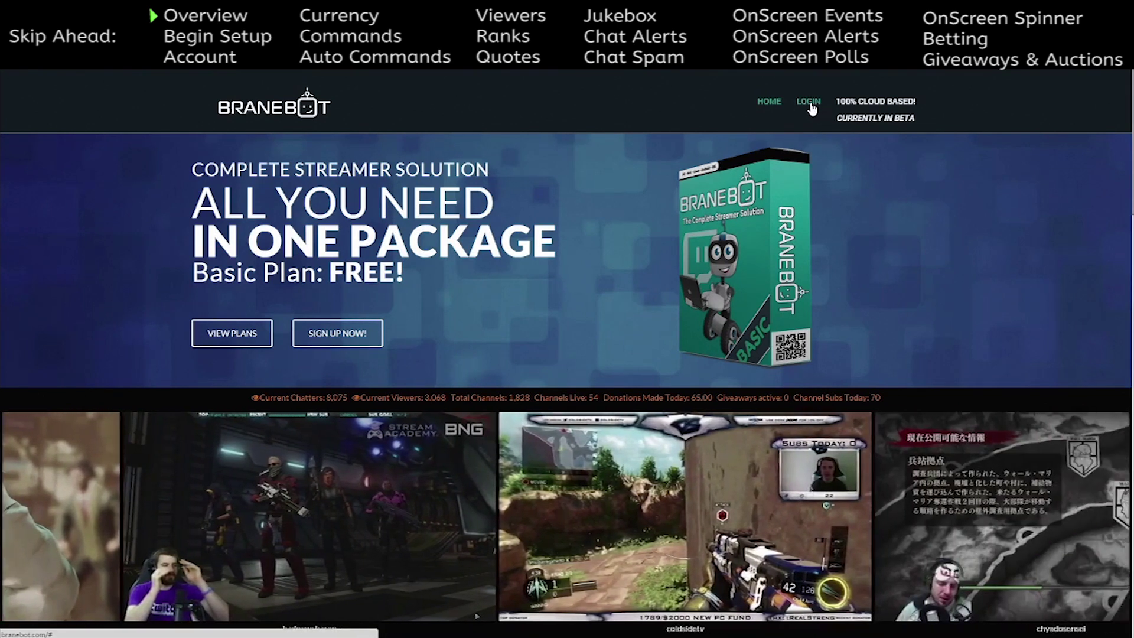
- Log in from the BraneBot home page to reach the streamer dashboard
{"action": "left_click", "coordinate": [815, 107]}
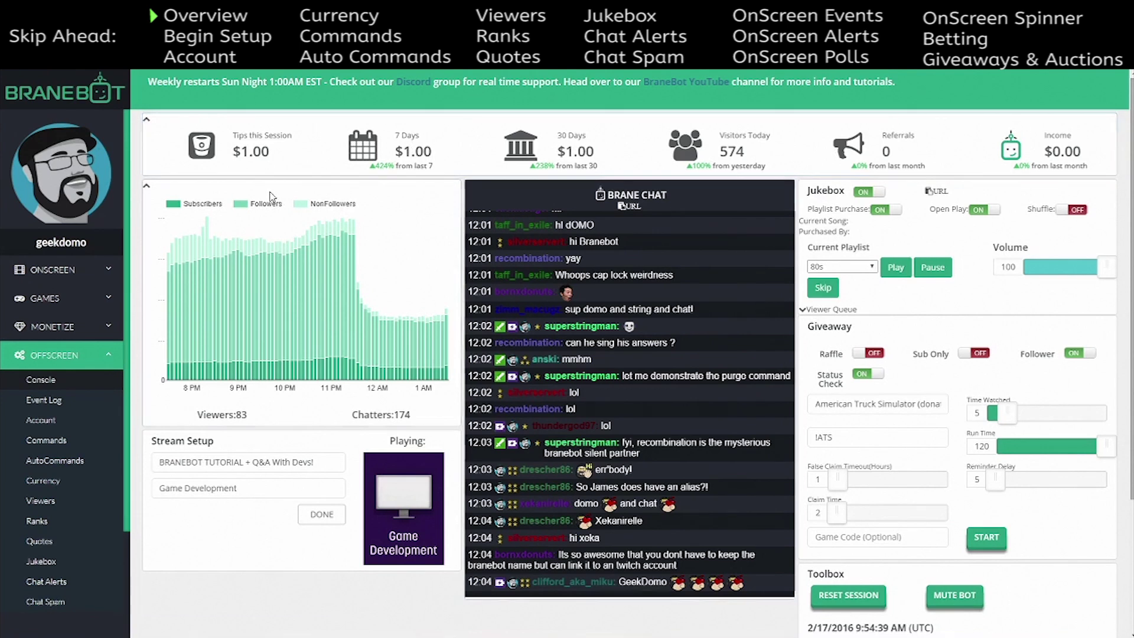
{"action": "left_click_drag", "start_coordinate": [271, 155], "coordinate": [226, 152]}
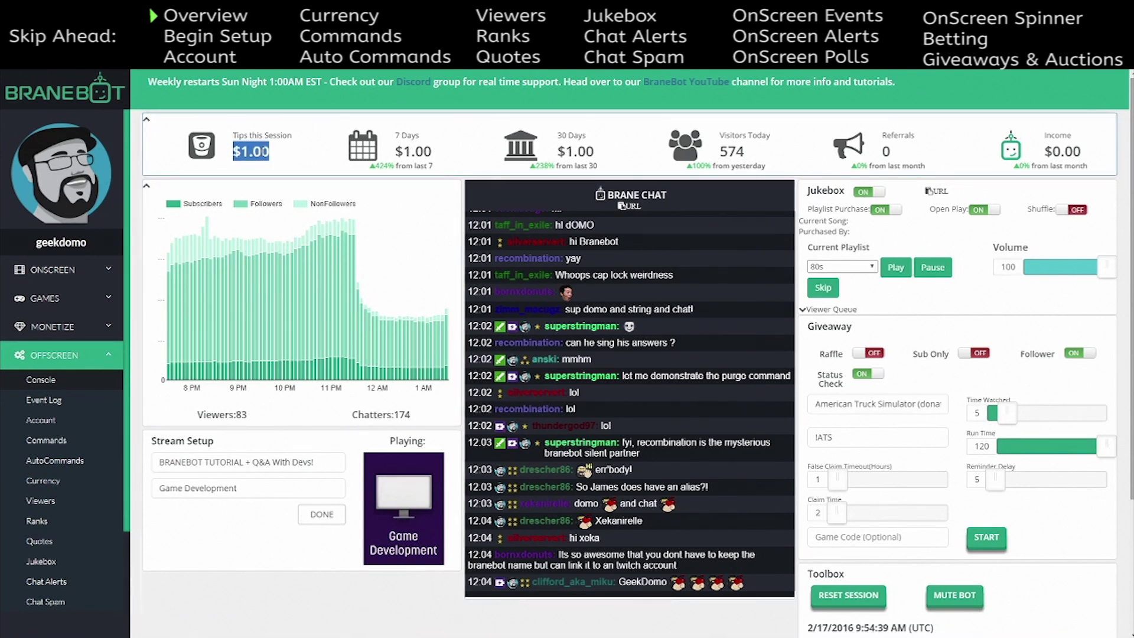
{"action": "left_click", "coordinate": [432, 155]}
{"action": "left_click_drag", "start_coordinate": [431, 155], "coordinate": [390, 156]}
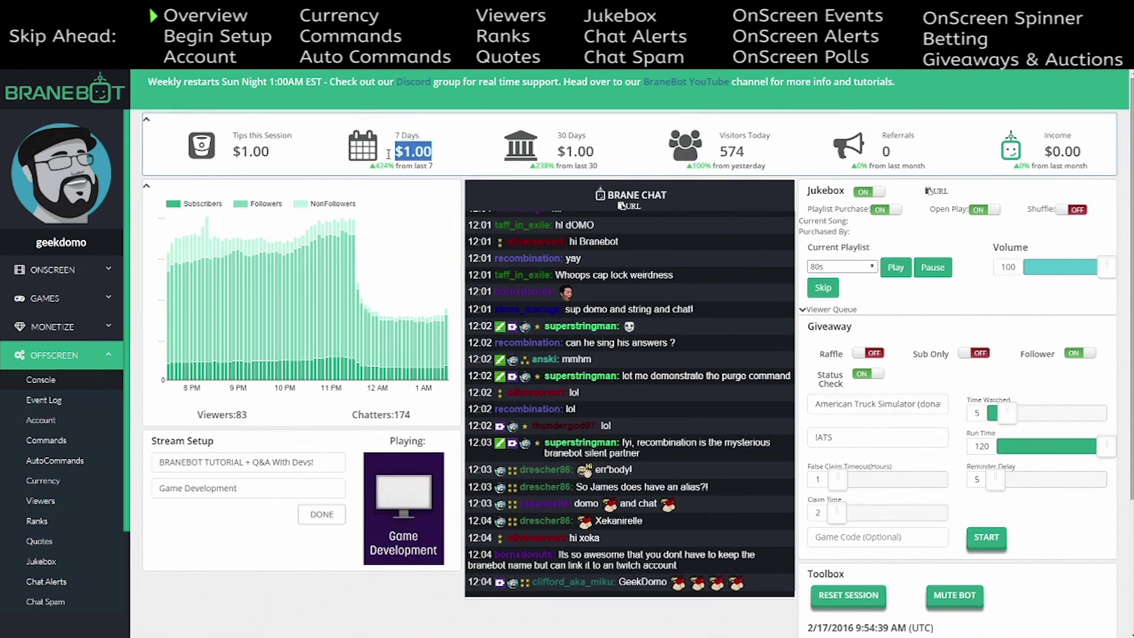
{"action": "left_click_drag", "start_coordinate": [604, 158], "coordinate": [556, 154]}
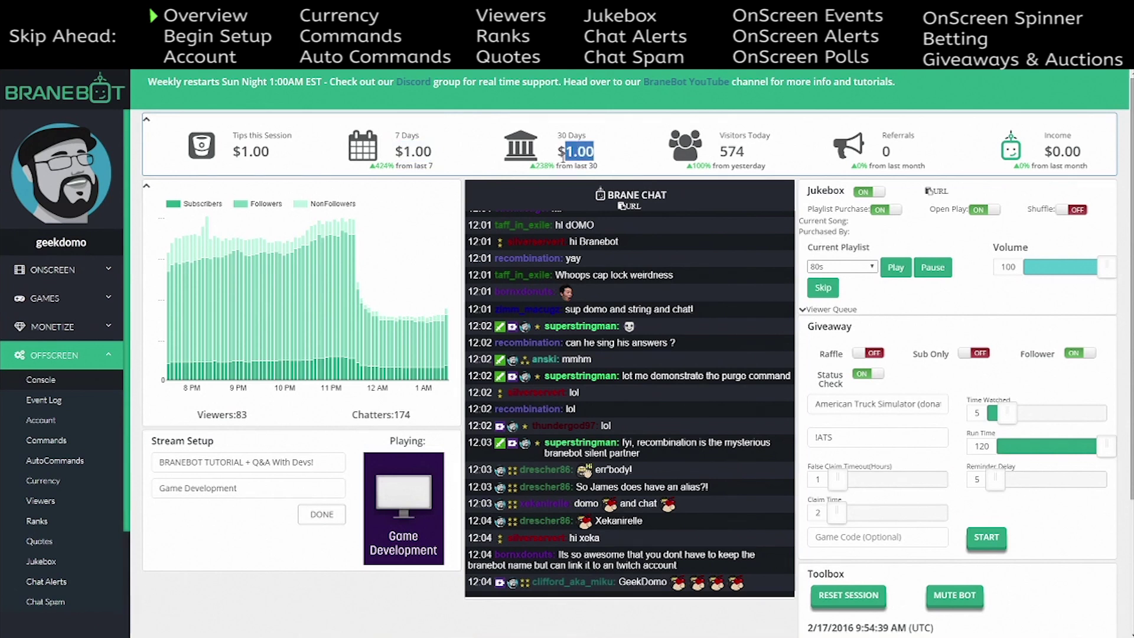
{"action": "left_click_drag", "start_coordinate": [271, 155], "coordinate": [247, 154]}
{"action": "left_click", "coordinate": [438, 148]}
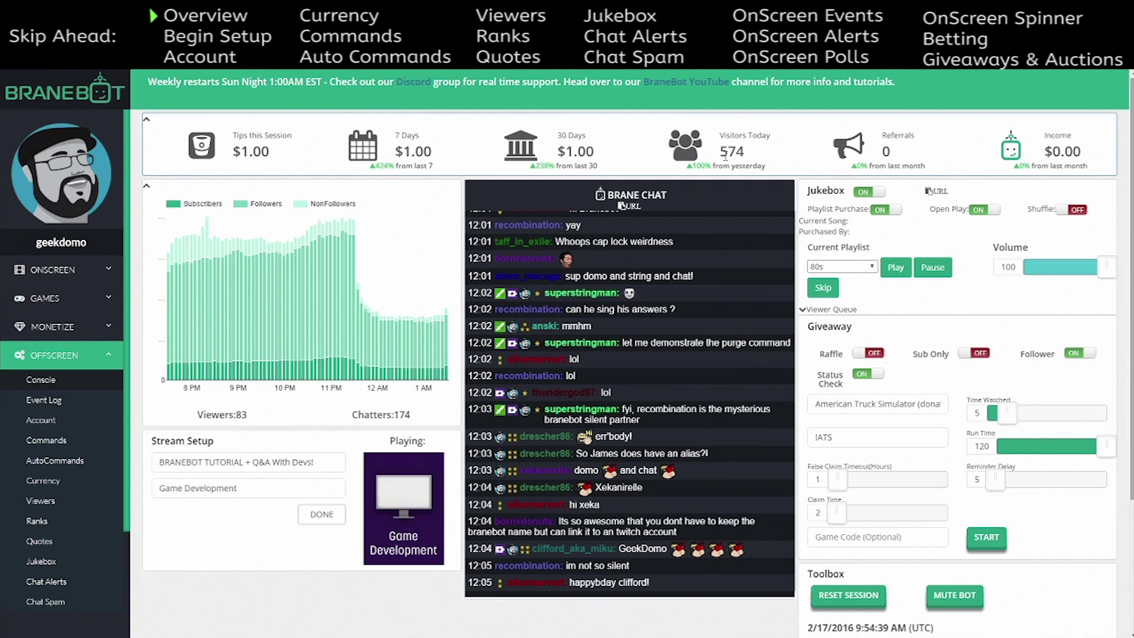
{"action": "left_click_drag", "start_coordinate": [744, 148], "coordinate": [718, 149]}
{"action": "left_click", "coordinate": [745, 148]}
{"action": "left_click", "coordinate": [757, 157]}
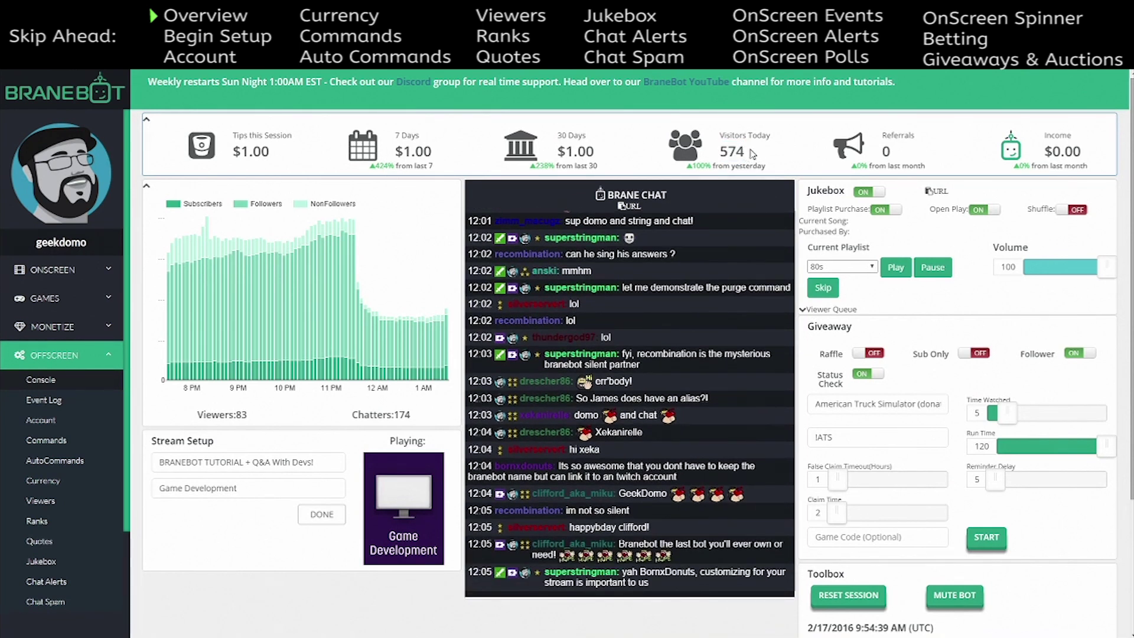
{"action": "mouse_move", "coordinate": [726, 148]}
{"action": "left_mouse_down"}
{"action": "mouse_move", "coordinate": [746, 148]}
{"action": "mouse_move", "coordinate": [717, 149]}
{"action": "left_mouse_up"}
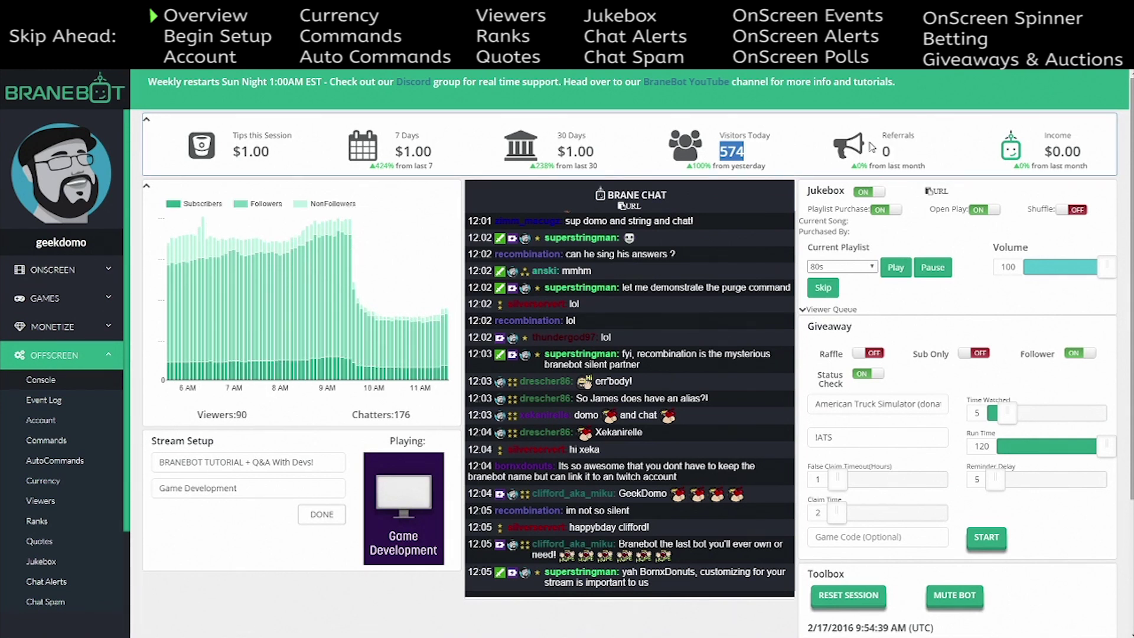
{"action": "double_click", "coordinate": [882, 152]}
{"action": "left_click", "coordinate": [895, 151]}
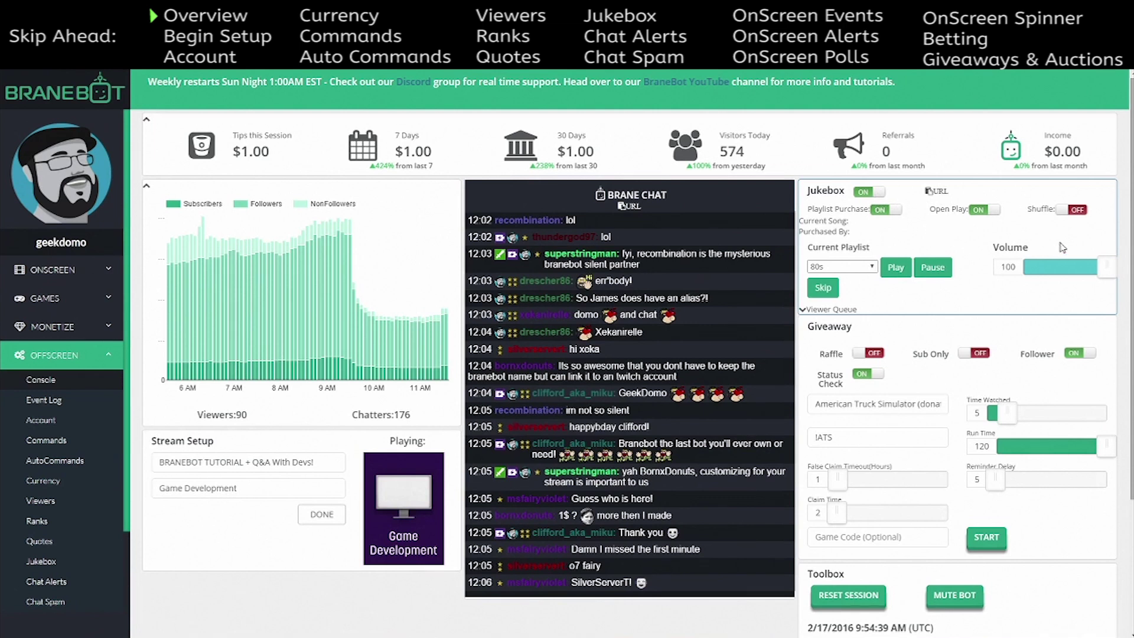
{"action": "left_click", "coordinate": [875, 193]}
{"action": "left_click", "coordinate": [875, 193]}
{"action": "left_click", "coordinate": [882, 214]}
{"action": "left_click", "coordinate": [880, 214]}
{"action": "left_click", "coordinate": [998, 216]}
{"action": "left_click", "coordinate": [995, 213]}
{"action": "left_click", "coordinate": [1058, 212]}
{"action": "left_click", "coordinate": [1062, 213]}
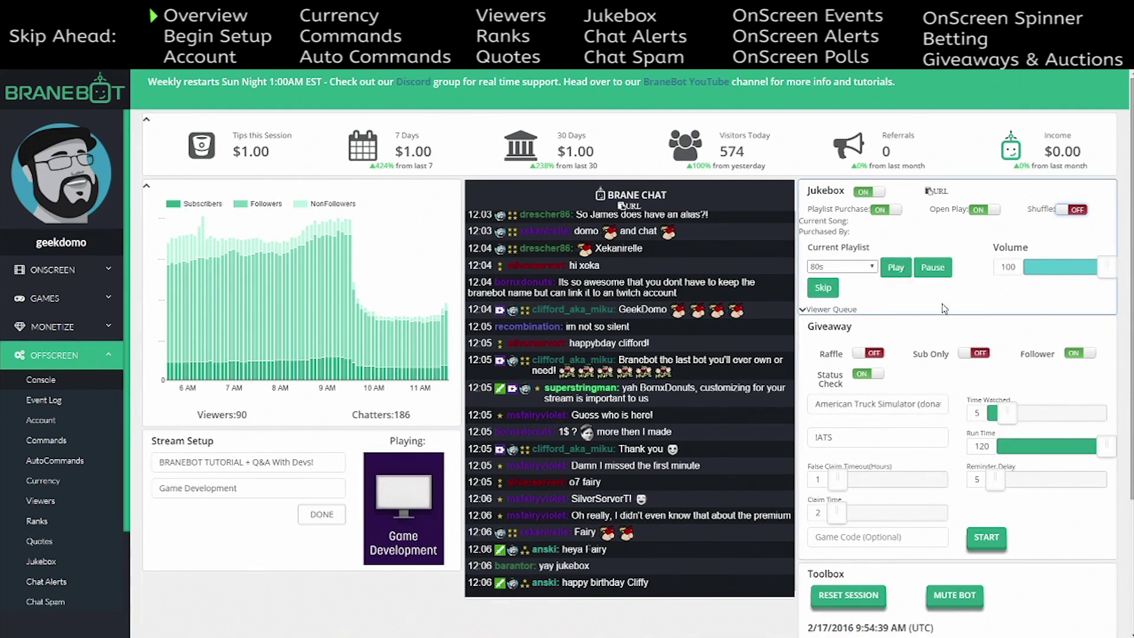
{"action": "left_click", "coordinate": [871, 269]}
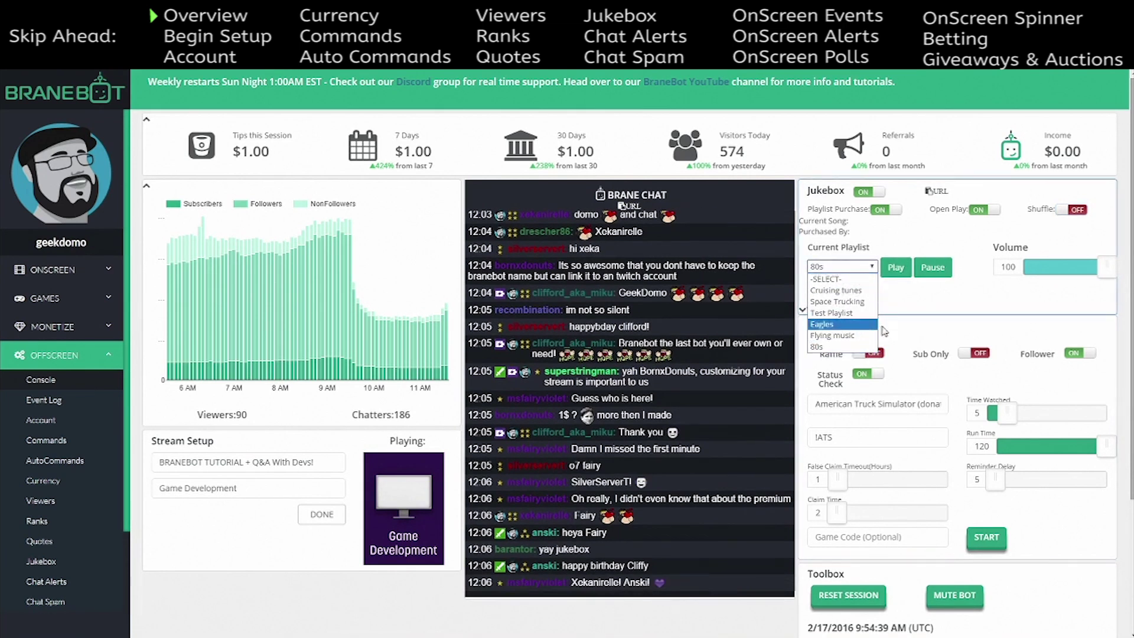
{"action": "left_click", "coordinate": [952, 334]}
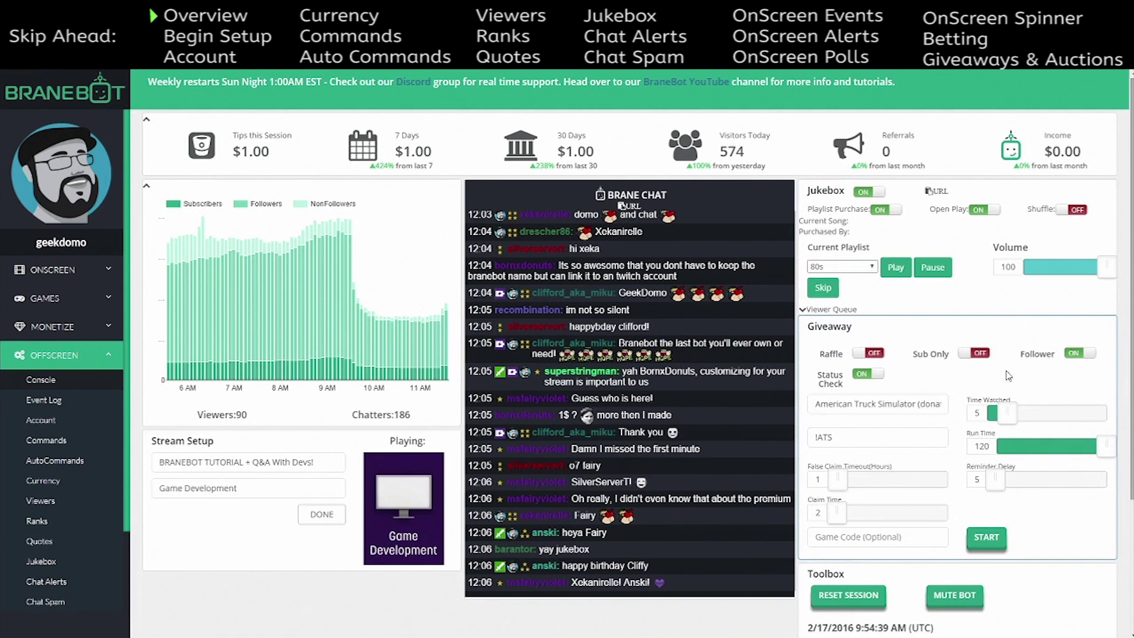
{"action": "scroll", "coordinate": [1005, 482], "scroll_direction": "down", "scroll_amount": 1}
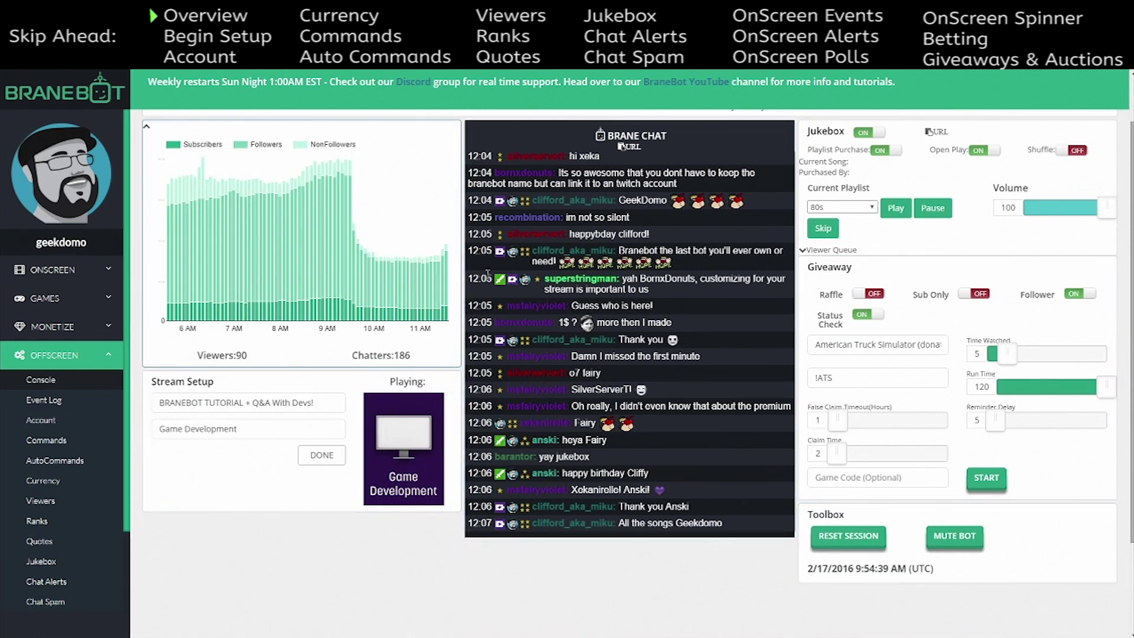
{"action": "scroll", "coordinate": [384, 290], "scroll_direction": "up", "scroll_amount": 1}
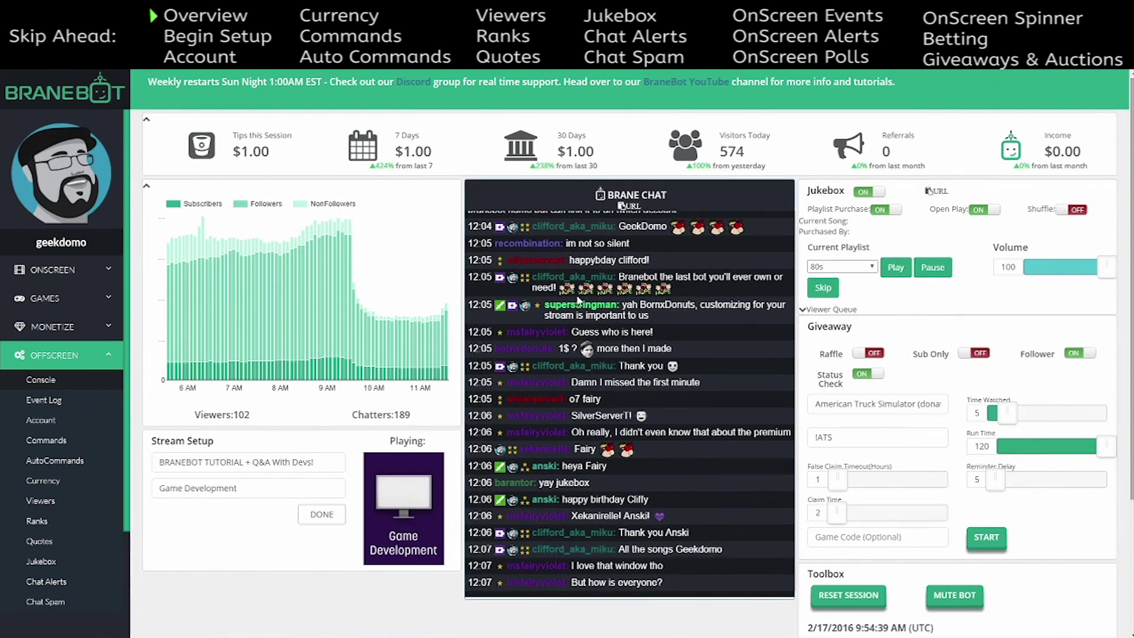
{"action": "left_click_drag", "start_coordinate": [390, 195], "coordinate": [507, 532]}
{"action": "left_click", "coordinate": [452, 599]}
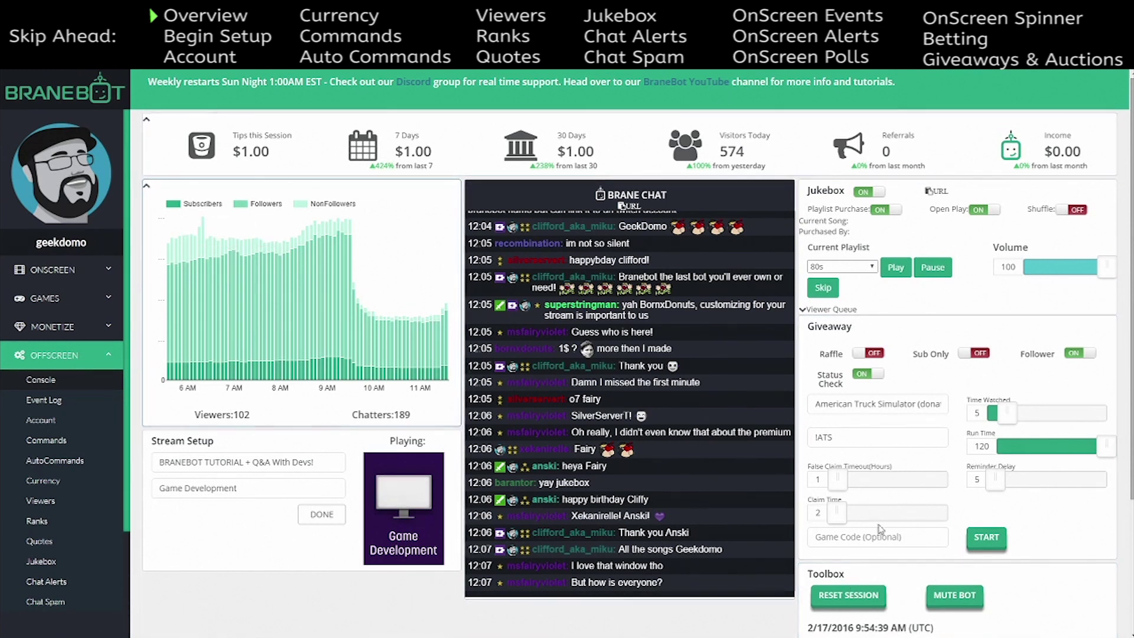
{"action": "mouse_move", "coordinate": [309, 305]}
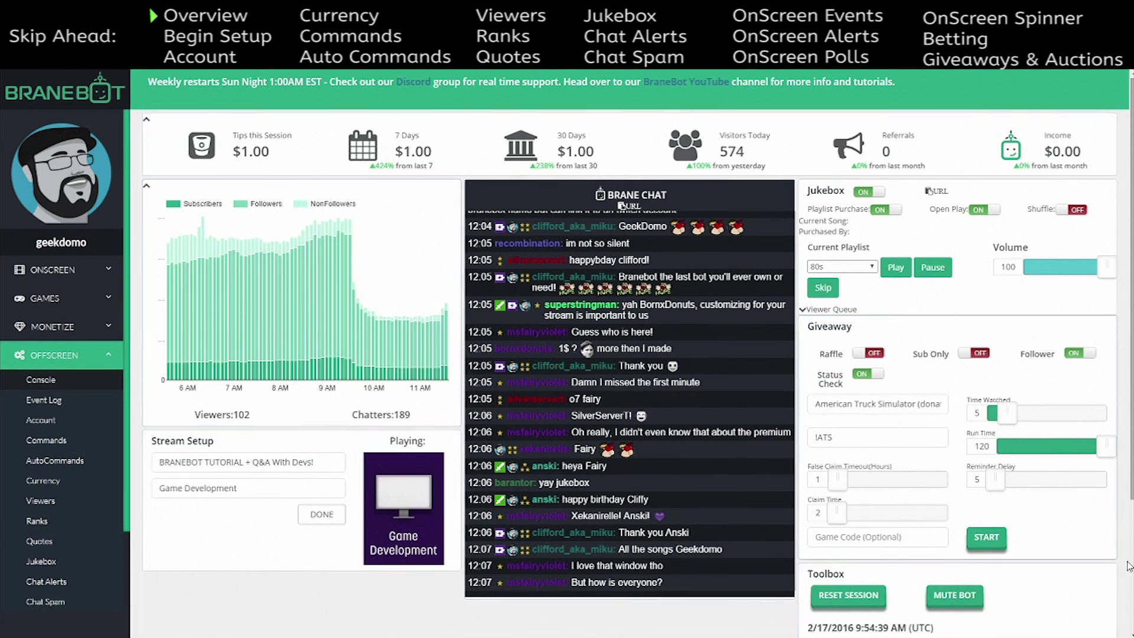
{"action": "scroll", "coordinate": [1006, 544], "scroll_direction": "down", "scroll_amount": 2}
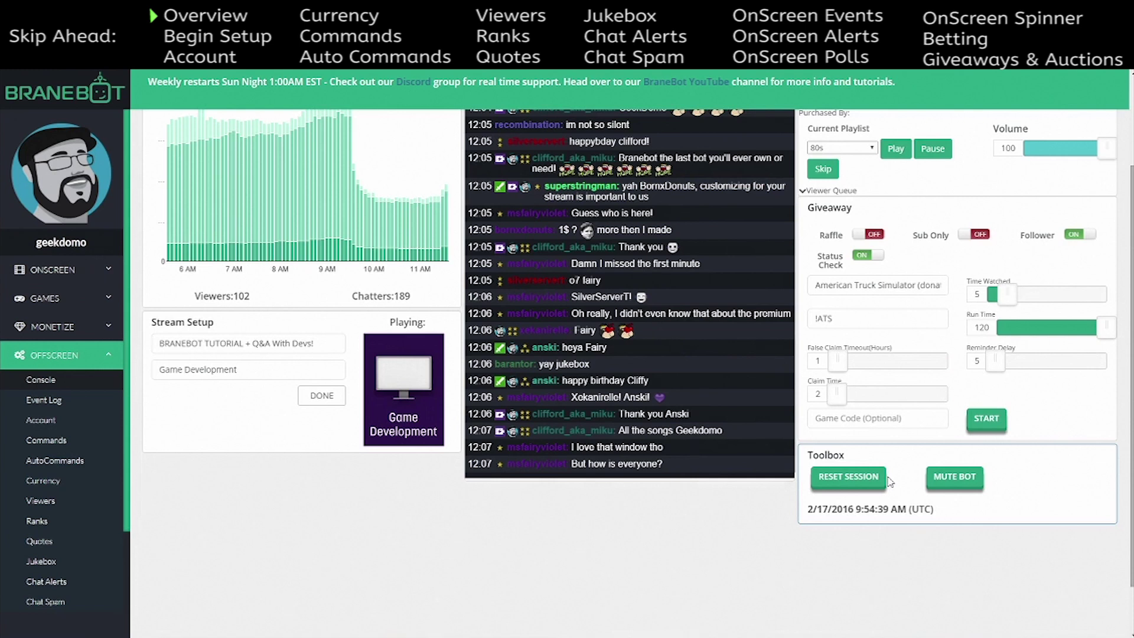
- Reset the current session and mute the bot in chat, then unmute it
{"action": "left_click", "coordinate": [858, 485]}
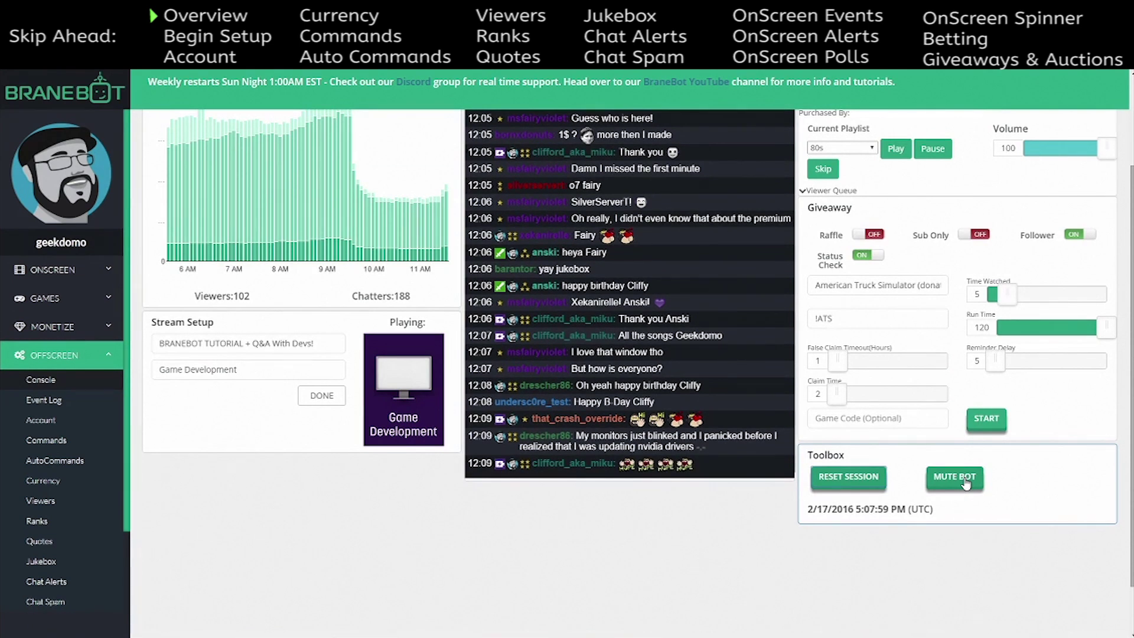
{"action": "left_click", "coordinate": [966, 483]}
{"action": "left_click", "coordinate": [966, 484]}
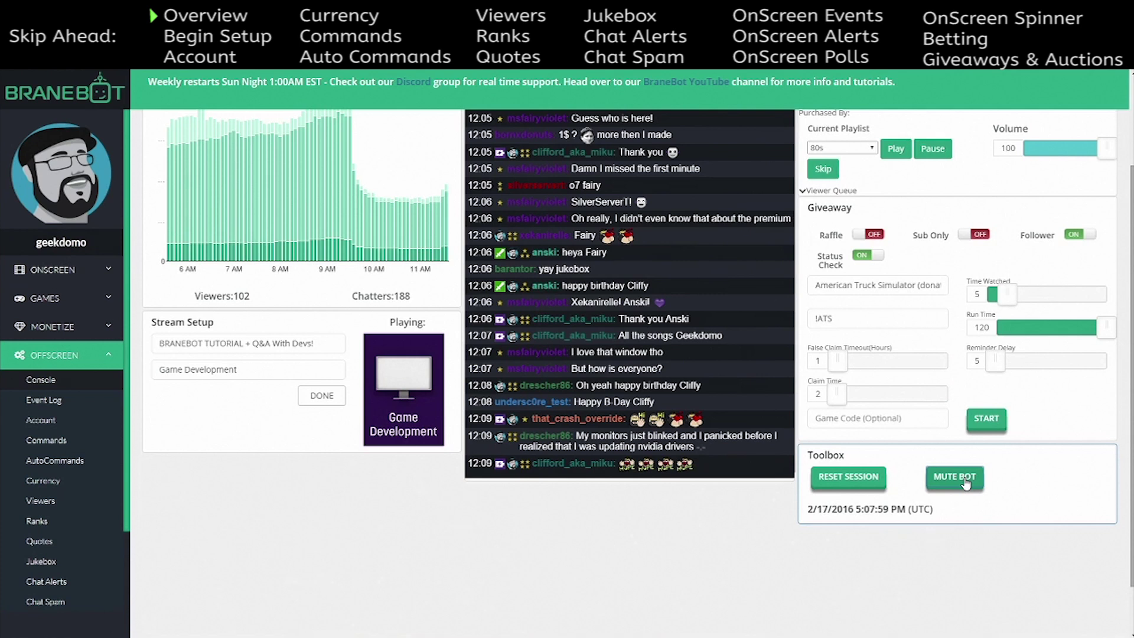
{"action": "scroll", "coordinate": [655, 570], "scroll_direction": "up", "scroll_amount": 2}
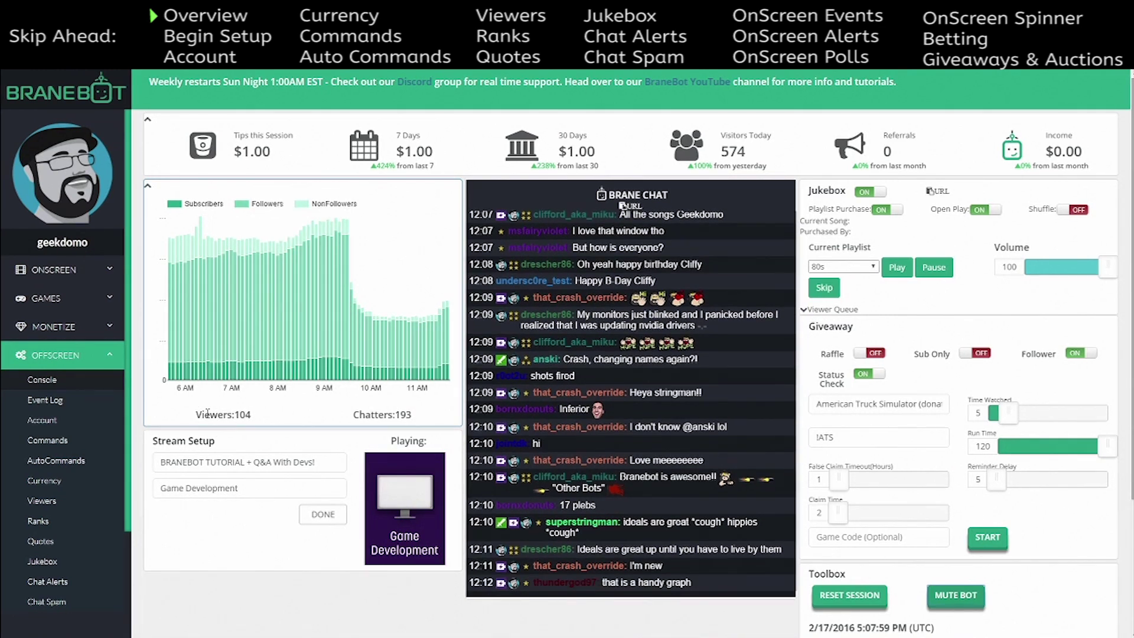
{"action": "left_click_drag", "start_coordinate": [412, 415], "coordinate": [348, 416]}
{"action": "left_click", "coordinate": [414, 421]}
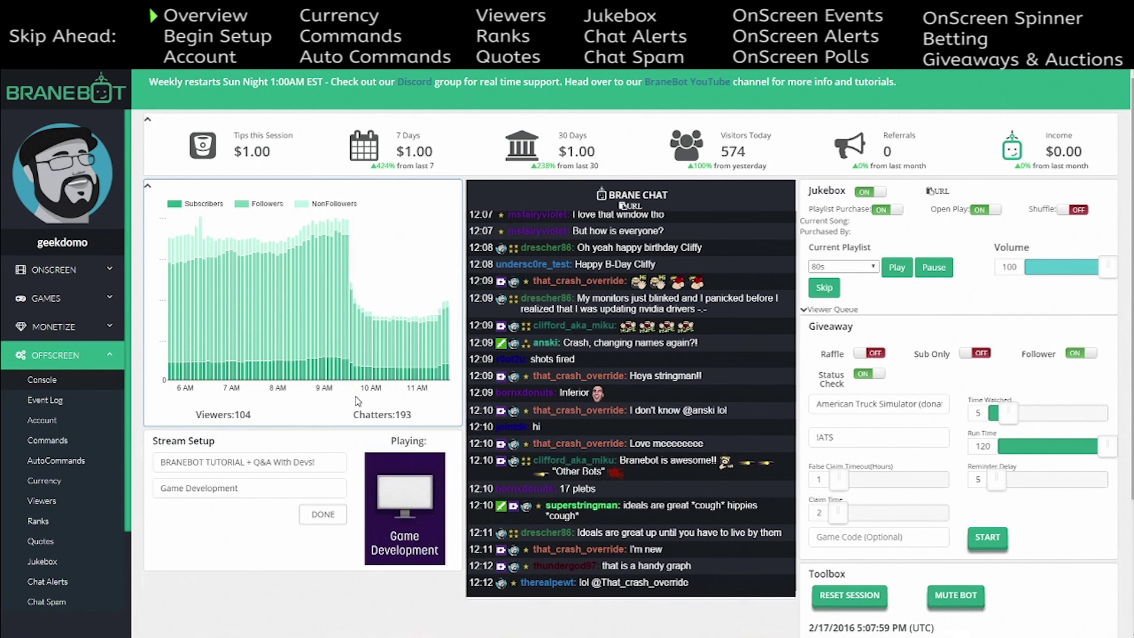
{"action": "double_click", "coordinate": [410, 408]}
{"action": "left_click", "coordinate": [415, 416]}
{"action": "mouse_move", "coordinate": [413, 417]}
{"action": "left_mouse_down"}
{"action": "mouse_move", "coordinate": [351, 414]}
{"action": "mouse_move", "coordinate": [414, 415]}
{"action": "left_mouse_up"}
- Replace the Stream Setup game with 'Game Development' from the 'Game' suggestions
{"action": "left_click_drag", "start_coordinate": [260, 418], "coordinate": [188, 413]}
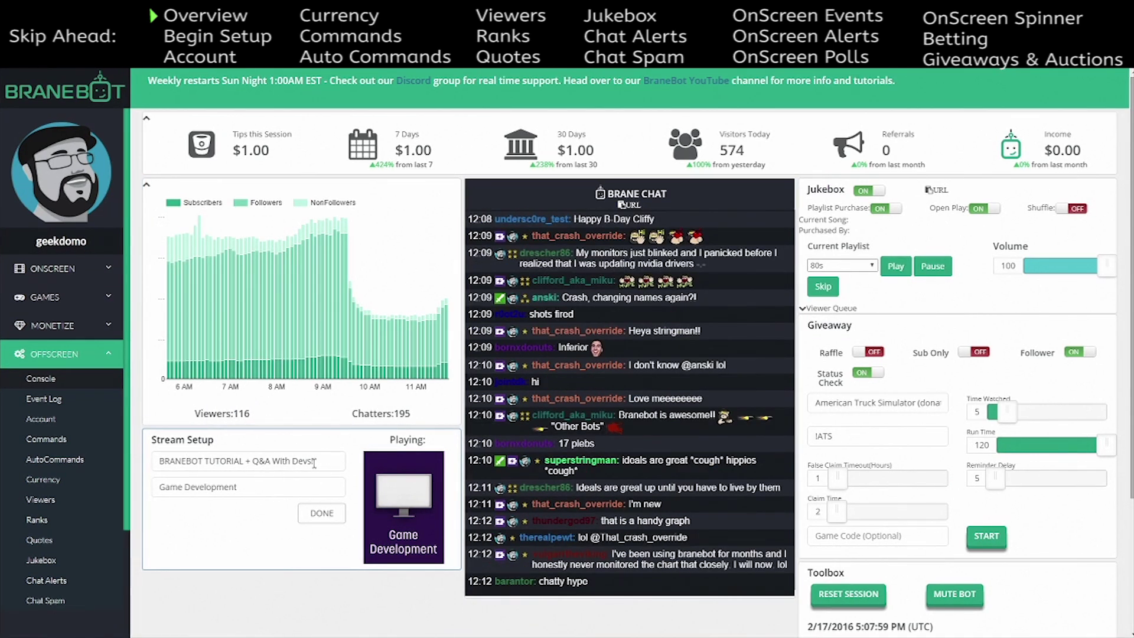
{"action": "left_click_drag", "start_coordinate": [275, 486], "coordinate": [143, 478]}
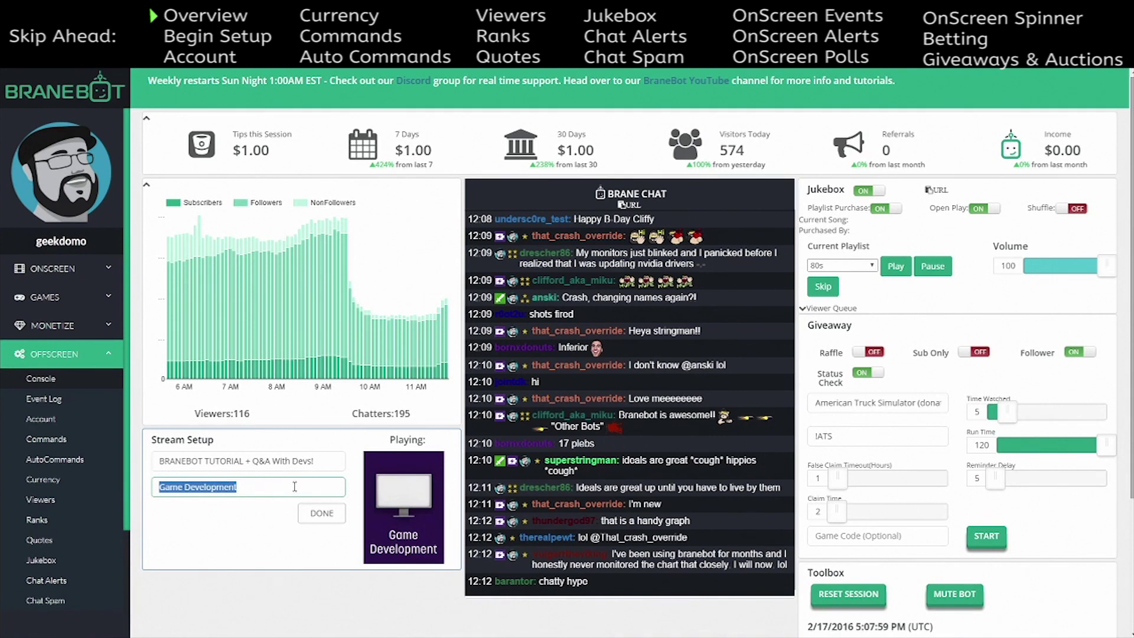
{"action": "type", "text": "Game"}
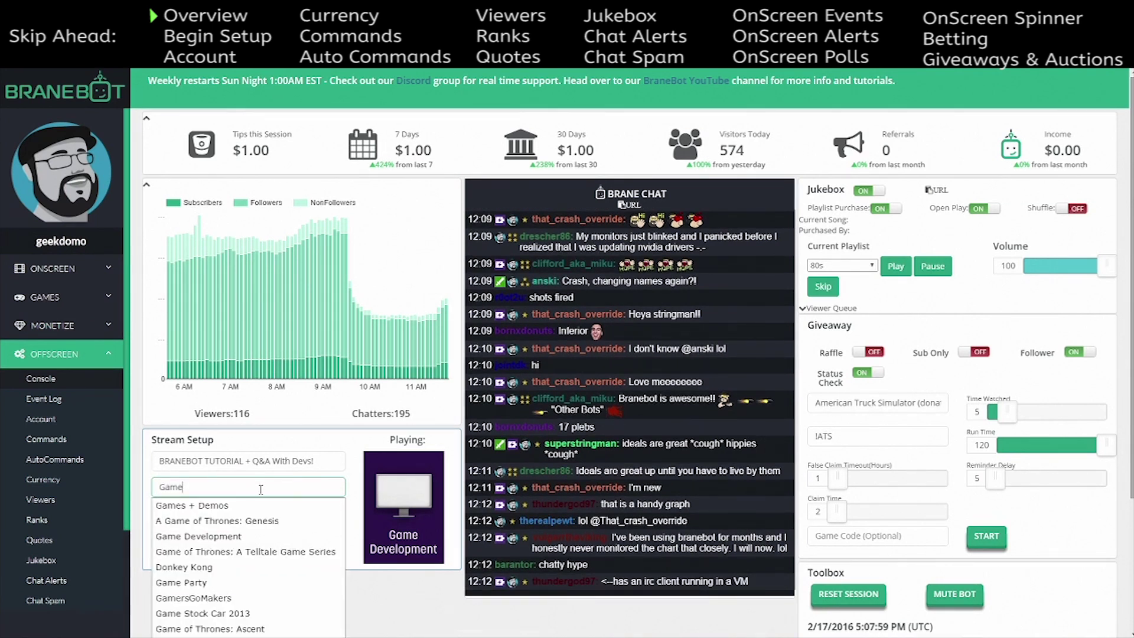
{"action": "left_click", "coordinate": [189, 537]}
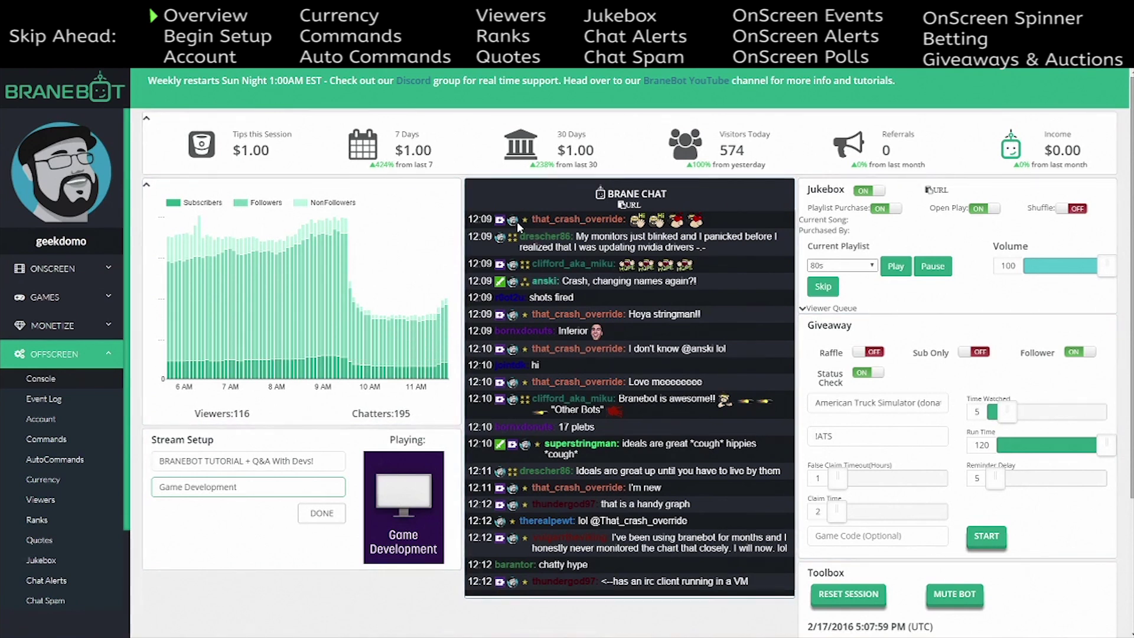
{"action": "mouse_move", "coordinate": [430, 317]}
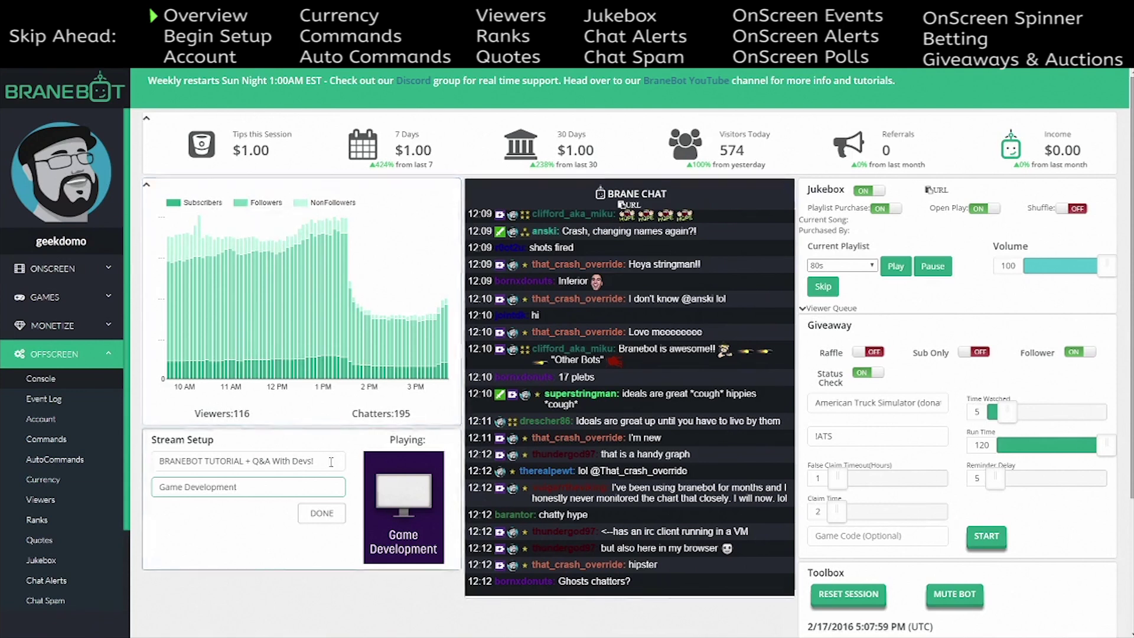
{"action": "mouse_move", "coordinate": [295, 343]}
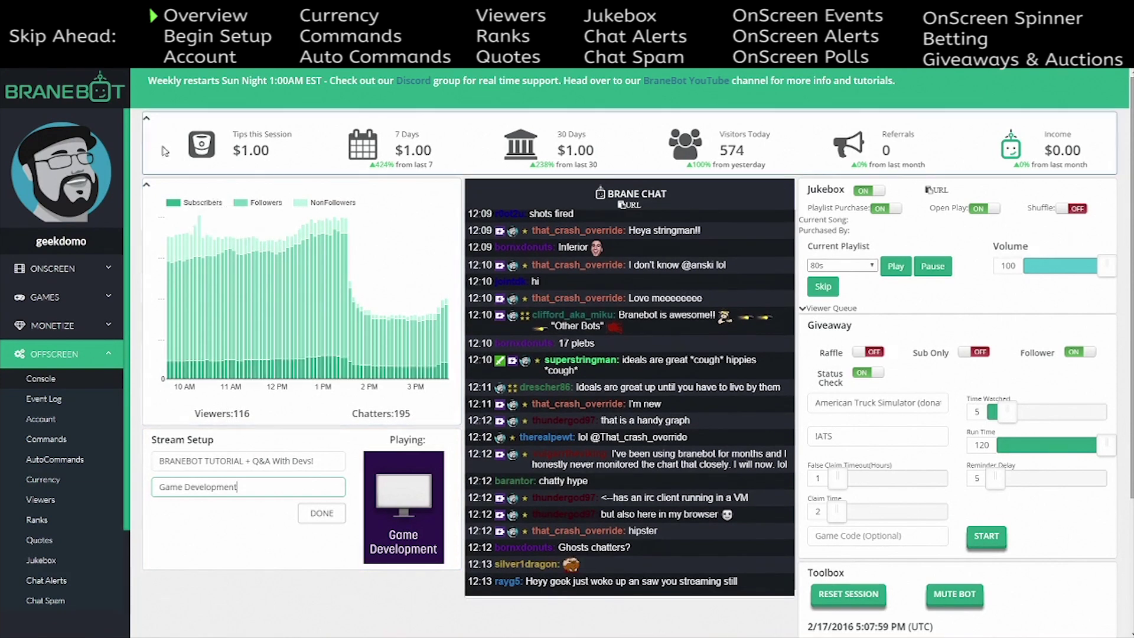
{"action": "left_click", "coordinate": [147, 123]}
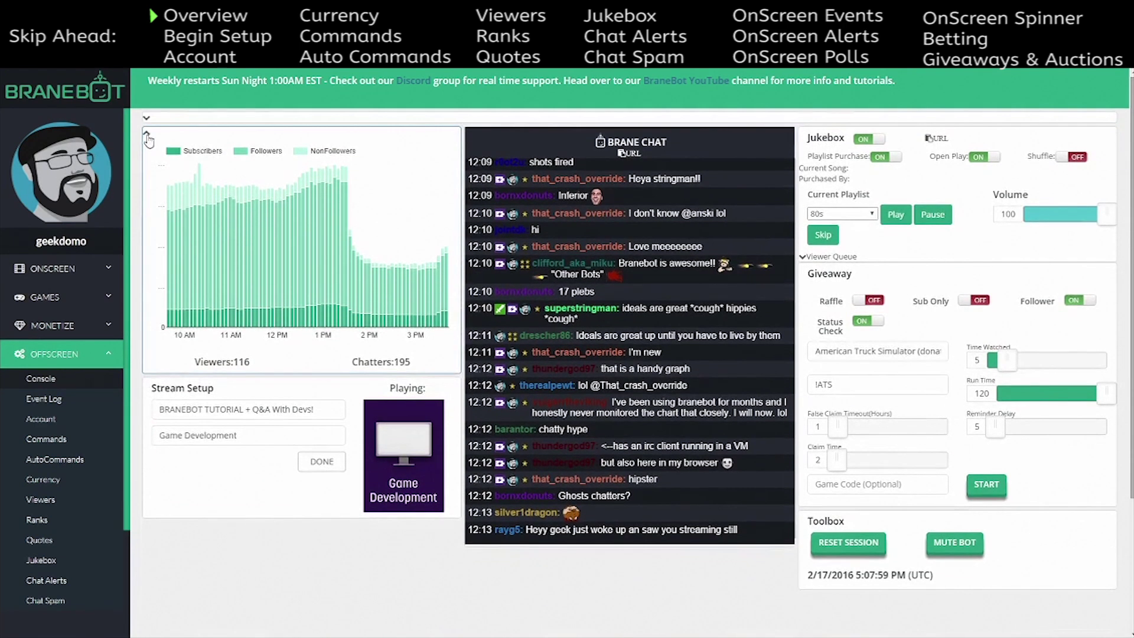
{"action": "left_click", "coordinate": [147, 133]}
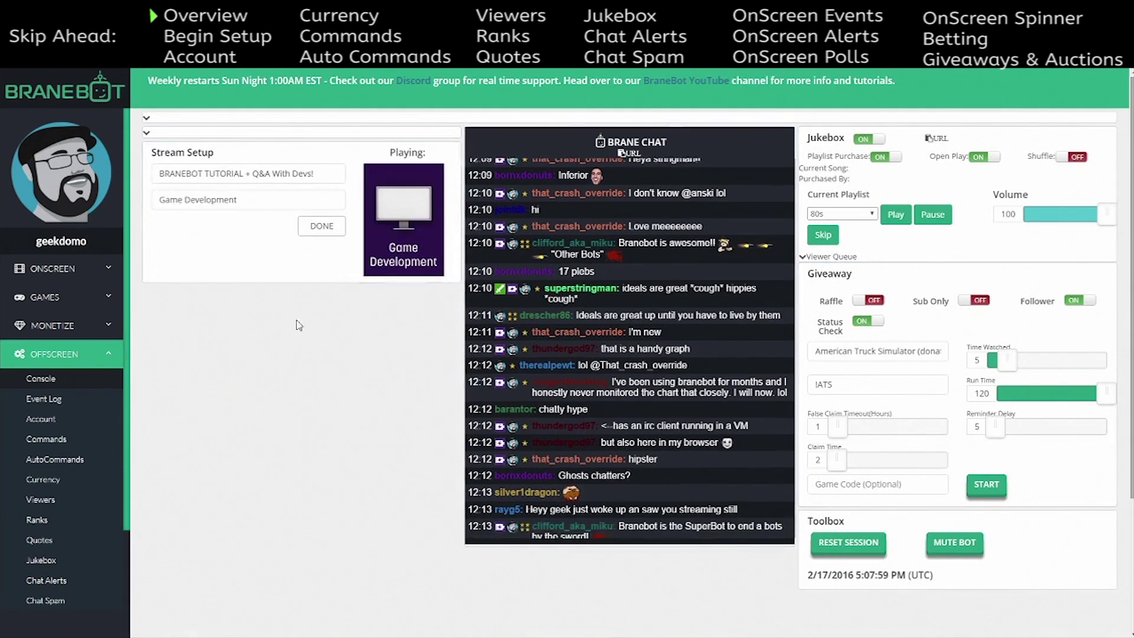
{"action": "left_click", "coordinate": [147, 133]}
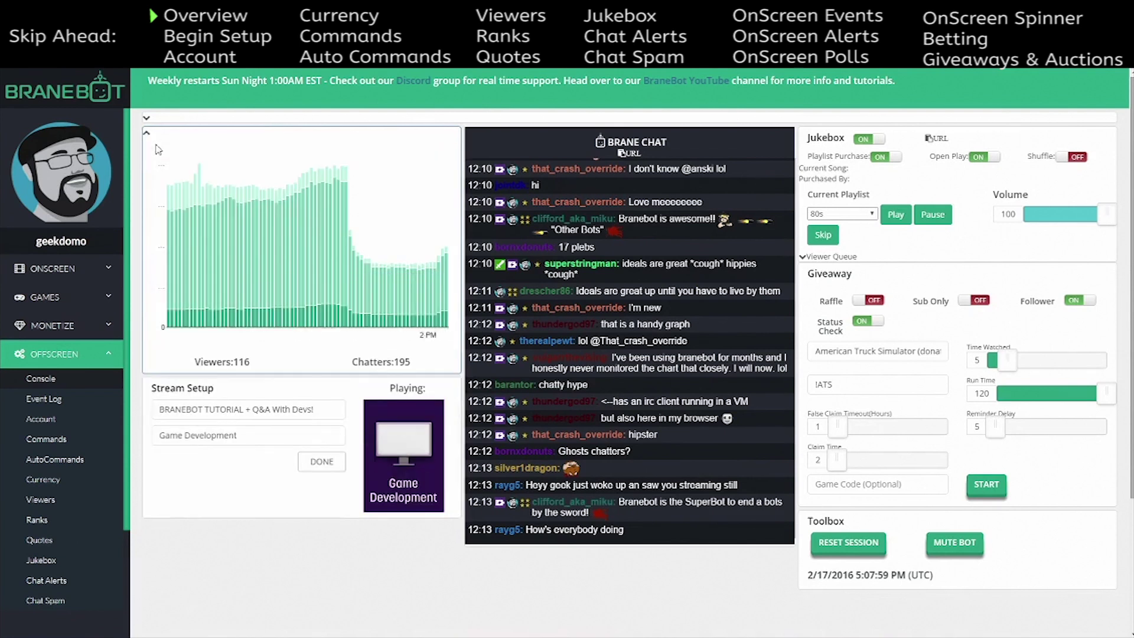
{"action": "left_click", "coordinate": [146, 121]}
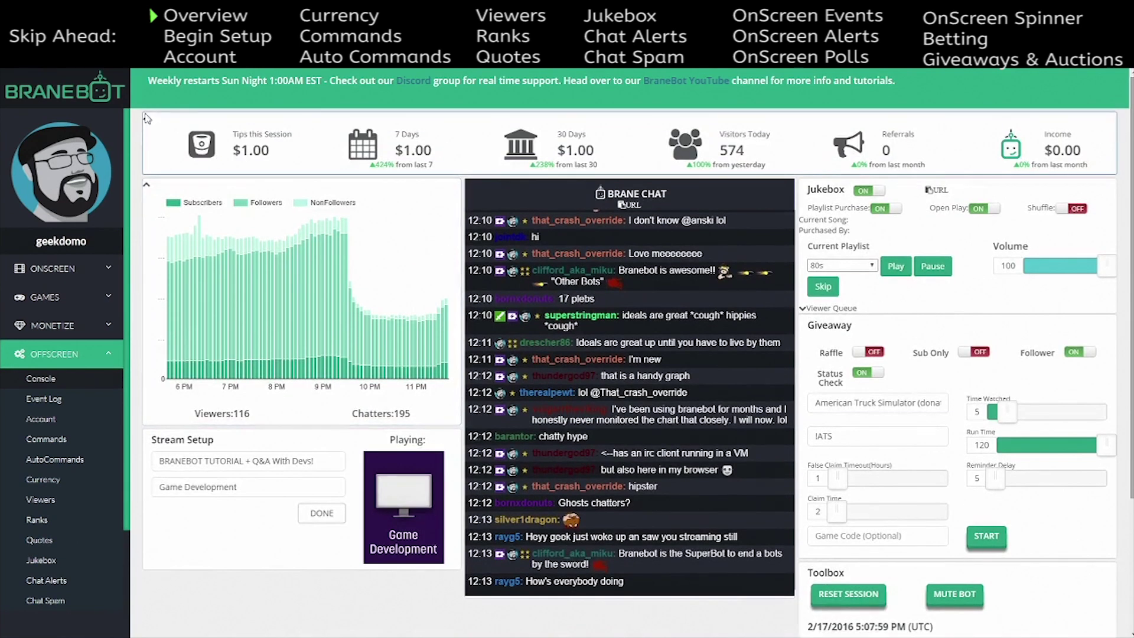
{"action": "left_click", "coordinate": [147, 122]}
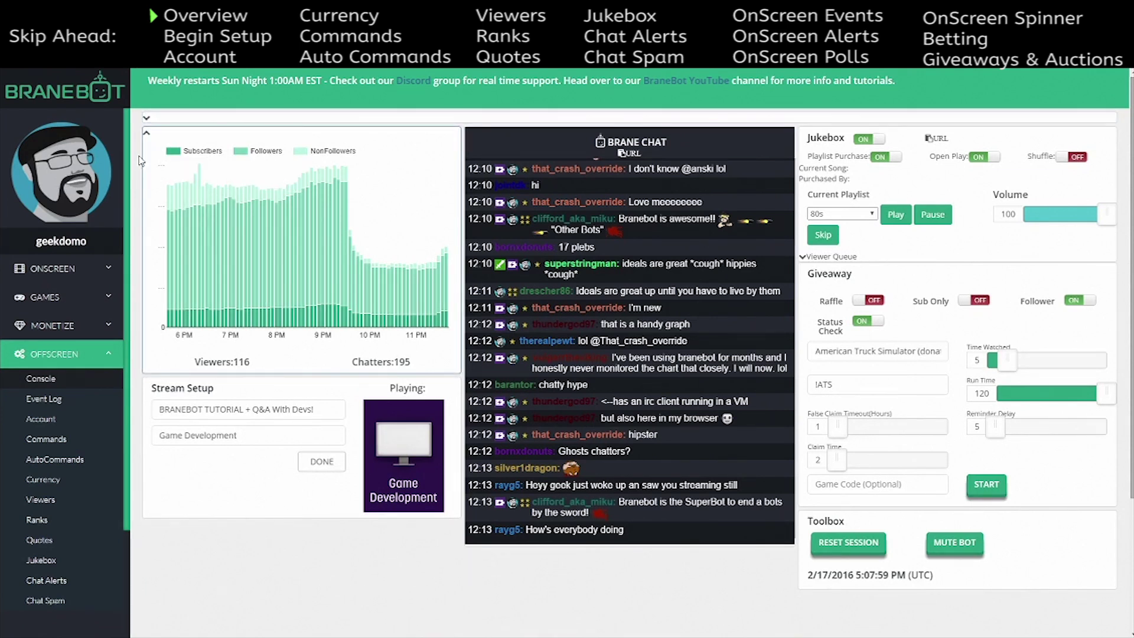
{"action": "left_click", "coordinate": [147, 133]}
{"action": "left_click", "coordinate": [147, 117]}
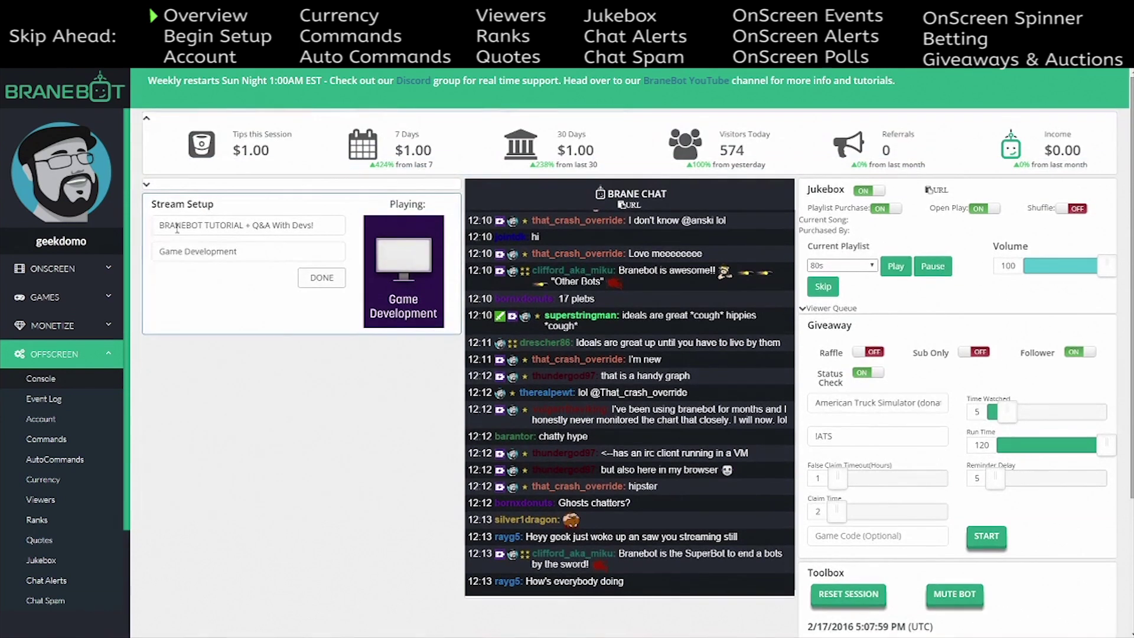
{"action": "left_click", "coordinate": [147, 184]}
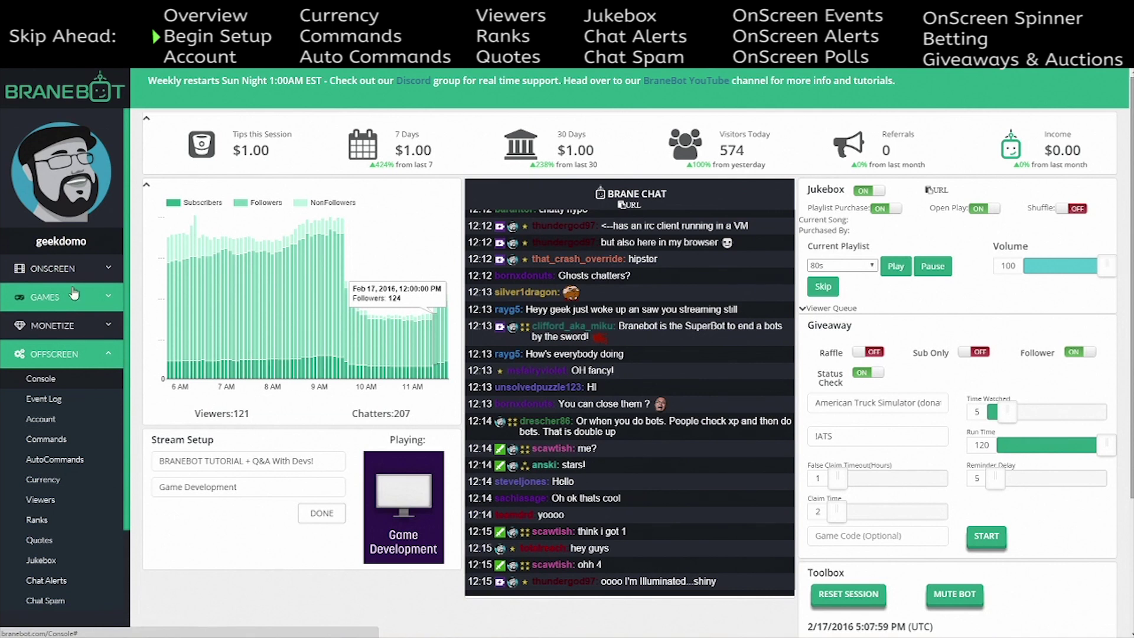
- Open Account settings and select, then deselect, the Donation Thank You message text
{"action": "left_click", "coordinate": [64, 423]}
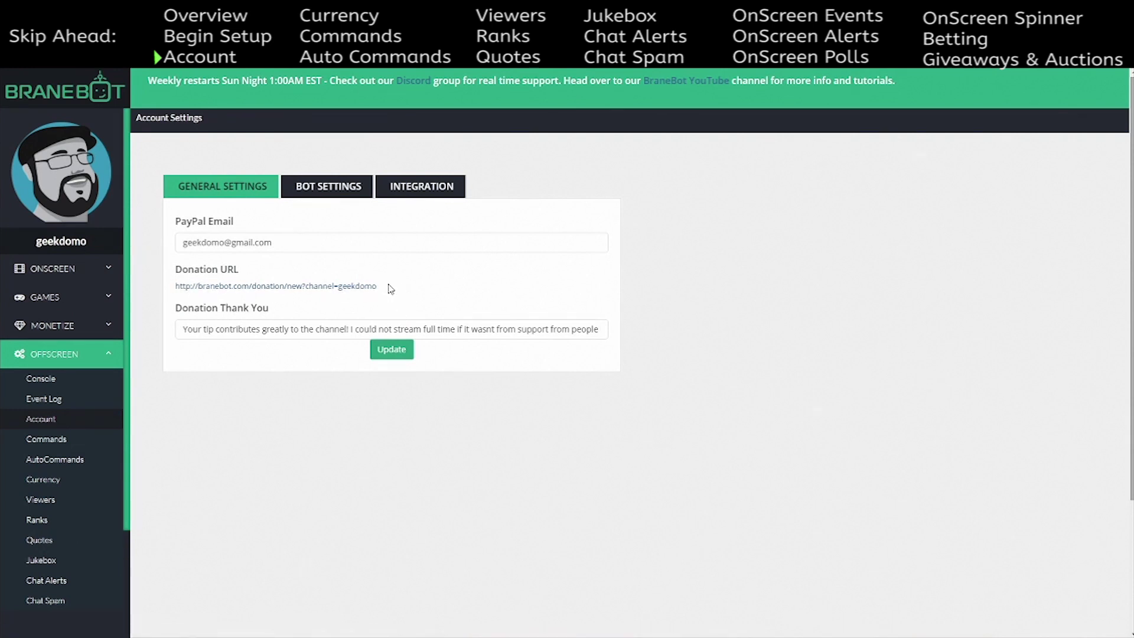
{"action": "left_click_drag", "start_coordinate": [183, 329], "coordinate": [607, 320]}
{"action": "left_click", "coordinate": [499, 299]}
- Review the custom bot name under Bot Settings, then move to the Dropbox integration settings
{"action": "left_click", "coordinate": [337, 201]}
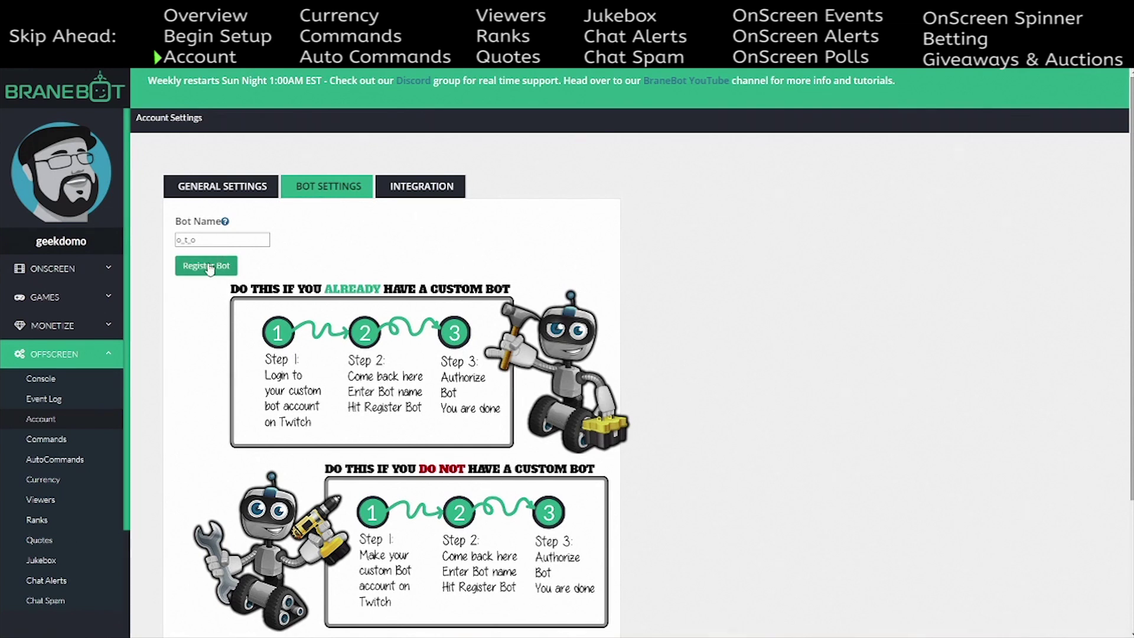
{"action": "left_click_drag", "start_coordinate": [213, 243], "coordinate": [174, 242]}
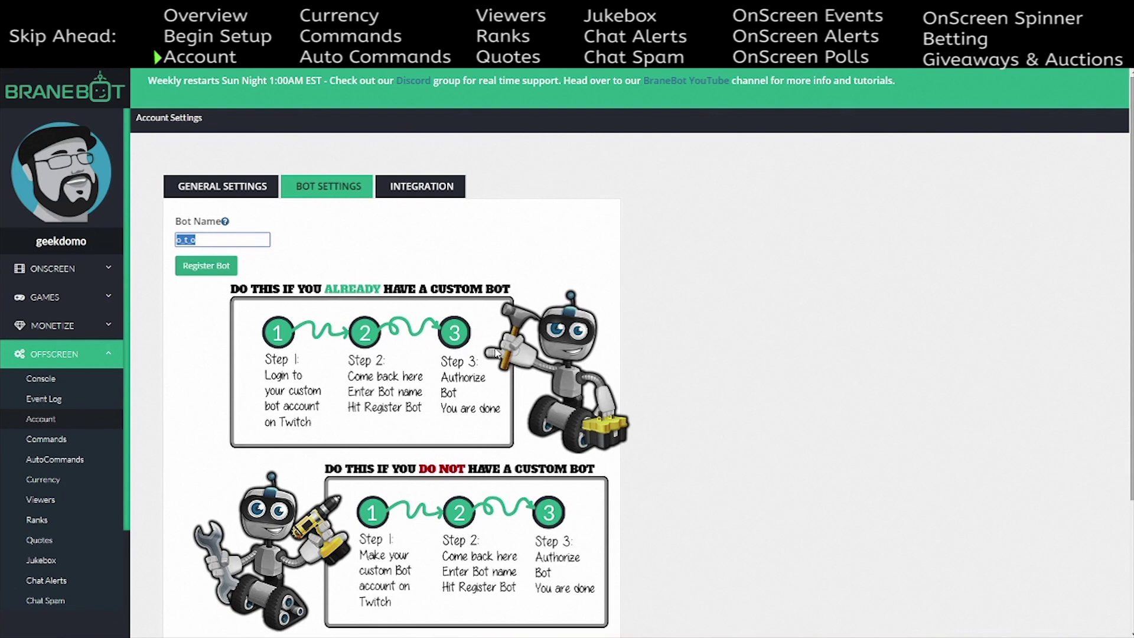
{"action": "scroll", "coordinate": [476, 468], "scroll_direction": "down", "scroll_amount": 2}
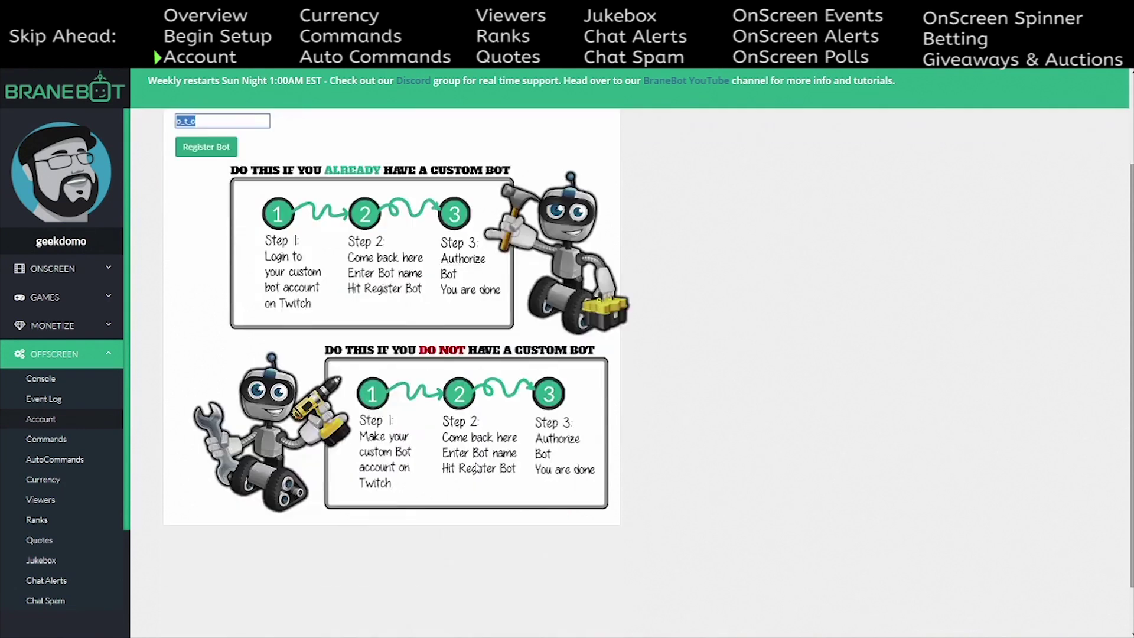
{"action": "scroll", "coordinate": [476, 467], "scroll_direction": "up", "scroll_amount": 2}
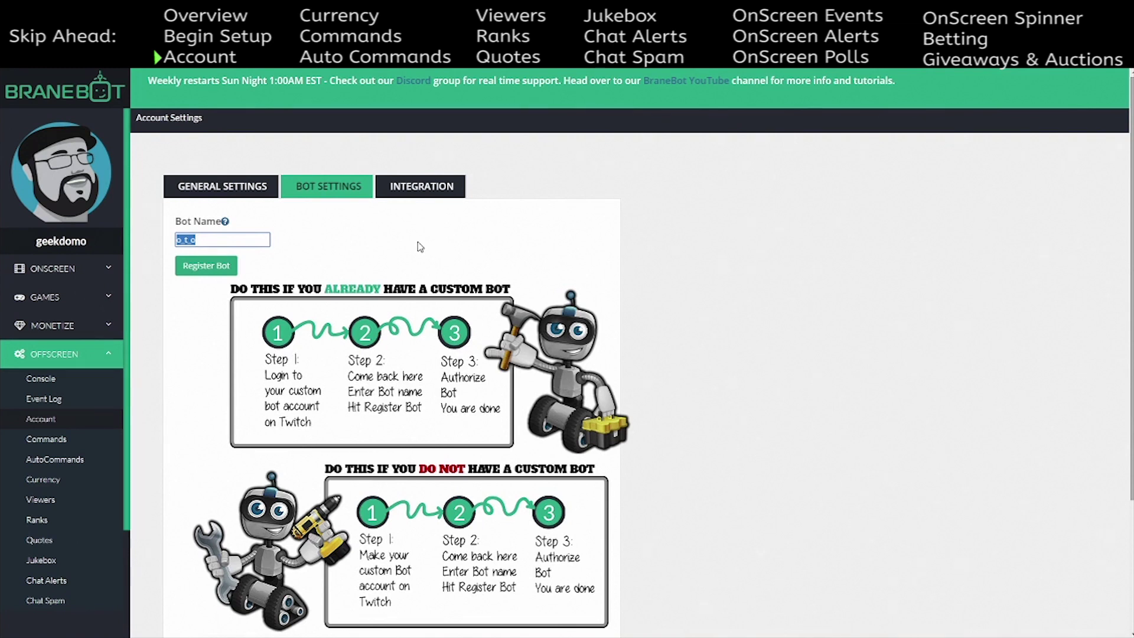
{"action": "left_click", "coordinate": [422, 200]}
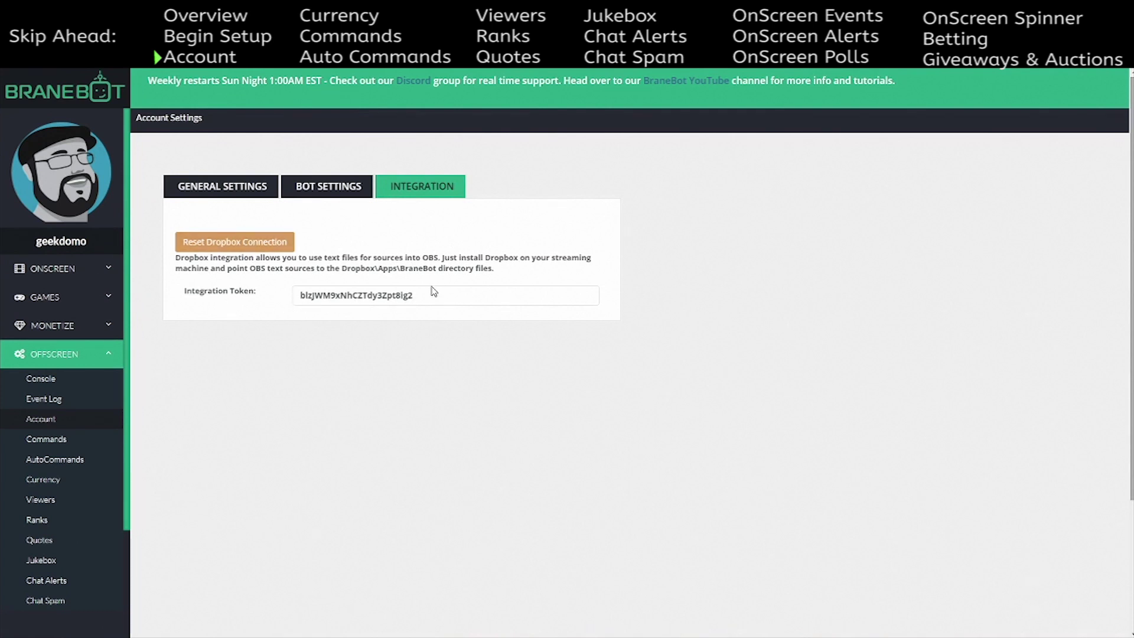
- Bring the File Explorer window of the Dropbox Apps folder over the Integration page
{"action": "left_click_drag", "start_coordinate": [1133, 272], "coordinate": [462, 138]}
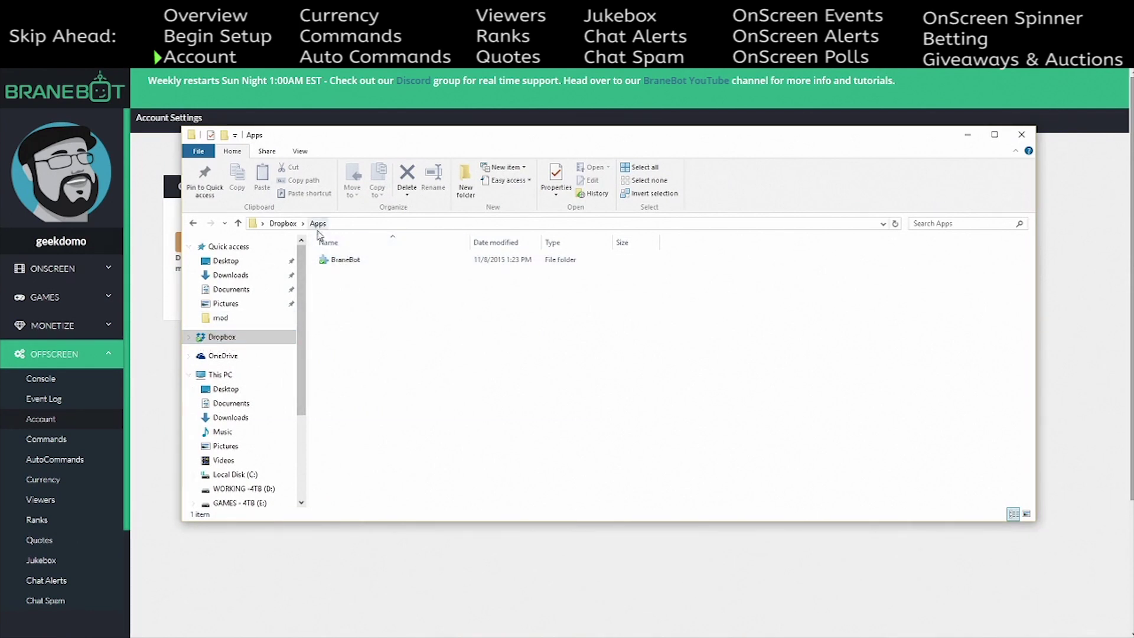
- Open the BraneBot folder in Dropbox Apps and view LatestFollower.txt
{"action": "double_click", "coordinate": [334, 261]}
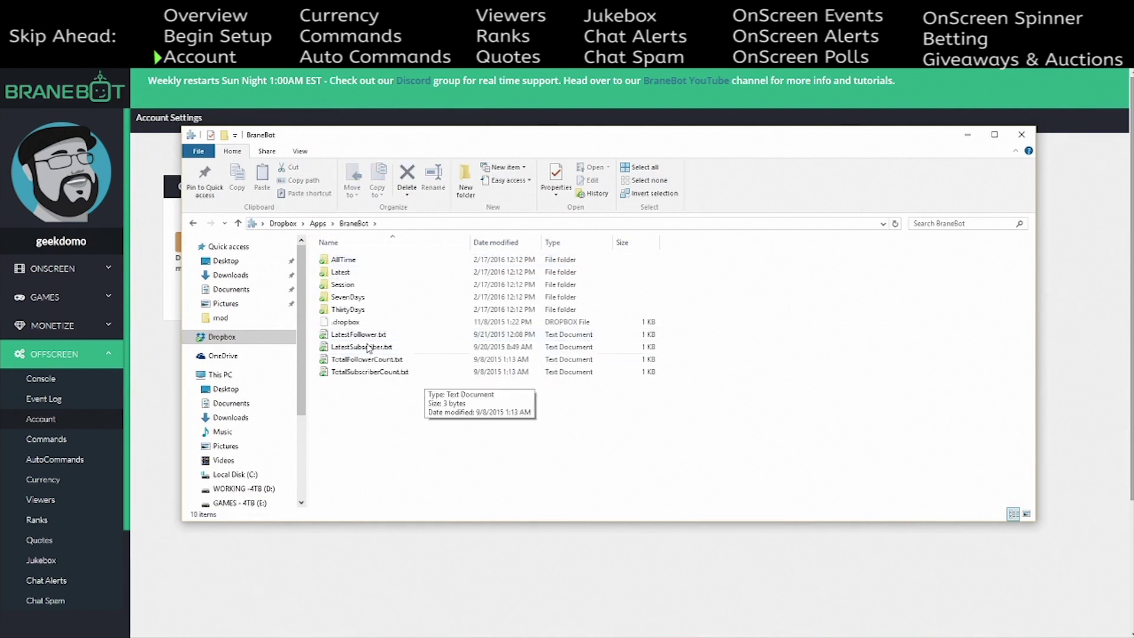
{"action": "double_click", "coordinate": [365, 335]}
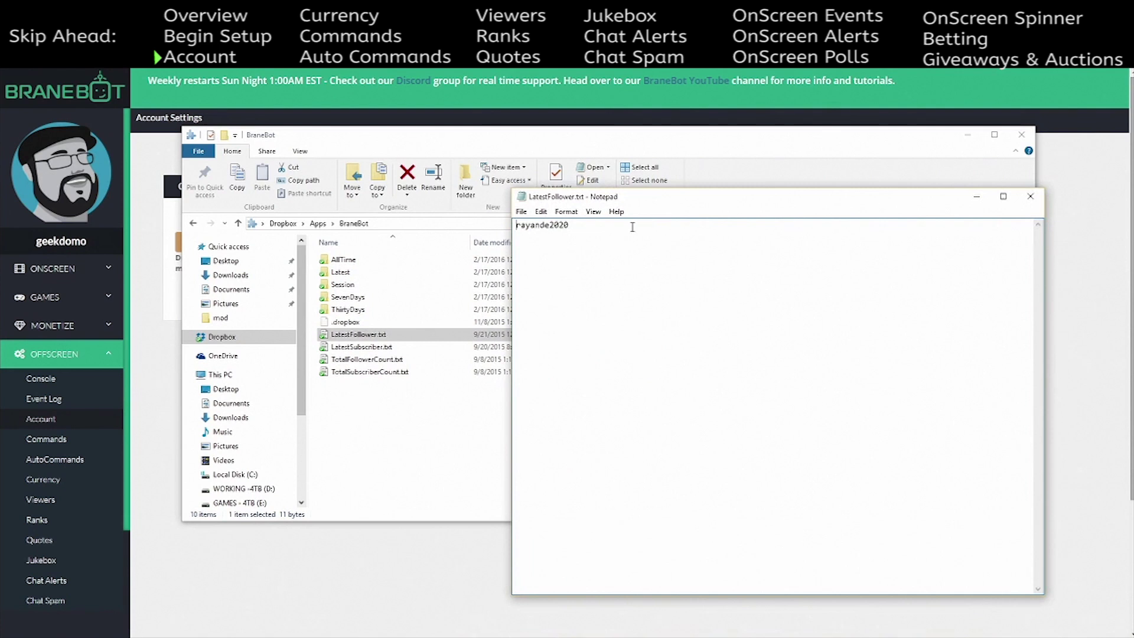
{"action": "left_click", "coordinate": [1031, 197]}
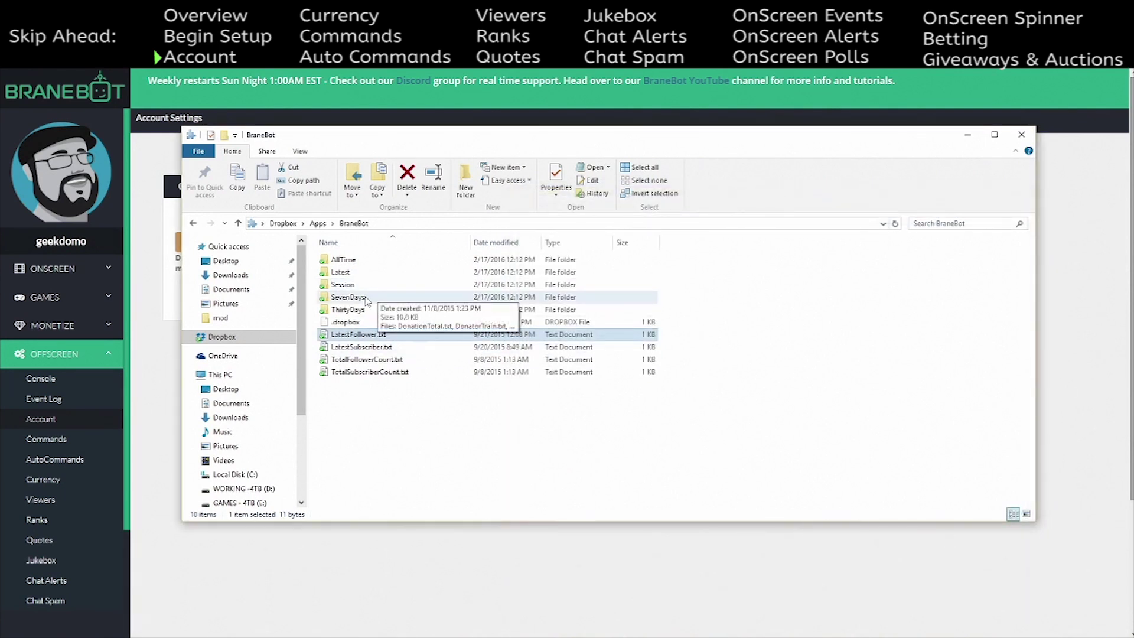
- View AllTime's TopDonator.txt, return to the BraneBot folder, and move the Explorer window away
{"action": "double_click", "coordinate": [359, 263]}
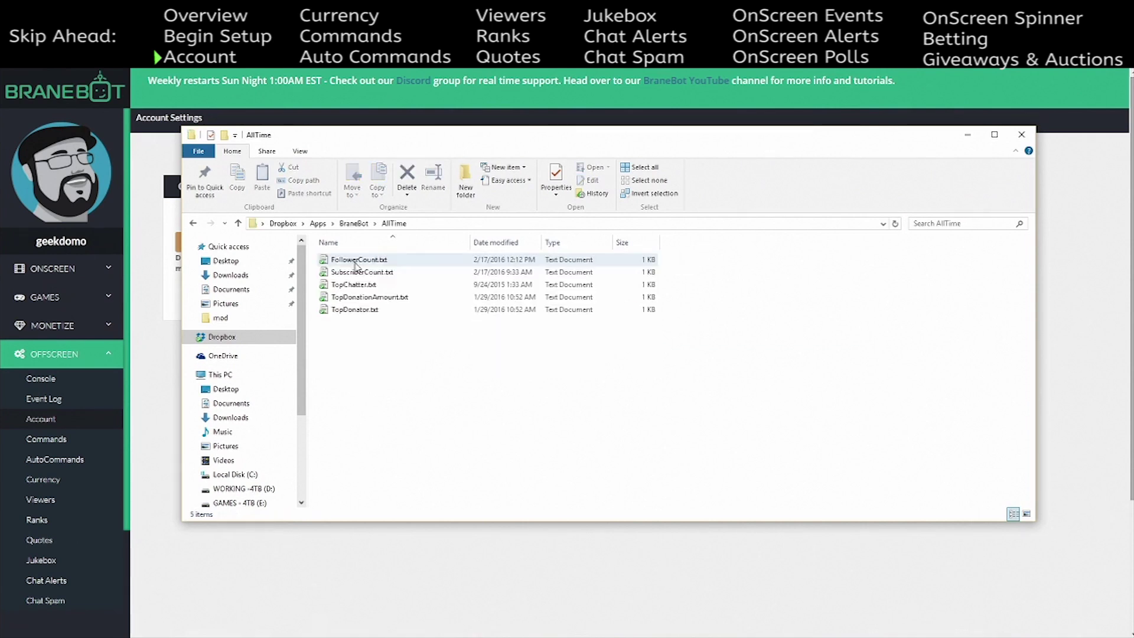
{"action": "double_click", "coordinate": [367, 309]}
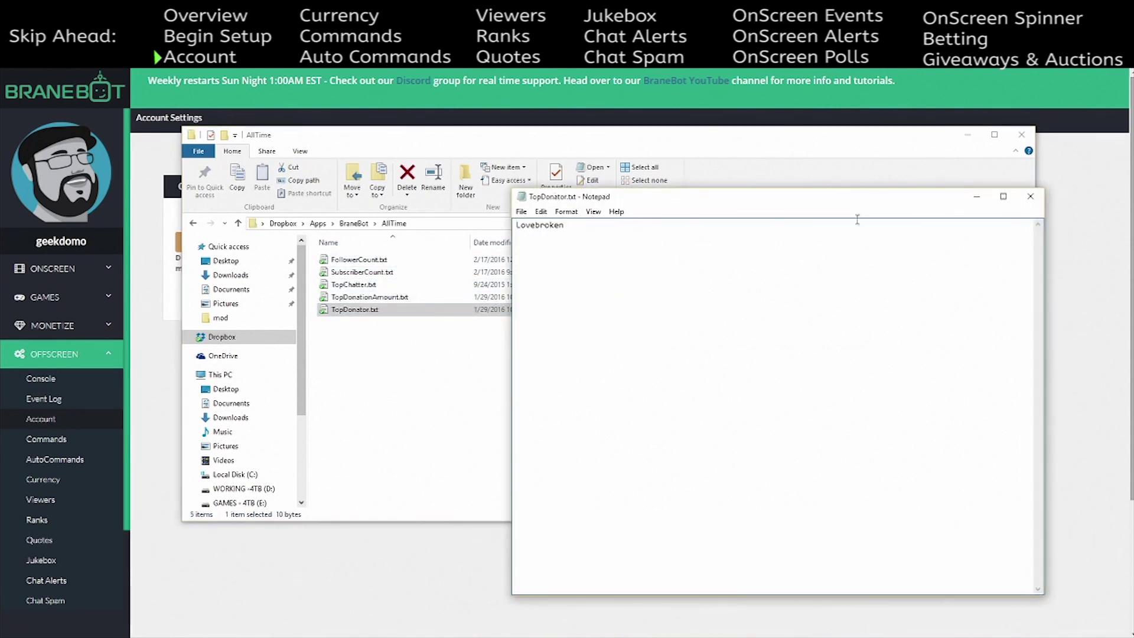
{"action": "left_click", "coordinate": [1030, 196]}
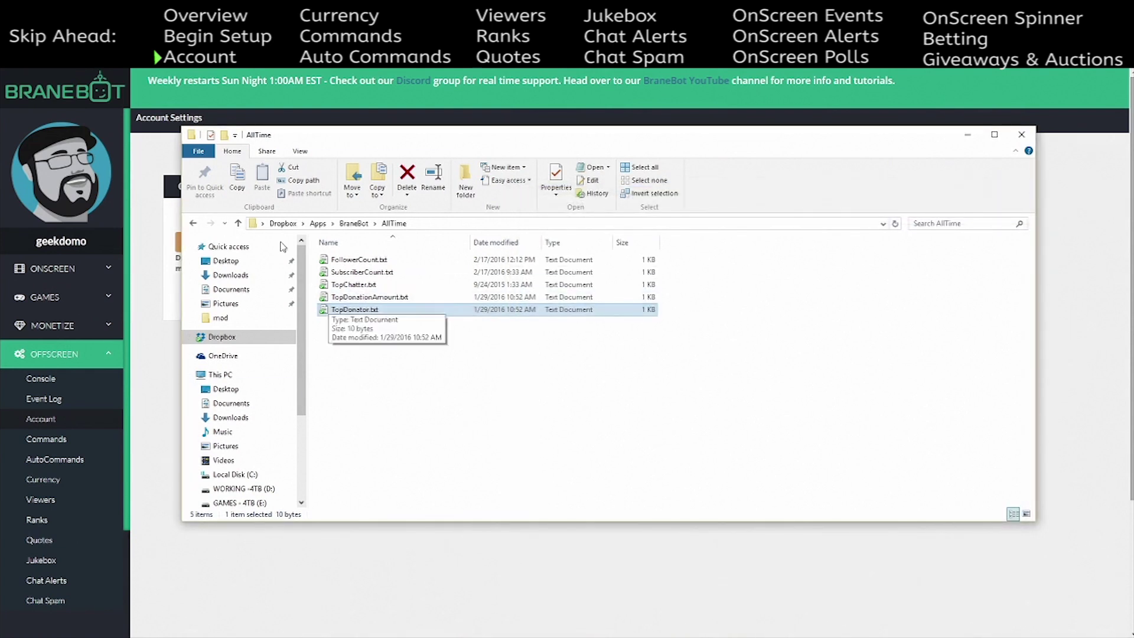
{"action": "key", "text": "BackSpace"}
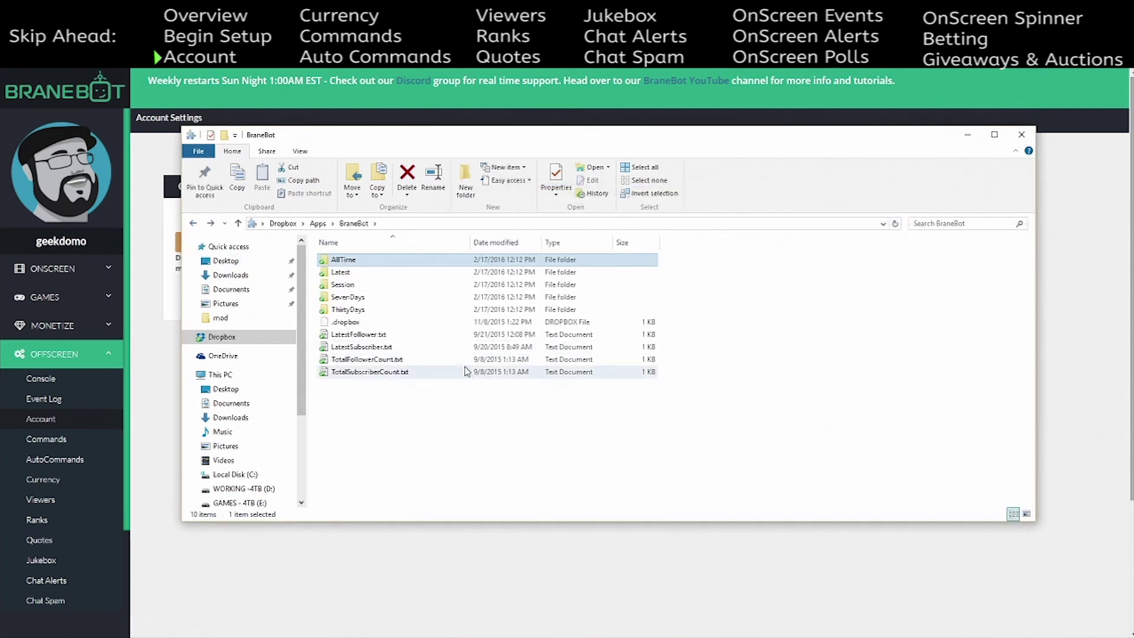
{"action": "mouse_move", "coordinate": [488, 144]}
{"action": "left_mouse_down"}
{"action": "mouse_move", "coordinate": [518, 145]}
{"action": "mouse_move", "coordinate": [506, 147]}
{"action": "left_mouse_up"}
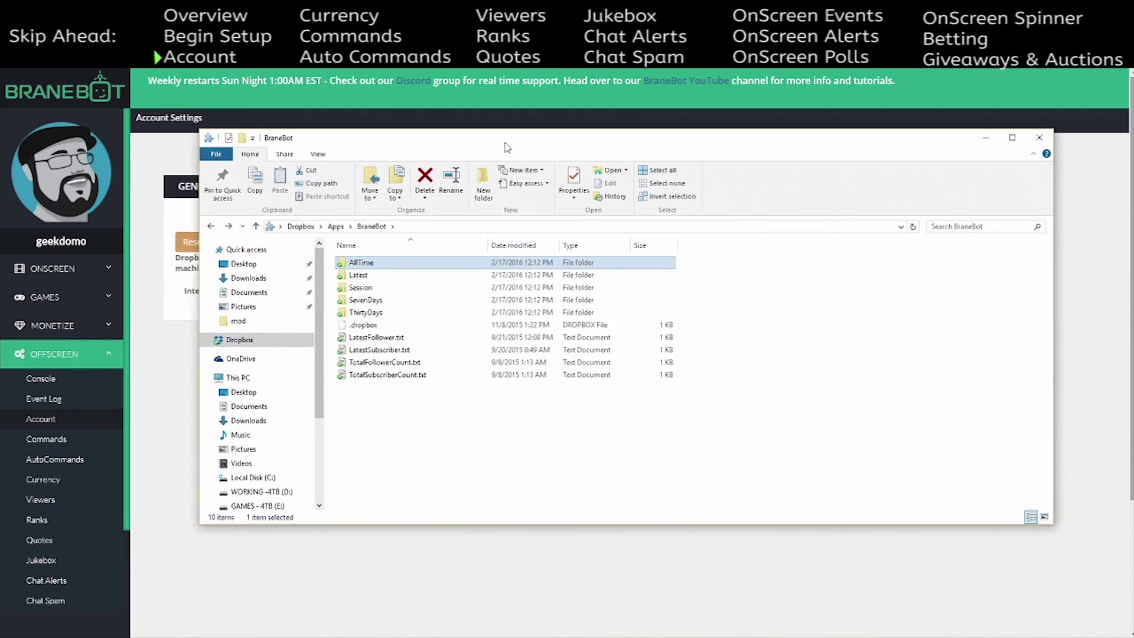
{"action": "left_click_drag", "start_coordinate": [507, 147], "coordinate": [1133, 254]}
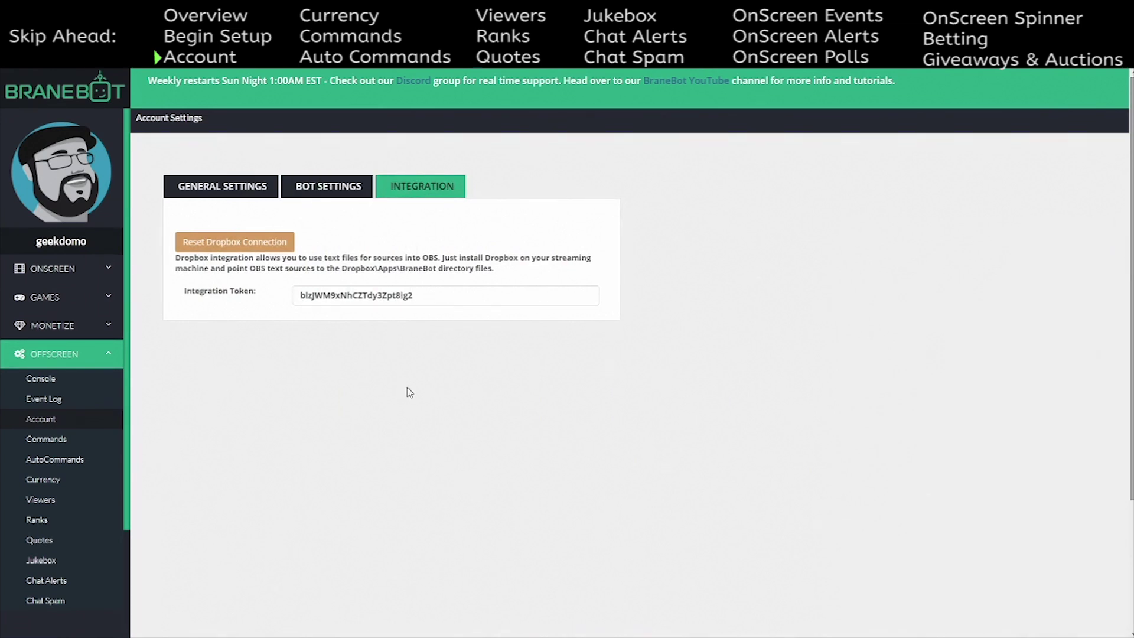
- Open Currency Settings and select the currency name XP
{"action": "left_click", "coordinate": [61, 481]}
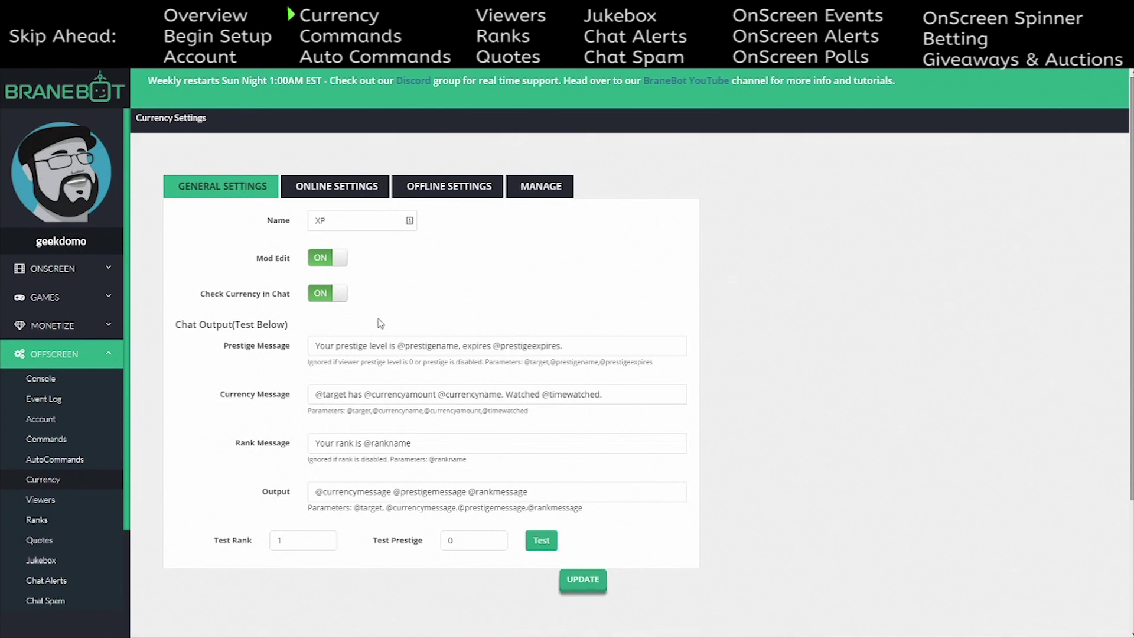
{"action": "double_click", "coordinate": [328, 224]}
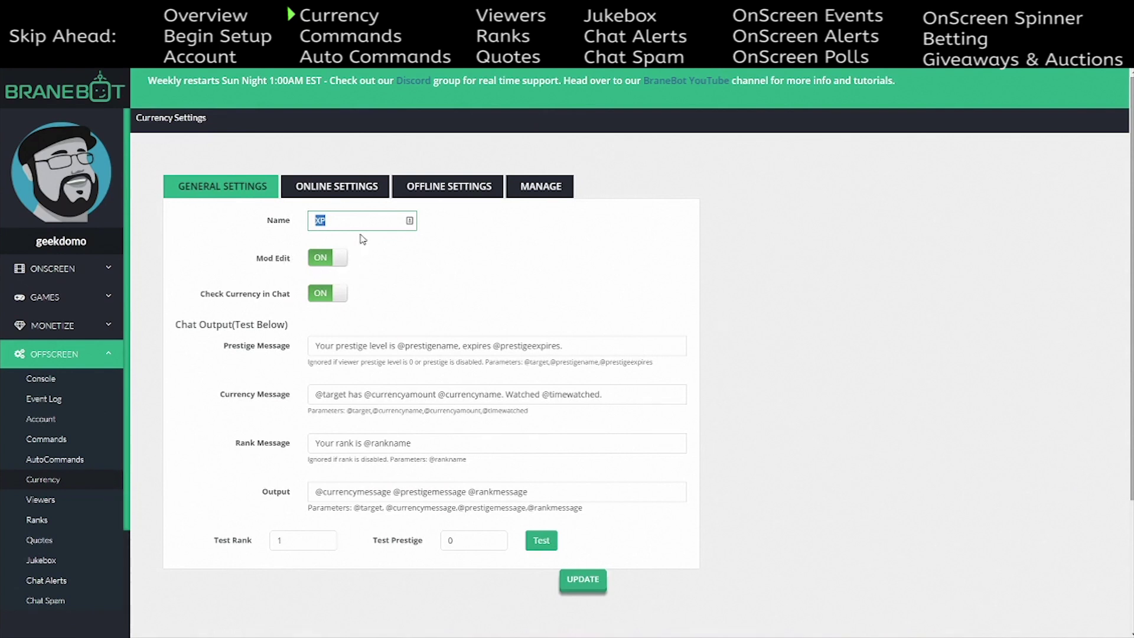
- Toggle Mod Edit off and back on, and leave Check Currency in Chat switched off
{"action": "left_click", "coordinate": [331, 258]}
{"action": "left_click", "coordinate": [331, 257]}
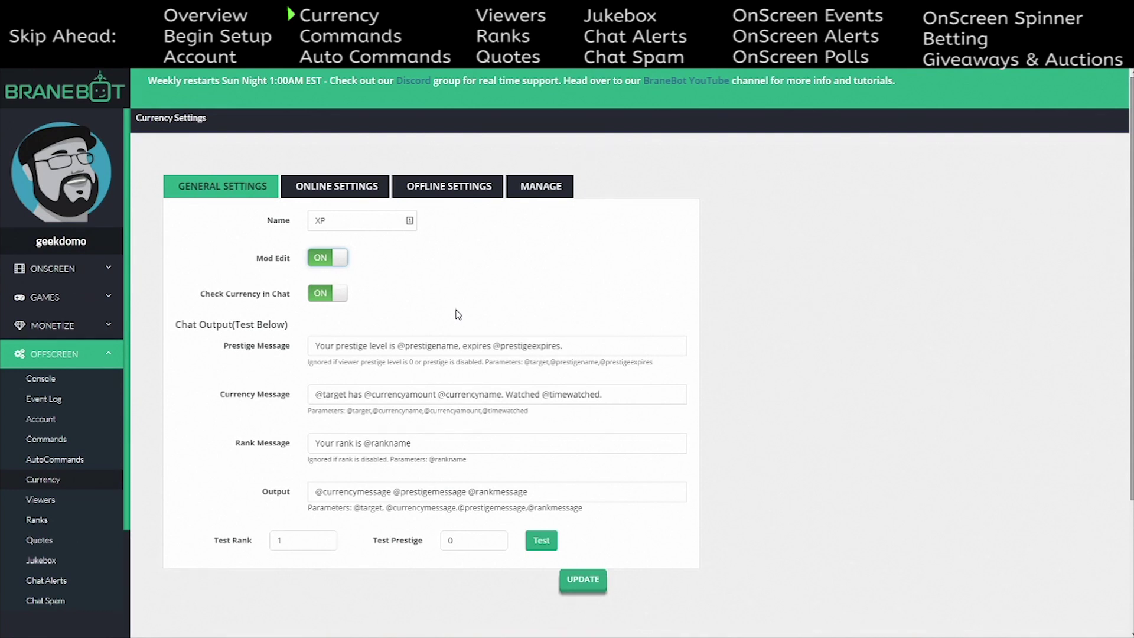
{"action": "left_click", "coordinate": [318, 260]}
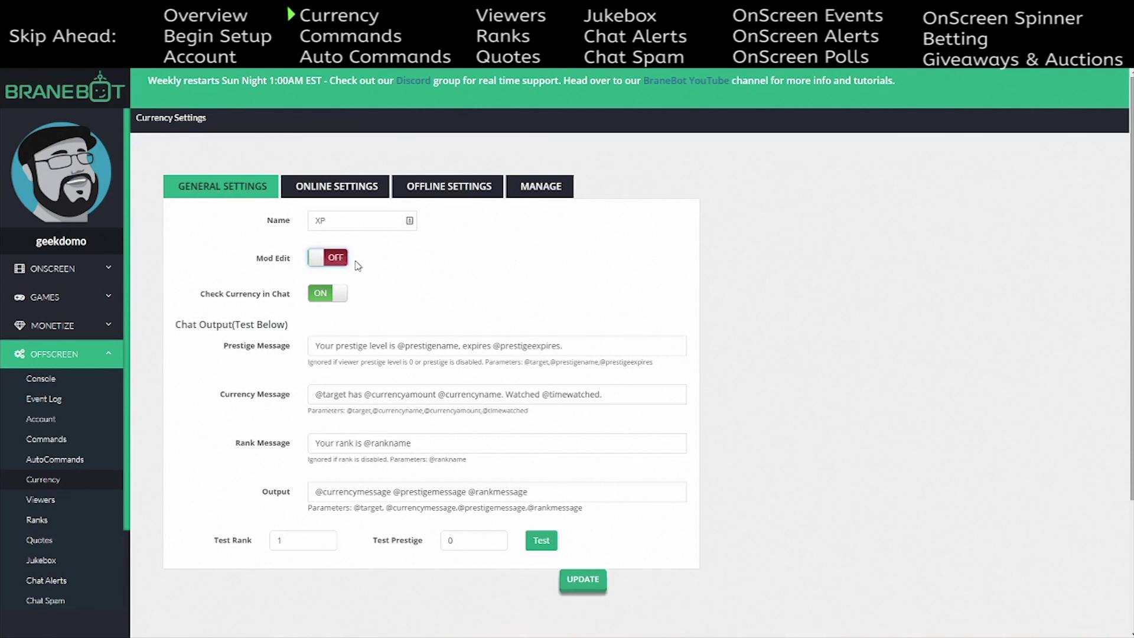
{"action": "left_click", "coordinate": [319, 258]}
{"action": "left_click", "coordinate": [323, 300]}
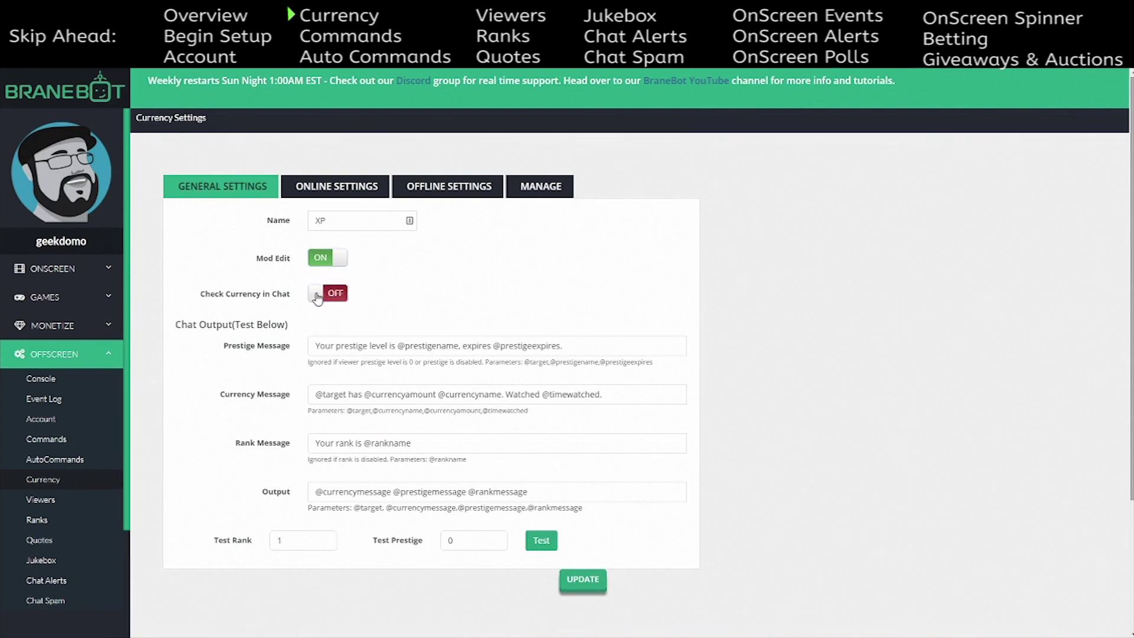
{"action": "left_click", "coordinate": [313, 296]}
{"action": "left_click", "coordinate": [328, 293]}
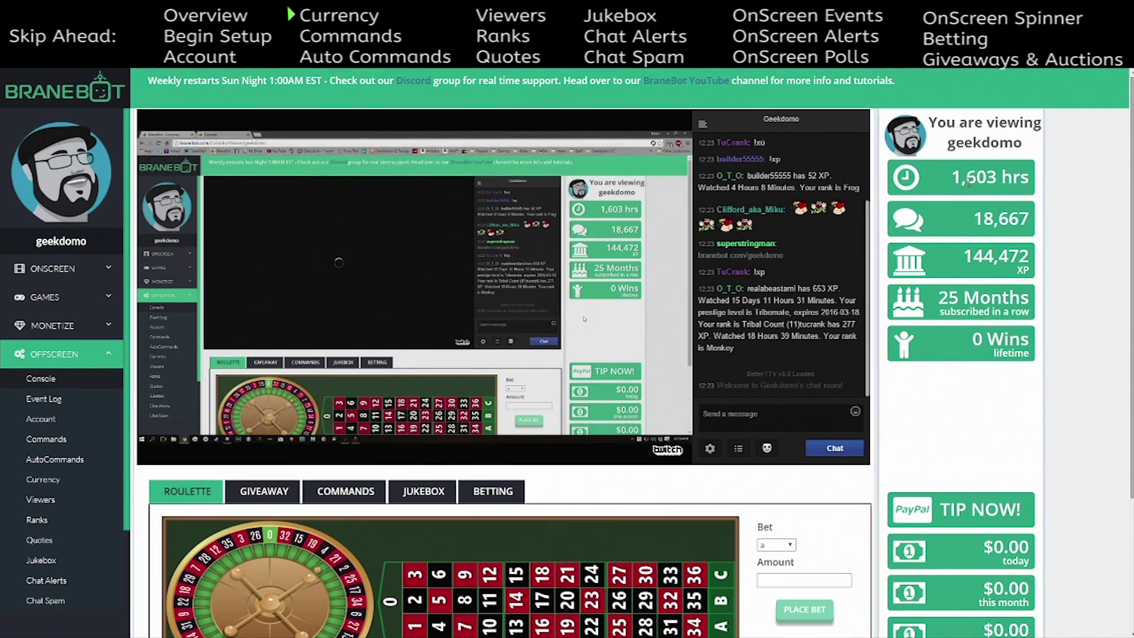
{"action": "left_click_drag", "start_coordinate": [952, 177], "coordinate": [1031, 179]}
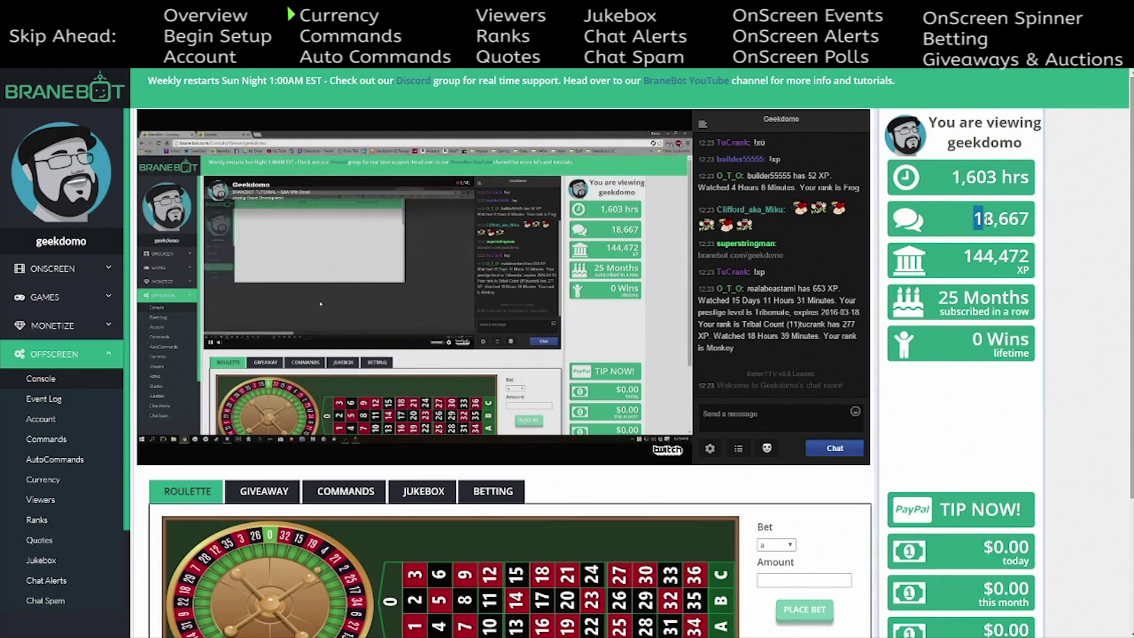
{"action": "left_click_drag", "start_coordinate": [963, 256], "coordinate": [1030, 256]}
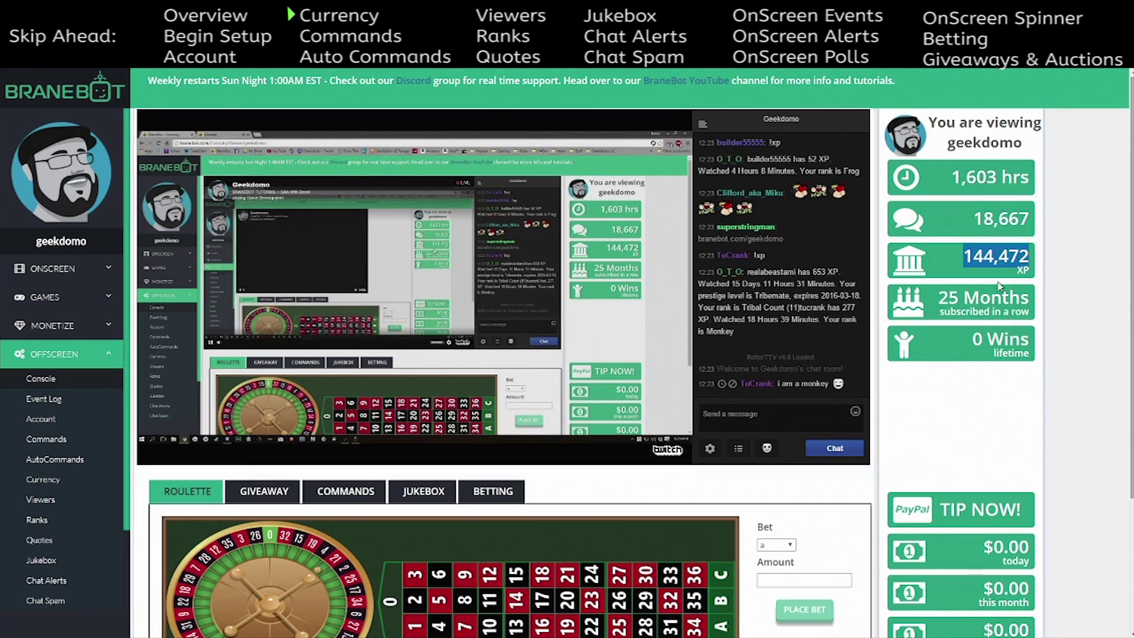
{"action": "left_click_drag", "start_coordinate": [939, 298], "coordinate": [1031, 298]}
{"action": "left_click_drag", "start_coordinate": [952, 177], "coordinate": [1031, 177]}
{"action": "left_click_drag", "start_coordinate": [939, 298], "coordinate": [1033, 299]}
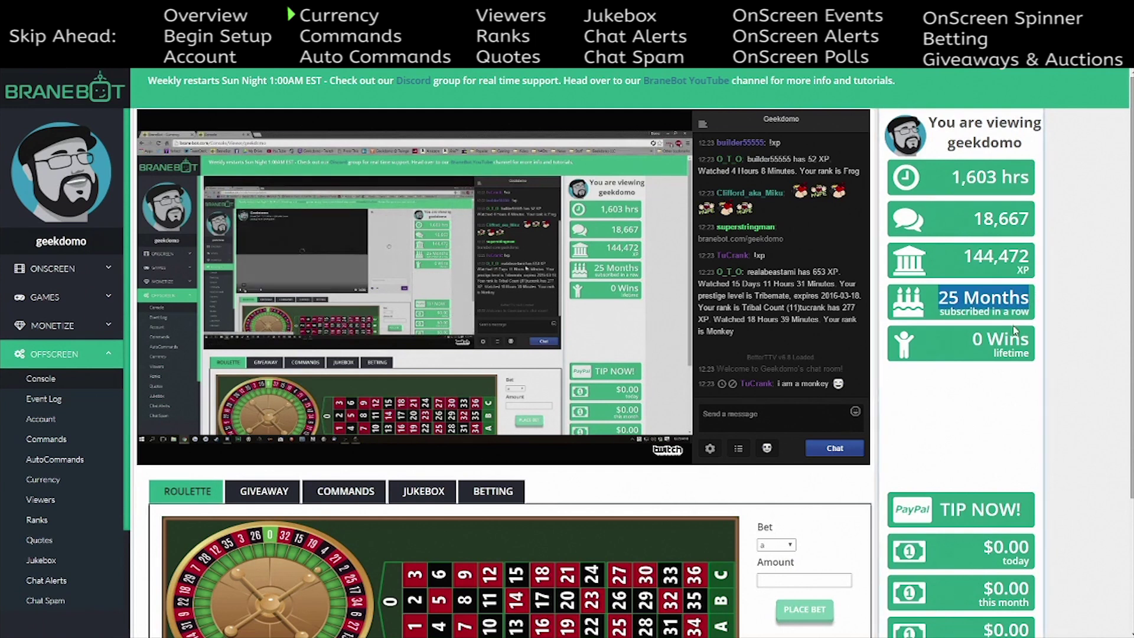
{"action": "left_click_drag", "start_coordinate": [971, 339], "coordinate": [1031, 340]}
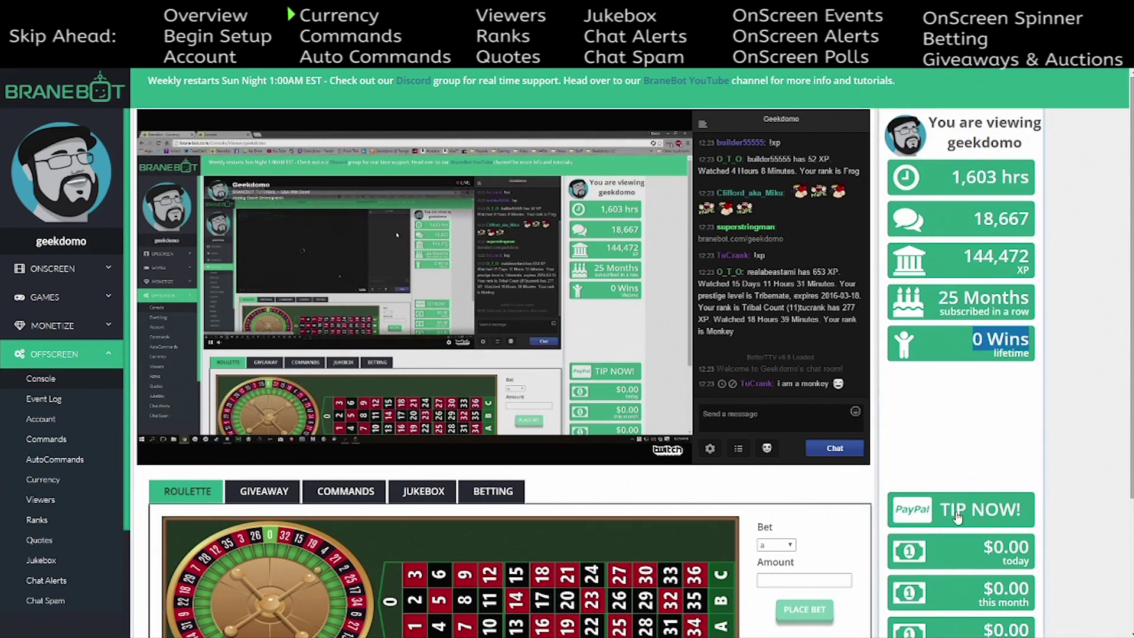
{"action": "scroll", "coordinate": [975, 428], "scroll_direction": "down", "scroll_amount": 2}
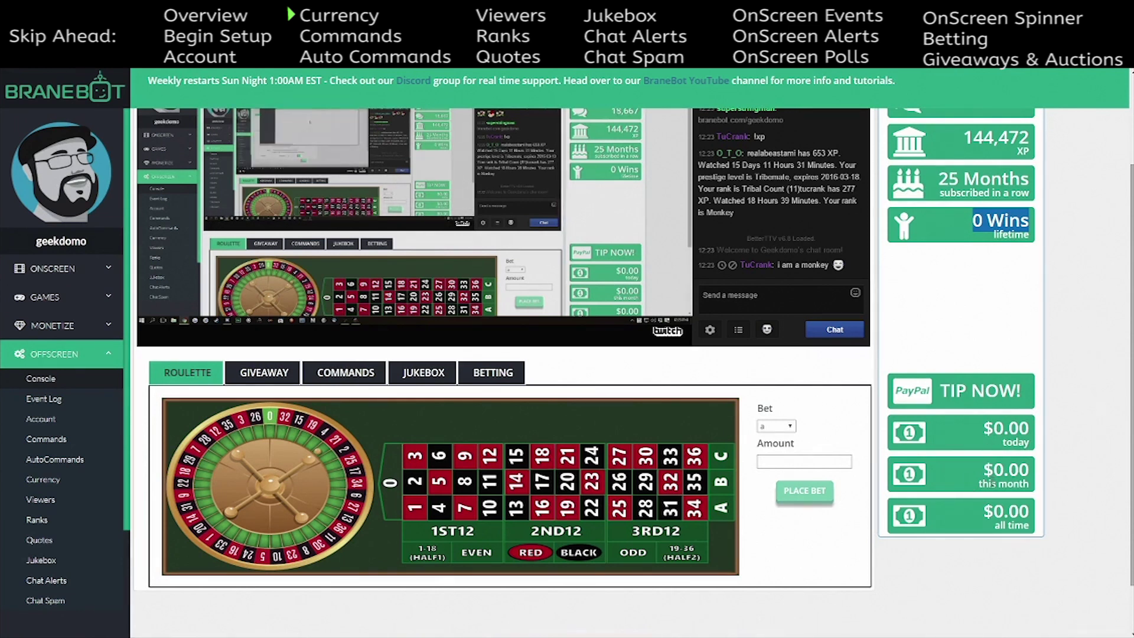
{"action": "scroll", "coordinate": [961, 502], "scroll_direction": "up", "scroll_amount": 2}
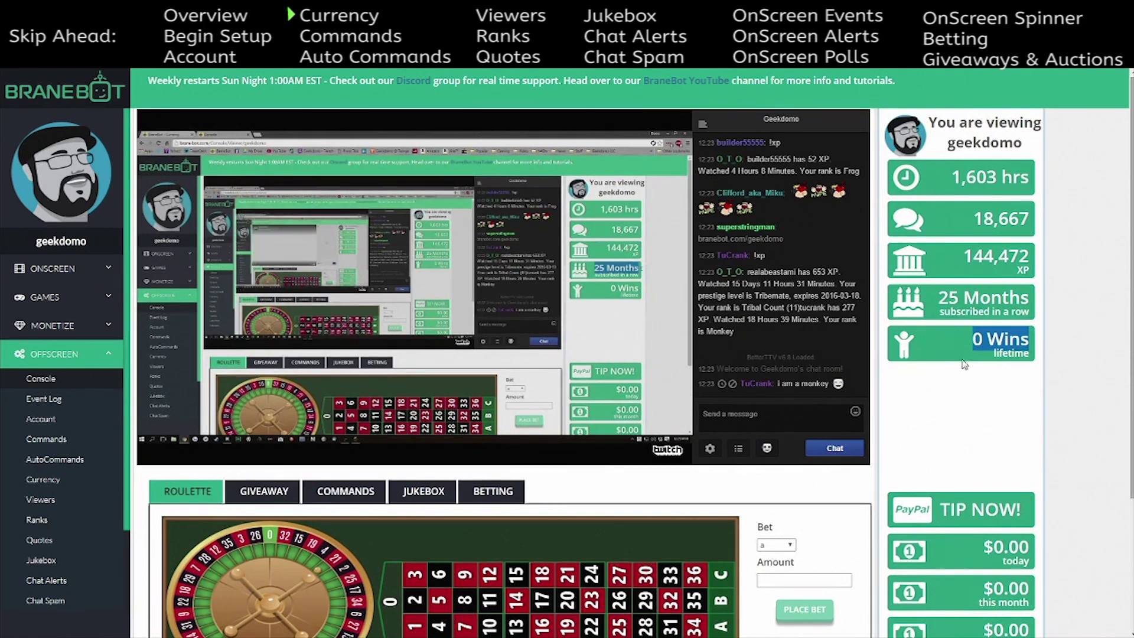
- Clear the stats card highlight and preview the commands, giveaway, jukebox, betting and roulette panels
{"action": "left_click", "coordinate": [952, 394]}
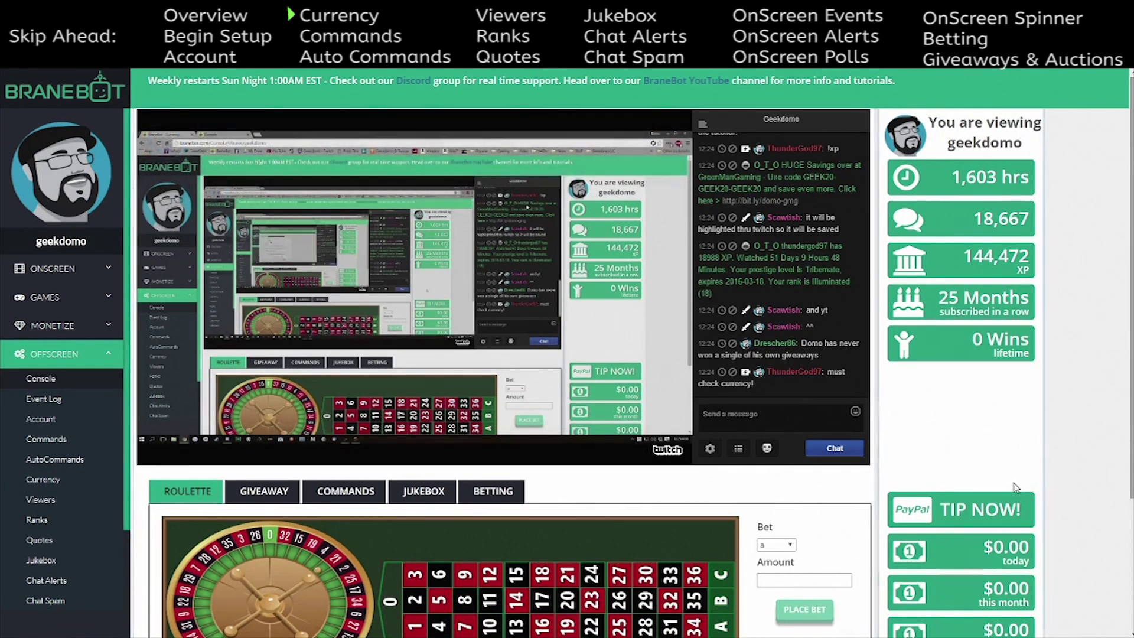
{"action": "scroll", "coordinate": [441, 590], "scroll_direction": "down", "scroll_amount": 3}
{"action": "scroll", "coordinate": [402, 480], "scroll_direction": "up", "scroll_amount": 2}
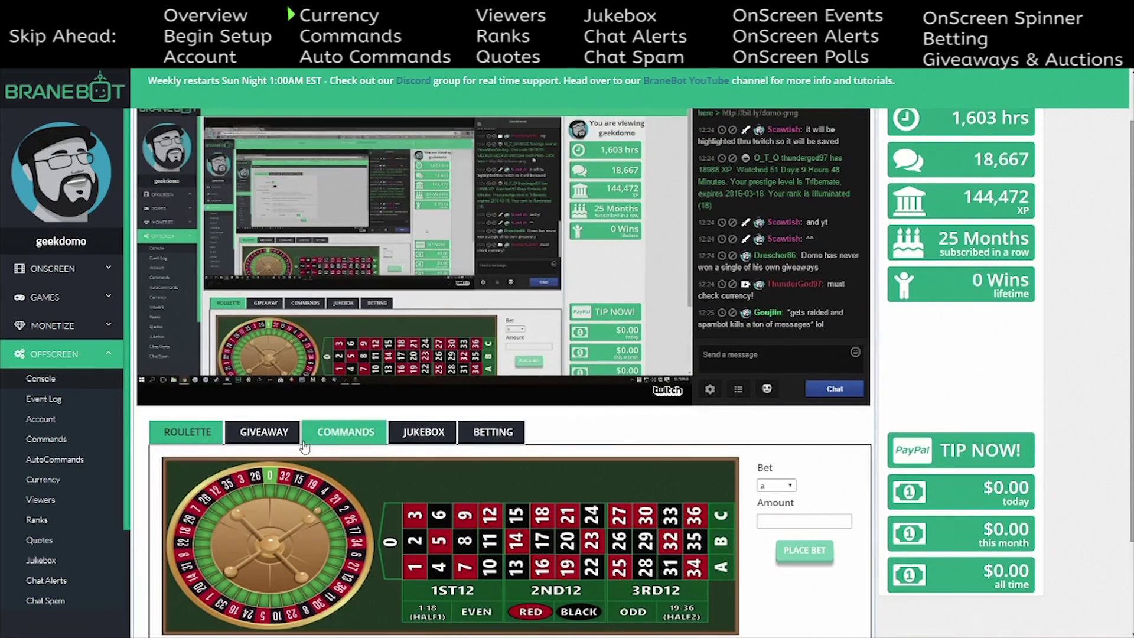
{"action": "left_click", "coordinate": [264, 437]}
{"action": "left_click", "coordinate": [326, 447]}
{"action": "left_click", "coordinate": [401, 440]}
{"action": "left_click", "coordinate": [493, 432]}
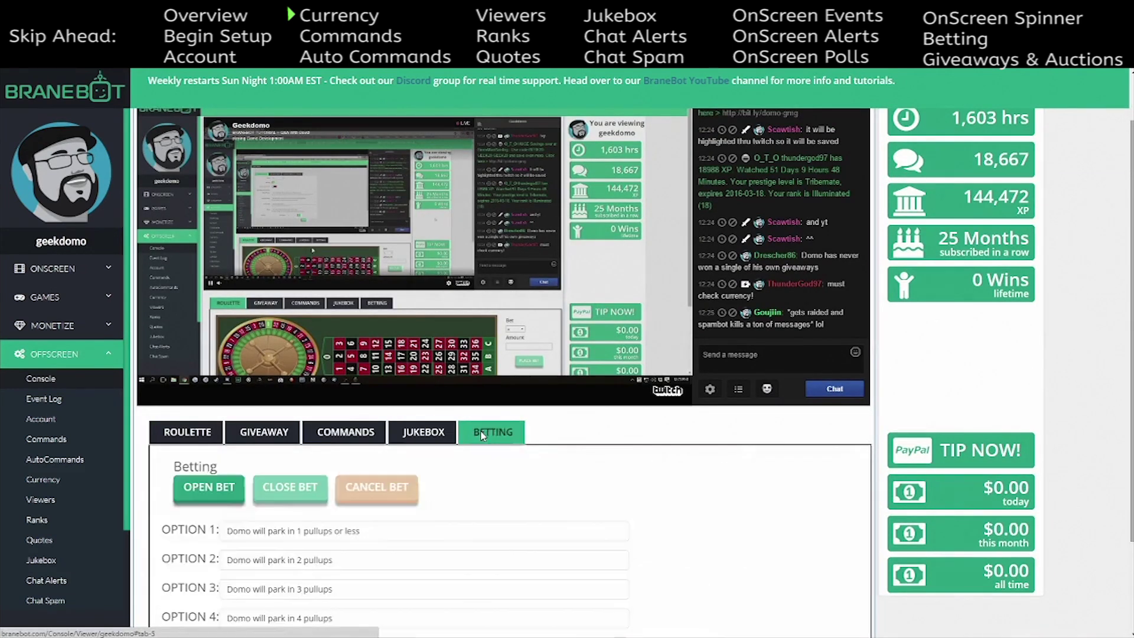
{"action": "left_click", "coordinate": [187, 431]}
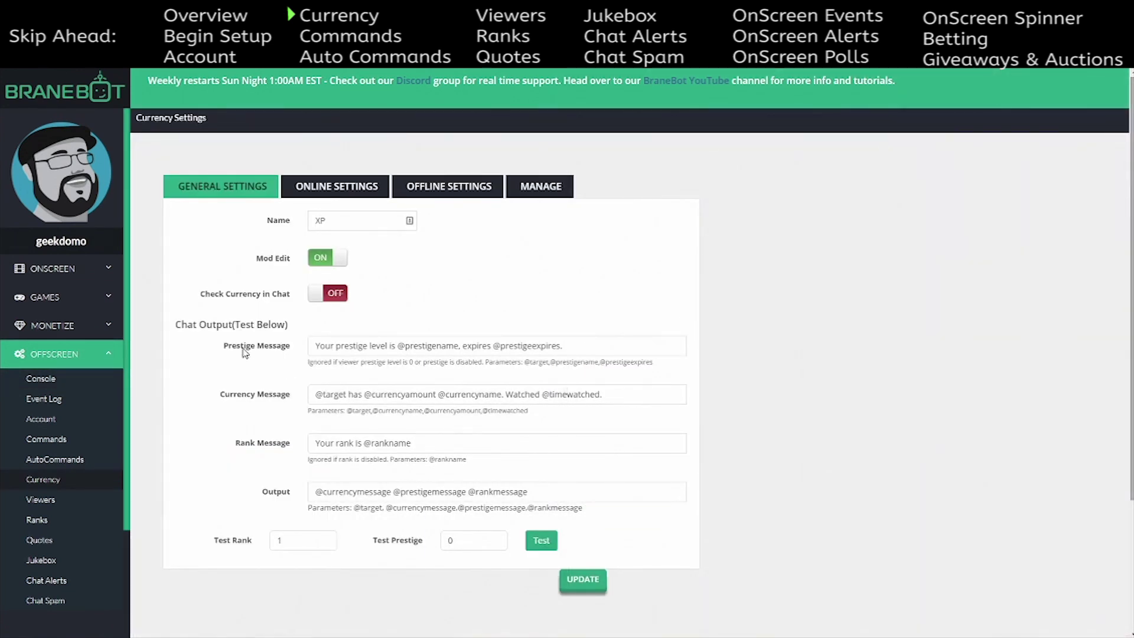
- Switch Check Currency in Chat on, save it, and bring up the online payout settings
{"action": "left_click", "coordinate": [335, 298]}
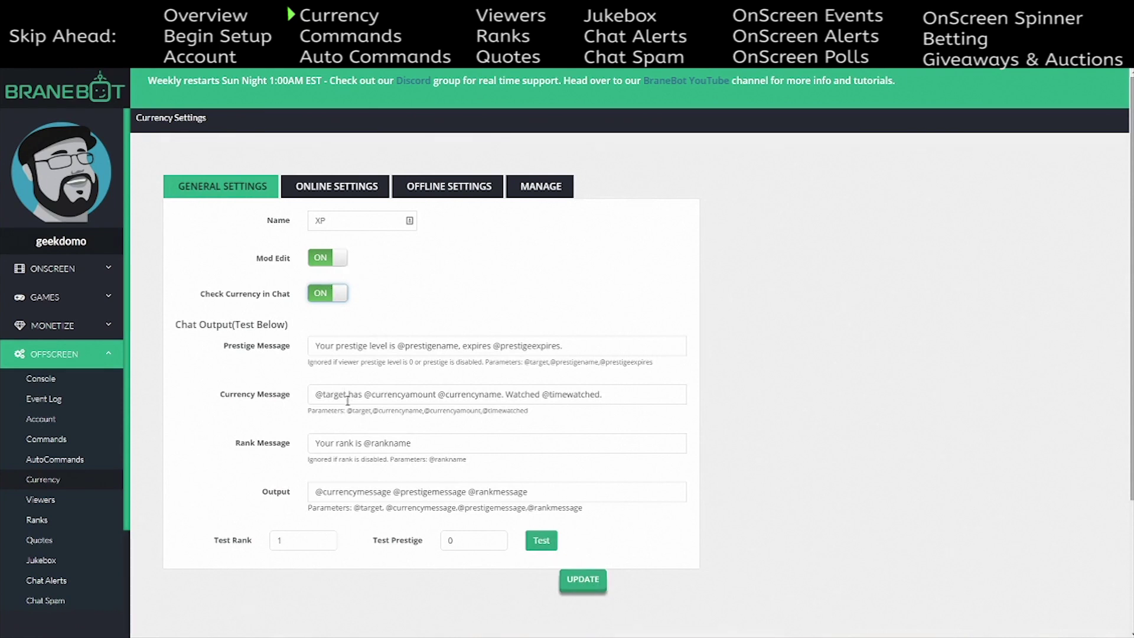
{"action": "left_click", "coordinate": [582, 580]}
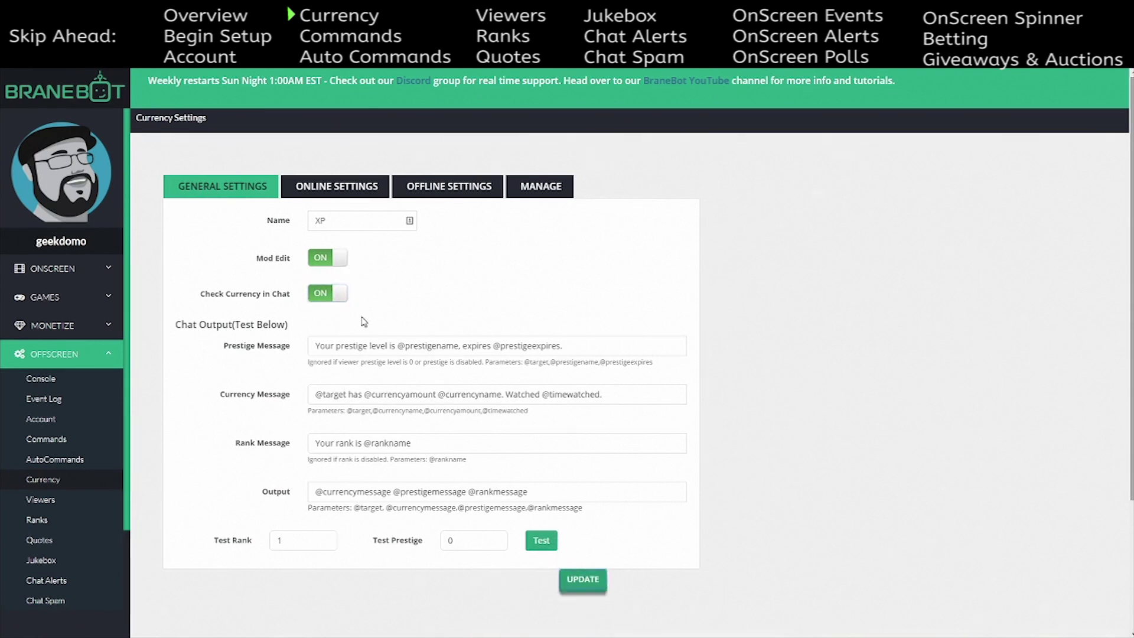
{"action": "left_click", "coordinate": [340, 186]}
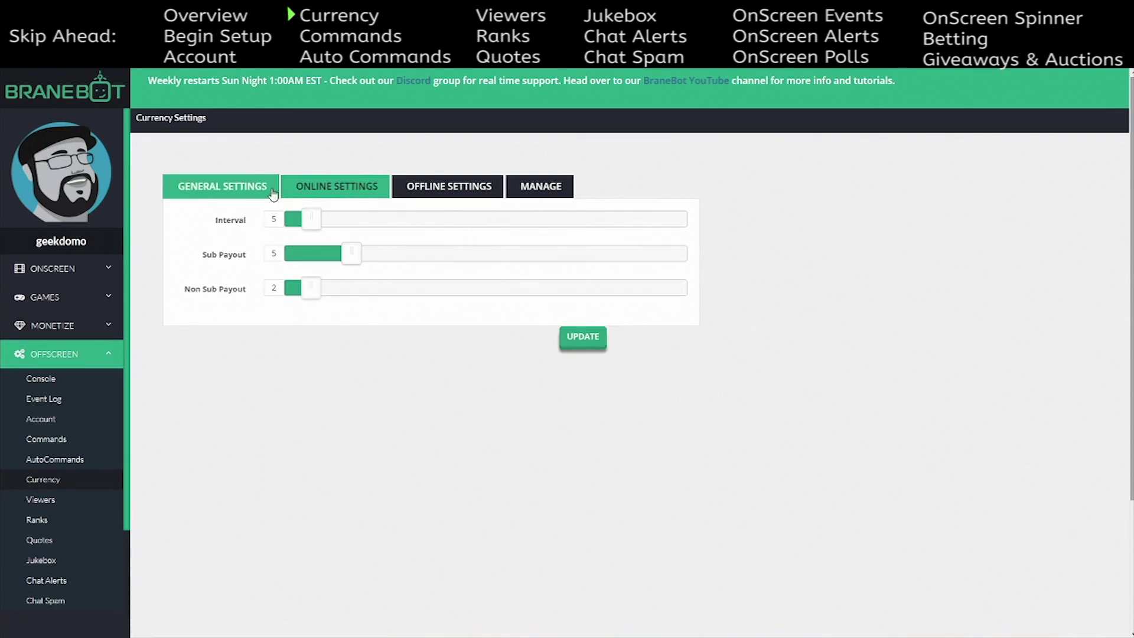
- Highlight the online values Interval 5, Sub Payout 5 and Non Sub Payout 2, then show Offline Settings
{"action": "double_click", "coordinate": [276, 218]}
{"action": "double_click", "coordinate": [275, 254]}
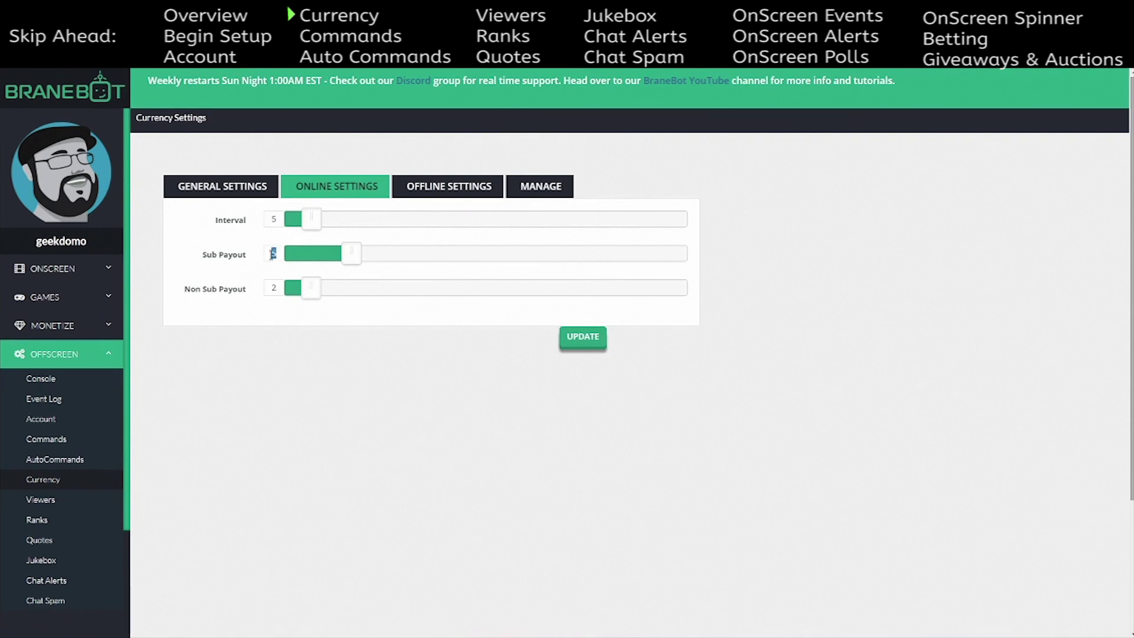
{"action": "left_click", "coordinate": [274, 289]}
{"action": "double_click", "coordinate": [274, 289]}
{"action": "left_click", "coordinate": [223, 295]}
{"action": "left_click", "coordinate": [424, 190]}
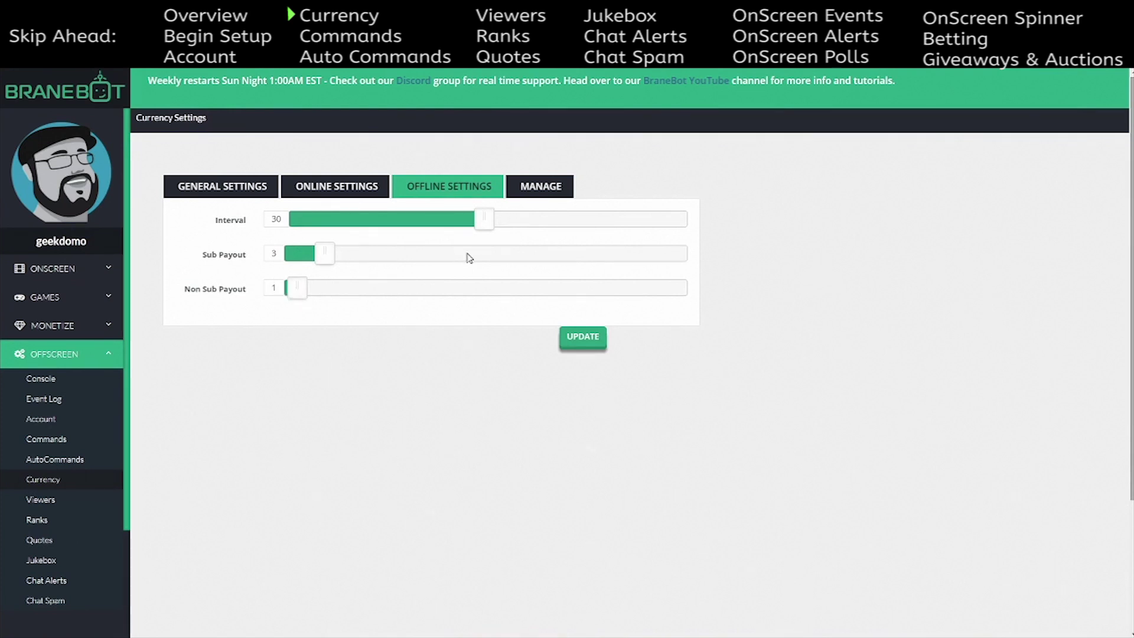
{"action": "left_click", "coordinate": [334, 182]}
{"action": "left_click", "coordinate": [423, 188]}
- Under Manage, drag the online sliders to Interval 8, Sub Payout 27 and Non Sub Payout 30
{"action": "left_click", "coordinate": [547, 191]}
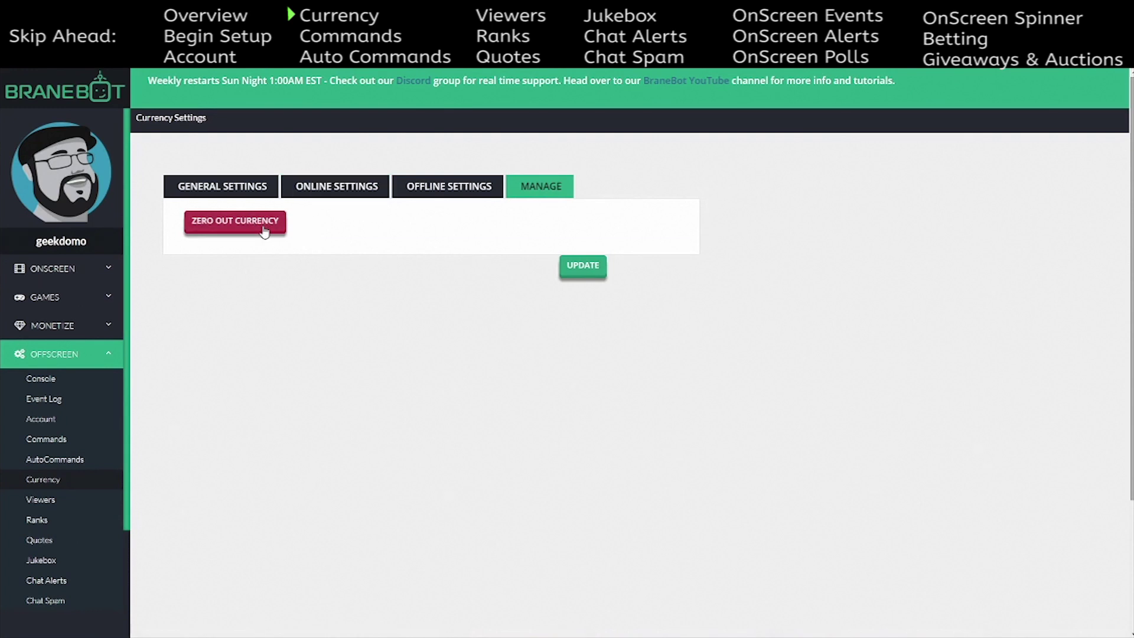
{"action": "left_click", "coordinate": [317, 188]}
{"action": "left_click_drag", "start_coordinate": [308, 221], "coordinate": [283, 224]}
{"action": "left_click_drag", "start_coordinate": [353, 254], "coordinate": [727, 243]}
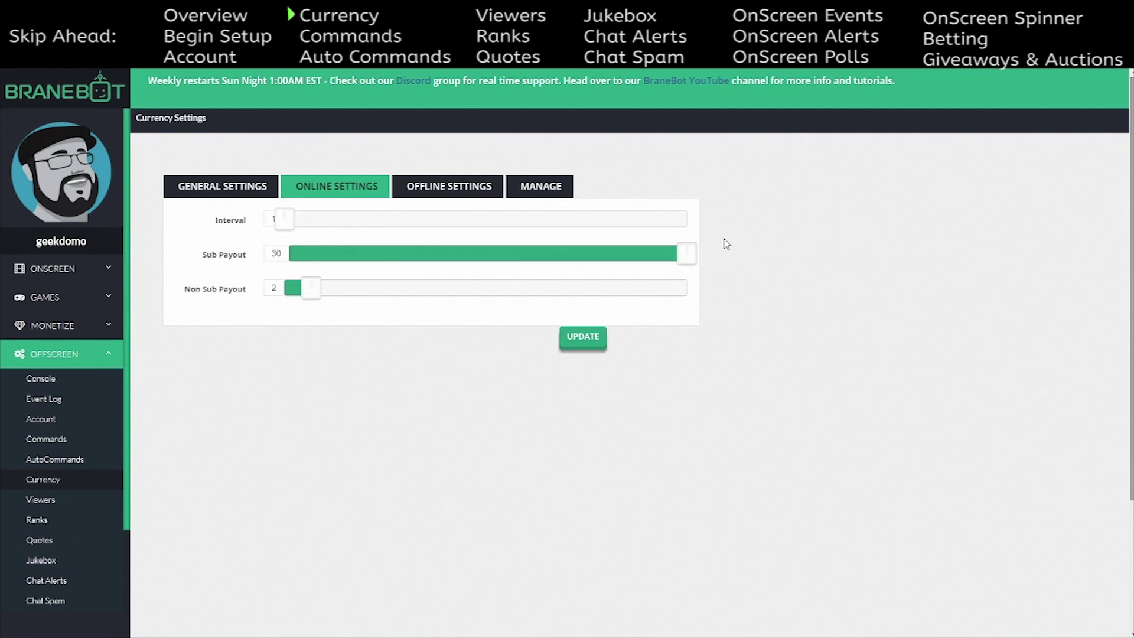
{"action": "mouse_move", "coordinate": [312, 294]}
{"action": "left_mouse_down"}
{"action": "mouse_move", "coordinate": [759, 291]}
{"action": "mouse_move", "coordinate": [317, 300]}
{"action": "left_mouse_up"}
{"action": "left_click_drag", "start_coordinate": [689, 254], "coordinate": [353, 261]}
{"action": "left_click_drag", "start_coordinate": [284, 221], "coordinate": [312, 219]}
- Go back through Manage and Online Settings to the General Settings tab
{"action": "left_click", "coordinate": [546, 190]}
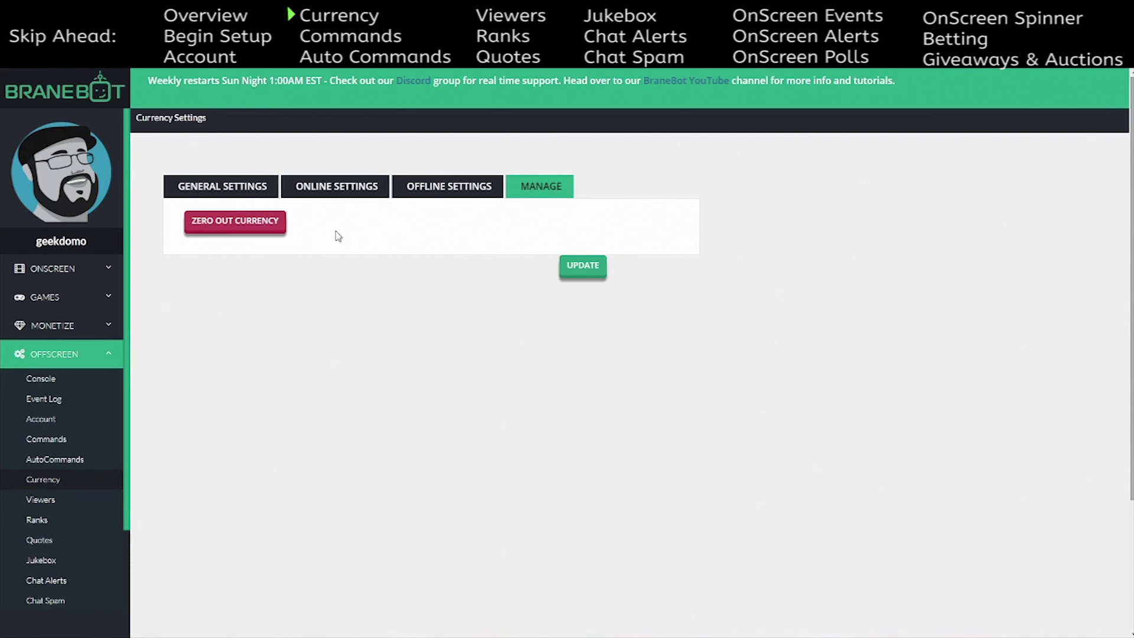
{"action": "left_click", "coordinate": [351, 190]}
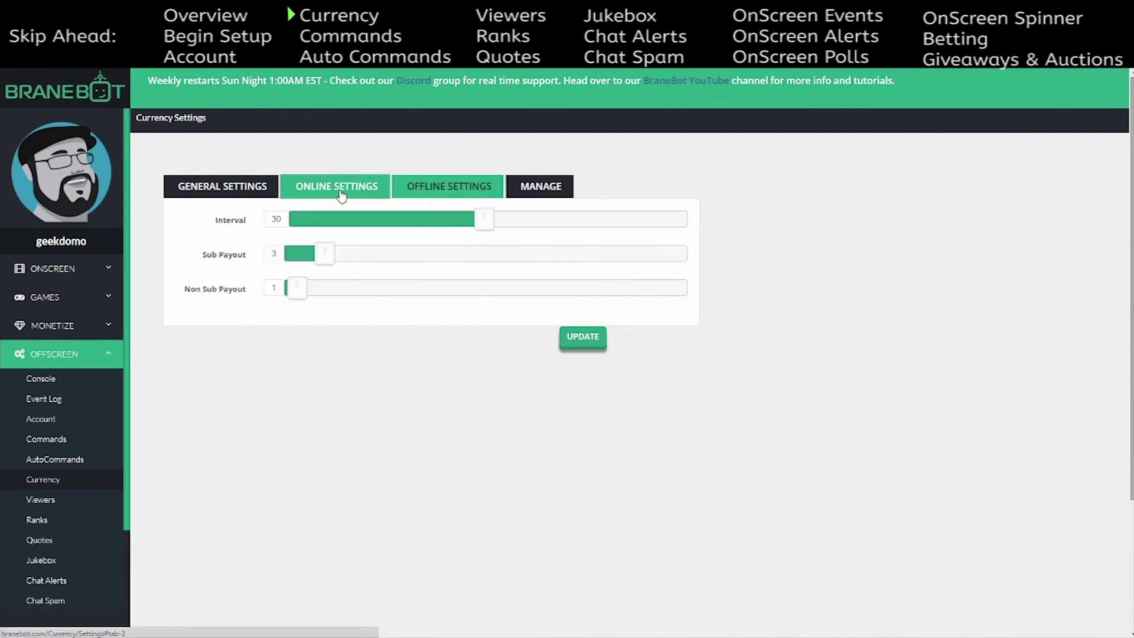
{"action": "left_click", "coordinate": [262, 195]}
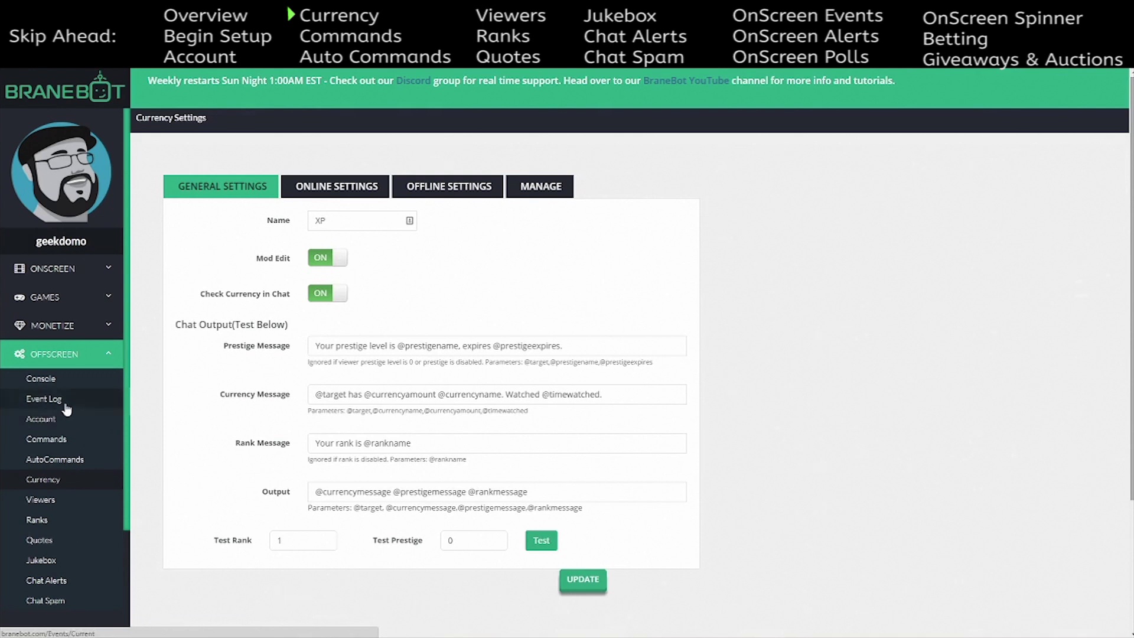
- Open the Commands page under OFFSCREEN to list the 120 existing chat commands
{"action": "left_click", "coordinate": [79, 440]}
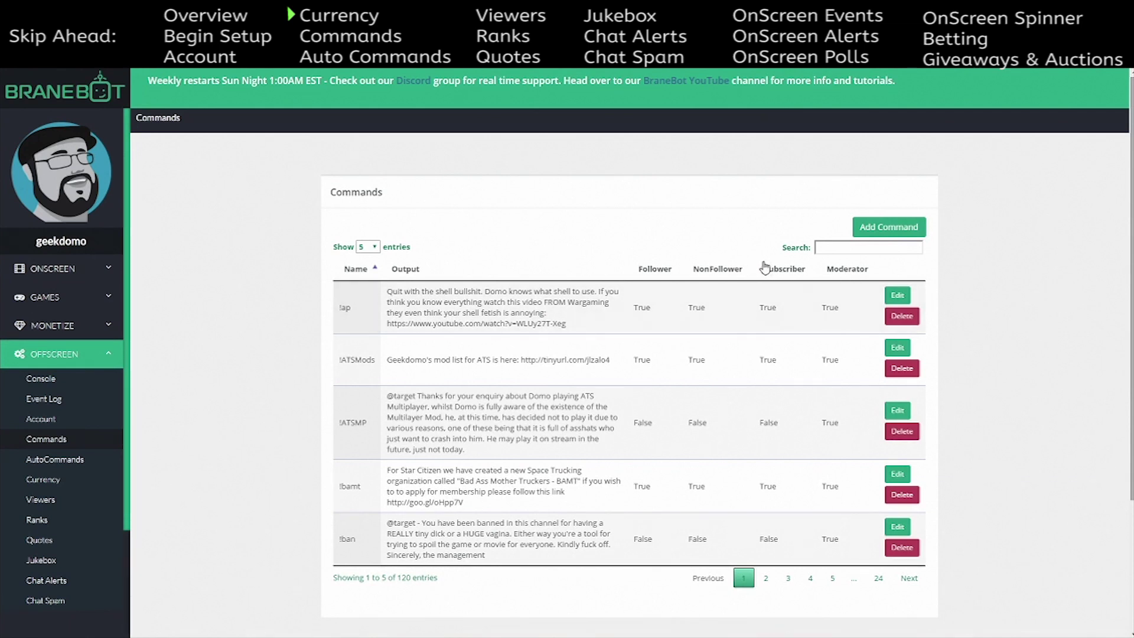
{"action": "left_click", "coordinate": [881, 229]}
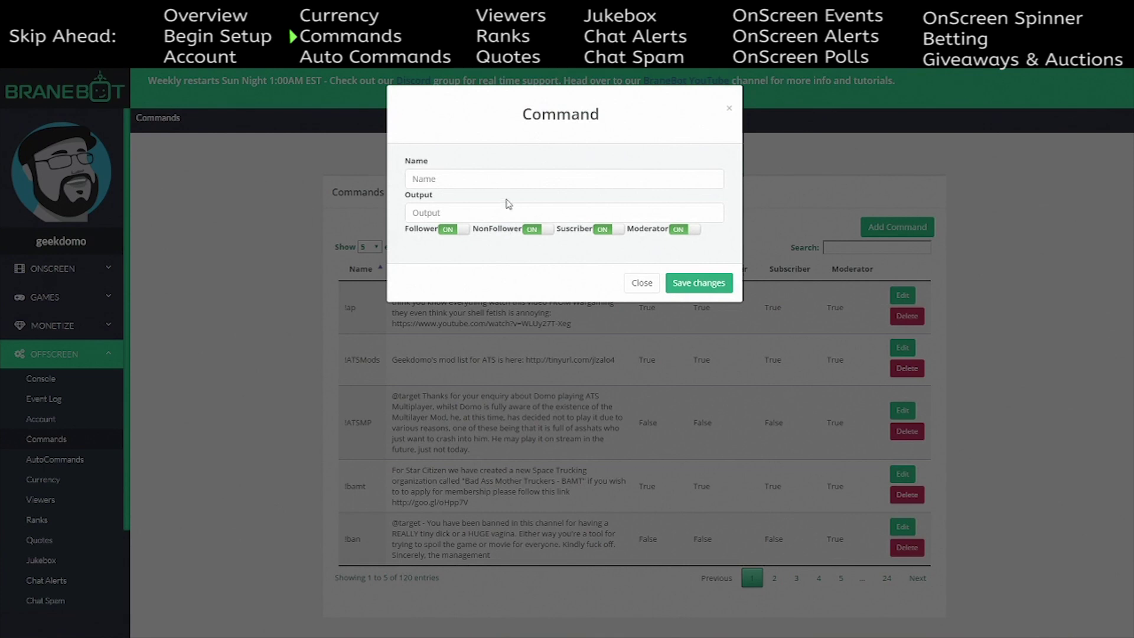
{"action": "left_click", "coordinate": [456, 176]}
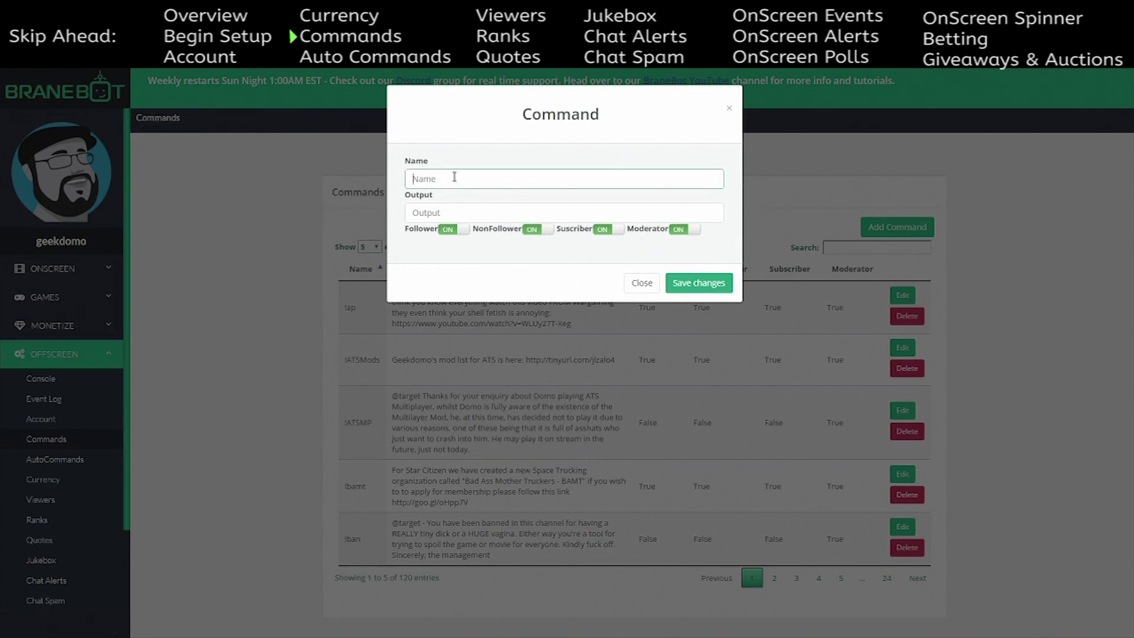
{"action": "type", "text": "!"}
{"action": "key", "text": "BackSpace"}
{"action": "type", "text": "$porkchop"}
{"action": "left_click", "coordinate": [454, 208]}
{"action": "type", "text": "!"}
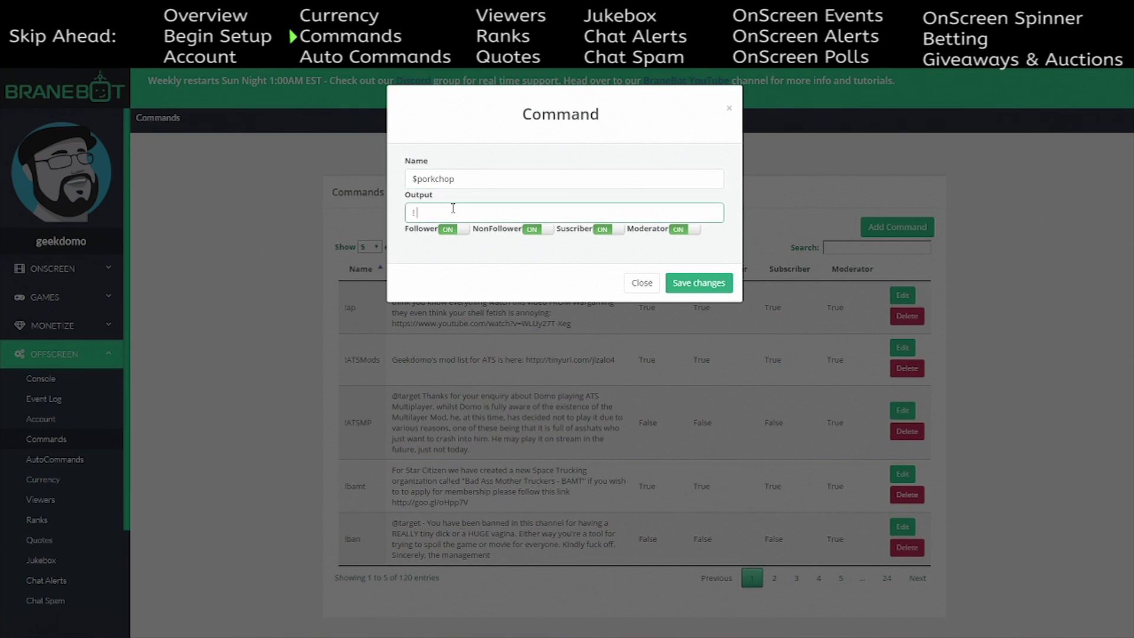
{"action": "type", "text": " loves Porkchops @user"}
{"action": "left_click", "coordinate": [698, 293]}
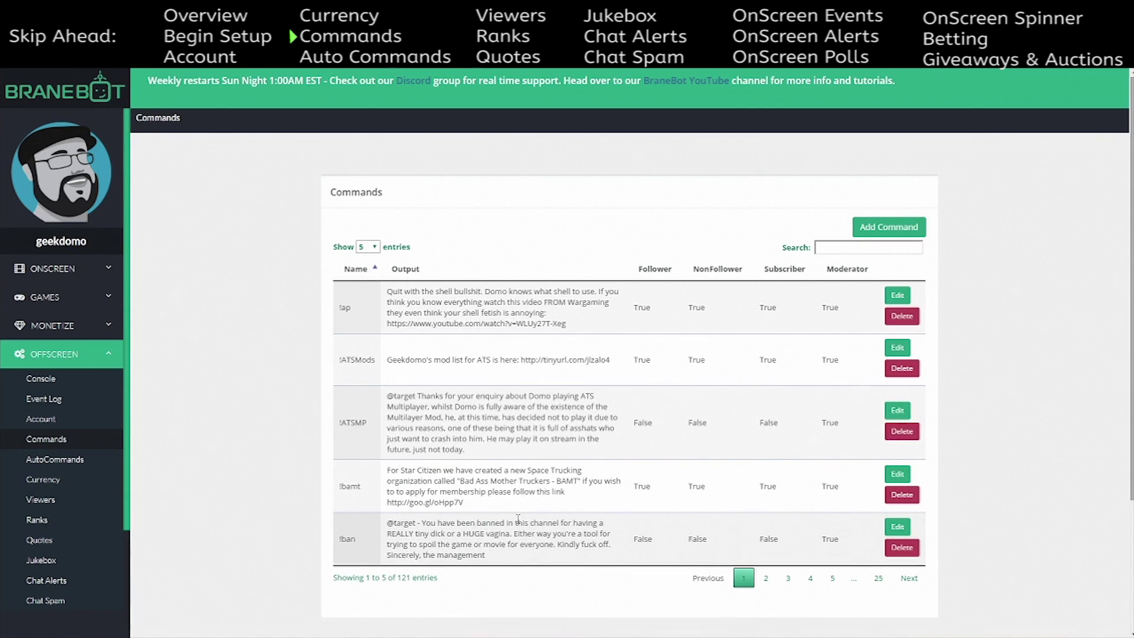
- Scroll through the Commands table to confirm it now holds 121 entries
{"action": "scroll", "coordinate": [483, 397], "scroll_direction": "down", "scroll_amount": 2}
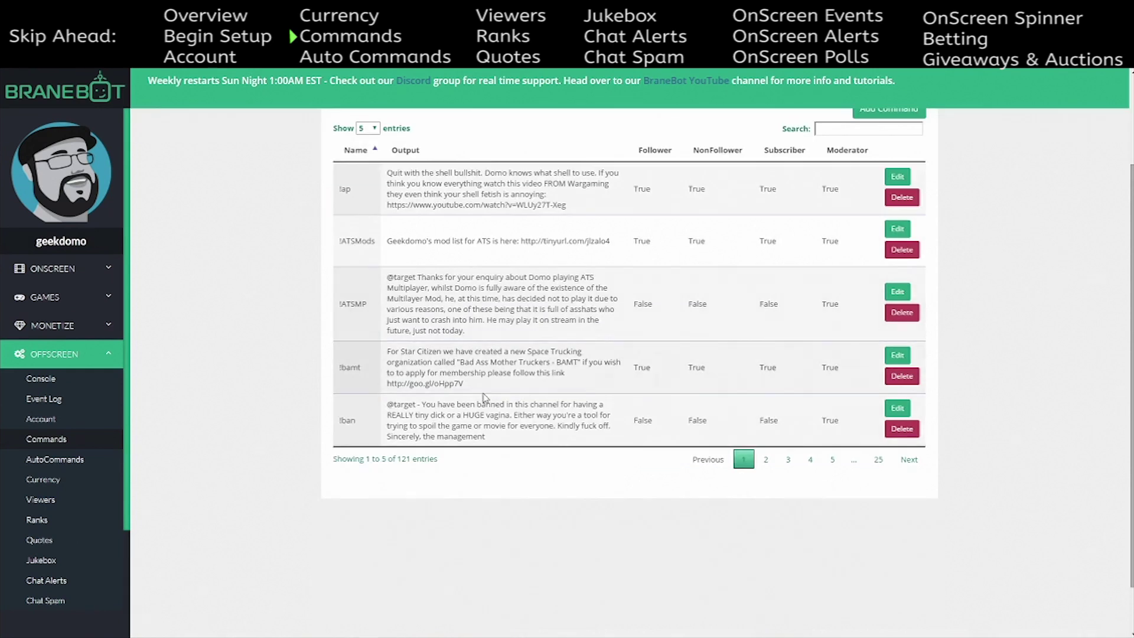
{"action": "scroll", "coordinate": [484, 397], "scroll_direction": "down", "scroll_amount": 1}
{"action": "scroll", "coordinate": [483, 397], "scroll_direction": "up", "scroll_amount": 2}
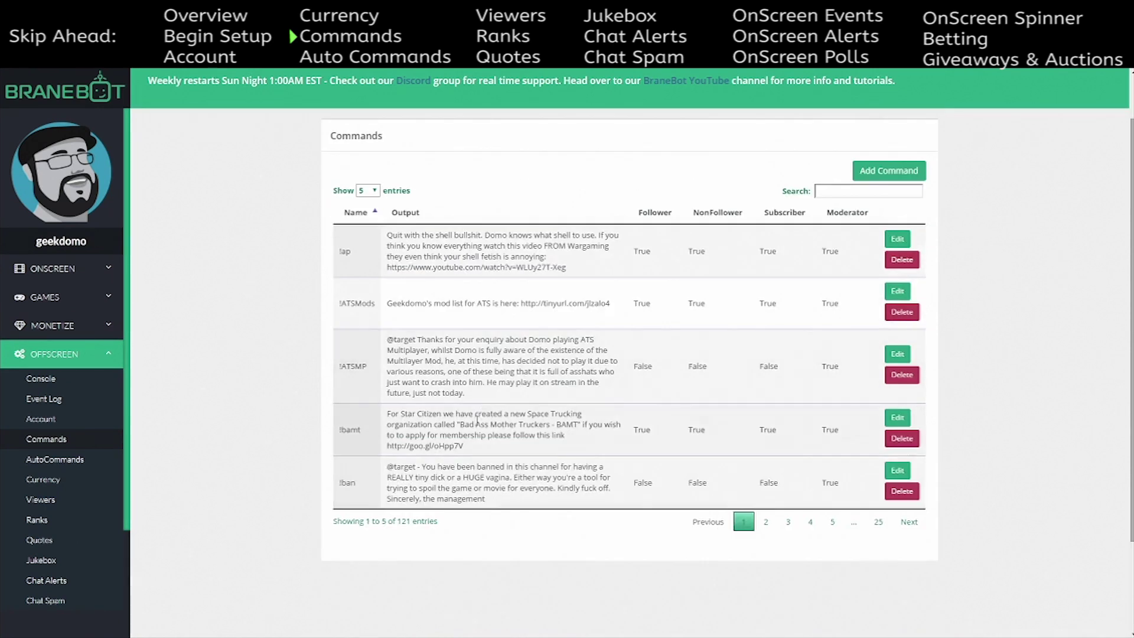
{"action": "scroll", "coordinate": [473, 437], "scroll_direction": "down", "scroll_amount": 1}
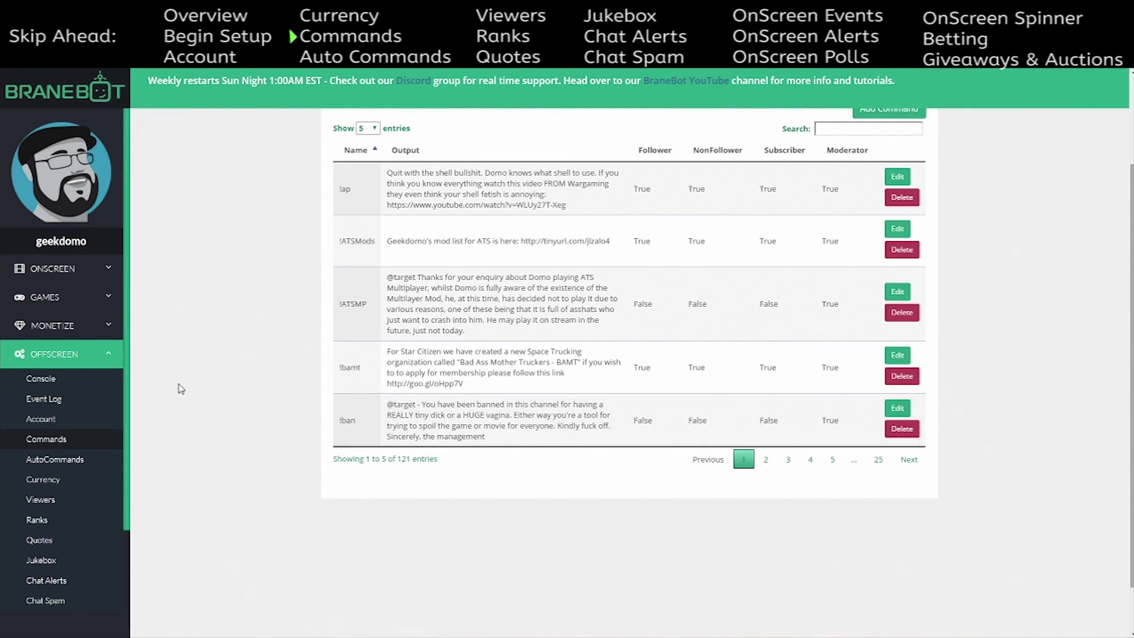
- Open the AutoCommands page to see its six automatic commands, such as !getrekt and !roulette
{"action": "left_click", "coordinate": [84, 460]}
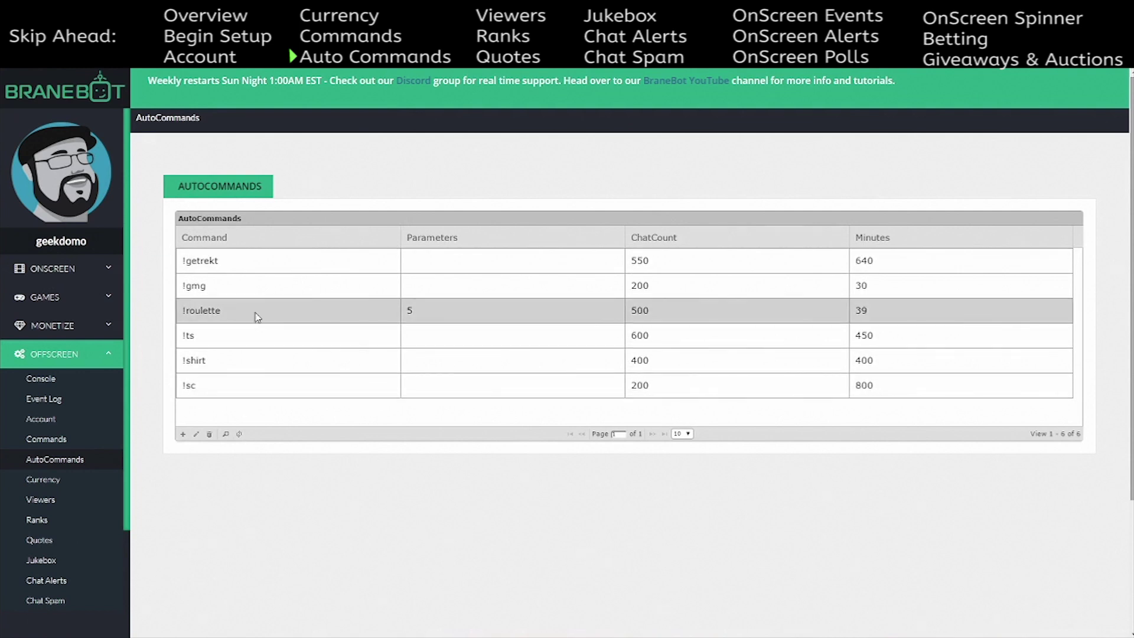
{"action": "left_click", "coordinate": [228, 269]}
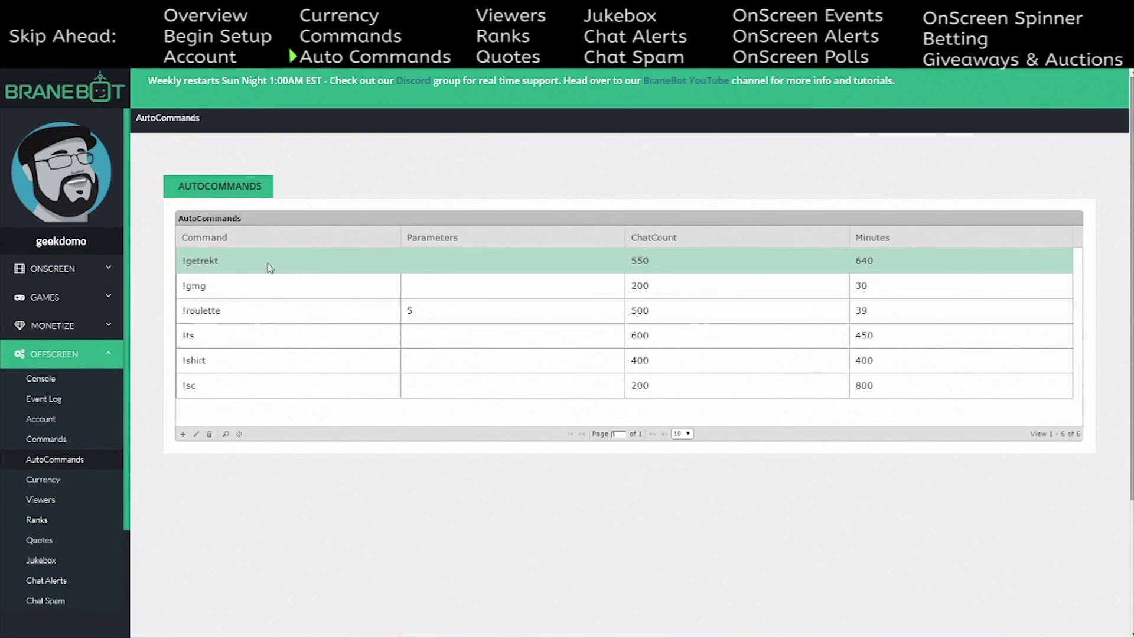
{"action": "left_click", "coordinate": [246, 288]}
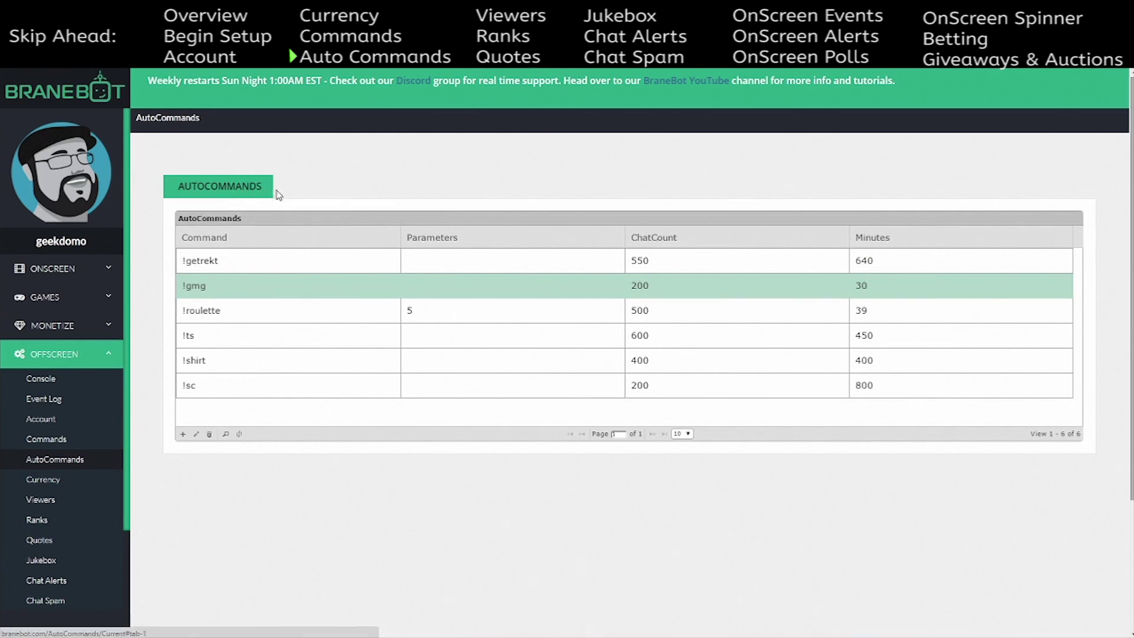
- Start a new auto command with $porkchop selected, then visit its Parameters, ChatCount and Minutes fields
{"action": "left_click", "coordinate": [183, 434]}
{"action": "left_click", "coordinate": [326, 252]}
{"action": "left_click_drag", "start_coordinate": [333, 279], "coordinate": [332, 449]}
{"action": "left_click", "coordinate": [302, 423]}
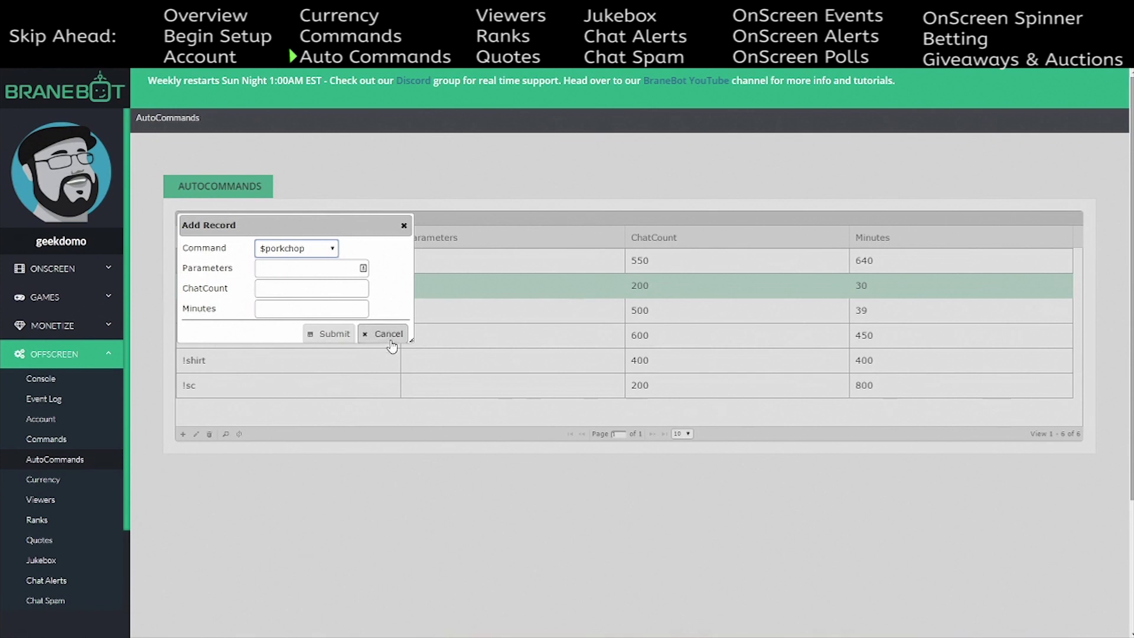
{"action": "left_click", "coordinate": [288, 271]}
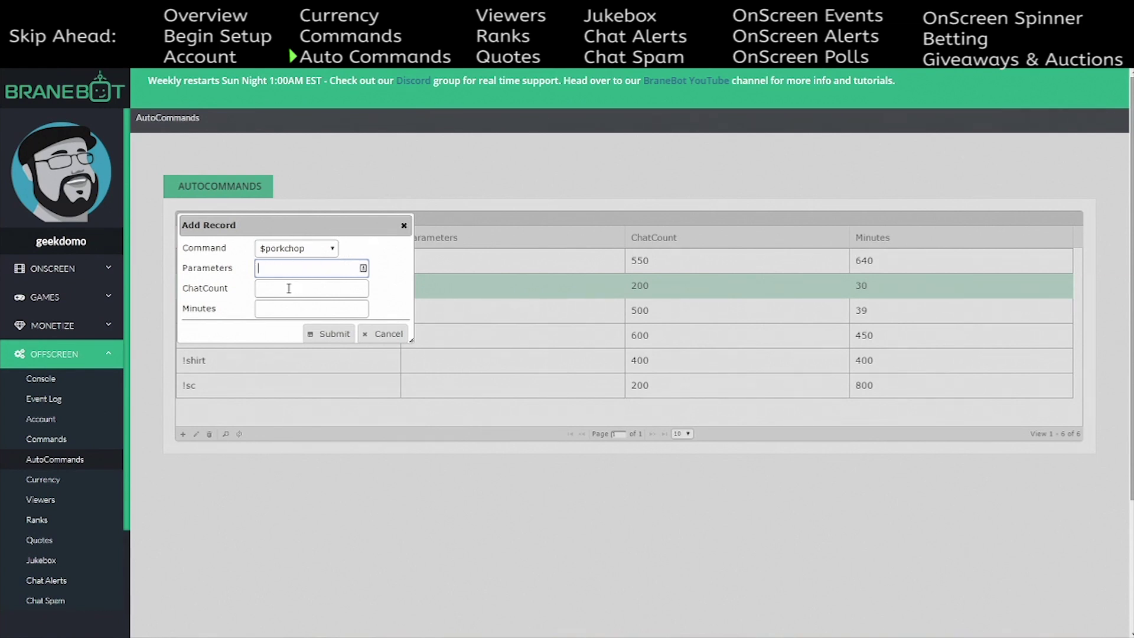
{"action": "left_click", "coordinate": [279, 270]}
{"action": "left_click", "coordinate": [273, 289]}
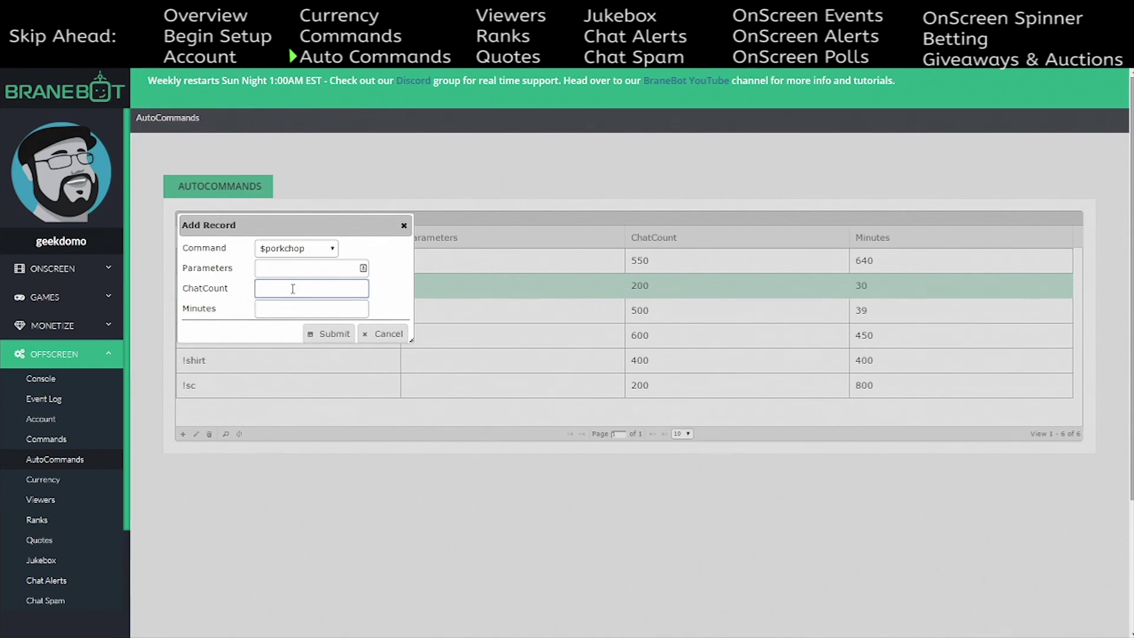
{"action": "left_click", "coordinate": [281, 311]}
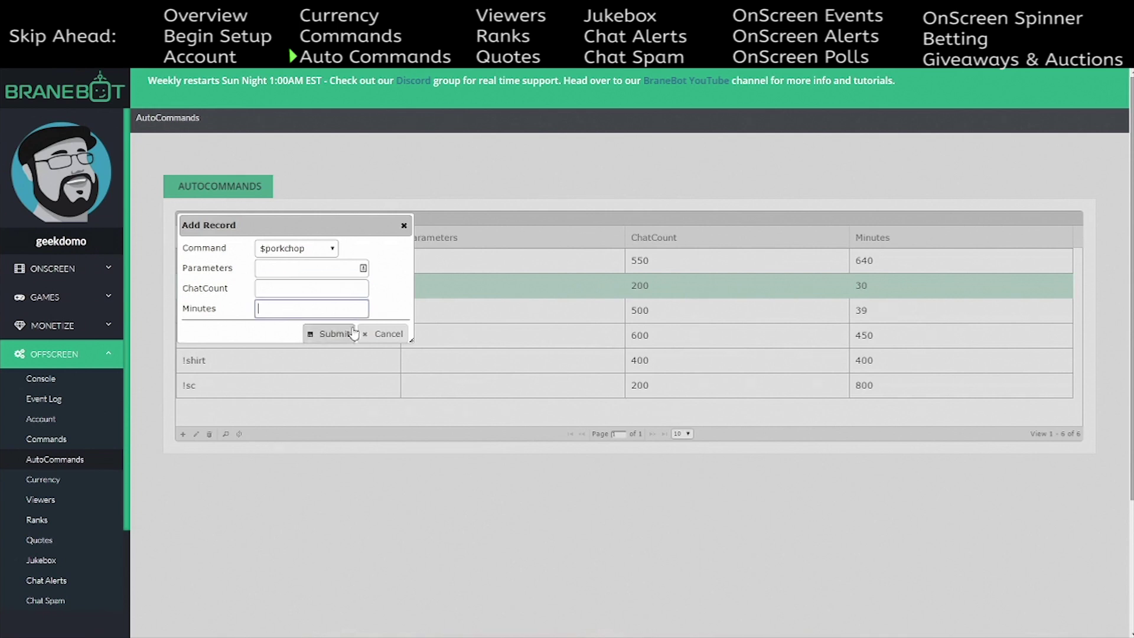
{"action": "left_click", "coordinate": [286, 290]}
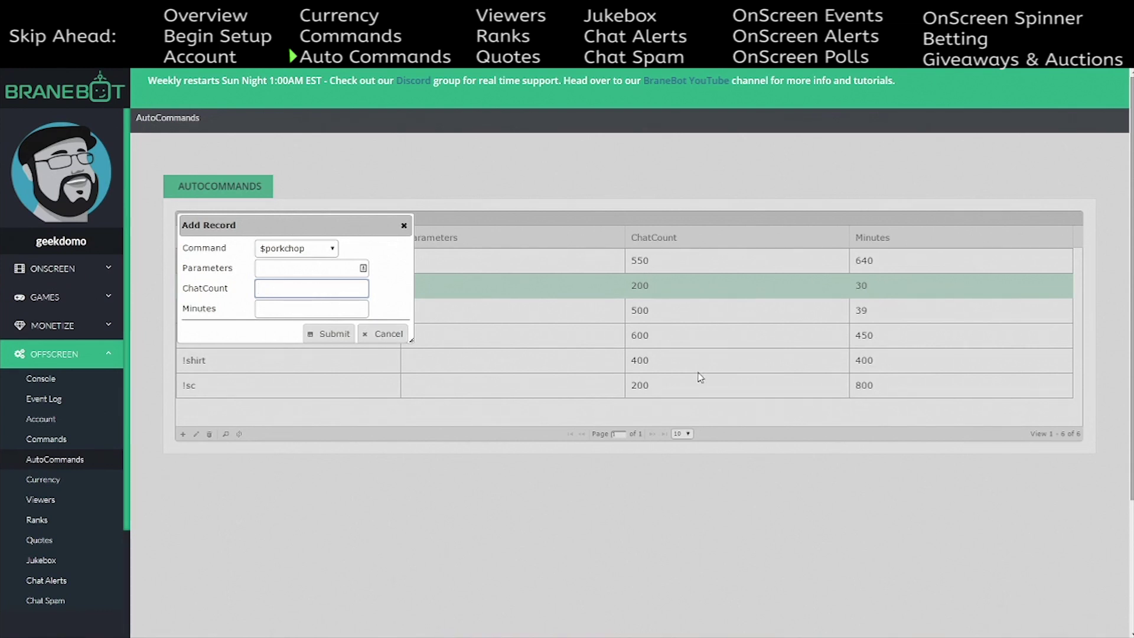
- Enter chat count 200 and 400 minutes, then cancel the $porkchop auto command without saving
{"action": "left_click", "coordinate": [276, 289]}
{"action": "type", "text": "20"}
{"action": "left_click", "coordinate": [276, 305]}
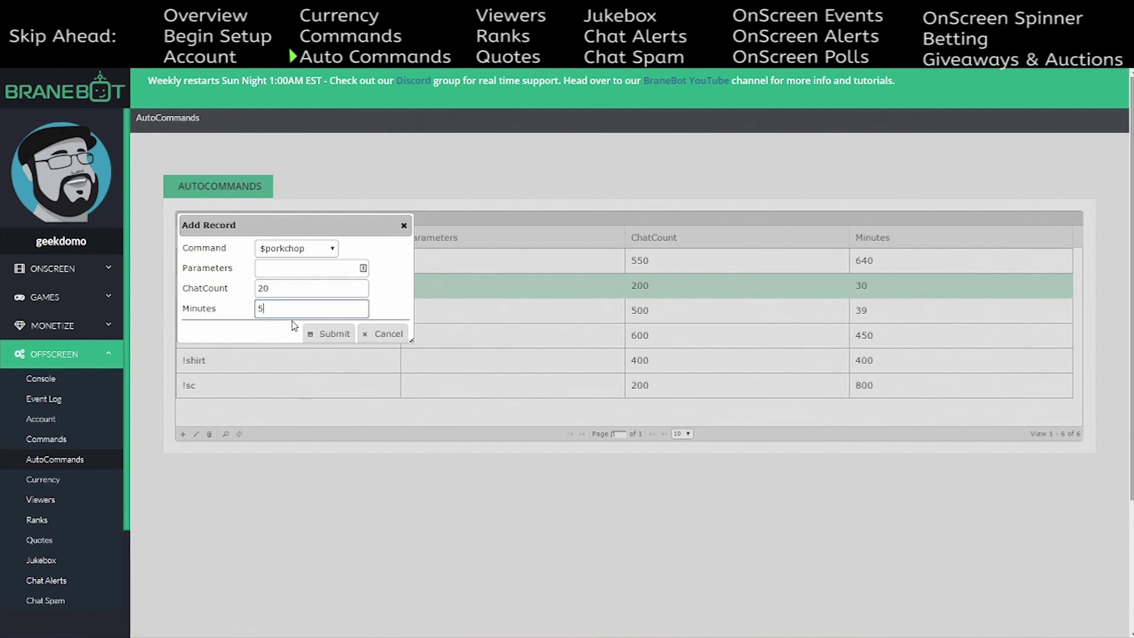
{"action": "left_click", "coordinate": [278, 292]}
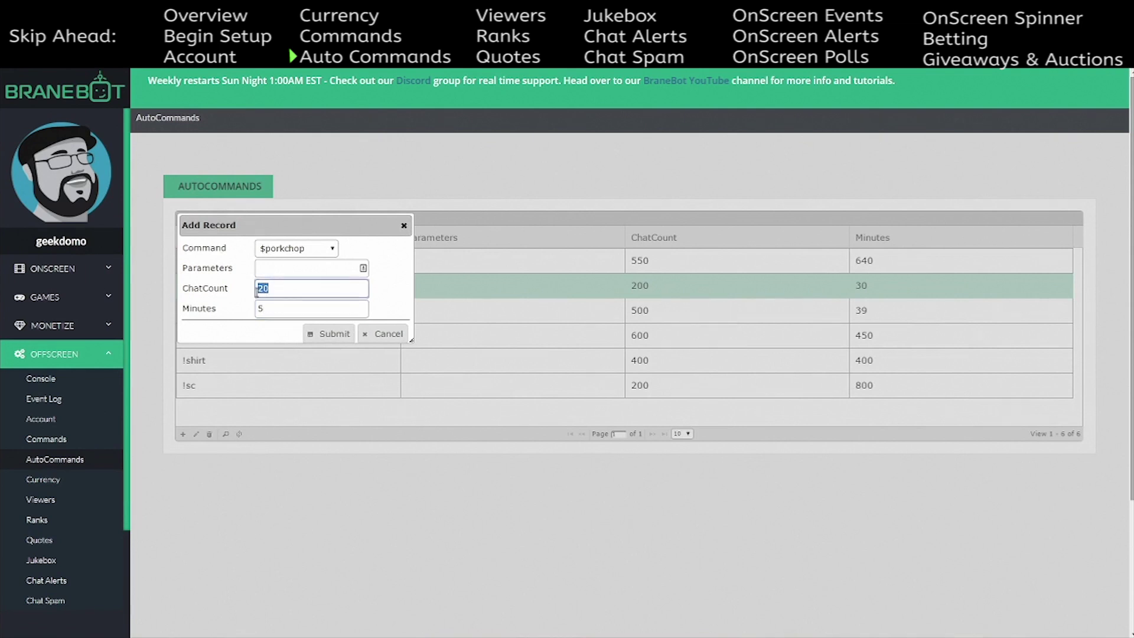
{"action": "left_click", "coordinate": [282, 294]}
{"action": "type", "text": "0"}
{"action": "key", "text": "Tab"}
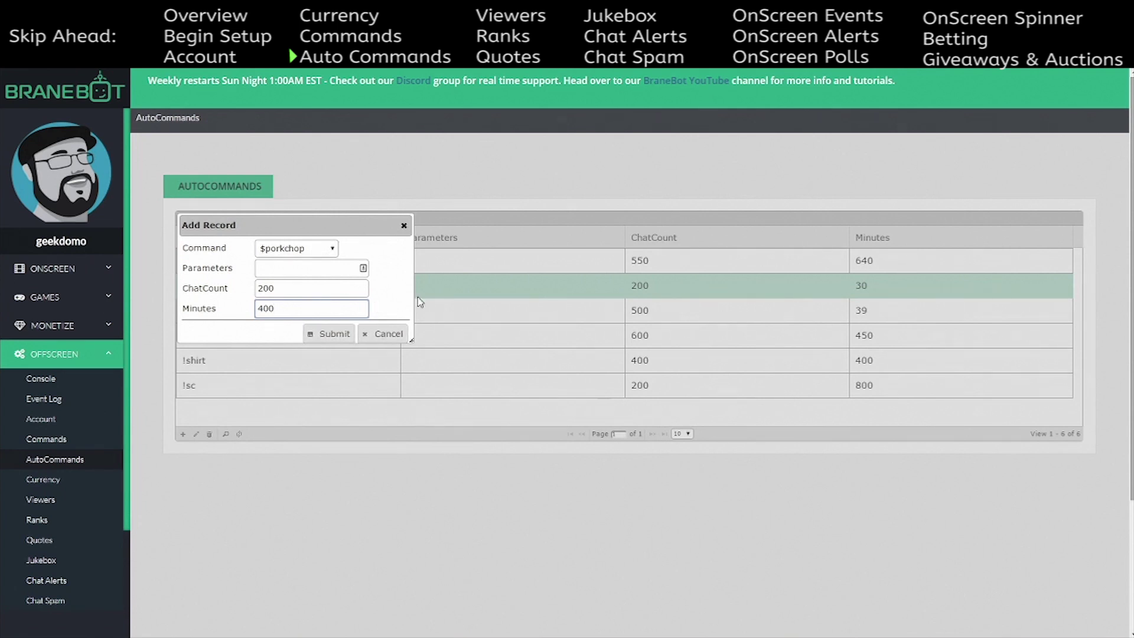
{"action": "left_click", "coordinate": [384, 338]}
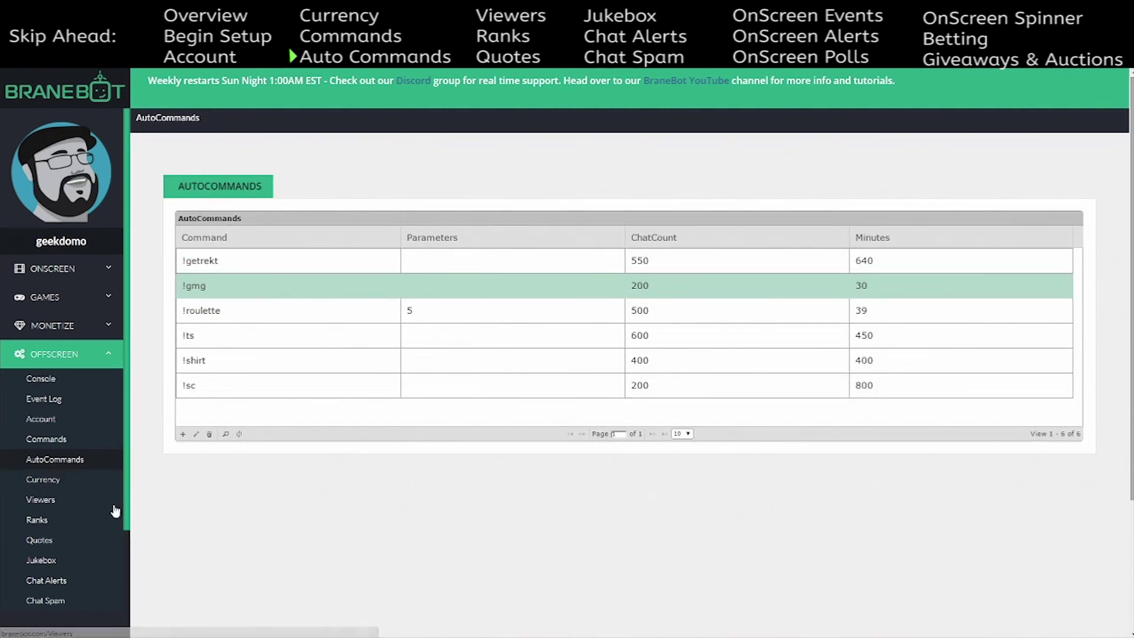
- Browse the Currency, Viewers, AutoCommands and Commands pages, ending on the Viewers list
{"action": "left_click", "coordinate": [62, 483]}
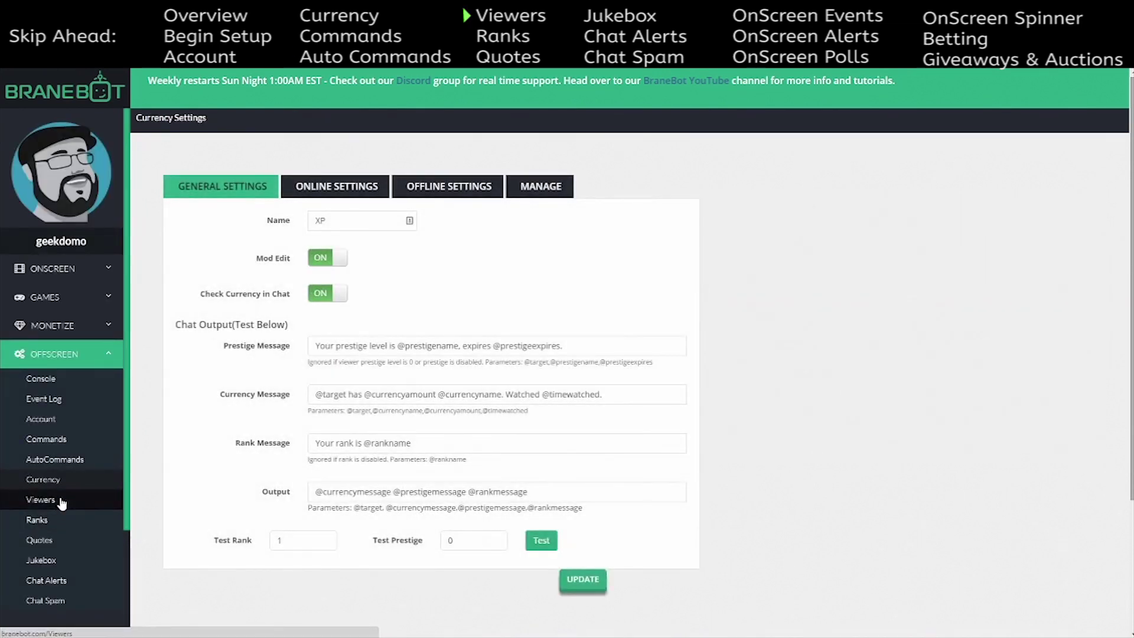
{"action": "left_click", "coordinate": [85, 500]}
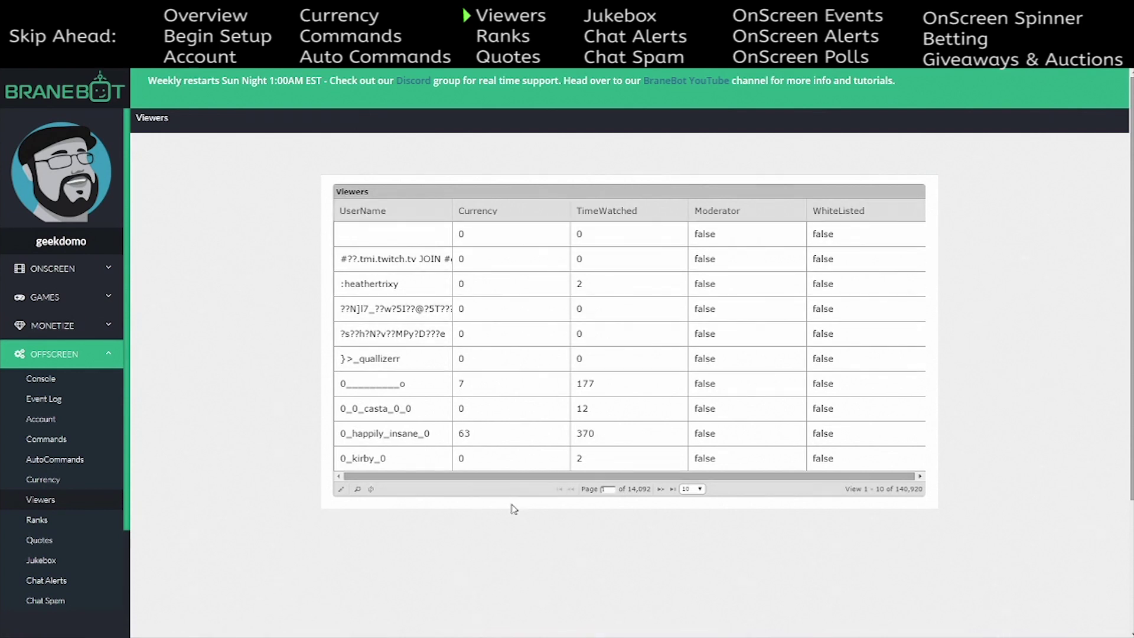
{"action": "left_click", "coordinate": [127, 464]}
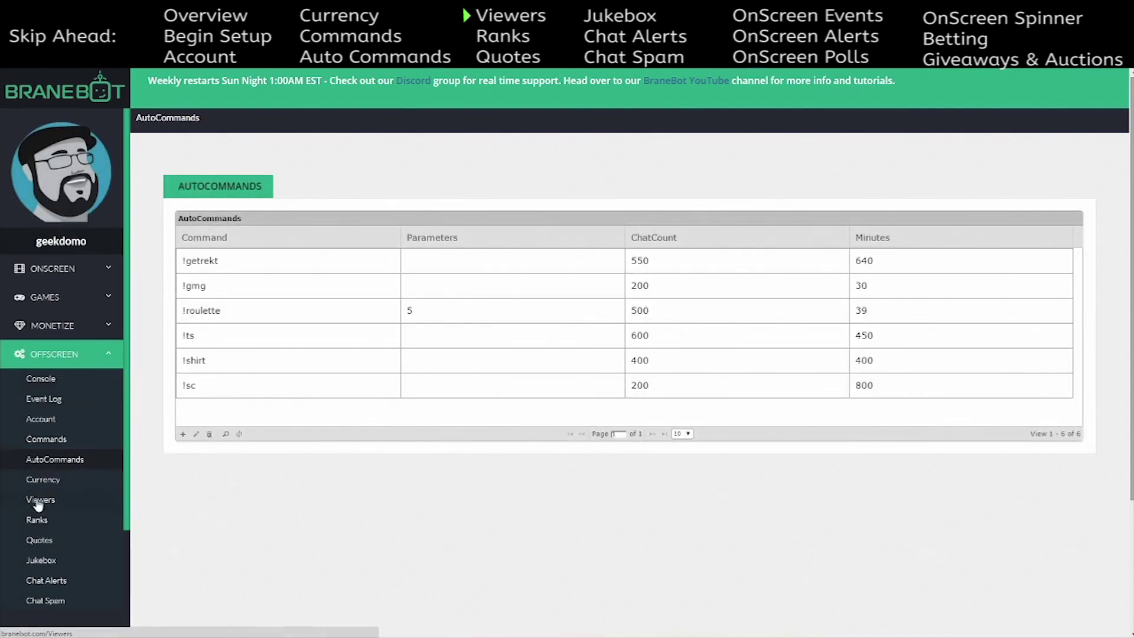
{"action": "left_click", "coordinate": [52, 439]}
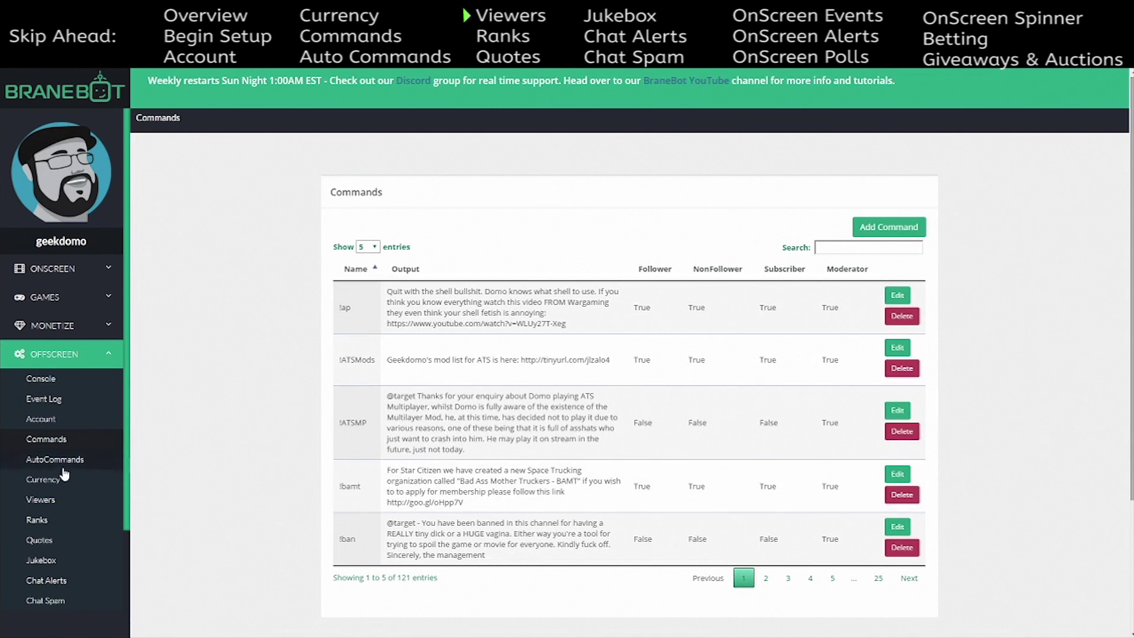
{"action": "left_click", "coordinate": [51, 501]}
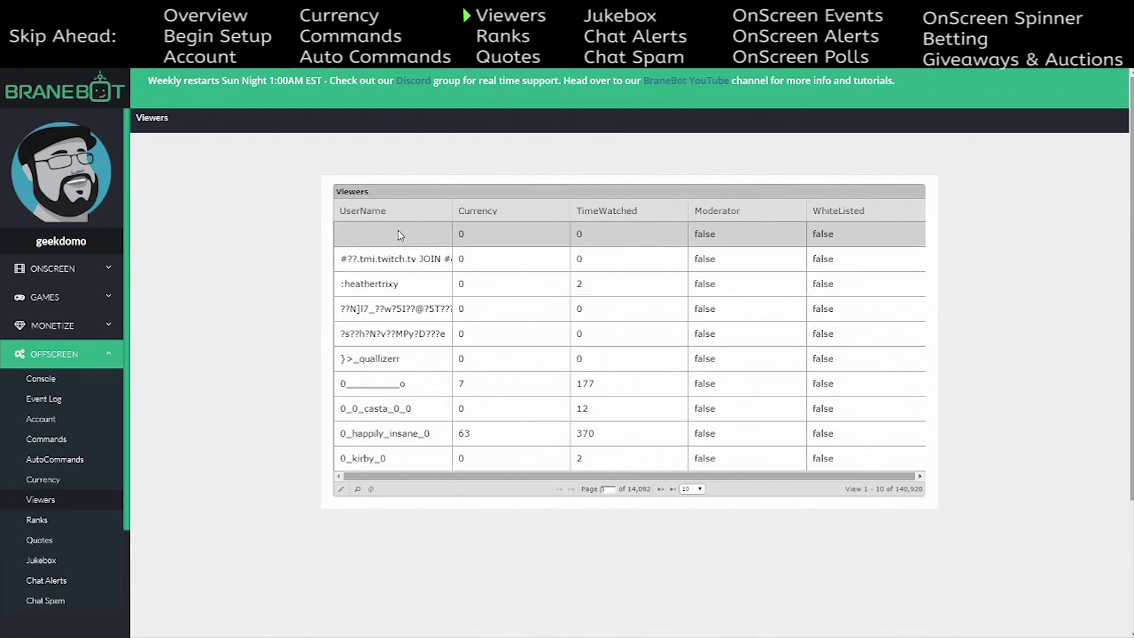
- Sort the Viewers table by each column, finish with moderators first, and select the top moderator
{"action": "left_click", "coordinate": [378, 211]}
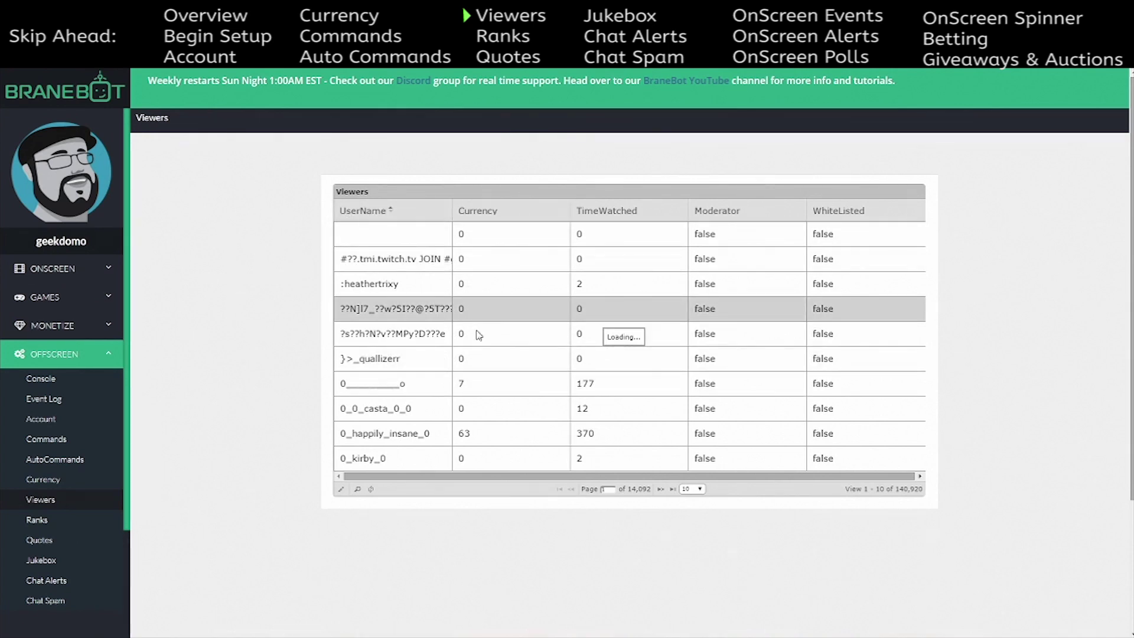
{"action": "left_click", "coordinate": [519, 218]}
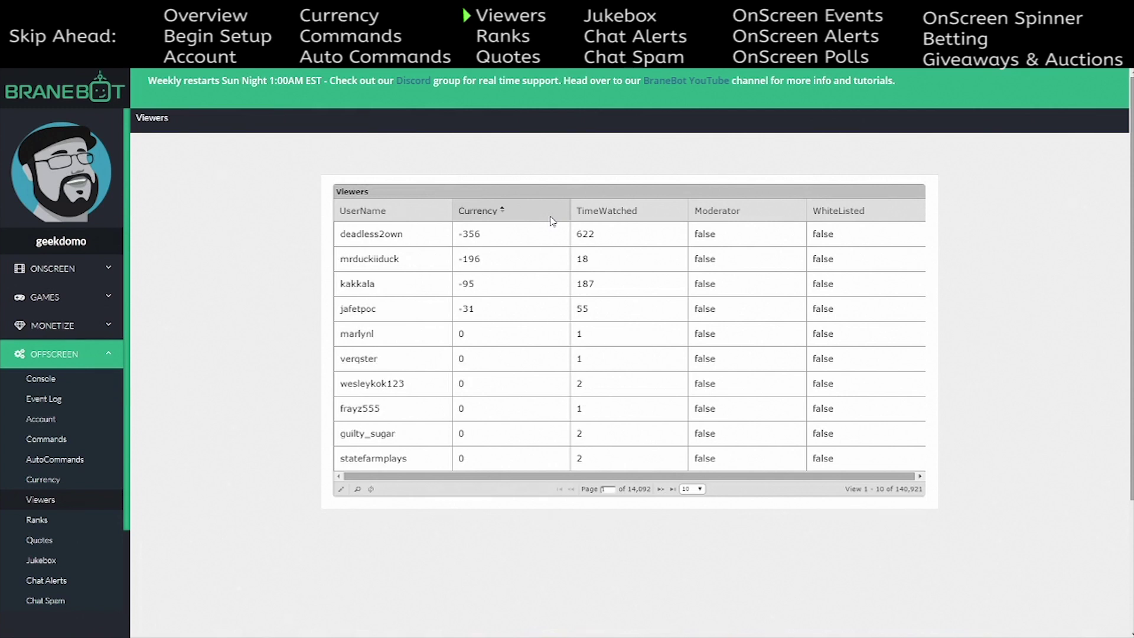
{"action": "left_click", "coordinate": [531, 217]}
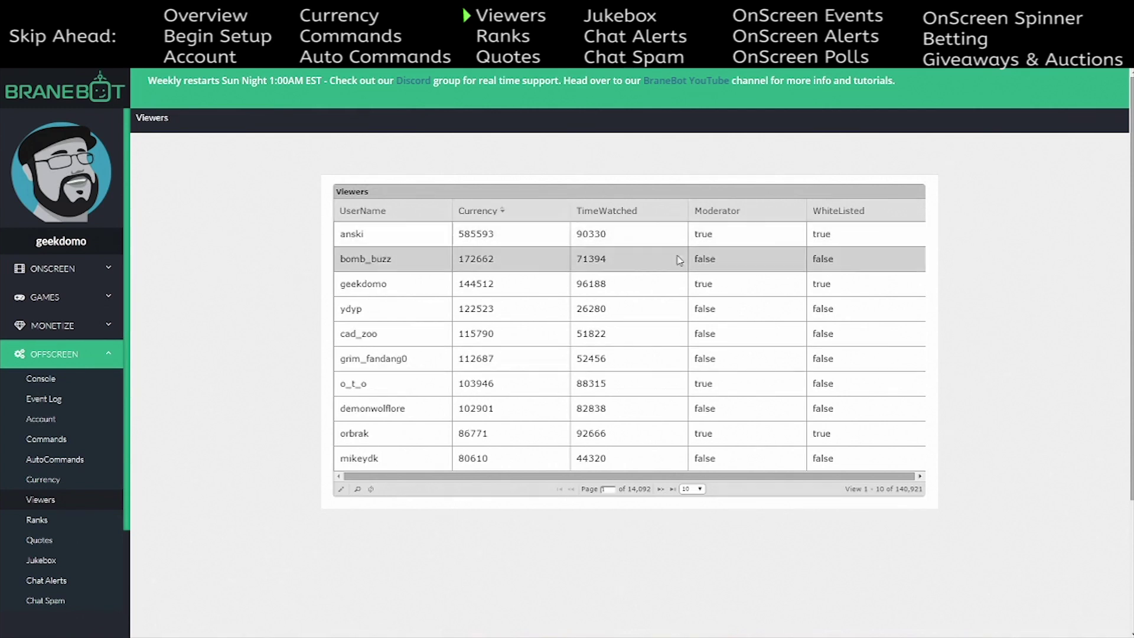
{"action": "left_click", "coordinate": [668, 219]}
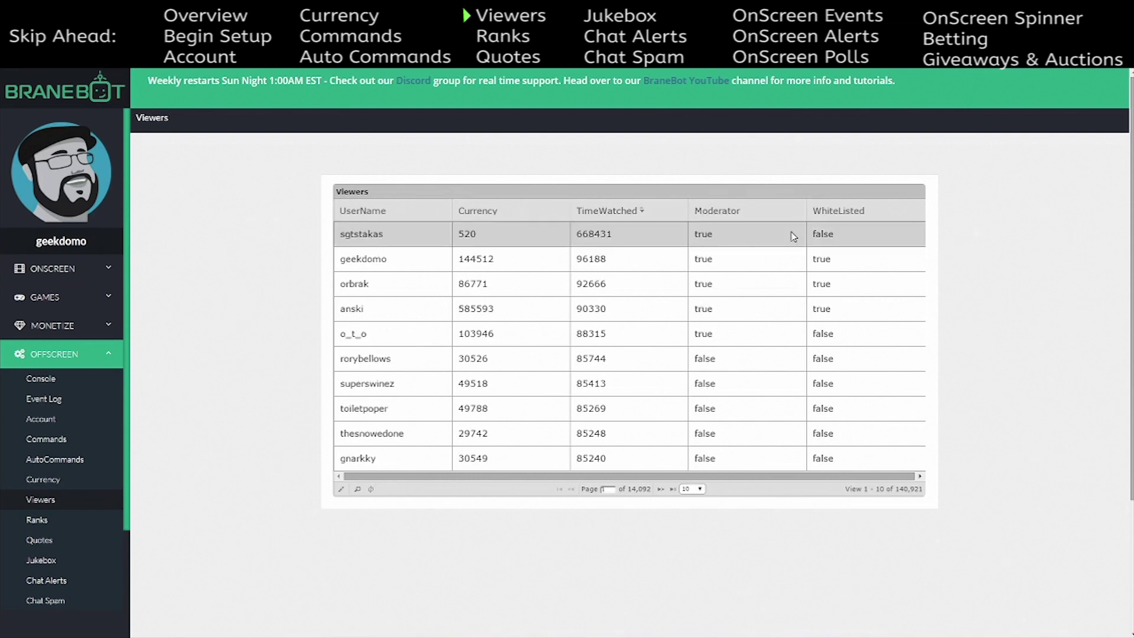
{"action": "left_click", "coordinate": [762, 215]}
{"action": "left_click", "coordinate": [883, 217]}
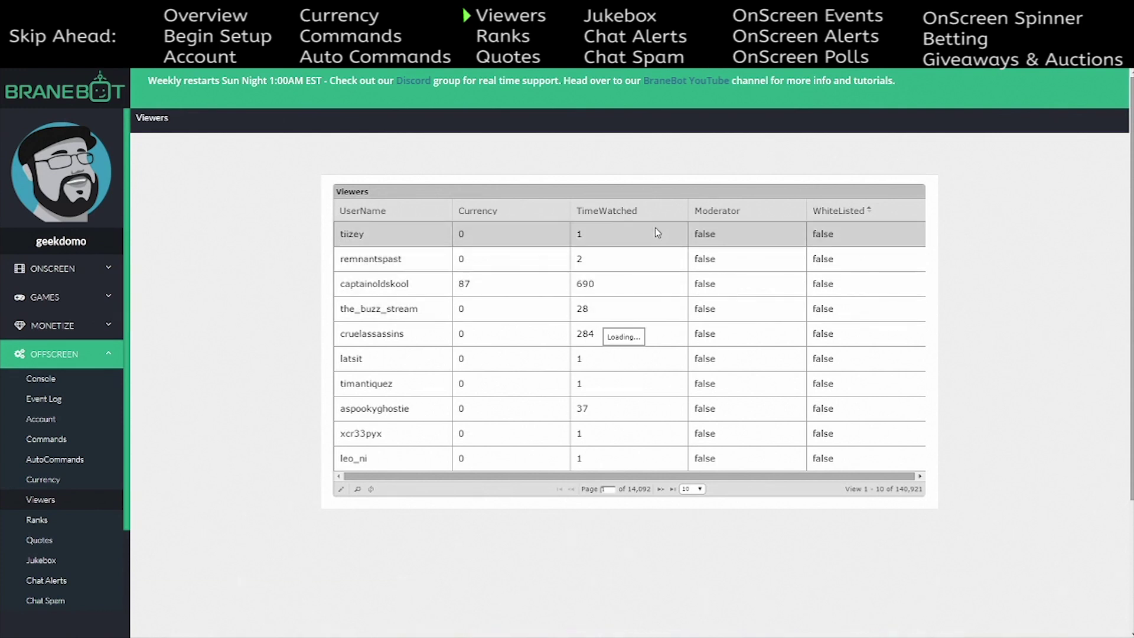
{"action": "left_click", "coordinate": [512, 214]}
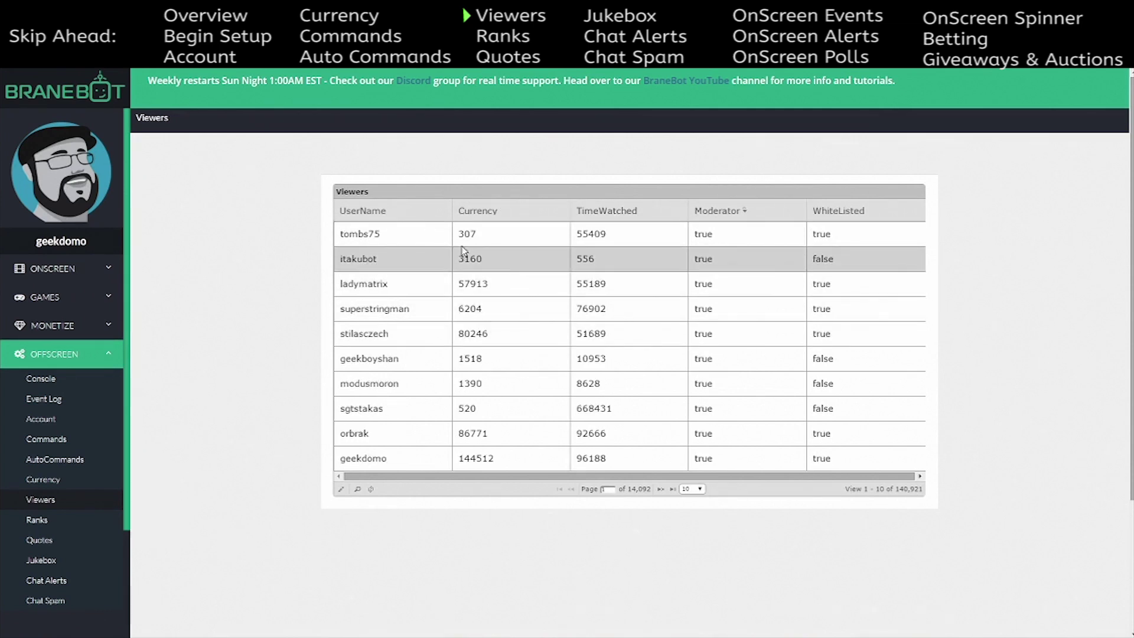
{"action": "left_click", "coordinate": [501, 240]}
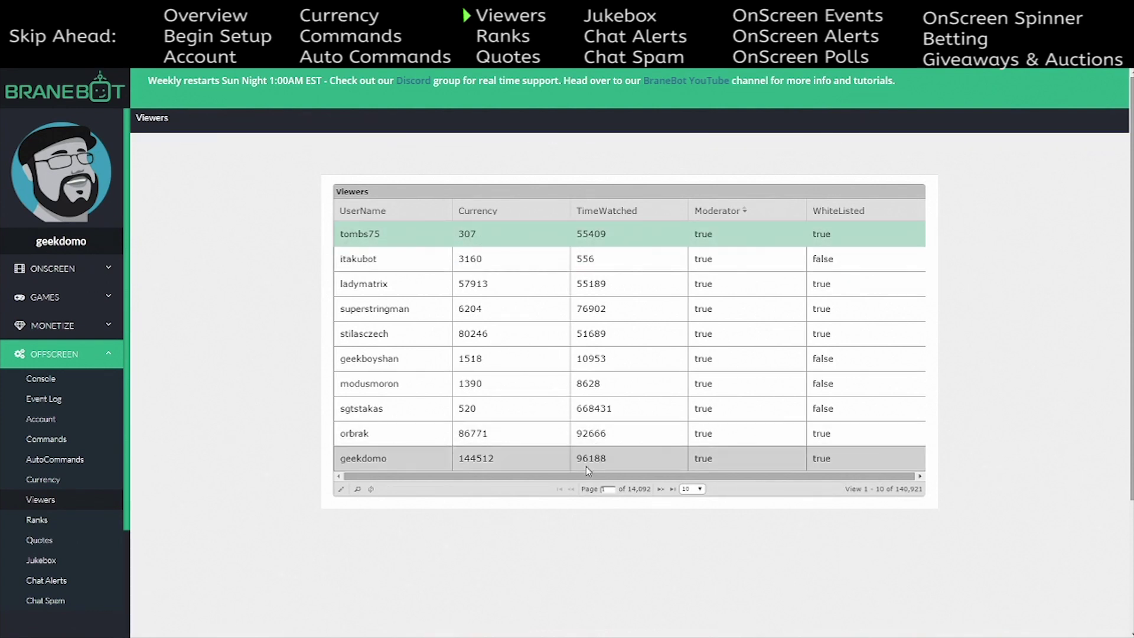
- Change the top moderator's currency to 1500 and re-sort the table by moderator status
{"action": "left_click", "coordinate": [341, 491]}
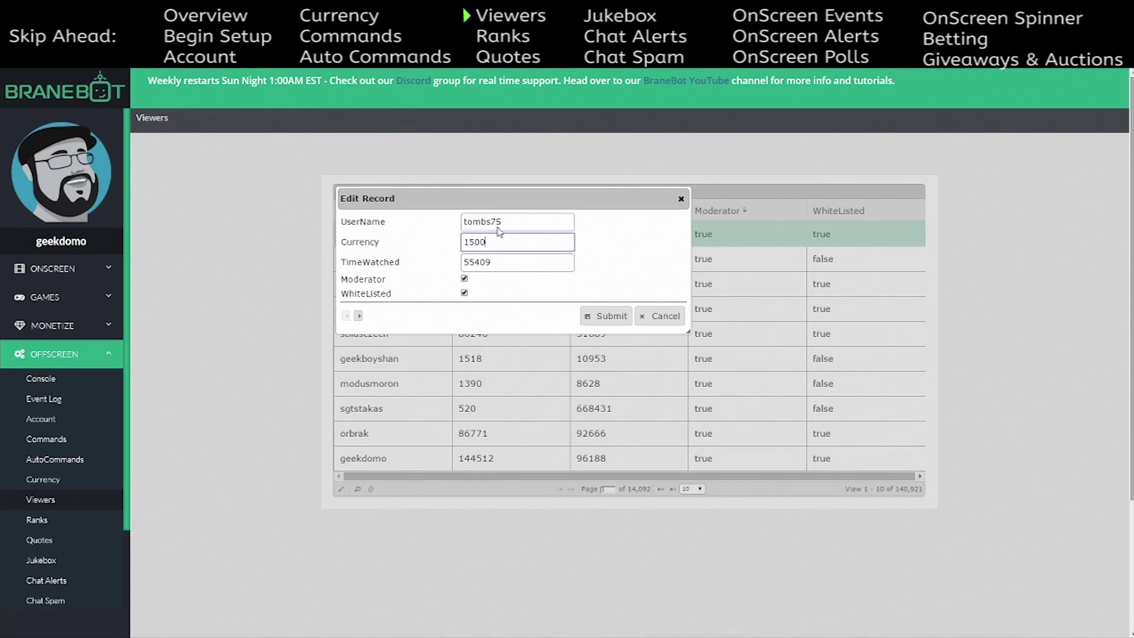
{"action": "left_click", "coordinate": [606, 316]}
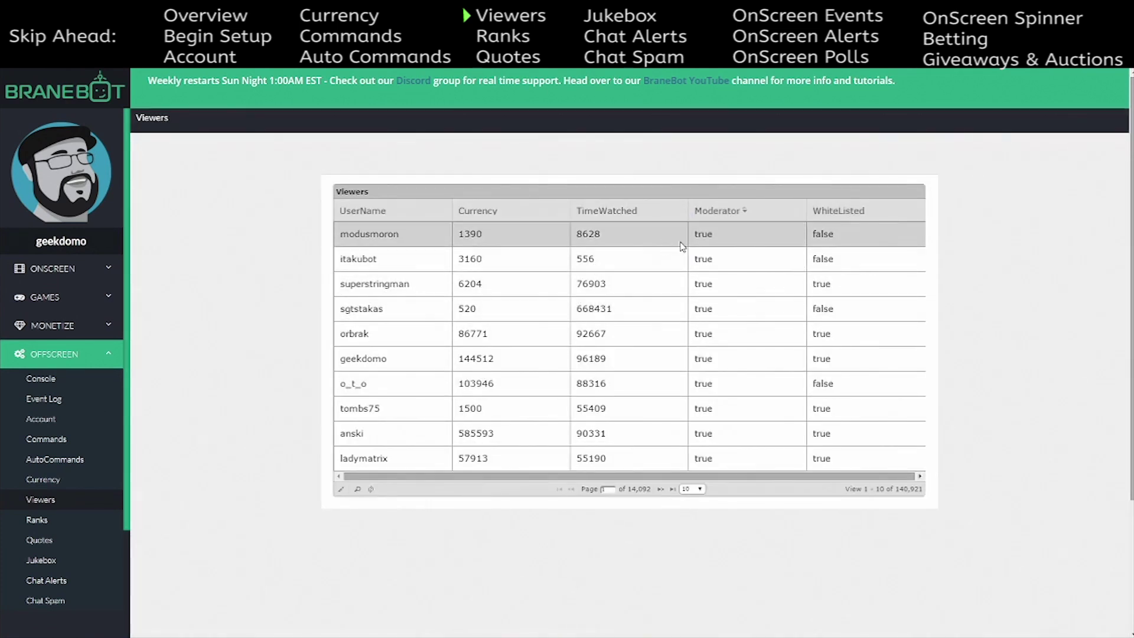
{"action": "left_click", "coordinate": [729, 215]}
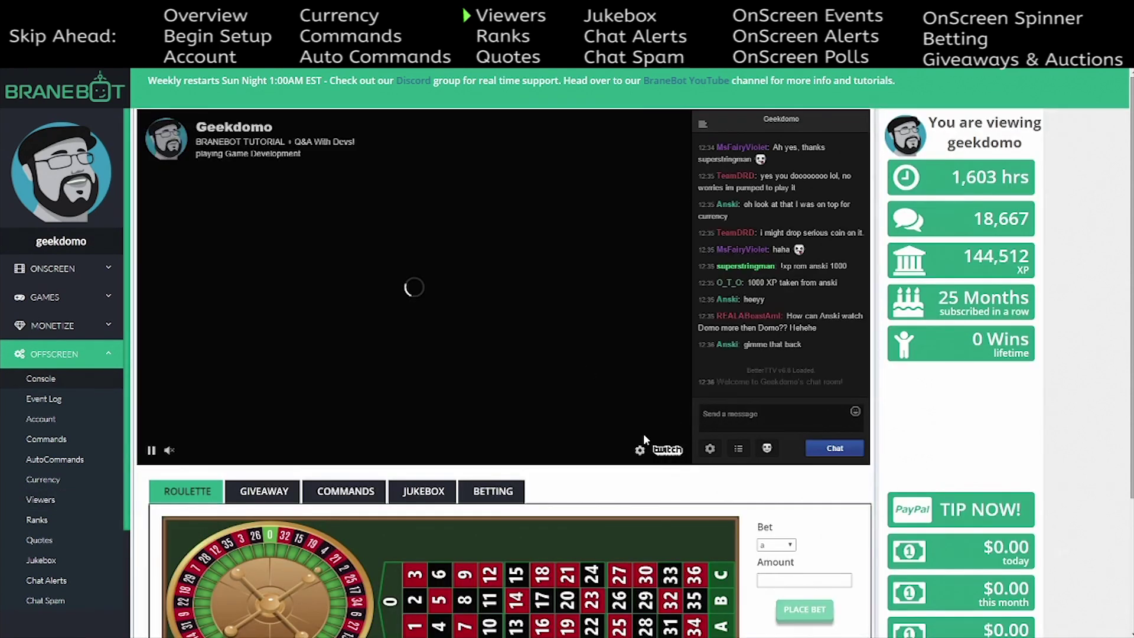
{"action": "scroll", "coordinate": [468, 401], "scroll_direction": "down", "scroll_amount": 2}
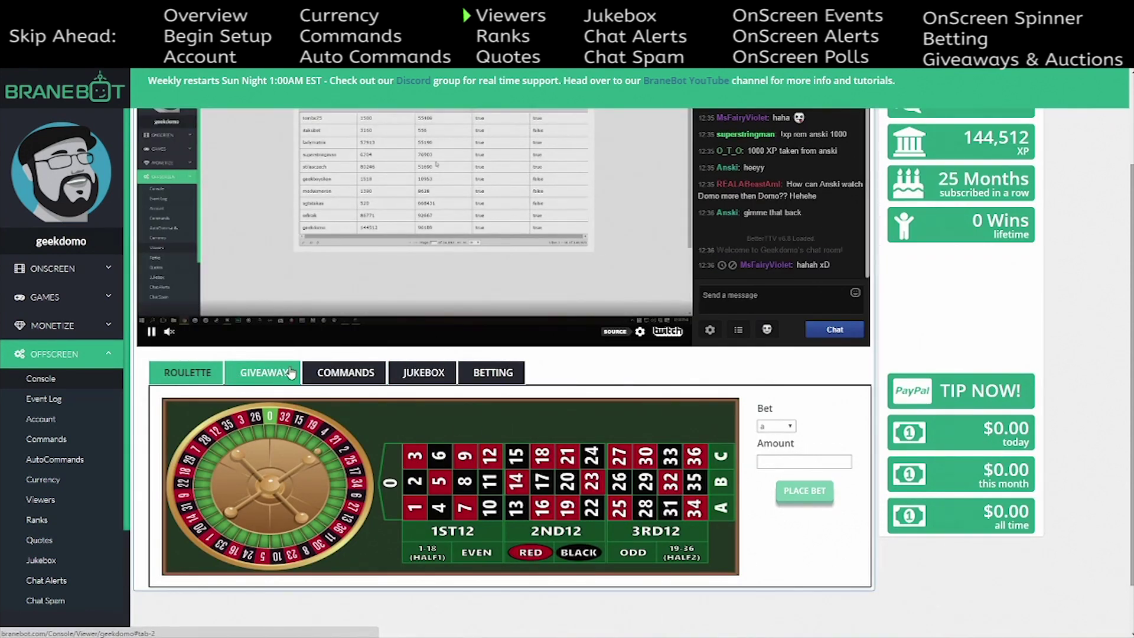
{"action": "left_click", "coordinate": [349, 377]}
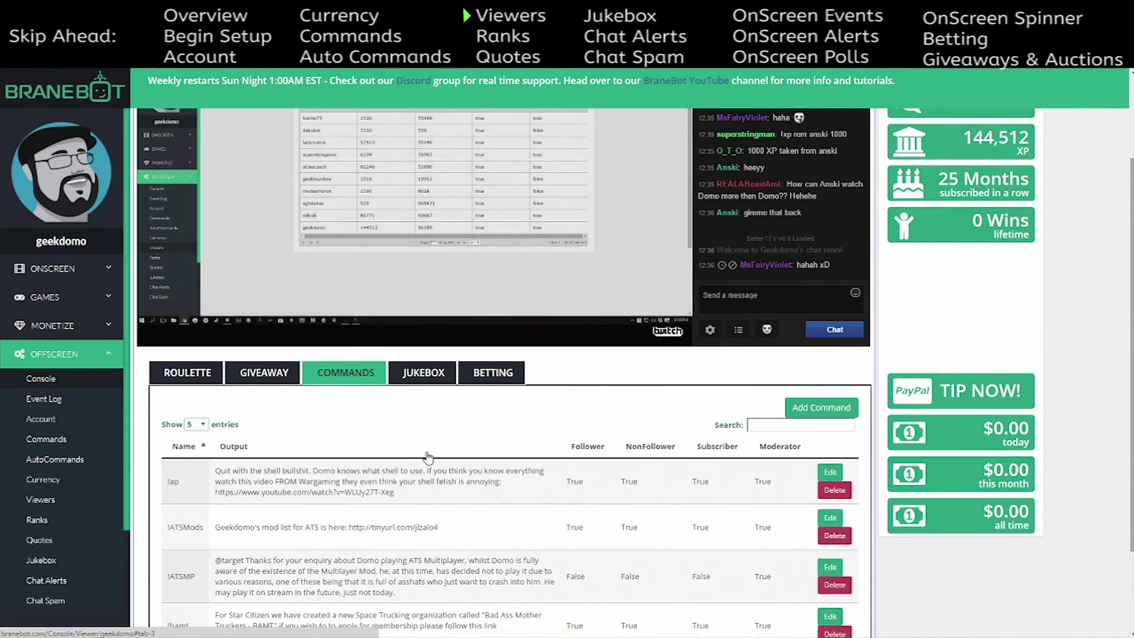
{"action": "scroll", "coordinate": [307, 435], "scroll_direction": "down", "scroll_amount": 2}
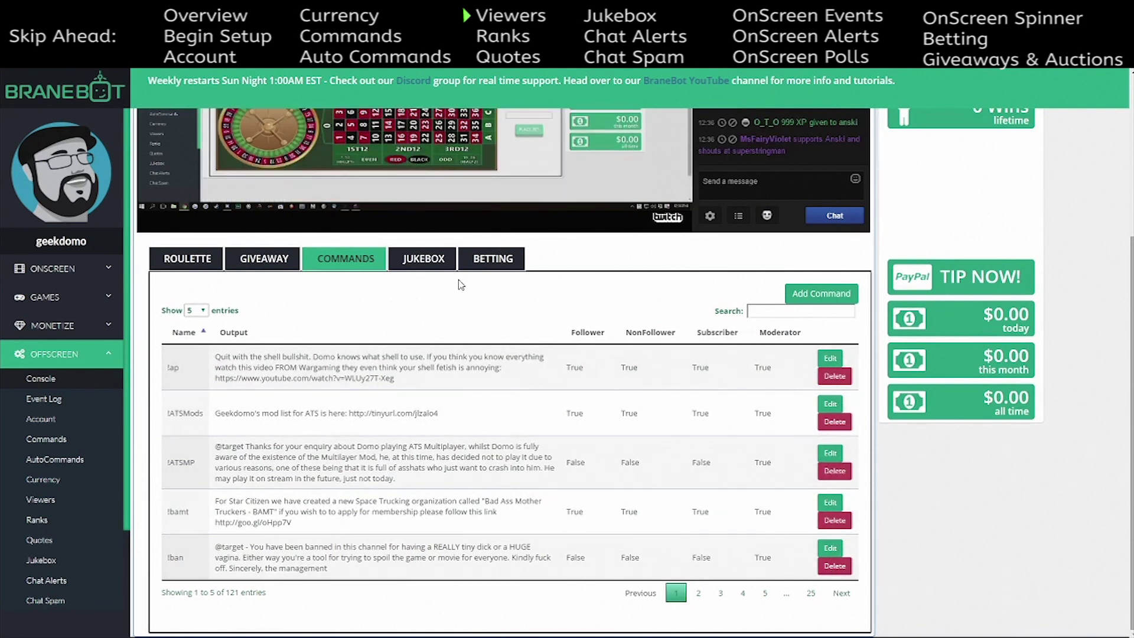
{"action": "left_click", "coordinate": [424, 259]}
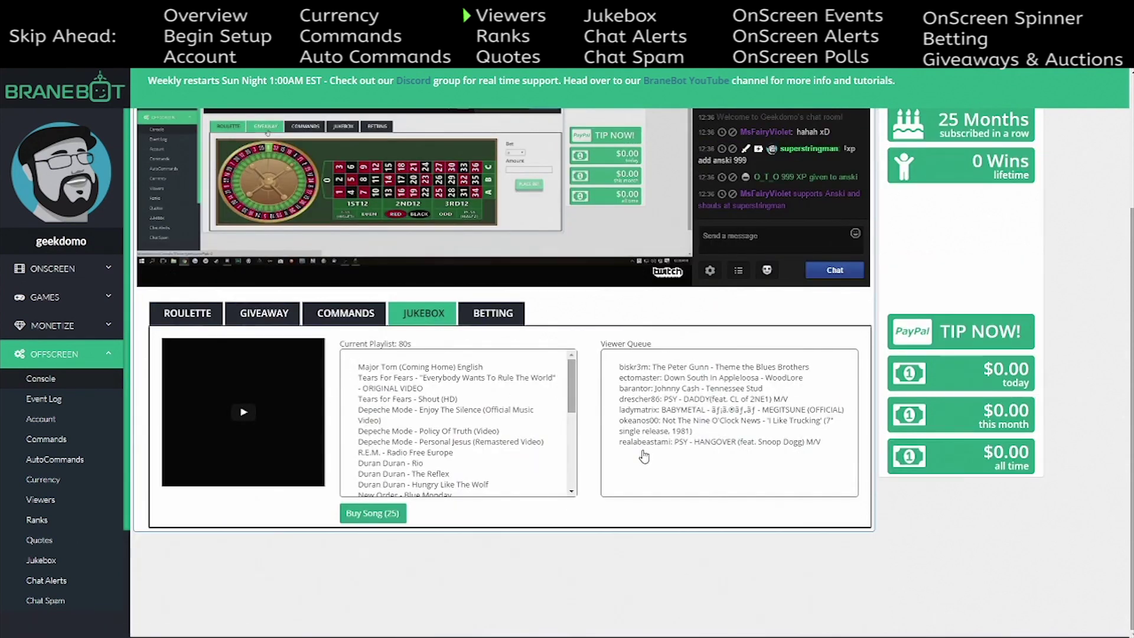
{"action": "left_click", "coordinate": [494, 313]}
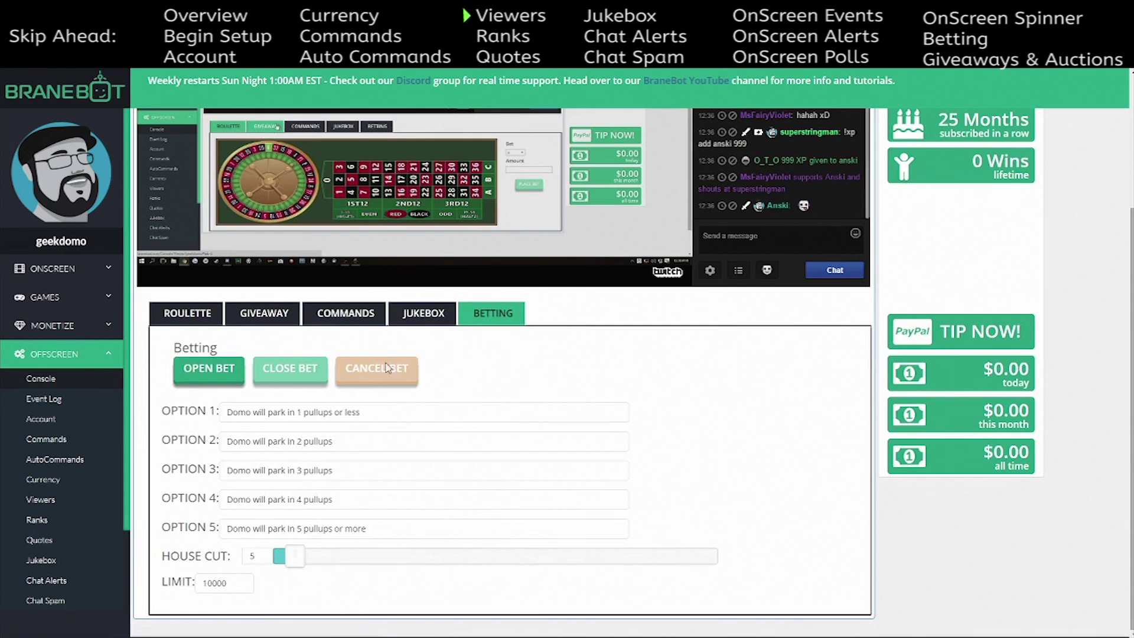
{"action": "left_click", "coordinate": [413, 314]}
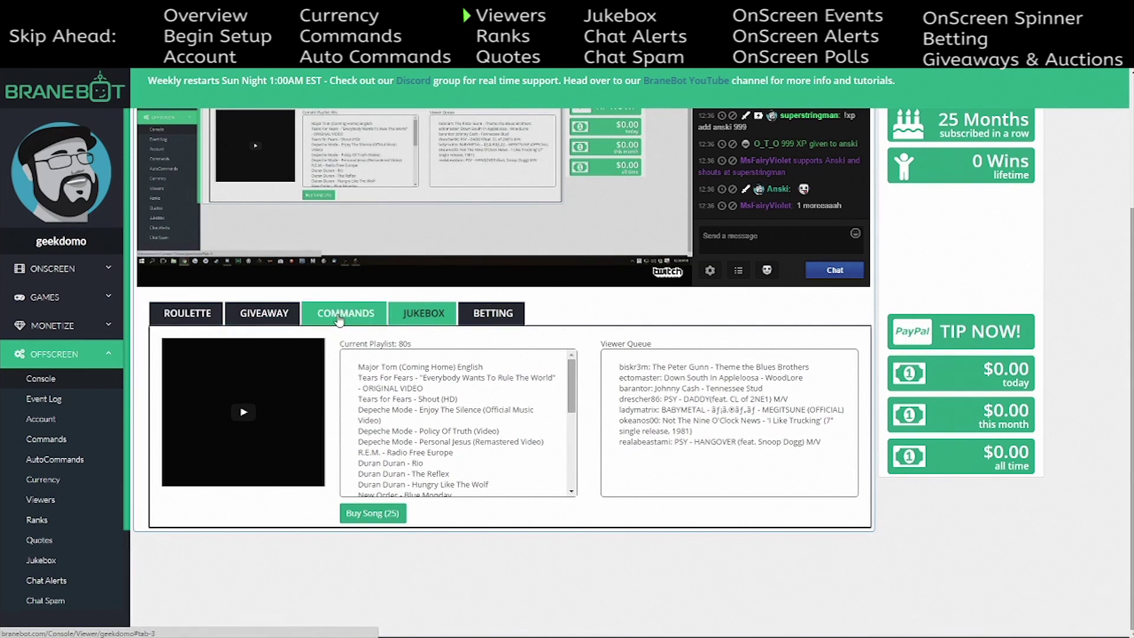
{"action": "left_click", "coordinate": [338, 319]}
{"action": "left_click", "coordinate": [431, 318]}
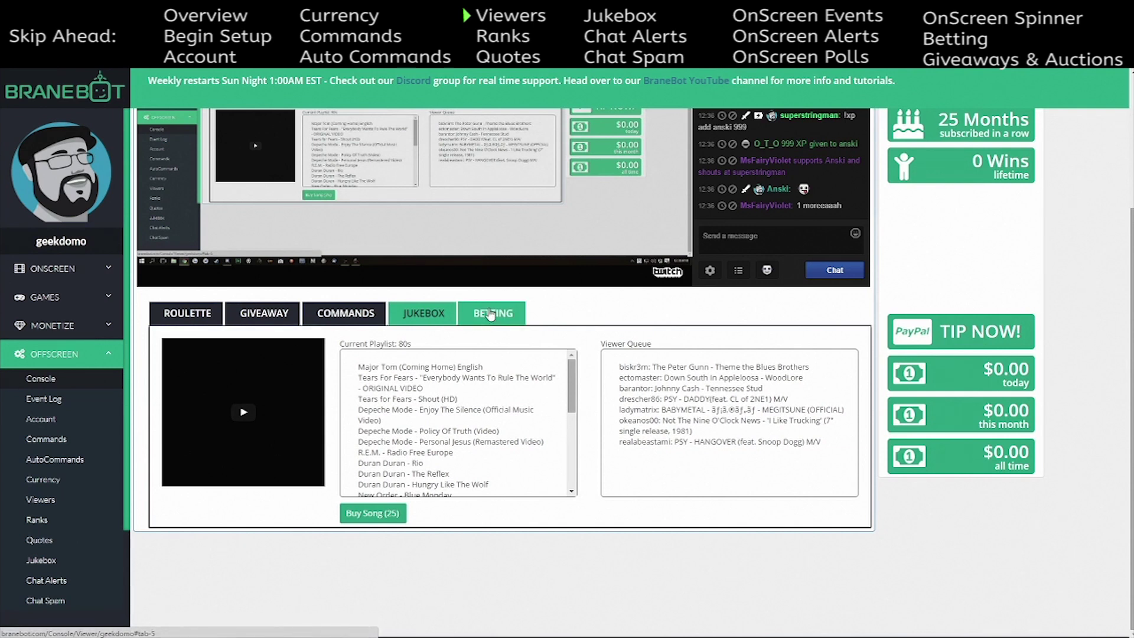
{"action": "scroll", "coordinate": [292, 147], "scroll_direction": "up", "scroll_amount": 3}
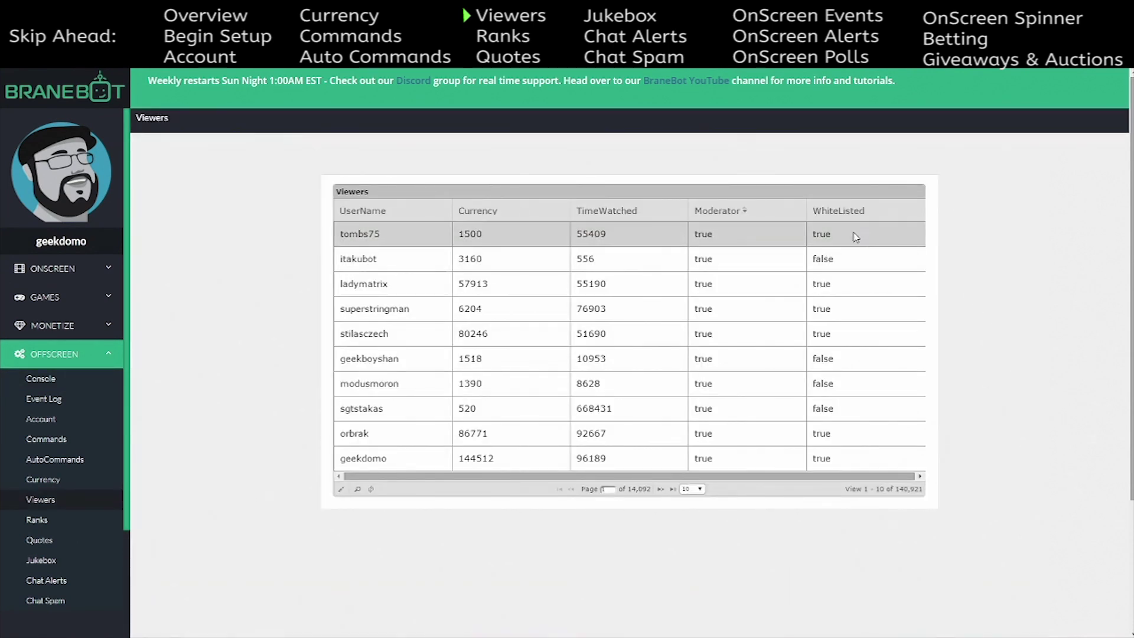
{"action": "left_click", "coordinate": [855, 237]}
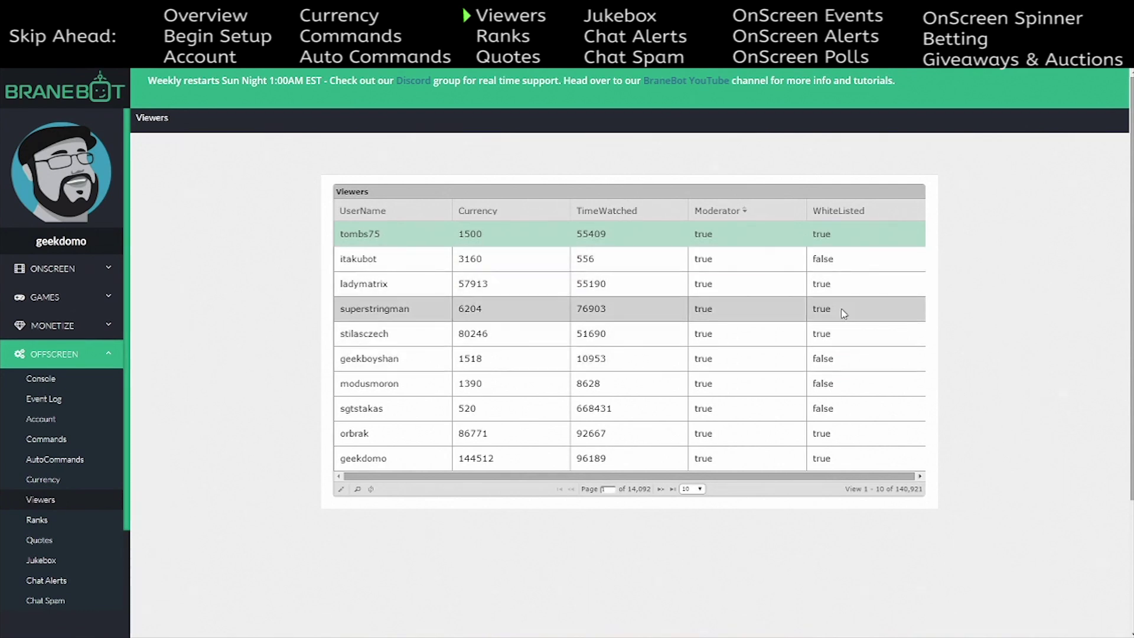
{"action": "left_click", "coordinate": [841, 308]}
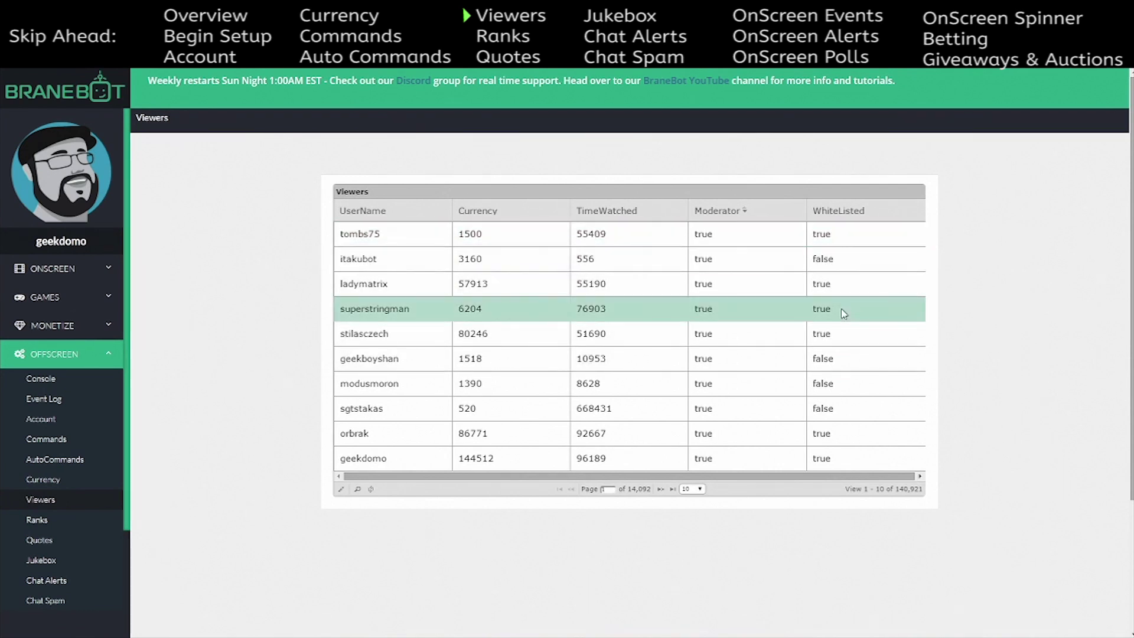
{"action": "left_click", "coordinate": [340, 490]}
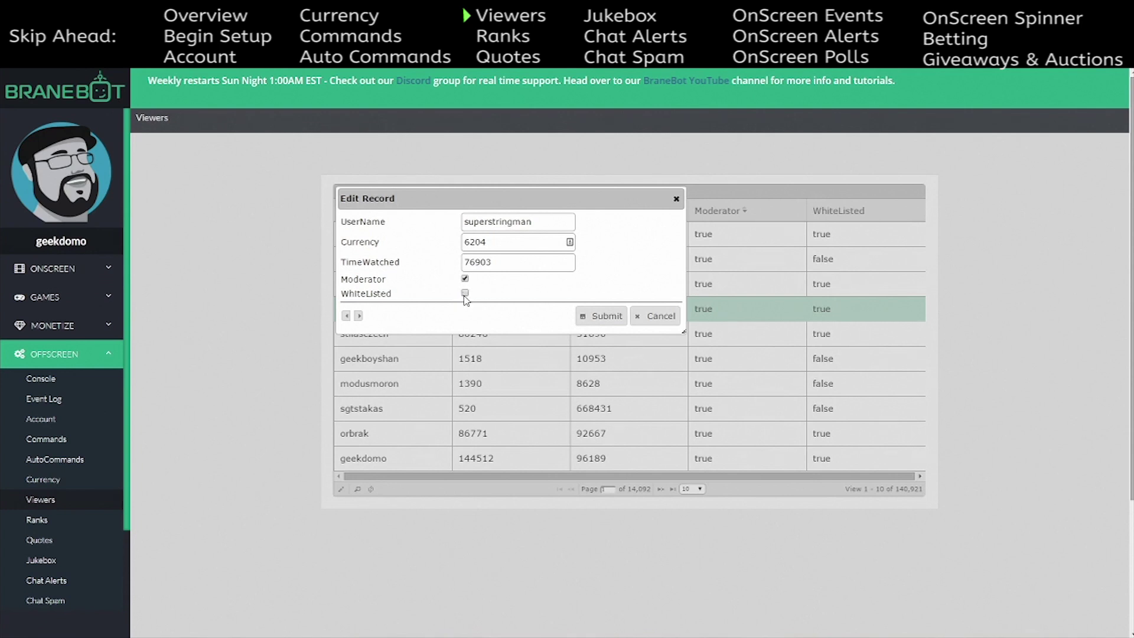
{"action": "left_click", "coordinate": [601, 317]}
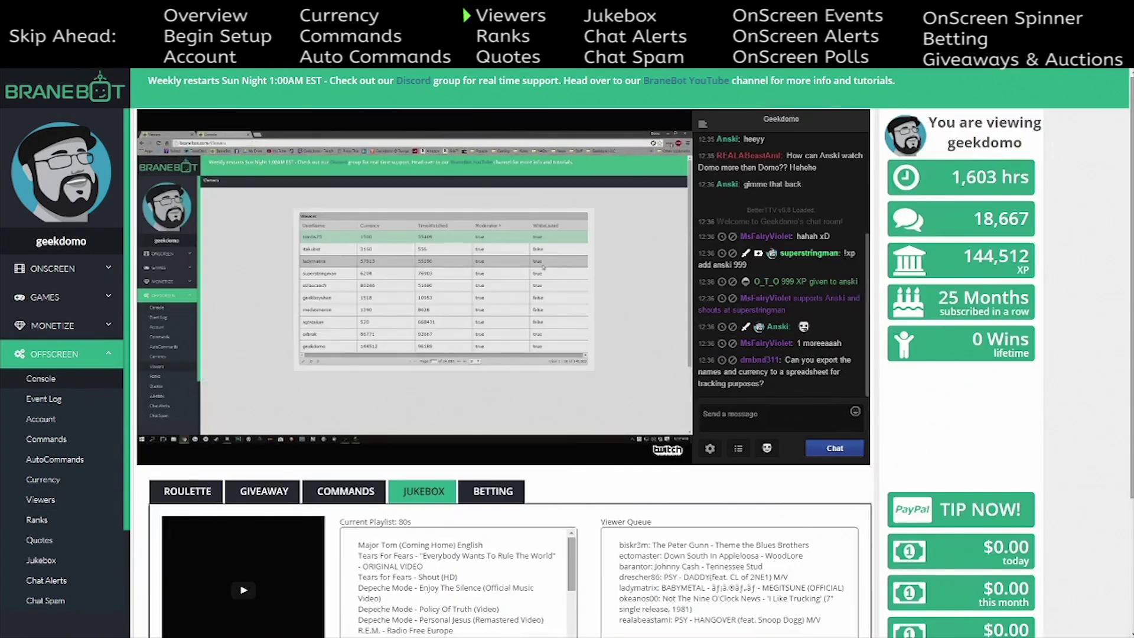
- Browse the Giveaway, Commands and Jukebox tabs, ending on the betting options
{"action": "scroll", "coordinate": [502, 379], "scroll_direction": "down", "scroll_amount": 2}
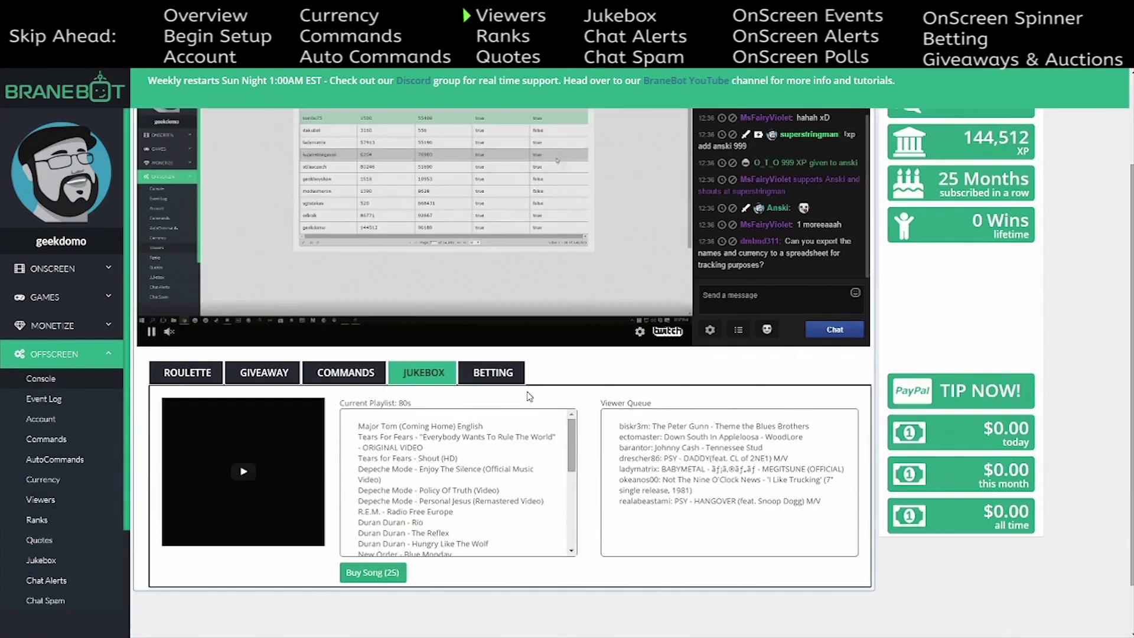
{"action": "left_click", "coordinate": [263, 378]}
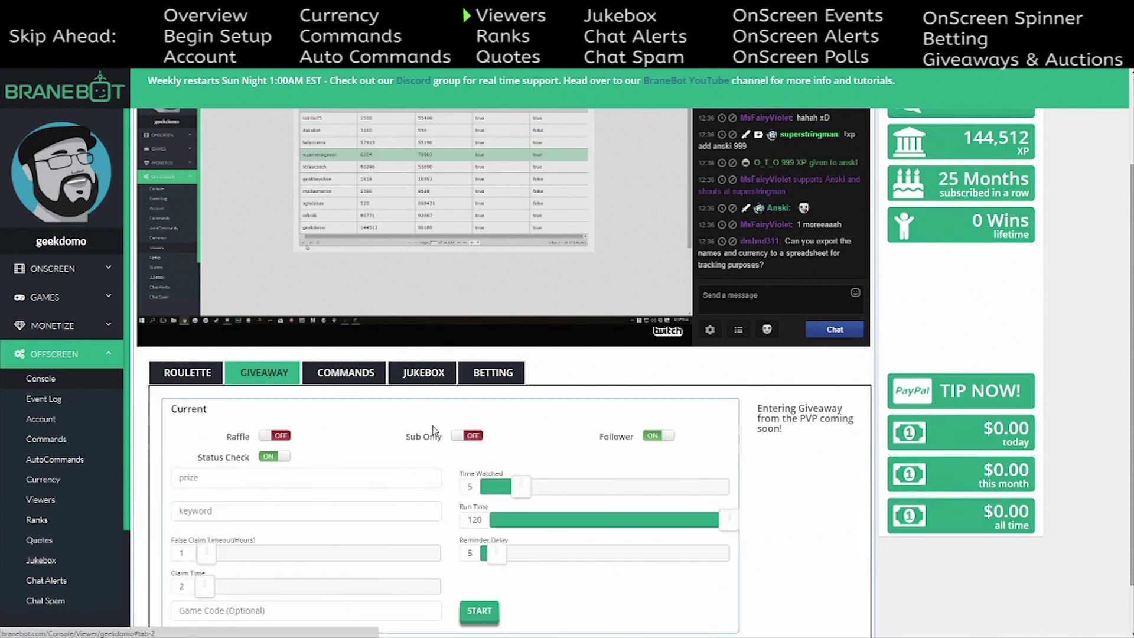
{"action": "left_click", "coordinate": [347, 374]}
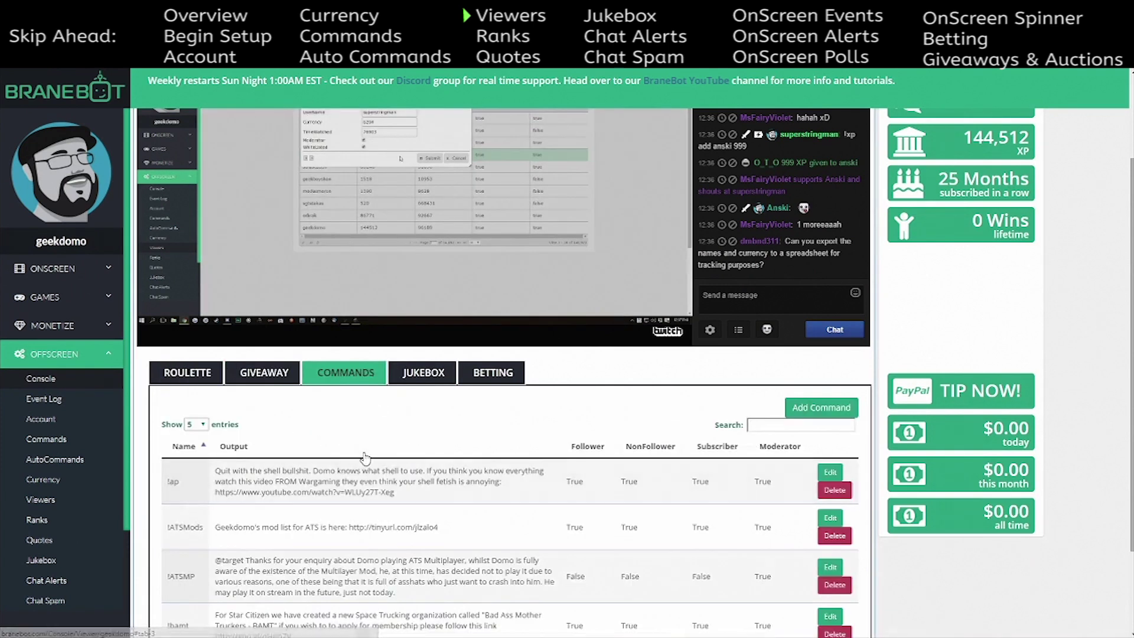
{"action": "scroll", "coordinate": [407, 316], "scroll_direction": "down", "scroll_amount": 1}
{"action": "left_click", "coordinate": [407, 316]}
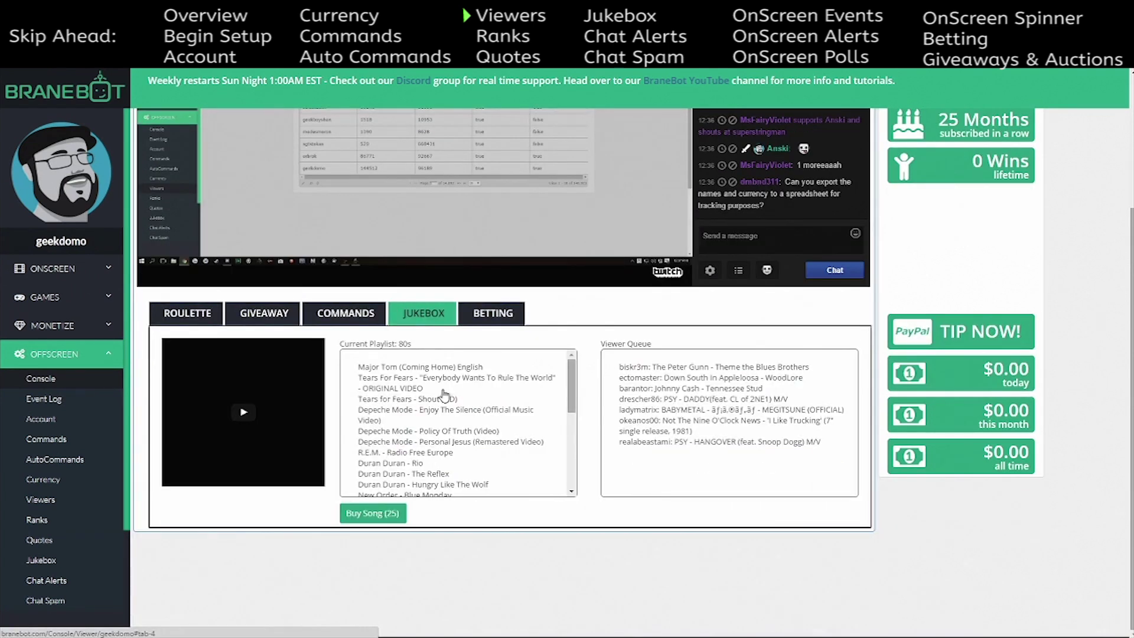
{"action": "left_click", "coordinate": [497, 322]}
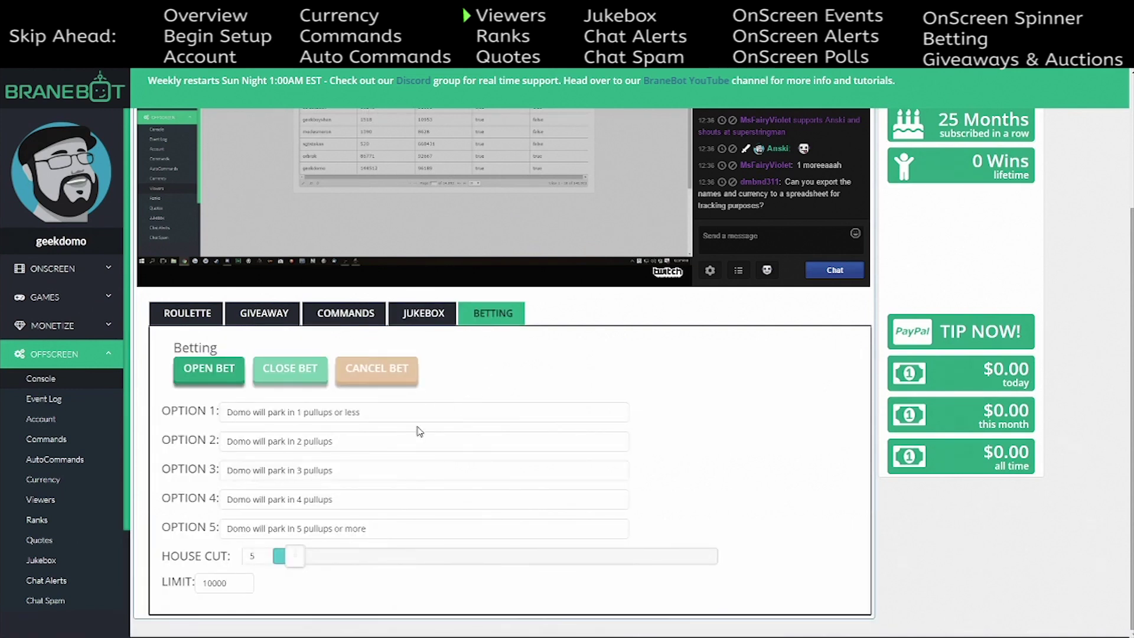
- Look through the Commands, Betting and Giveaway tabs before returning to the Viewers list
{"action": "scroll", "coordinate": [517, 436], "scroll_direction": "up", "scroll_amount": 2}
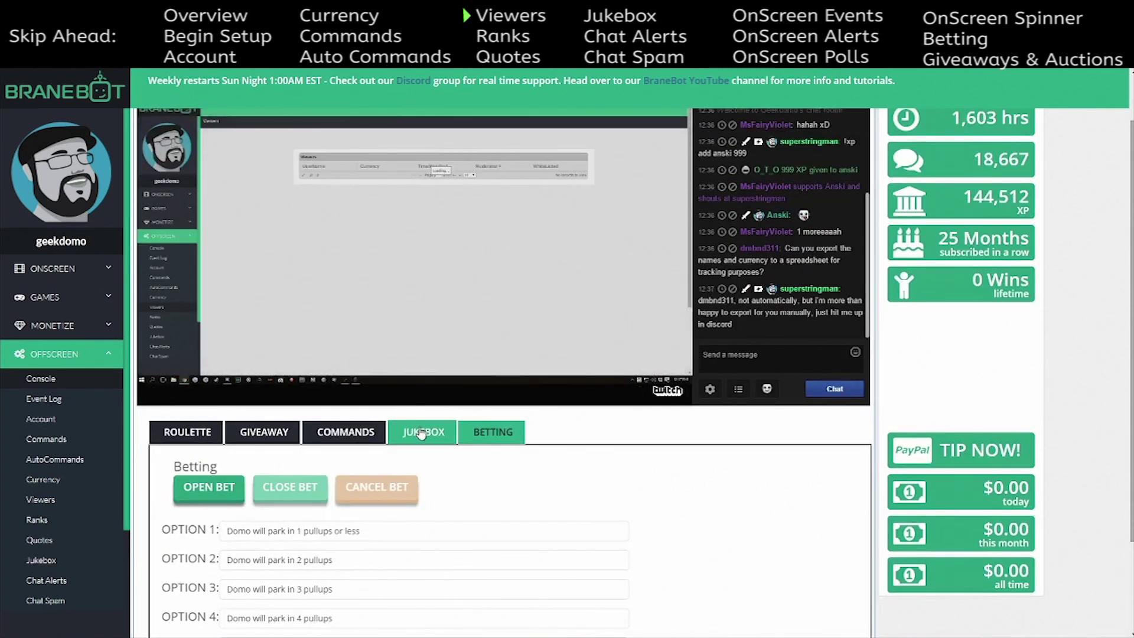
{"action": "left_click", "coordinate": [346, 431]}
{"action": "scroll", "coordinate": [426, 463], "scroll_direction": "down", "scroll_amount": 3}
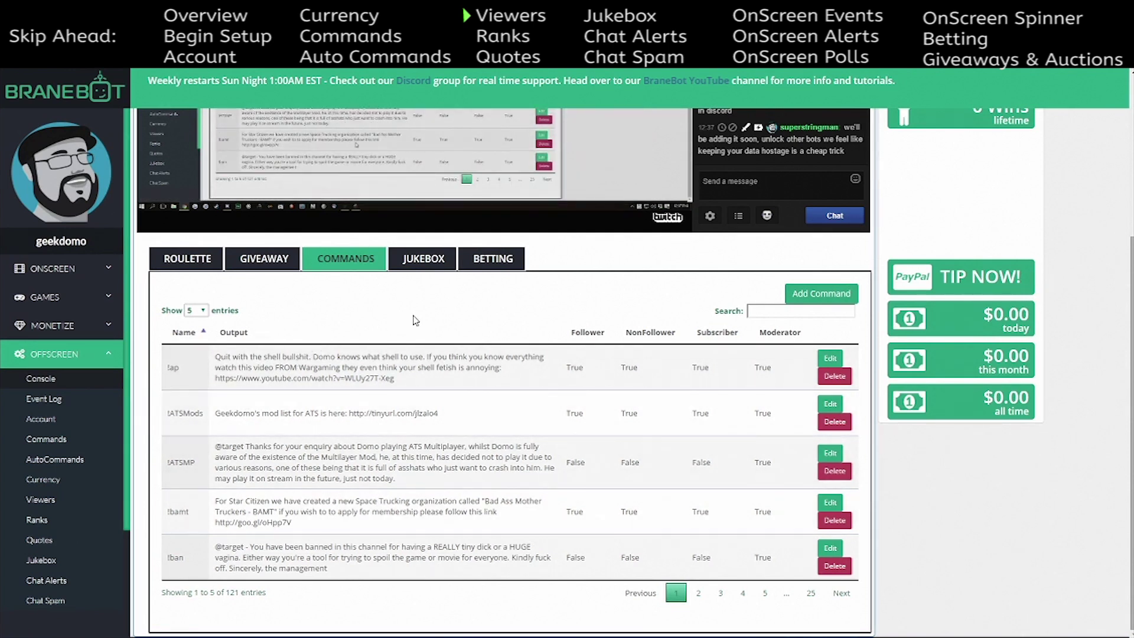
{"action": "scroll", "coordinate": [416, 319], "scroll_direction": "up", "scroll_amount": 3}
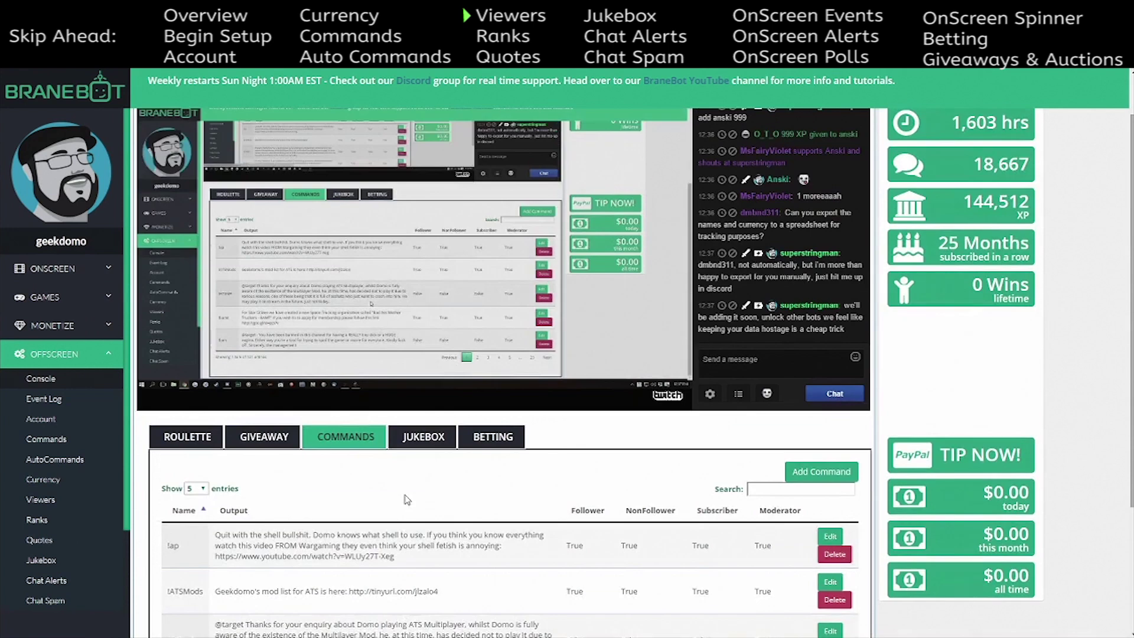
{"action": "scroll", "coordinate": [406, 500], "scroll_direction": "up", "scroll_amount": 1}
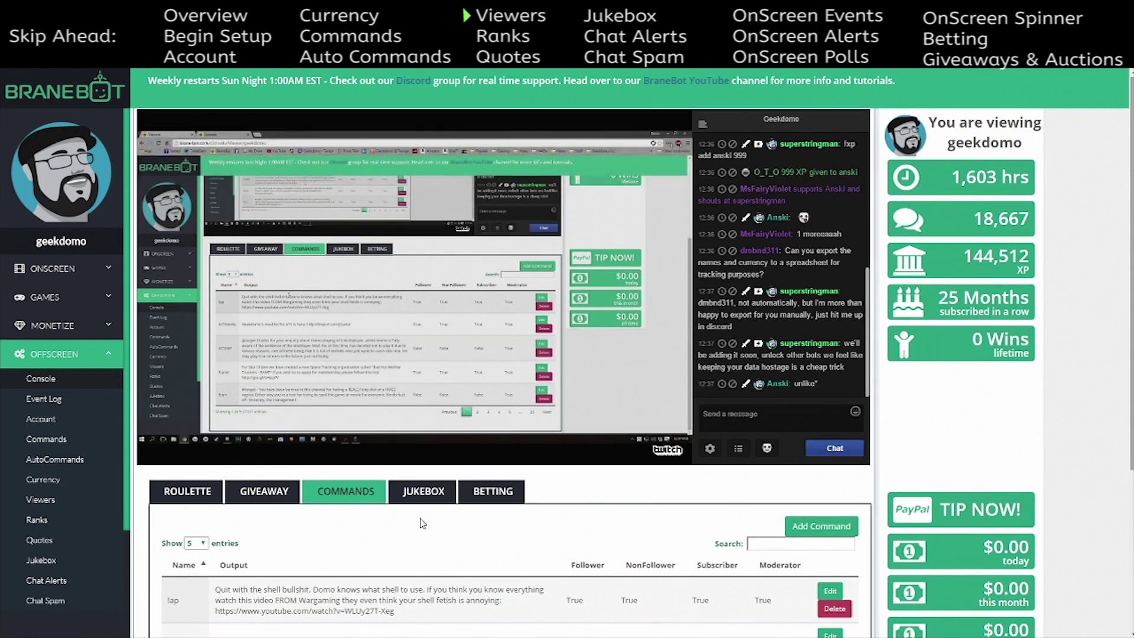
{"action": "left_click", "coordinate": [472, 505]}
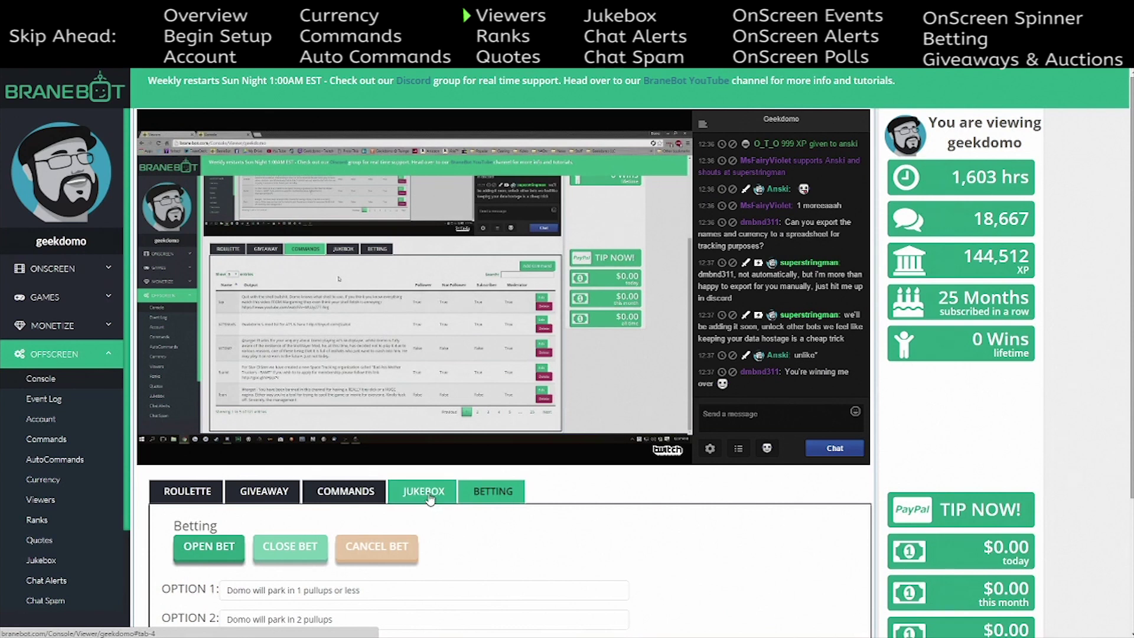
{"action": "left_click", "coordinate": [264, 491]}
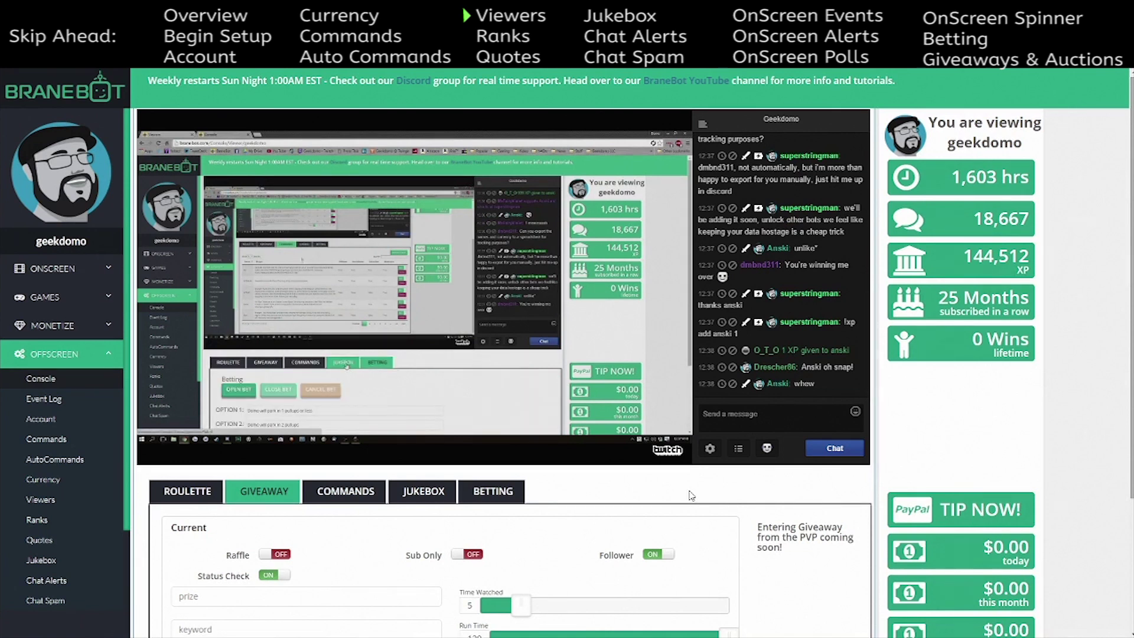
{"action": "mouse_move", "coordinate": [462, 441]}
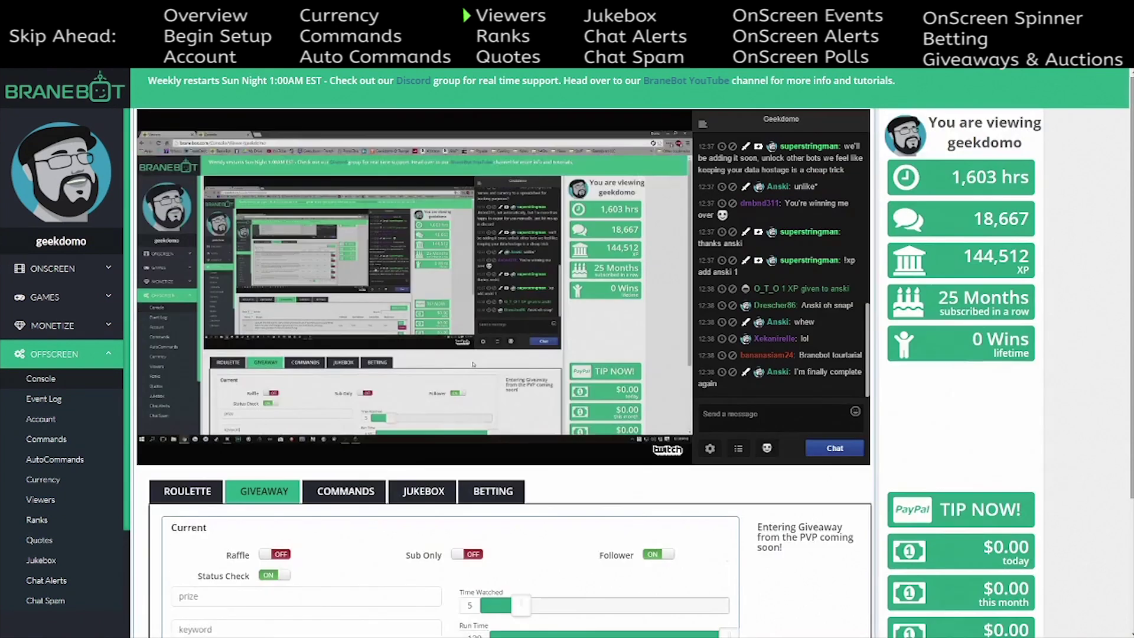
{"action": "mouse_move", "coordinate": [235, 182]}
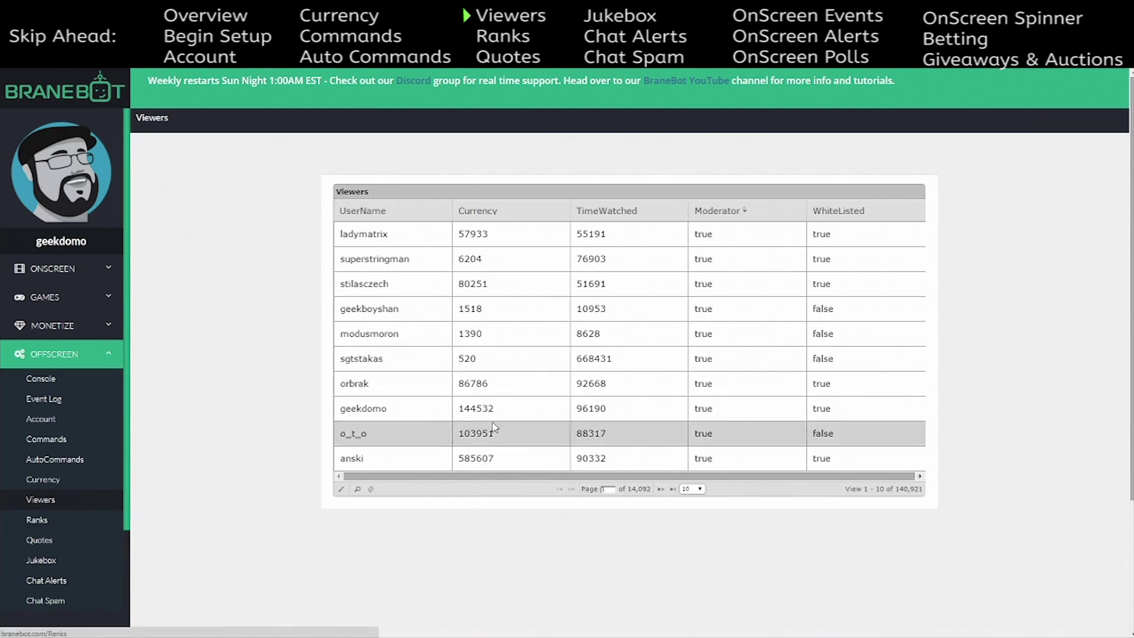
- Open the Ranks settings and review the list of ranks
{"action": "left_click", "coordinate": [44, 531]}
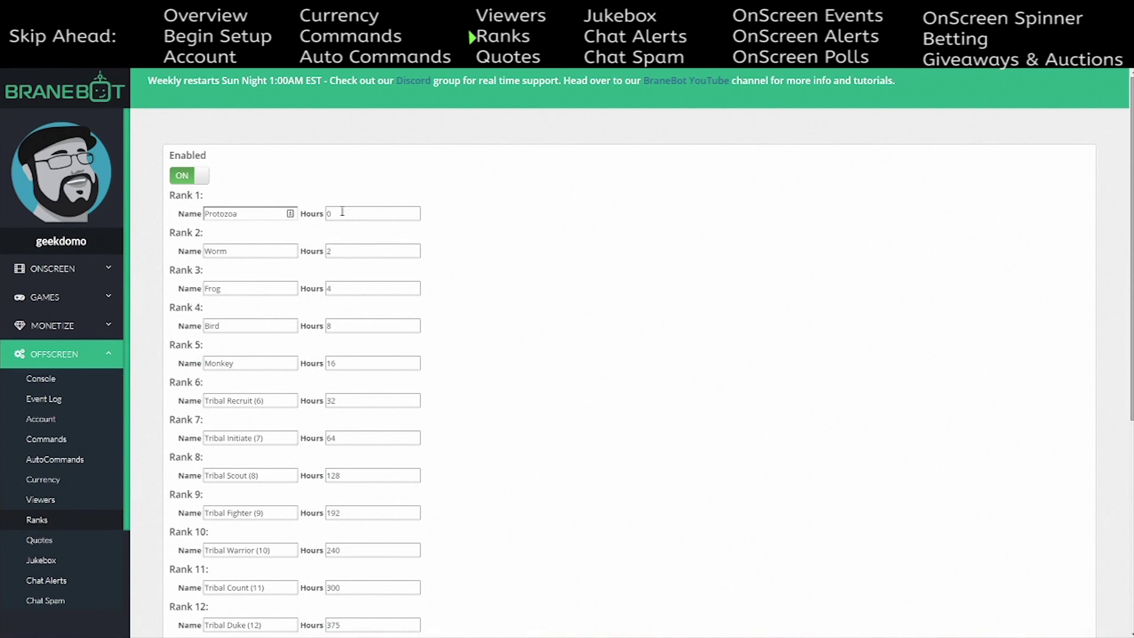
{"action": "scroll", "coordinate": [438, 247], "scroll_direction": "down", "scroll_amount": 10}
{"action": "scroll", "coordinate": [438, 271], "scroll_direction": "up", "scroll_amount": 10}
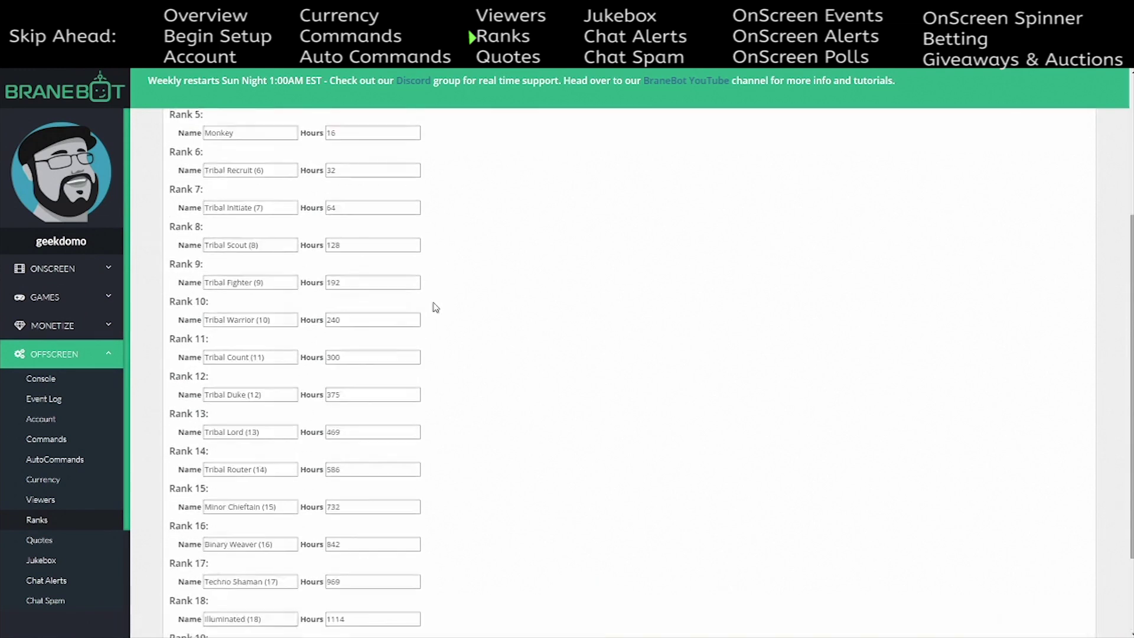
{"action": "scroll", "coordinate": [489, 283], "scroll_direction": "down", "scroll_amount": 10}
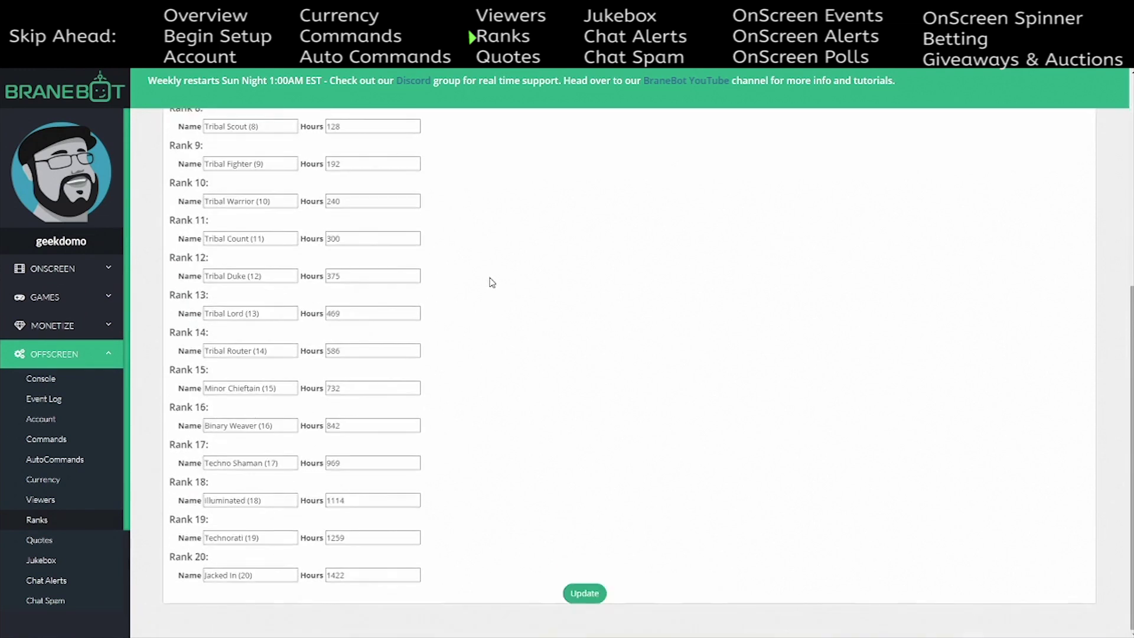
{"action": "scroll", "coordinate": [490, 283], "scroll_direction": "up", "scroll_amount": 10}
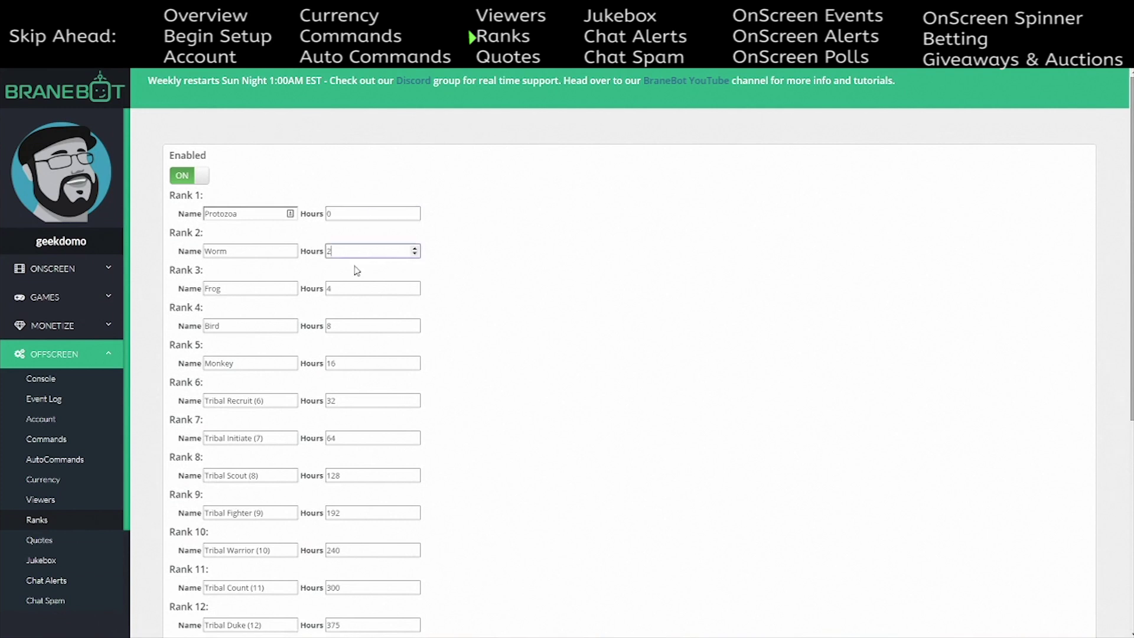
- Set Rank 20's required hours to 15 and update the rank settings
{"action": "left_click", "coordinate": [342, 321]}
{"action": "scroll", "coordinate": [408, 338], "scroll_direction": "down", "scroll_amount": 2}
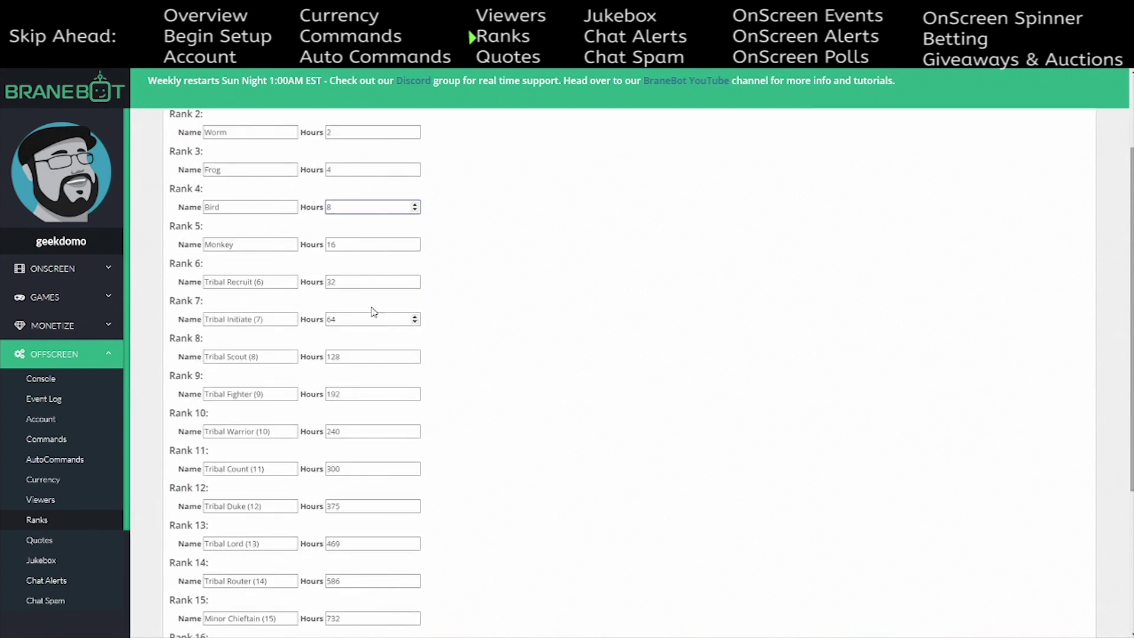
{"action": "scroll", "coordinate": [347, 324], "scroll_direction": "down", "scroll_amount": 5}
{"action": "scroll", "coordinate": [355, 325], "scroll_direction": "up", "scroll_amount": 7}
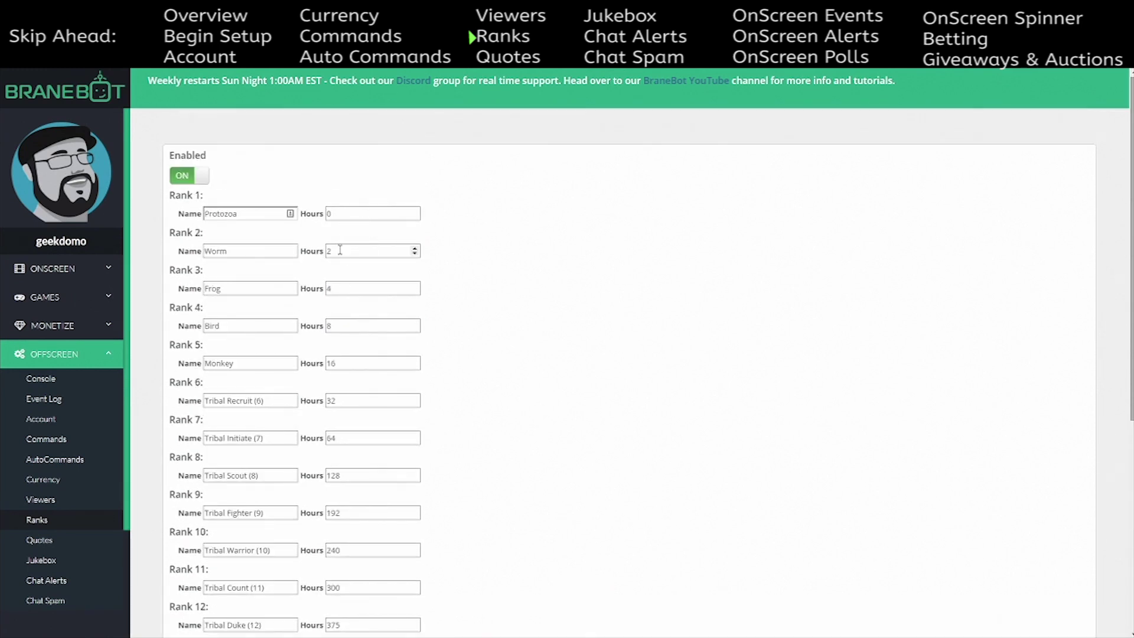
{"action": "scroll", "coordinate": [373, 415], "scroll_direction": "down", "scroll_amount": 5}
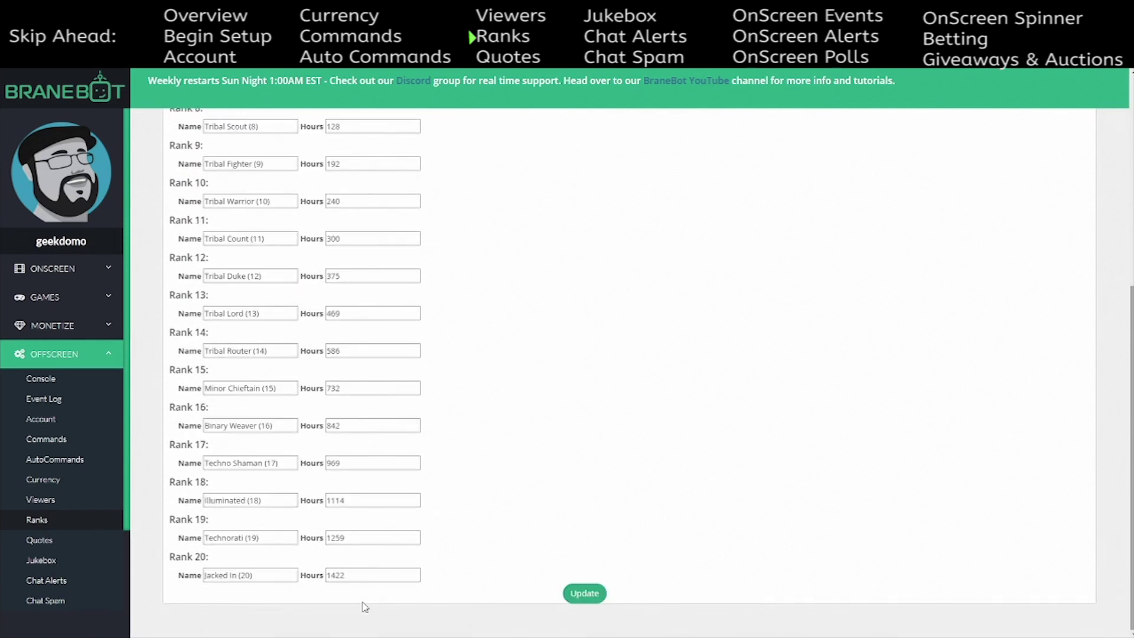
{"action": "double_click", "coordinate": [345, 575]}
{"action": "type", "text": "1500"}
{"action": "left_click", "coordinate": [584, 593]}
- Review the ranks again and edit the Rank 1 name Protozoa to read Protozoa (1)
{"action": "scroll", "coordinate": [444, 497], "scroll_direction": "up", "scroll_amount": 4}
{"action": "scroll", "coordinate": [316, 337], "scroll_direction": "up", "scroll_amount": 1}
{"action": "scroll", "coordinate": [253, 246], "scroll_direction": "down", "scroll_amount": 2}
{"action": "scroll", "coordinate": [253, 316], "scroll_direction": "down", "scroll_amount": 4}
{"action": "scroll", "coordinate": [244, 351], "scroll_direction": "up", "scroll_amount": 6}
{"action": "scroll", "coordinate": [244, 351], "scroll_direction": "up", "scroll_amount": 1}
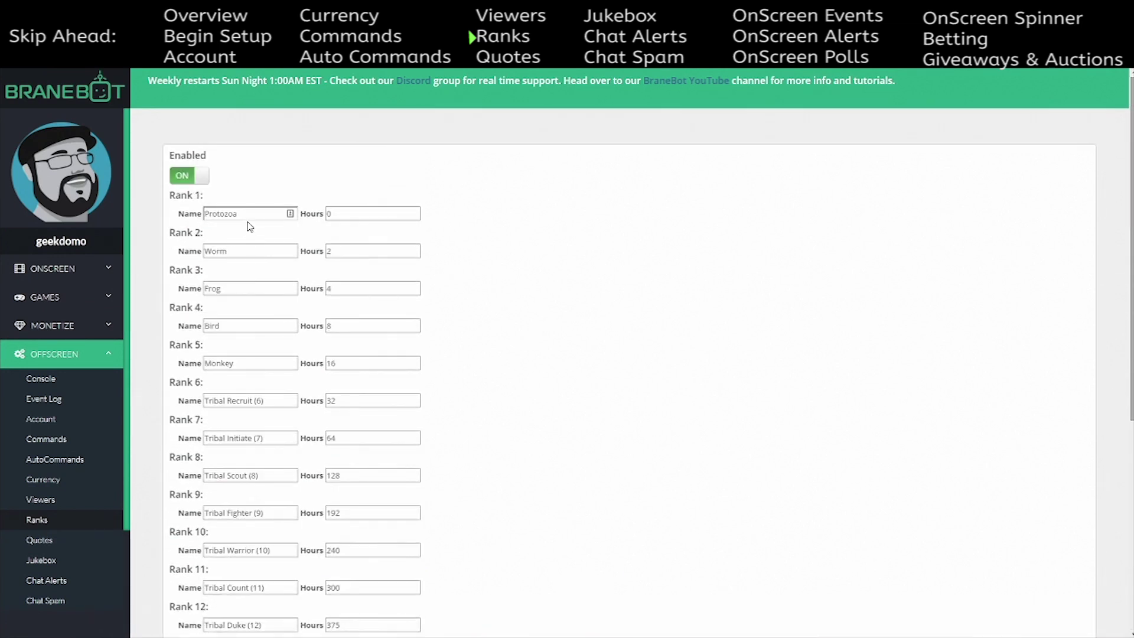
{"action": "scroll", "coordinate": [240, 271], "scroll_direction": "down", "scroll_amount": 4}
{"action": "scroll", "coordinate": [229, 372], "scroll_direction": "down", "scroll_amount": 2}
{"action": "scroll", "coordinate": [230, 370], "scroll_direction": "up", "scroll_amount": 6}
{"action": "left_click", "coordinate": [248, 213]}
{"action": "left_click", "coordinate": [245, 250]}
{"action": "scroll", "coordinate": [247, 236], "scroll_direction": "down", "scroll_amount": 2}
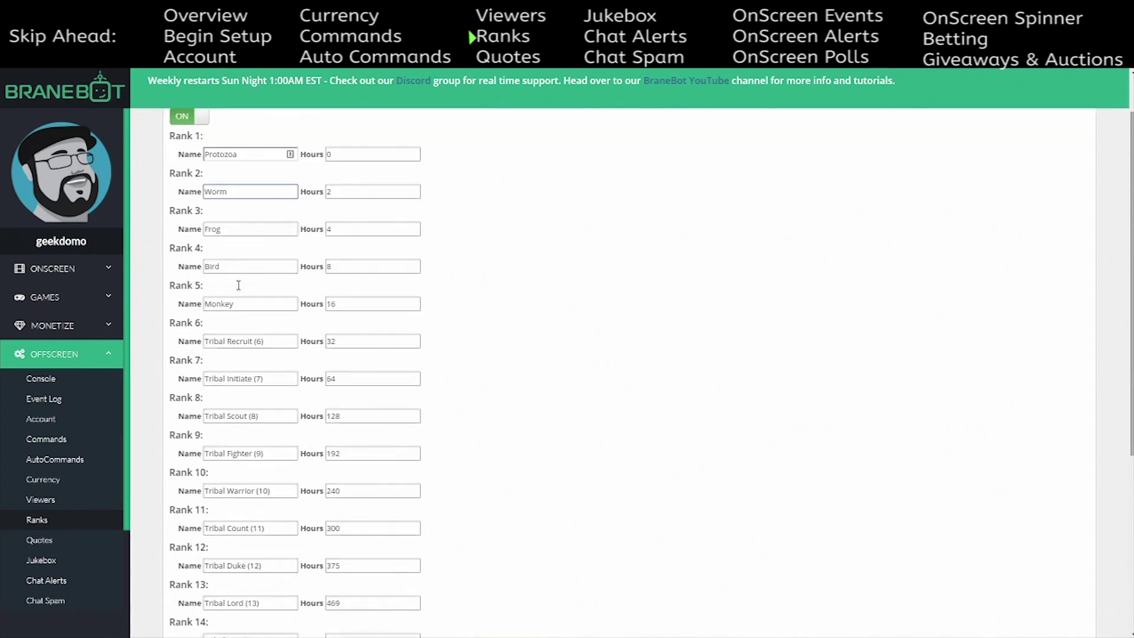
{"action": "scroll", "coordinate": [249, 226], "scroll_direction": "up", "scroll_amount": 2}
{"action": "left_click", "coordinate": [247, 214]}
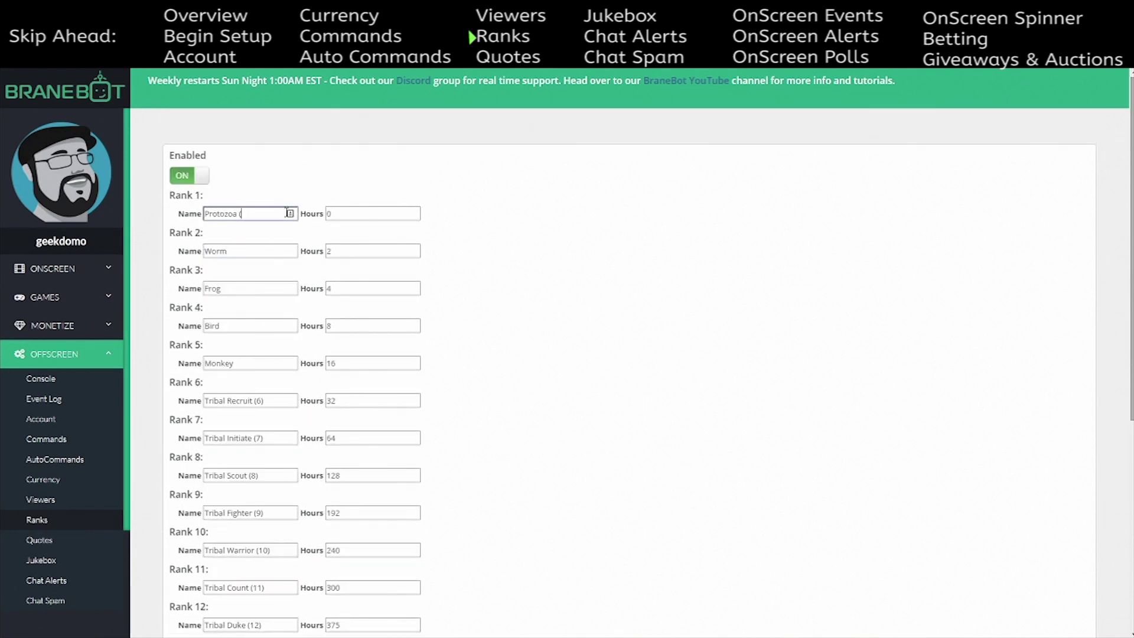
- Add rank numbers to the Rank 2–5 names Worm, Frog (3), Bird and Monkey
{"action": "left_click", "coordinate": [271, 256]}
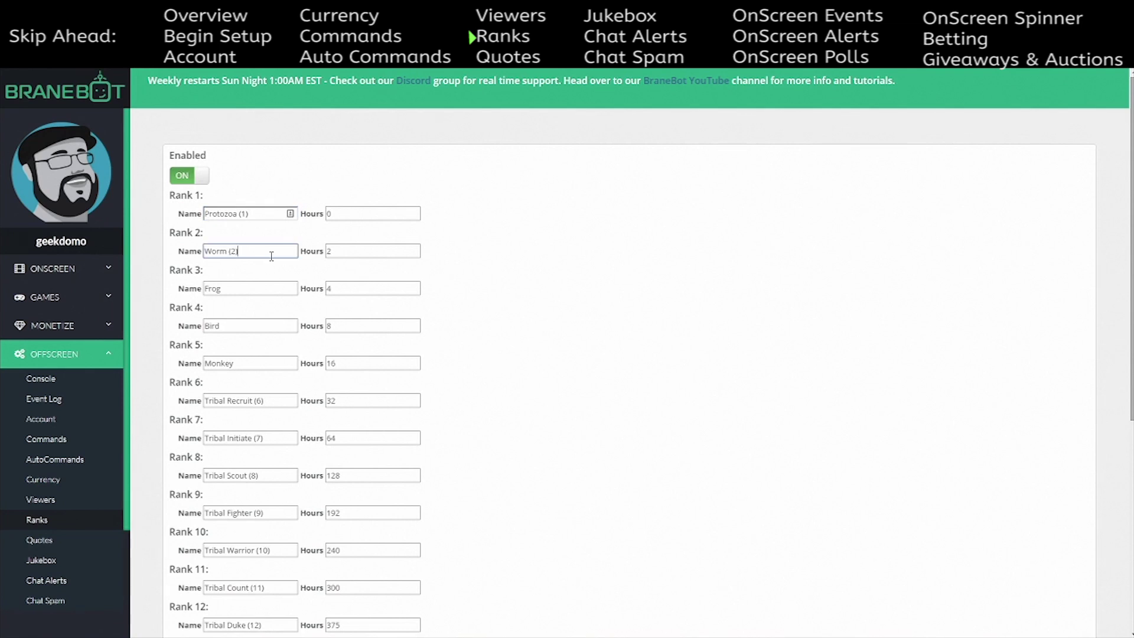
{"action": "left_click", "coordinate": [270, 293]}
{"action": "type", "text": "(3)"}
{"action": "left_click", "coordinate": [239, 327]}
{"action": "left_click", "coordinate": [264, 362]}
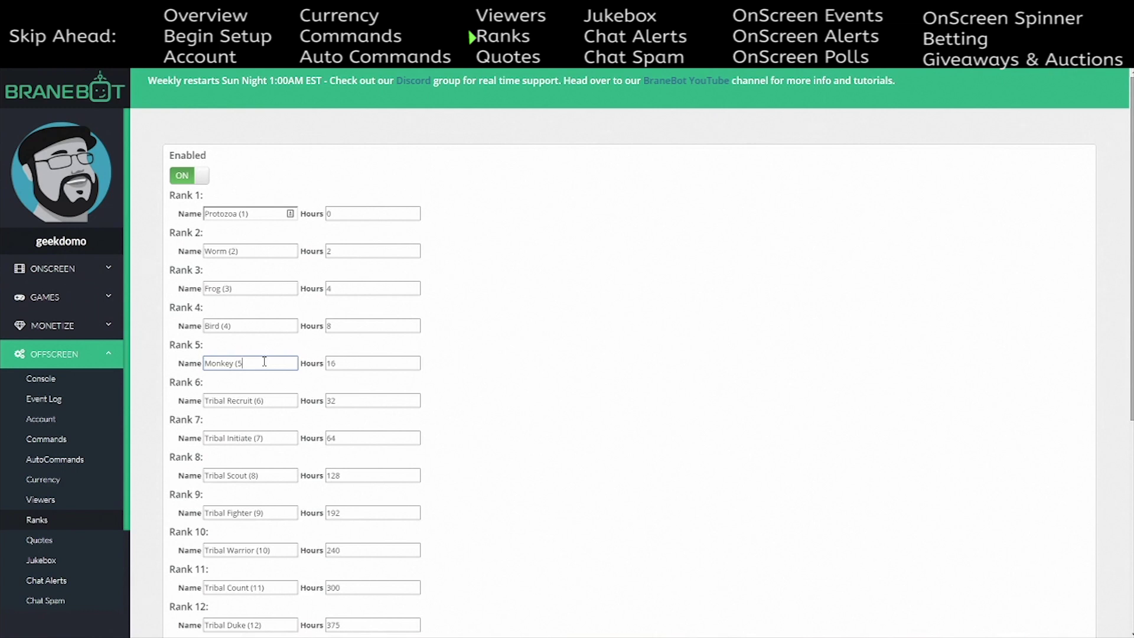
- Dismiss the accidentally opened system search and return to editing the Rank 5 name
{"action": "key", "text": "super"}
{"action": "type", "text": "0"}
{"action": "left_click", "coordinate": [446, 302]}
{"action": "left_click", "coordinate": [244, 364]}
- Save the twenty ranks through Jacked In (20) with Update, then select 'Tribal Warrior (10)'
{"action": "scroll", "coordinate": [483, 413], "scroll_direction": "down", "scroll_amount": 2}
{"action": "scroll", "coordinate": [483, 416], "scroll_direction": "down", "scroll_amount": 4}
{"action": "left_click", "coordinate": [583, 593]}
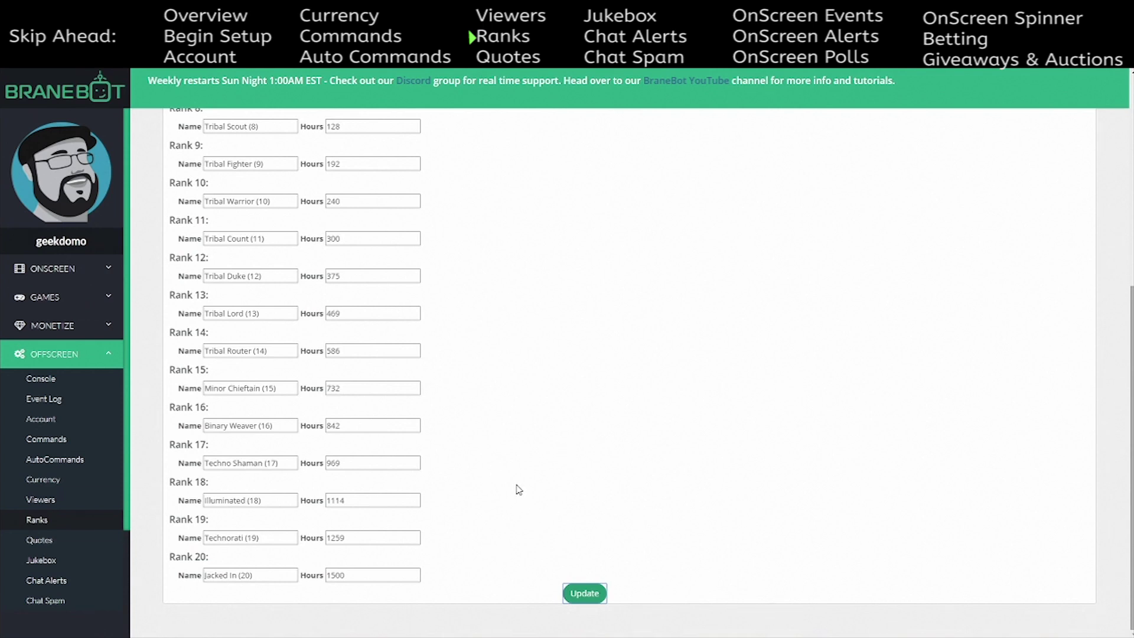
{"action": "scroll", "coordinate": [577, 516], "scroll_direction": "down", "scroll_amount": 10}
{"action": "scroll", "coordinate": [519, 393], "scroll_direction": "up", "scroll_amount": 2}
{"action": "scroll", "coordinate": [520, 394], "scroll_direction": "up", "scroll_amount": 1}
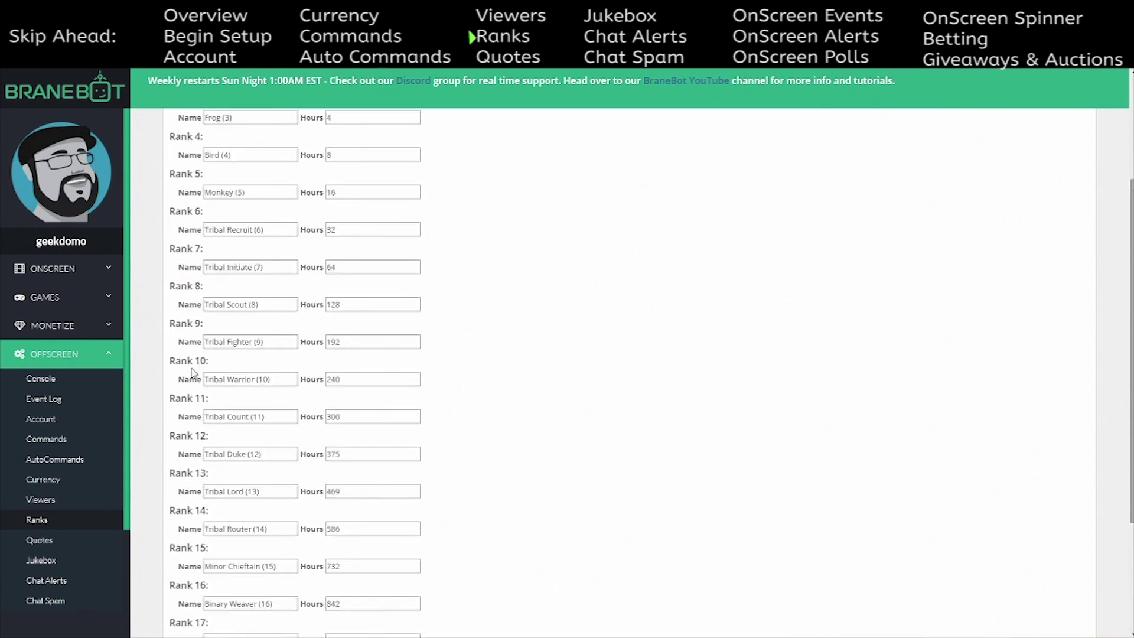
{"action": "left_click_drag", "start_coordinate": [208, 383], "coordinate": [413, 381]}
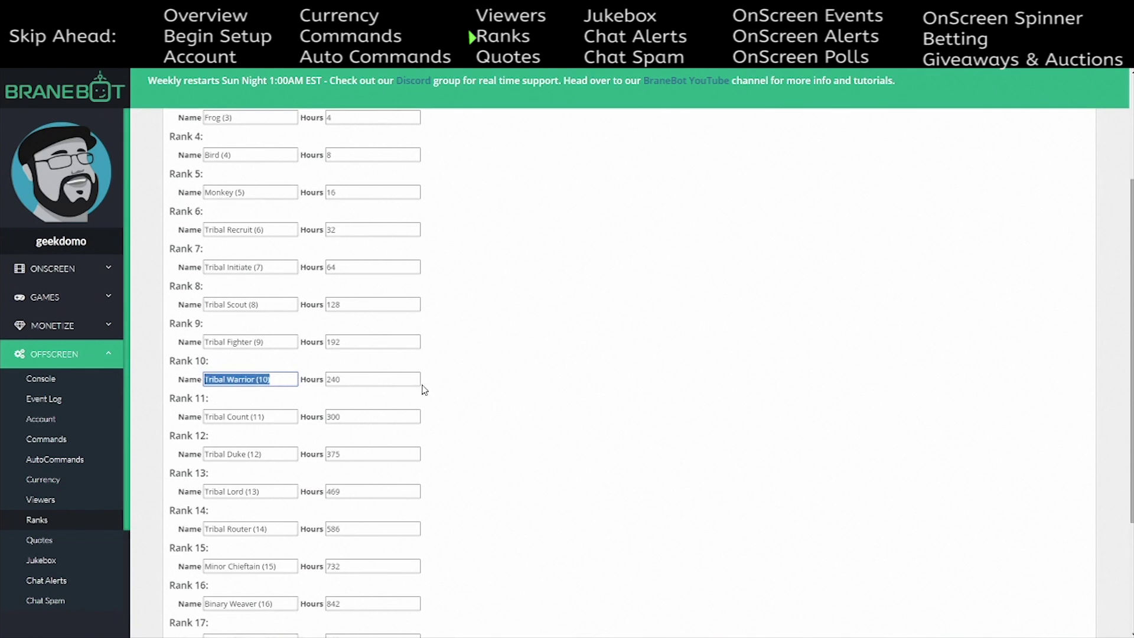
{"action": "left_click", "coordinate": [340, 379]}
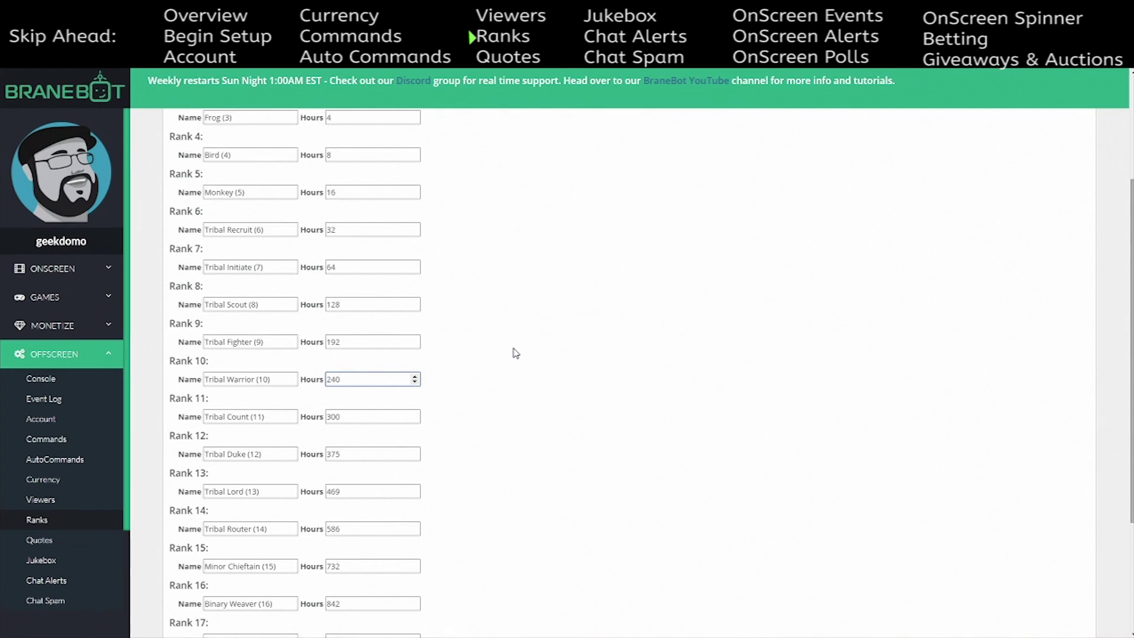
{"action": "left_click_drag", "start_coordinate": [348, 382], "coordinate": [326, 380]}
{"action": "scroll", "coordinate": [533, 454], "scroll_direction": "down", "scroll_amount": 2}
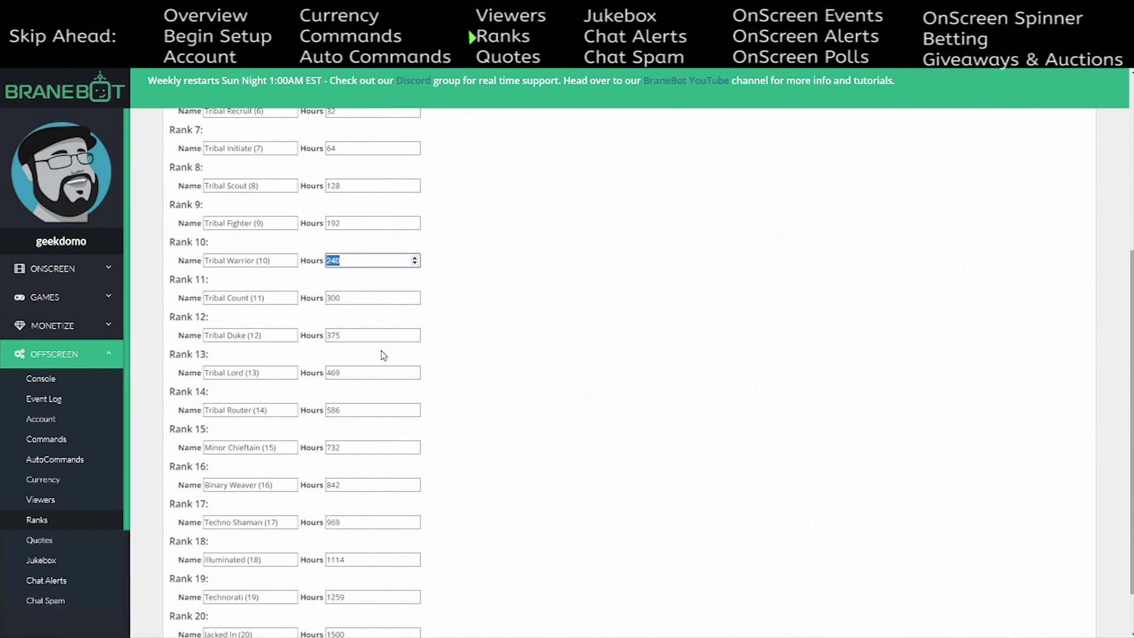
{"action": "scroll", "coordinate": [378, 325], "scroll_direction": "down", "scroll_amount": 1}
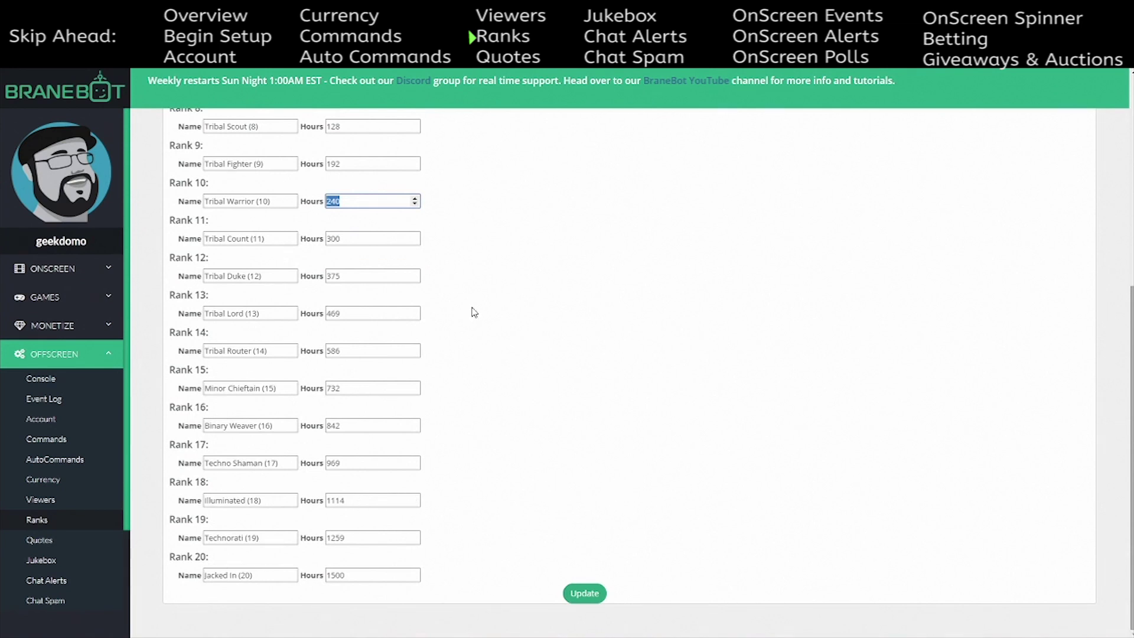
{"action": "scroll", "coordinate": [383, 361], "scroll_direction": "up", "scroll_amount": 4}
{"action": "scroll", "coordinate": [390, 362], "scroll_direction": "up", "scroll_amount": 2}
{"action": "scroll", "coordinate": [375, 378], "scroll_direction": "down", "scroll_amount": 6}
- Go through Quotes to the Jukebox General Settings, with jukebox enabled and 25 cost per song
{"action": "left_click", "coordinate": [39, 540]}
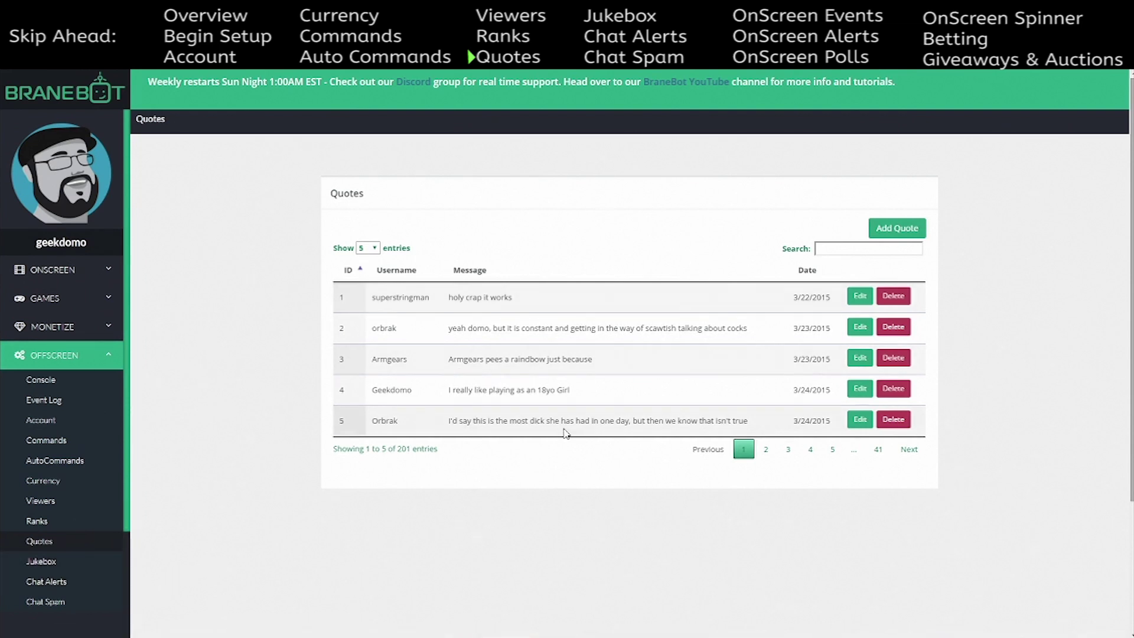
{"action": "left_click", "coordinate": [69, 565]}
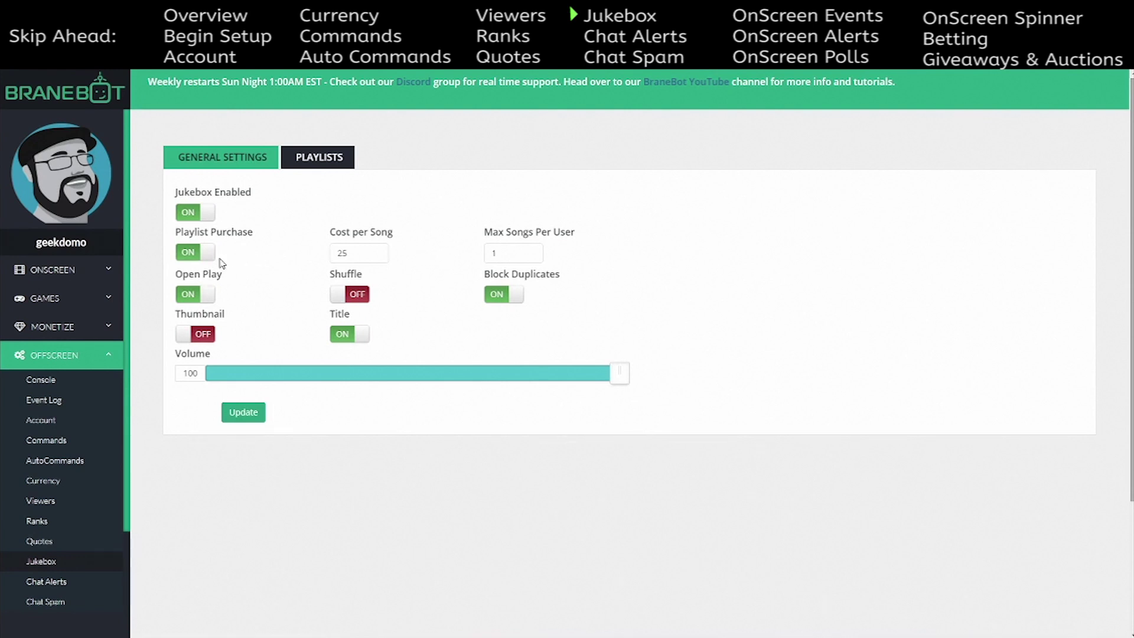
- Check the cost per song (25) and max songs per user values, then move to Playlists
{"action": "double_click", "coordinate": [349, 257]}
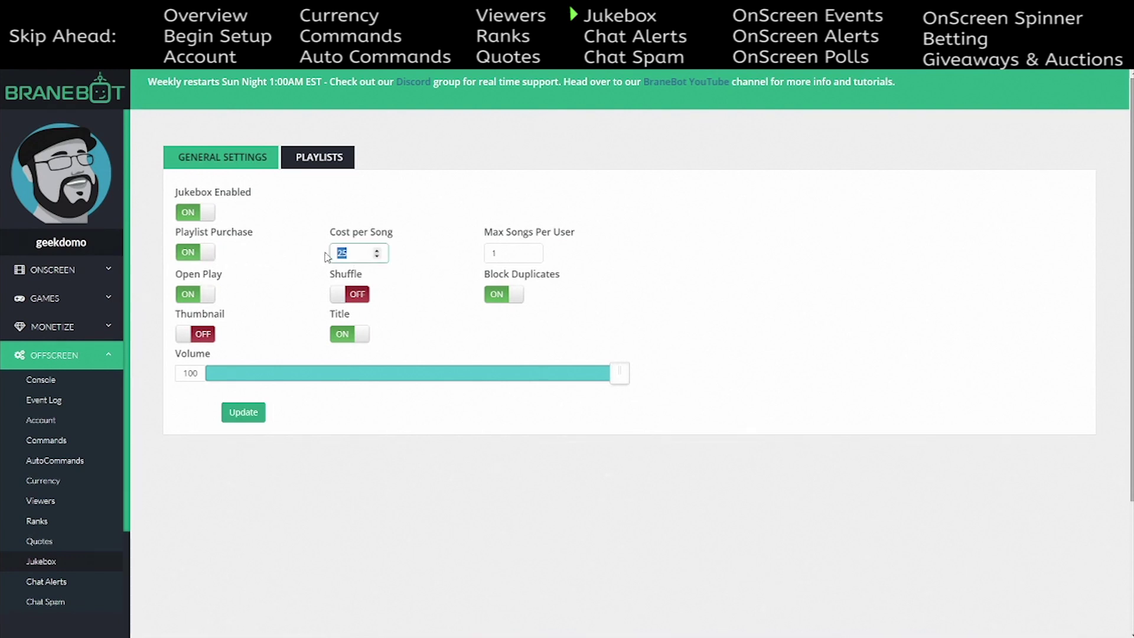
{"action": "double_click", "coordinate": [508, 252]}
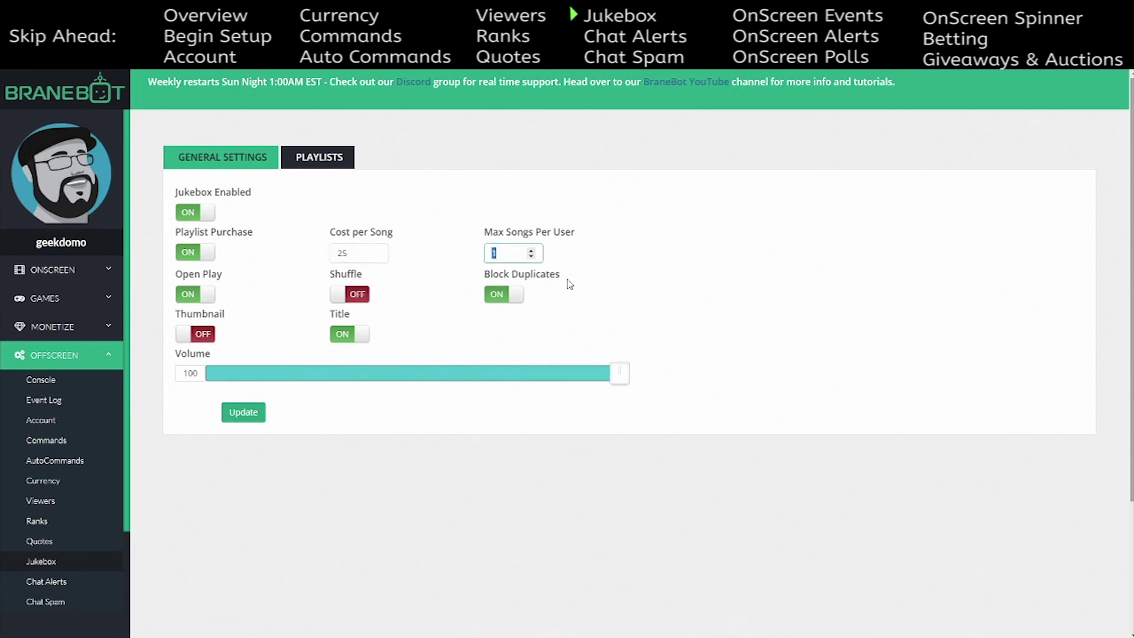
{"action": "left_click", "coordinate": [587, 310]}
{"action": "left_click", "coordinate": [341, 165]}
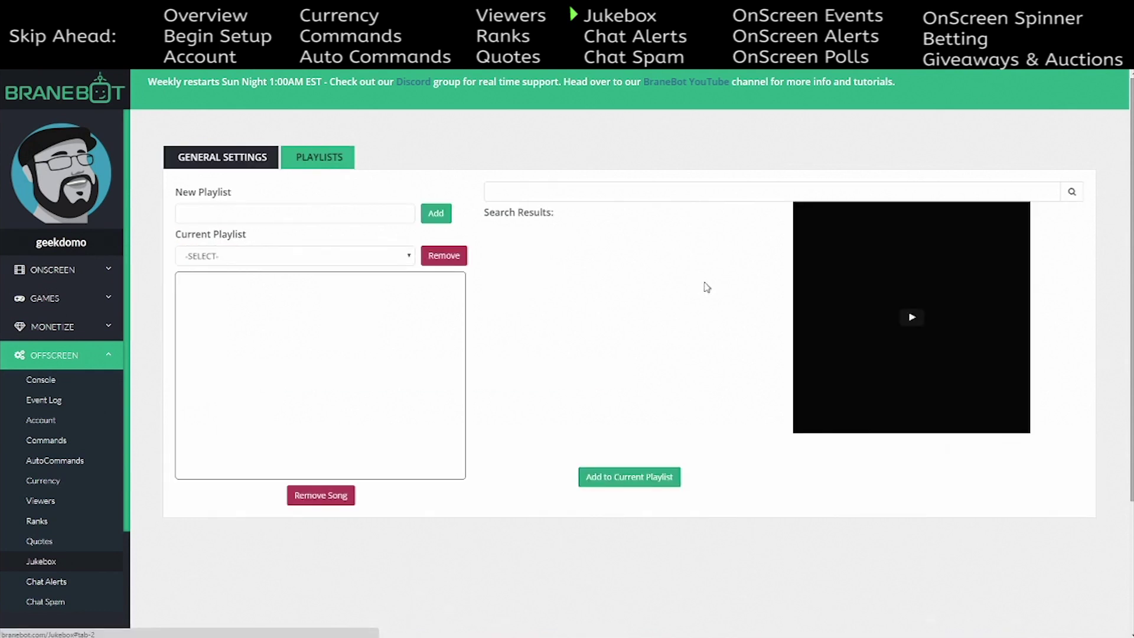
- Search 'katy pe', choose Katy Perry - Firework and preview the official music video
{"action": "left_click", "coordinate": [583, 195]}
{"action": "type", "text": "k"}
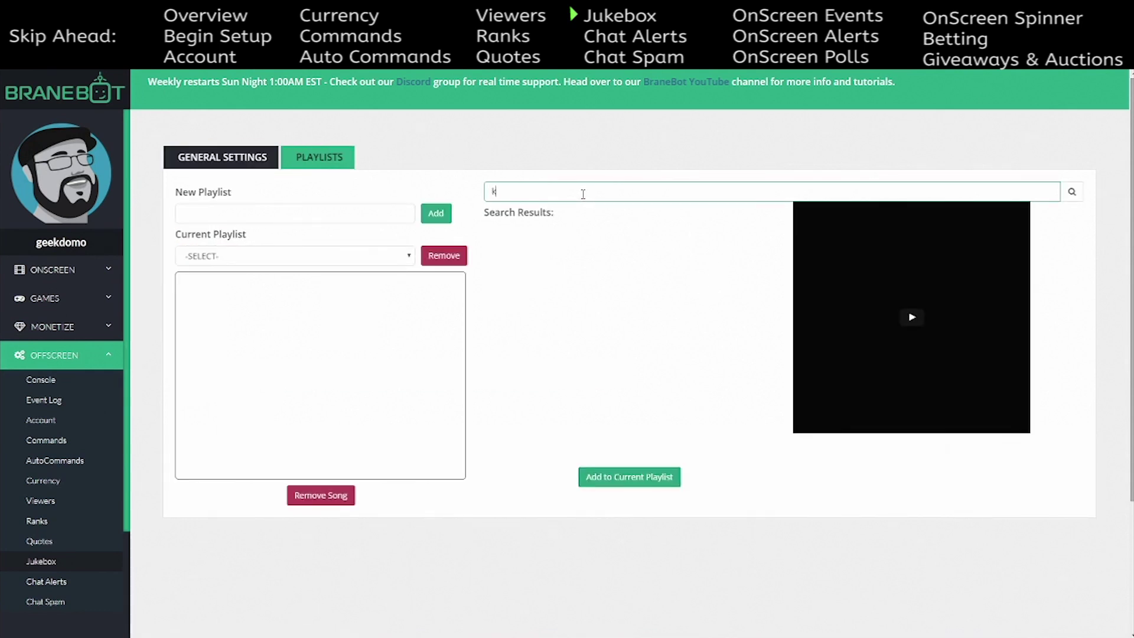
{"action": "type", "text": "aty"}
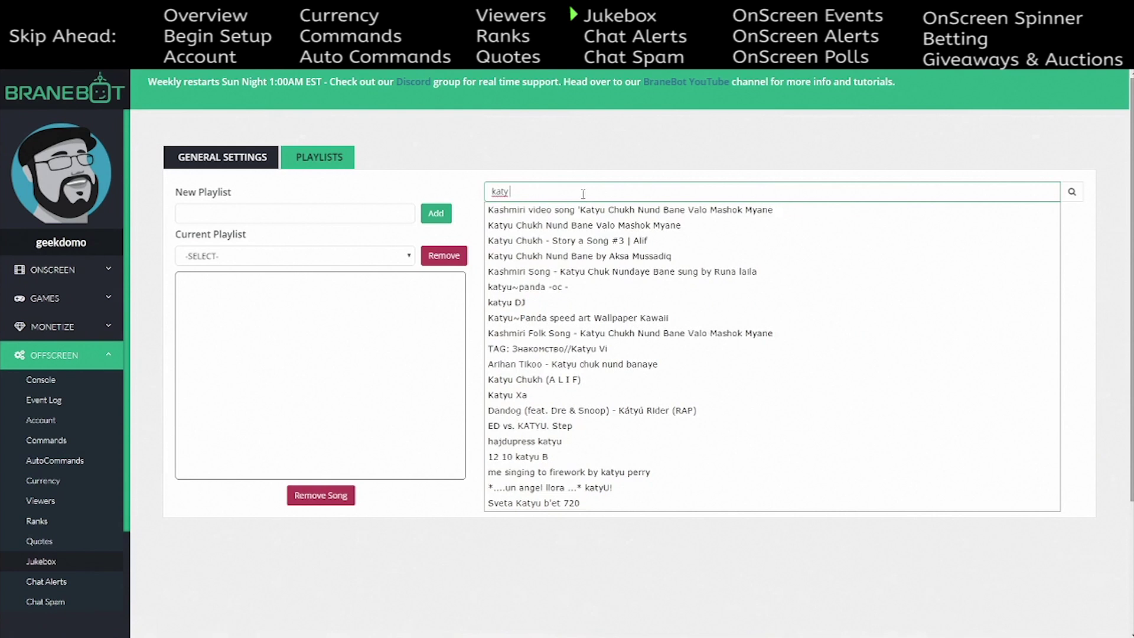
{"action": "type", "text": " pe"}
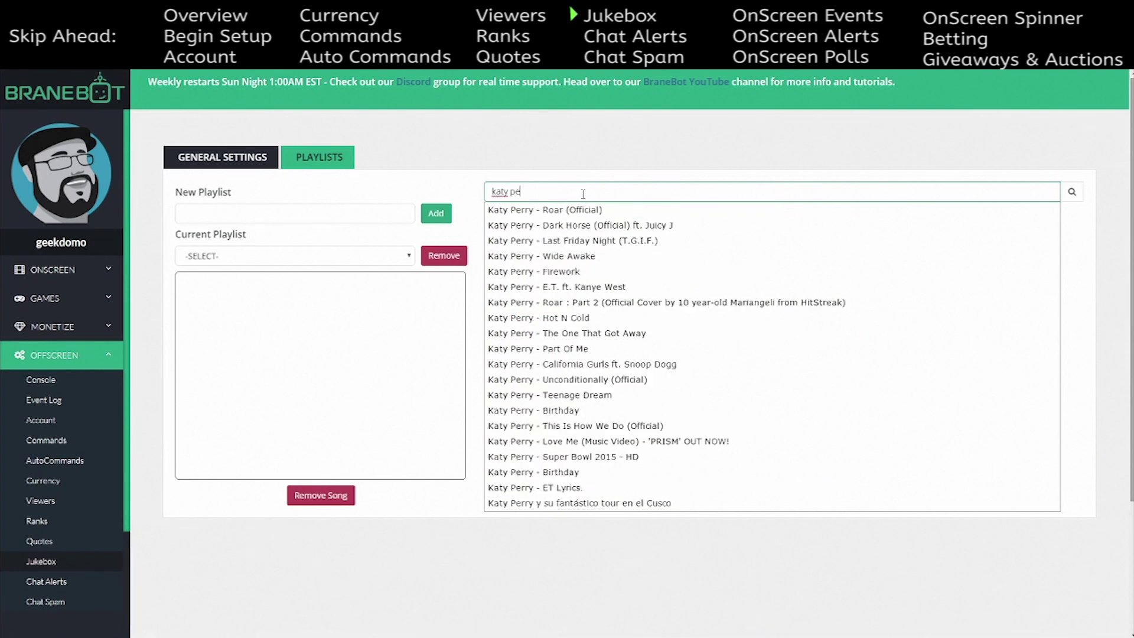
{"action": "left_click", "coordinate": [576, 272]}
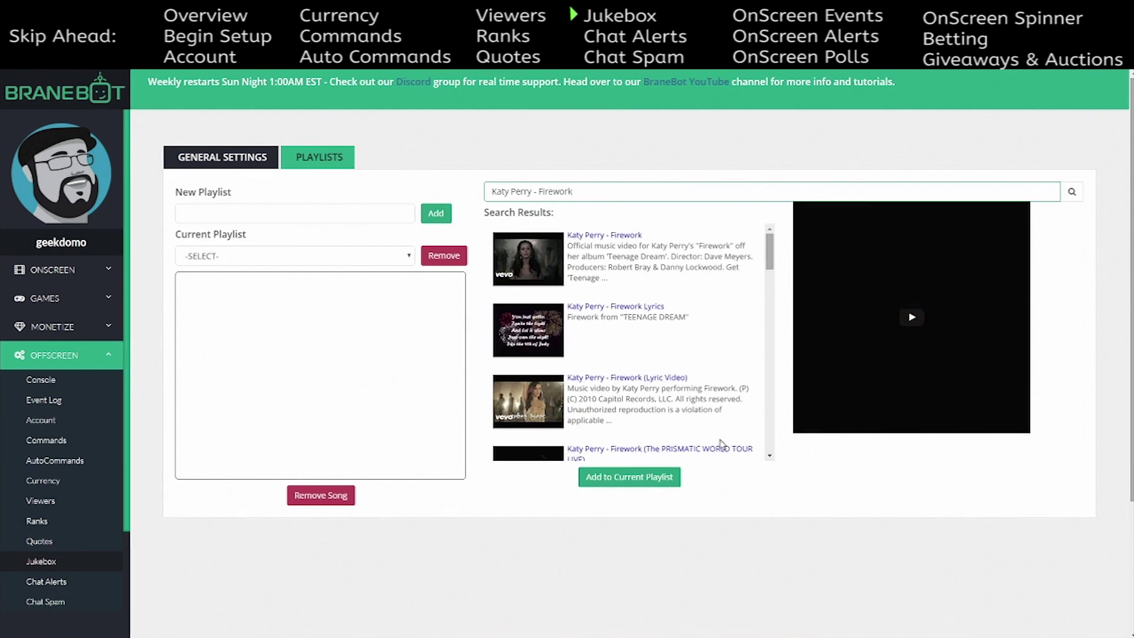
{"action": "left_click", "coordinate": [521, 279]}
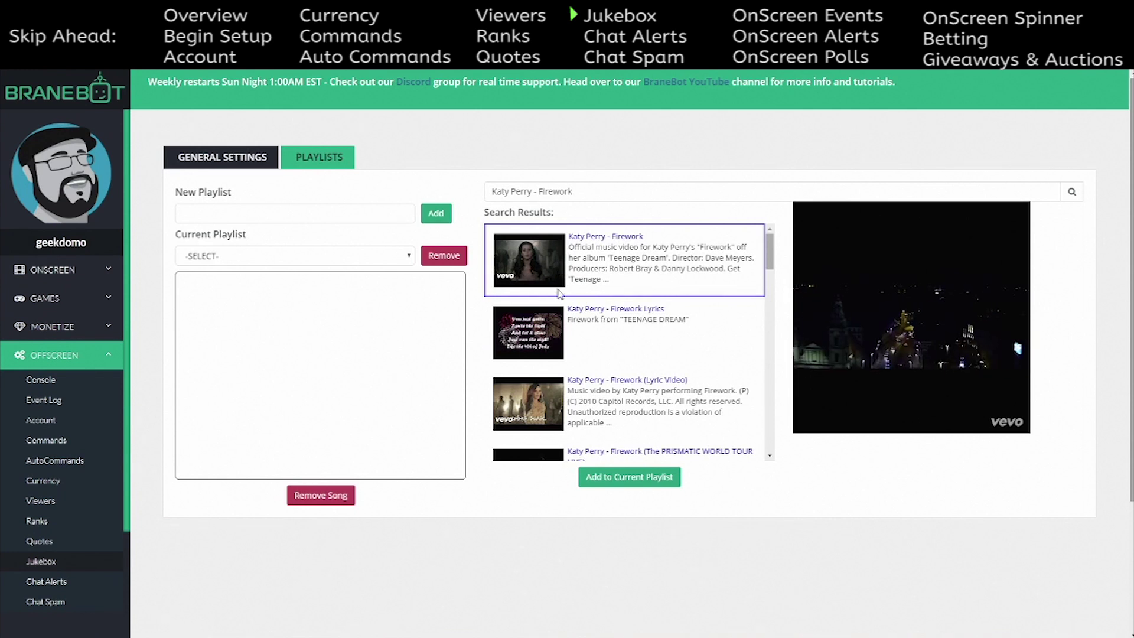
{"action": "left_click", "coordinate": [222, 156]}
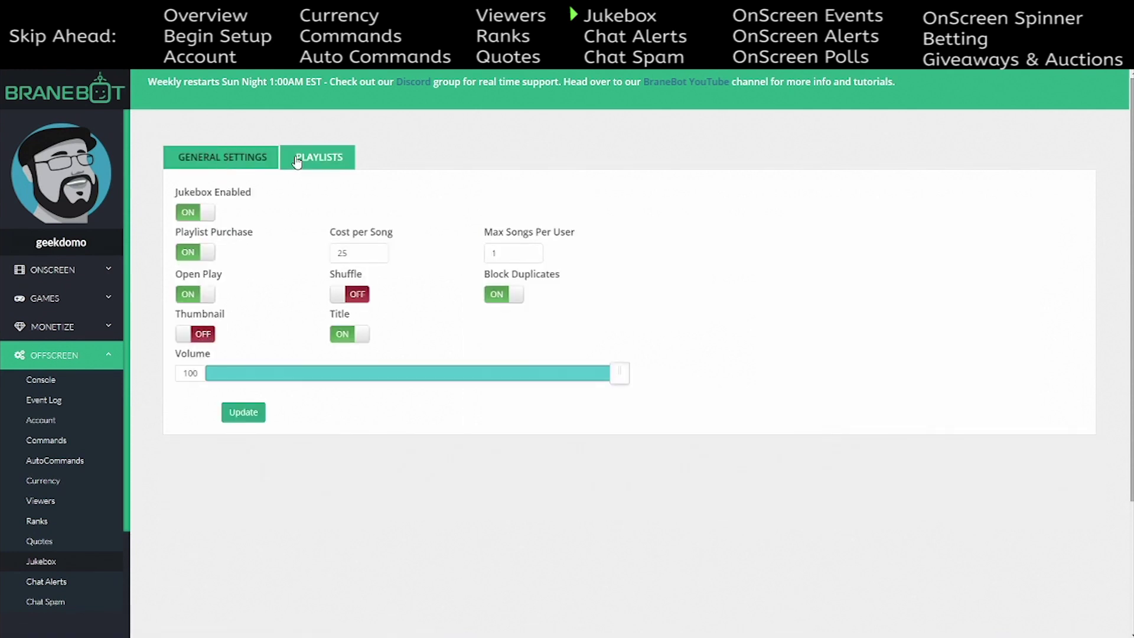
{"action": "left_click", "coordinate": [296, 159]}
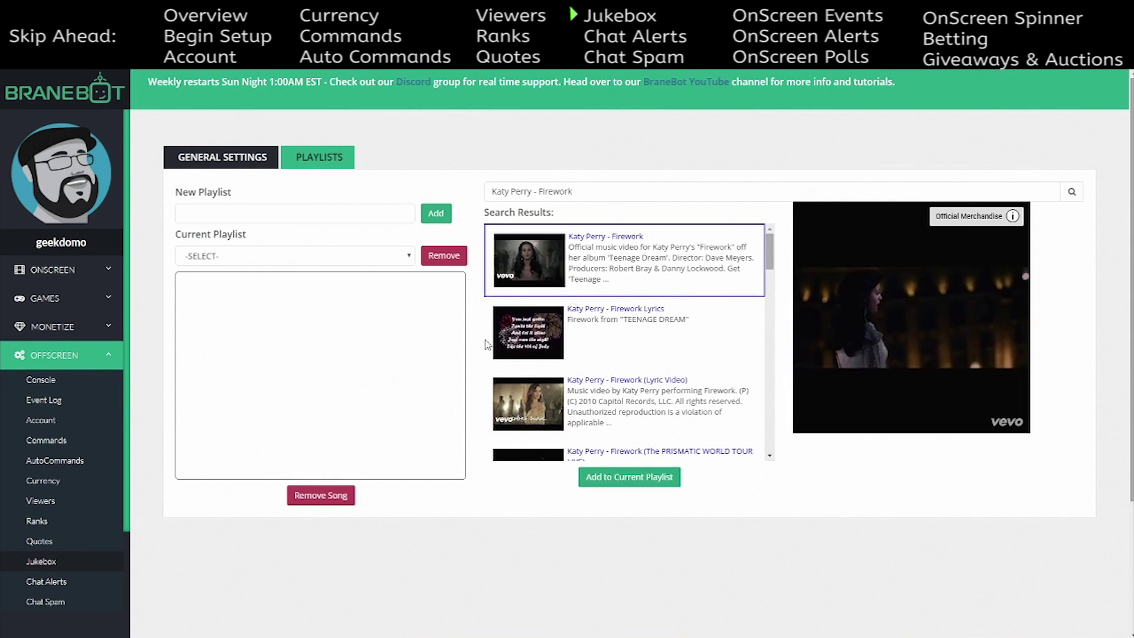
- Create 'Tutorial Playlist' and add the Epic Cinematic background music track found by searching 'copyr'
{"action": "left_click", "coordinate": [317, 214]}
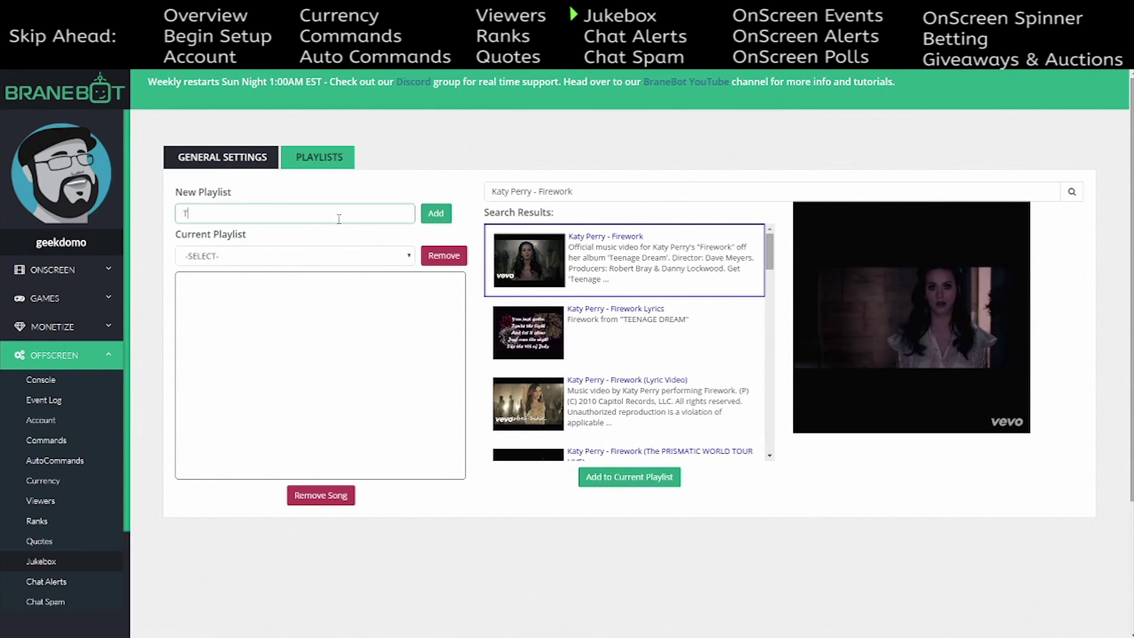
{"action": "type", "text": "Tut"}
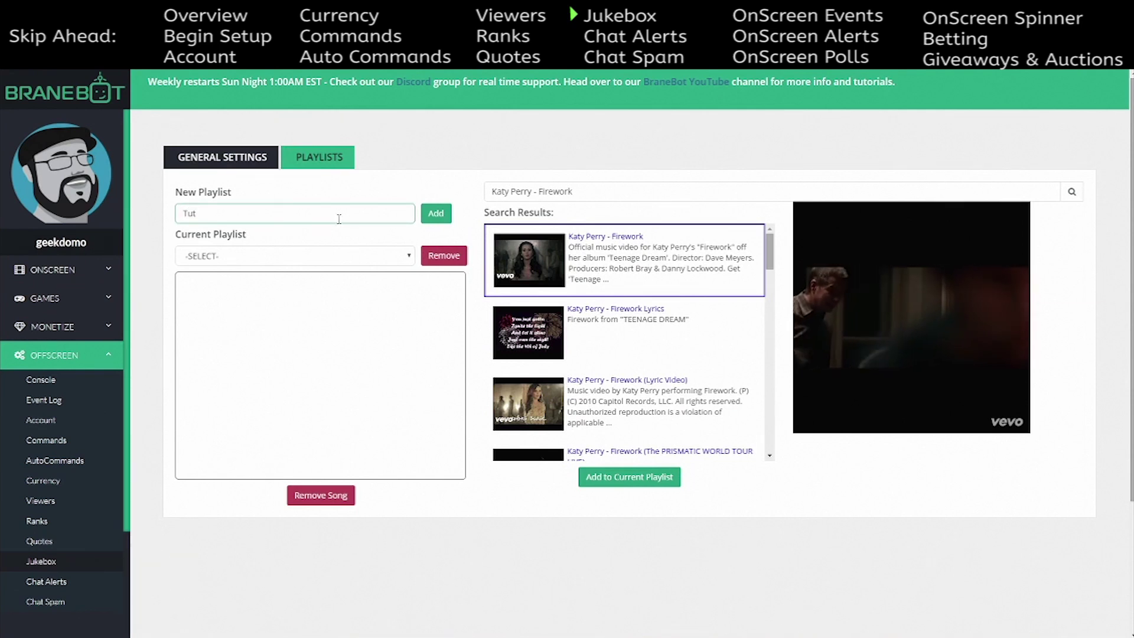
{"action": "type", "text": "p"}
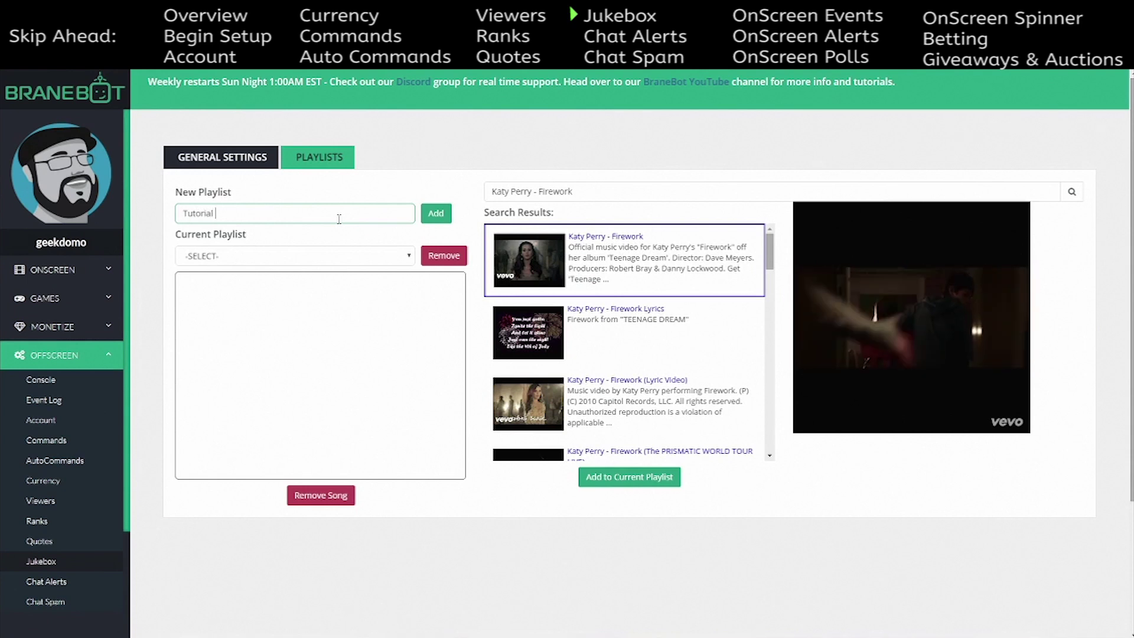
{"action": "type", "text": "t"}
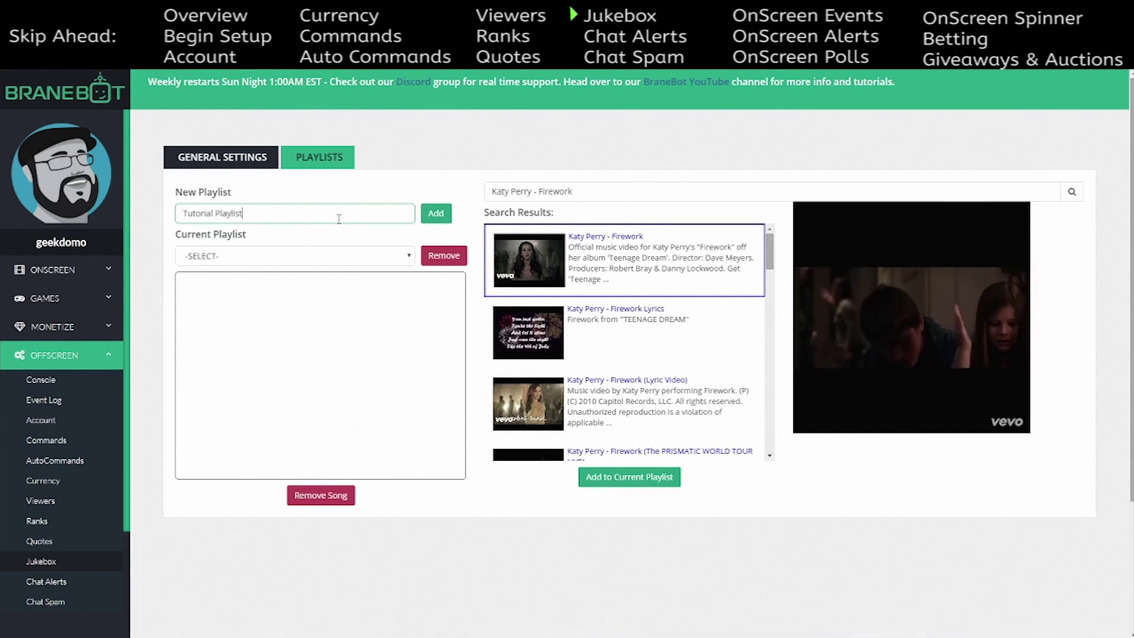
{"action": "left_click", "coordinate": [431, 214]}
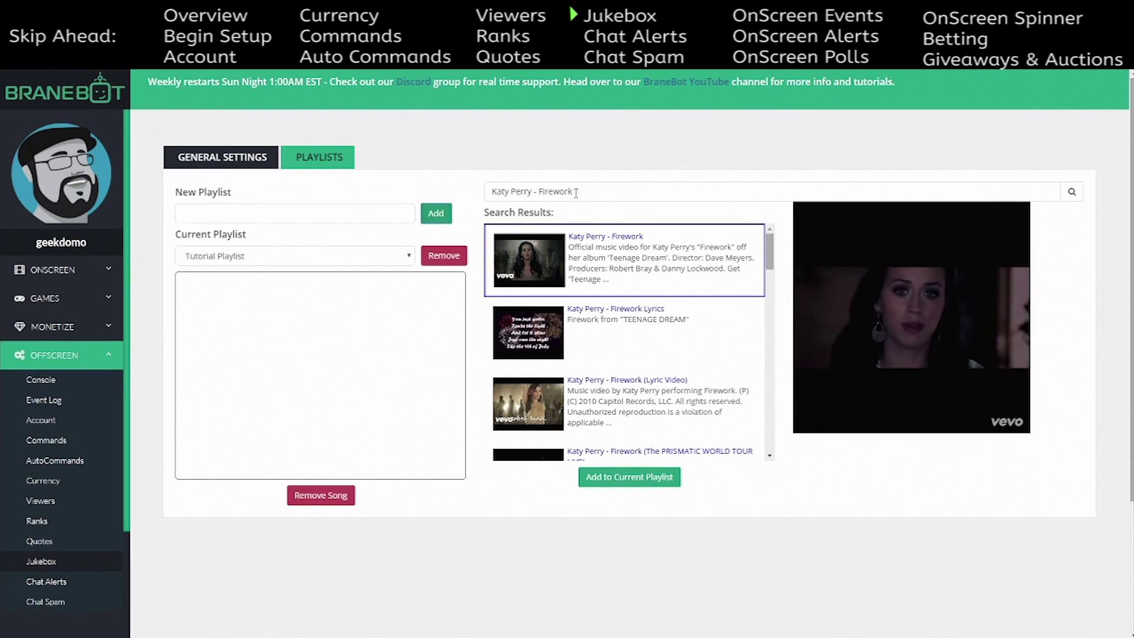
{"action": "left_click_drag", "start_coordinate": [586, 192], "coordinate": [462, 194]}
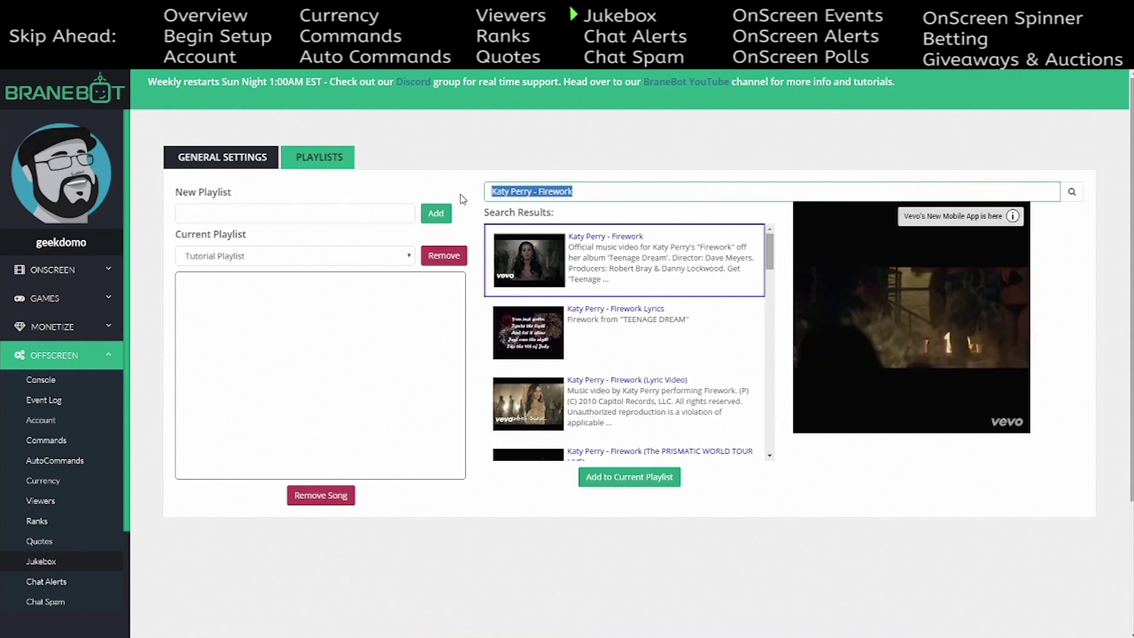
{"action": "type", "text": "copyright free musi"}
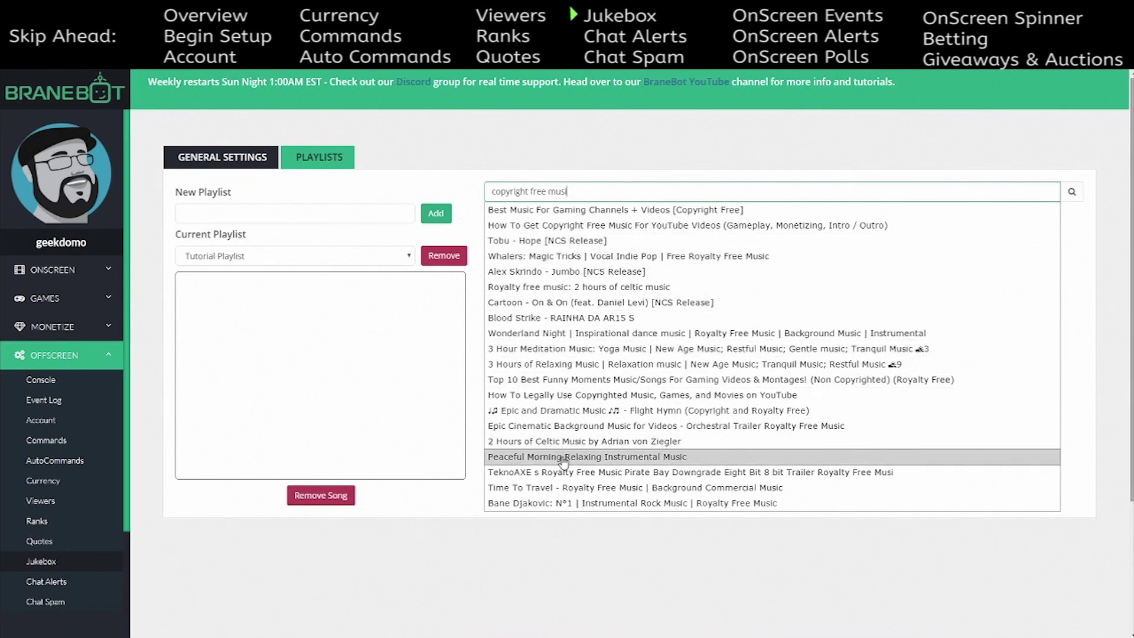
{"action": "left_click", "coordinate": [715, 432]}
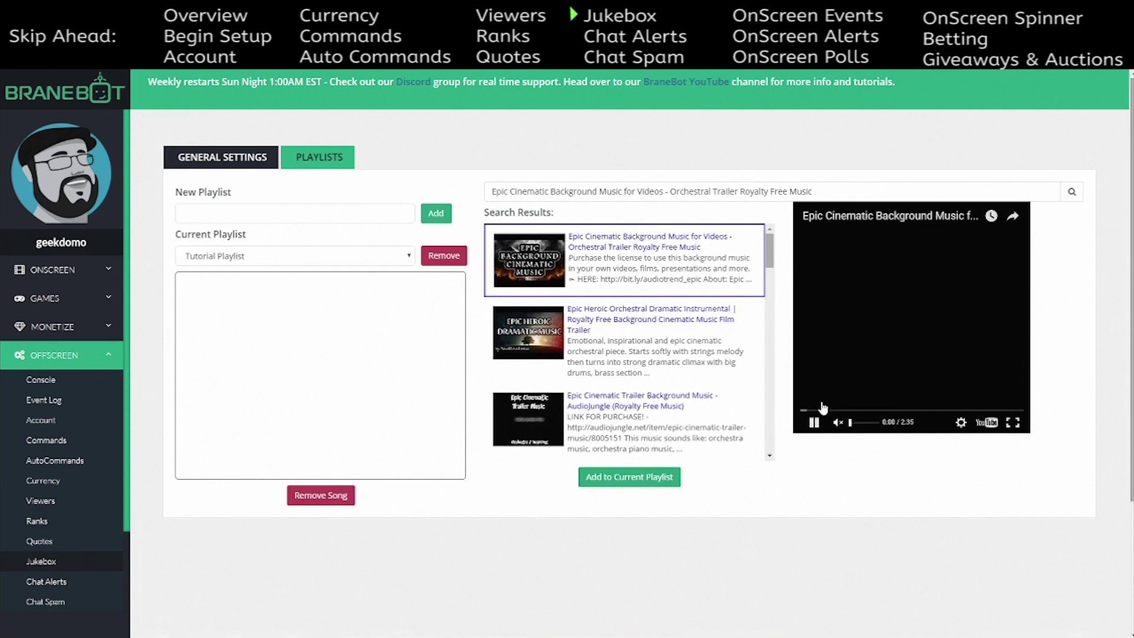
{"action": "left_click", "coordinate": [628, 481]}
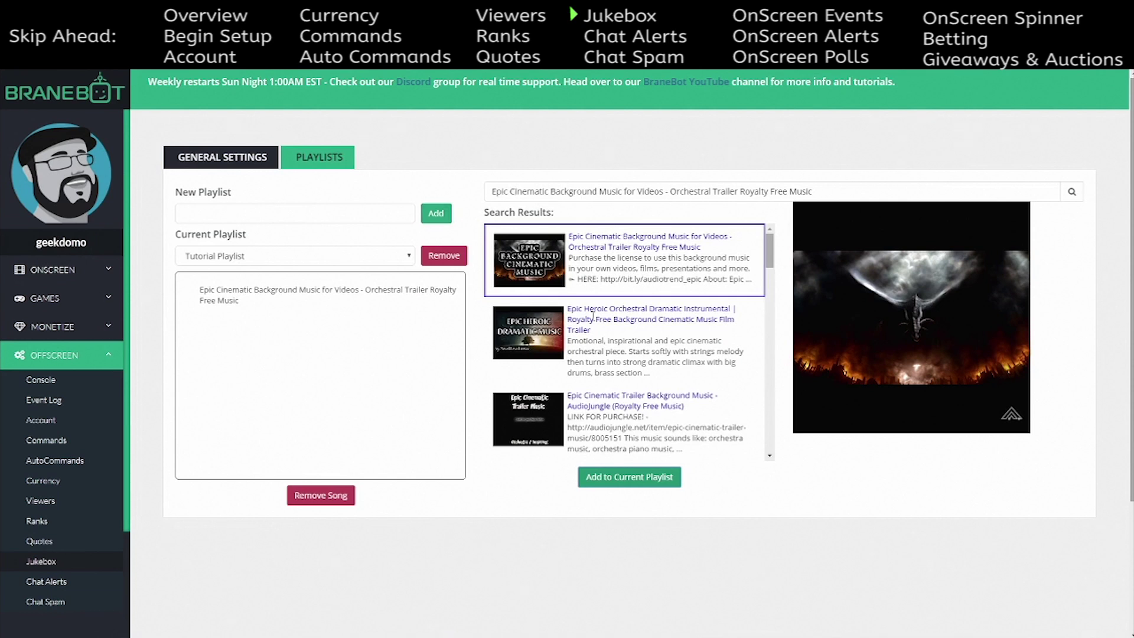
- Search 'monster cat' and add Pegboard Nerds - Heartbit (feat. Tia) to the playlist
{"action": "left_click", "coordinate": [553, 190]}
{"action": "left_click_drag", "start_coordinate": [816, 191], "coordinate": [480, 198]}
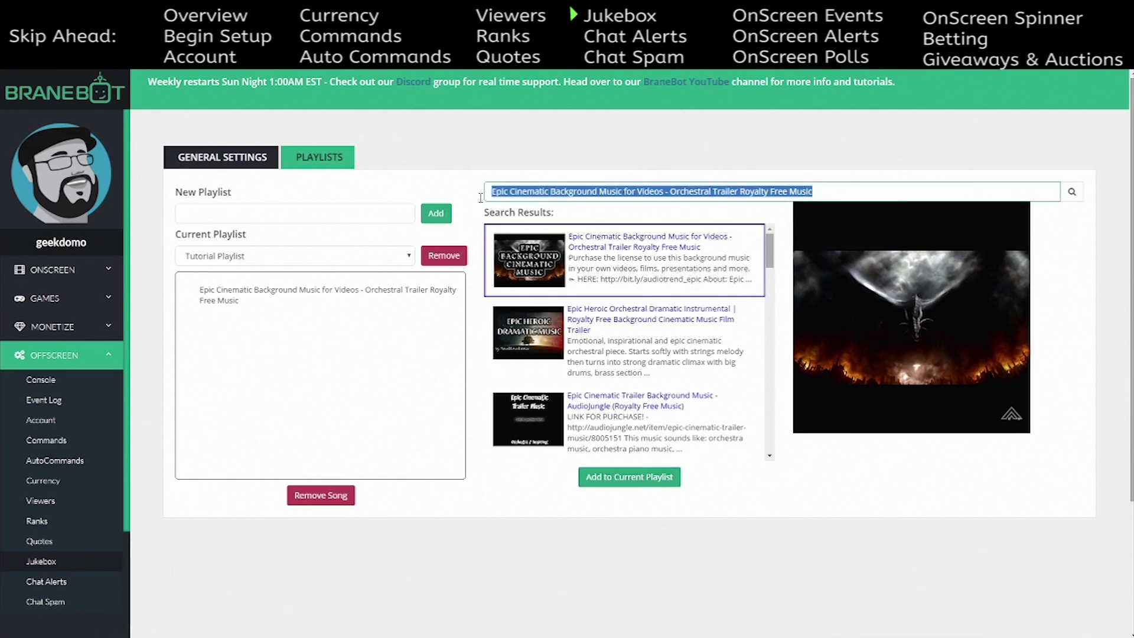
{"action": "type", "text": "most"}
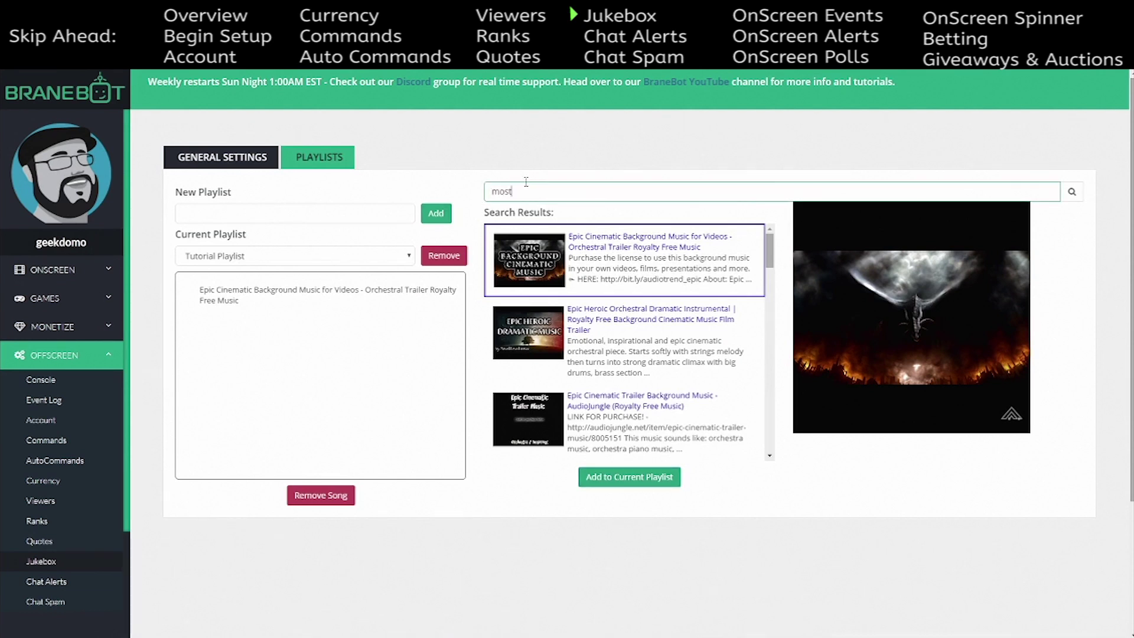
{"action": "key", "text": "BackSpace"}
{"action": "key", "text": "BackSpace"}
{"action": "type", "text": "nster ca"}
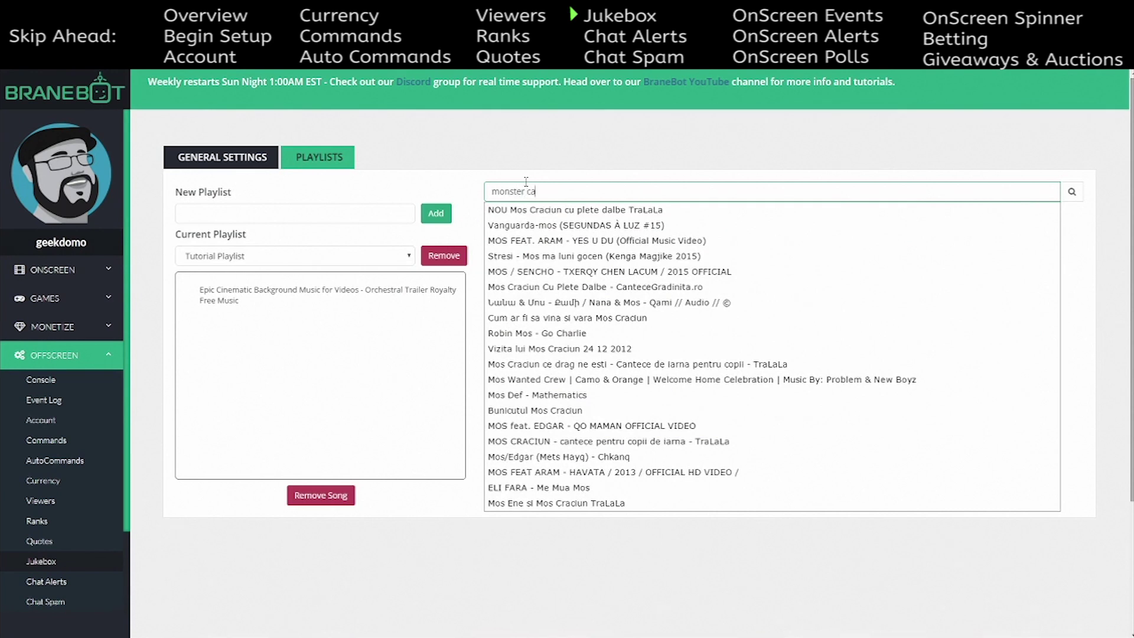
{"action": "type", "text": "t"}
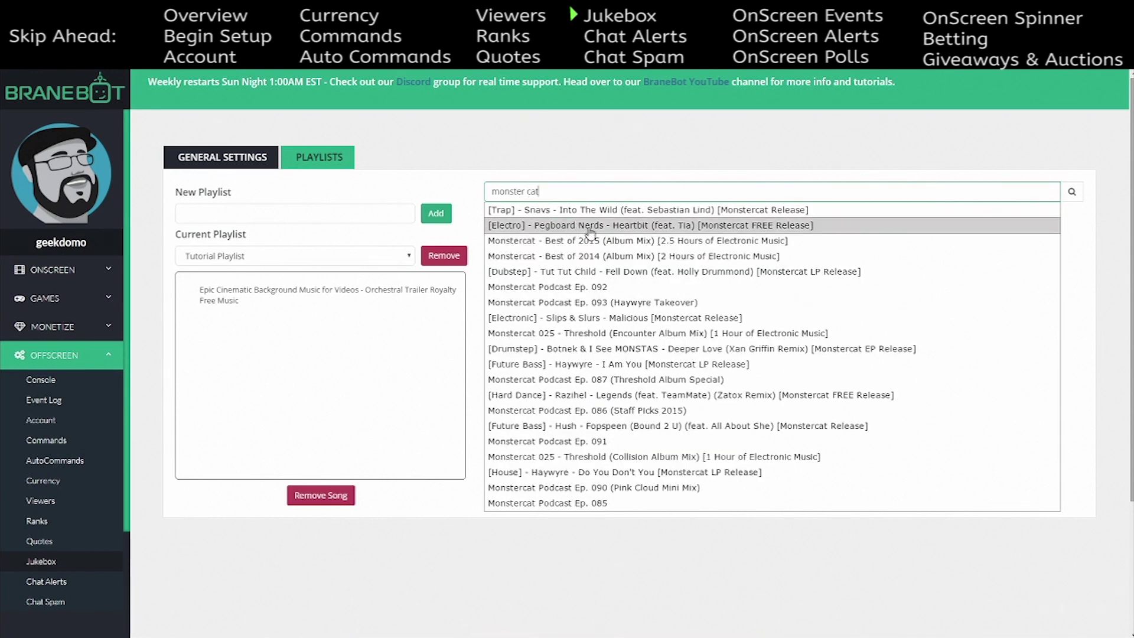
{"action": "left_click", "coordinate": [599, 231]}
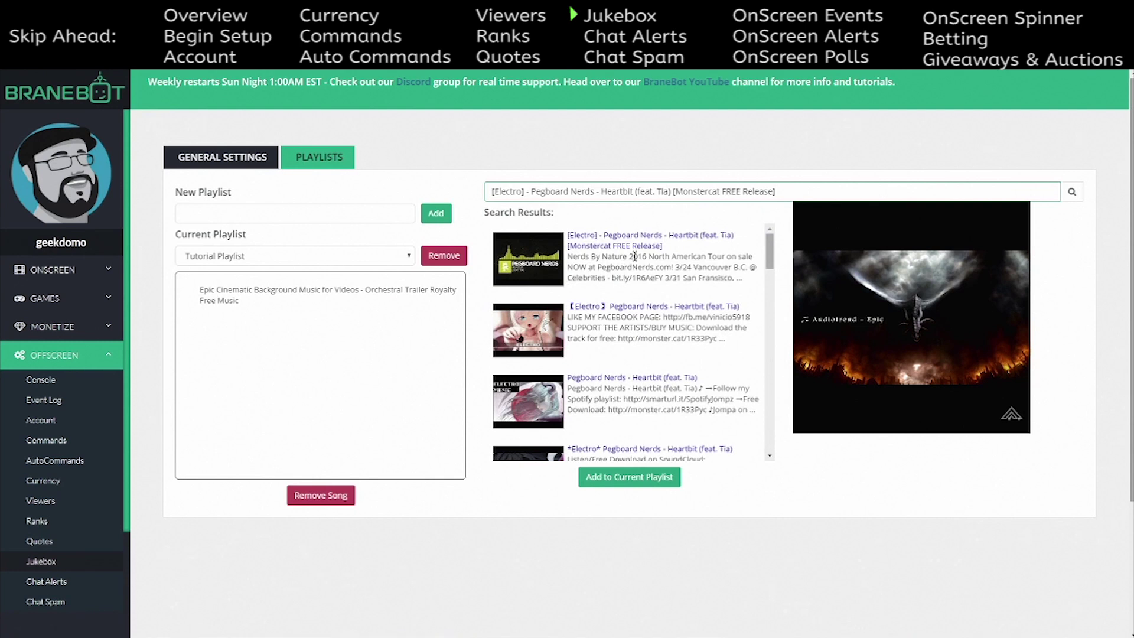
{"action": "left_click", "coordinate": [633, 247]}
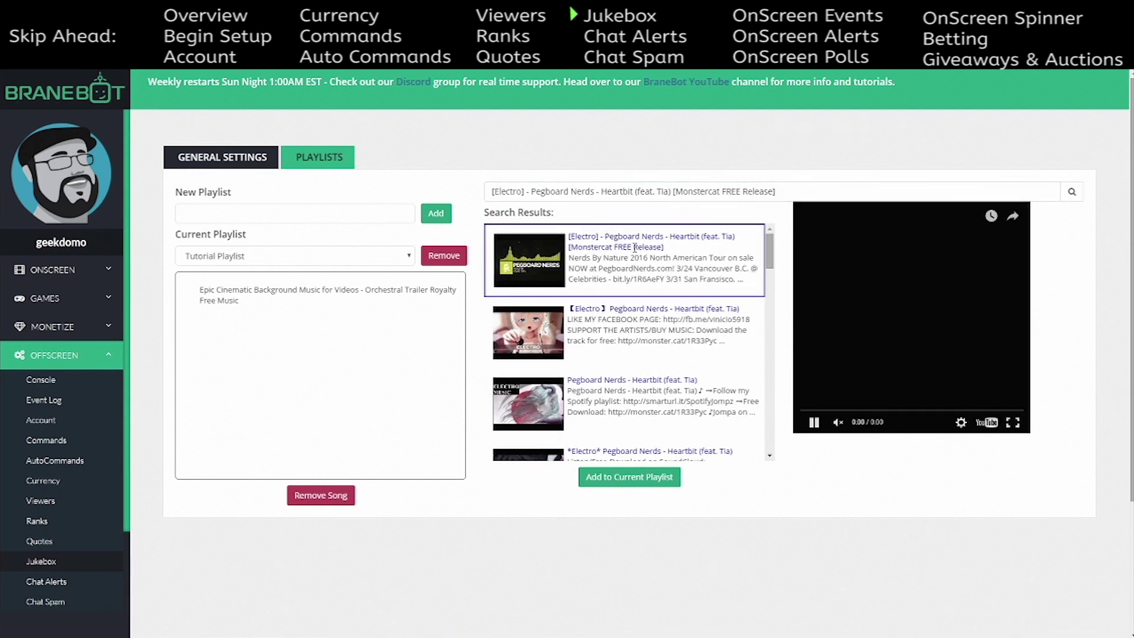
{"action": "left_click", "coordinate": [634, 487]}
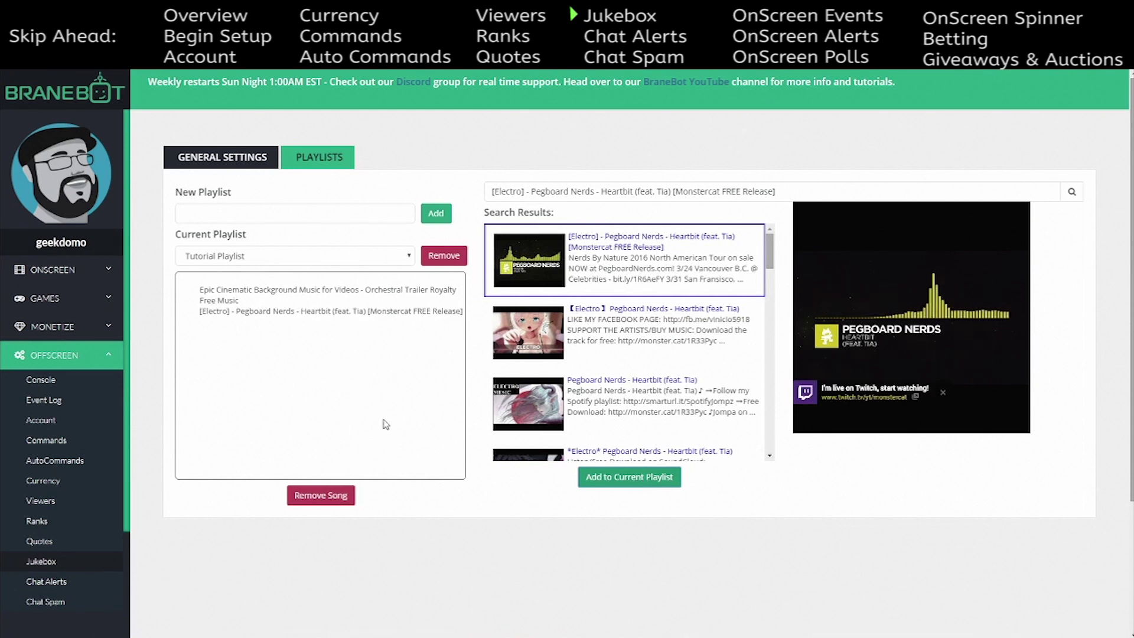
- Play the Epic Cinematic track from Tutorial Playlist in the preview player
{"action": "left_click", "coordinate": [302, 313]}
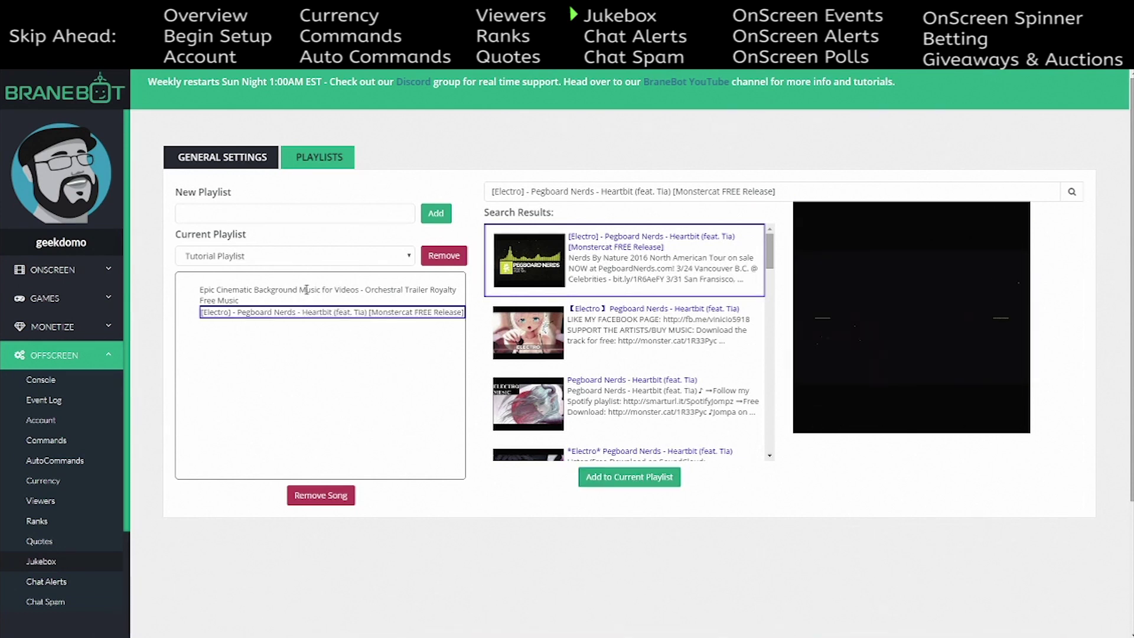
{"action": "left_click", "coordinate": [303, 293]}
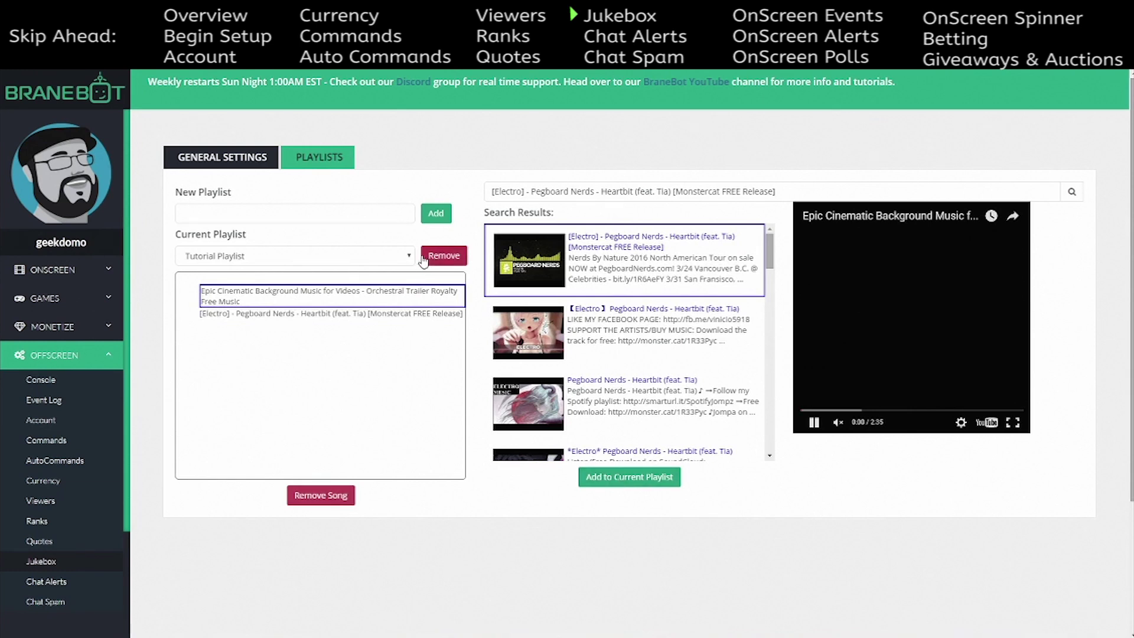
{"action": "left_click", "coordinate": [406, 257]}
{"action": "left_click", "coordinate": [407, 260]}
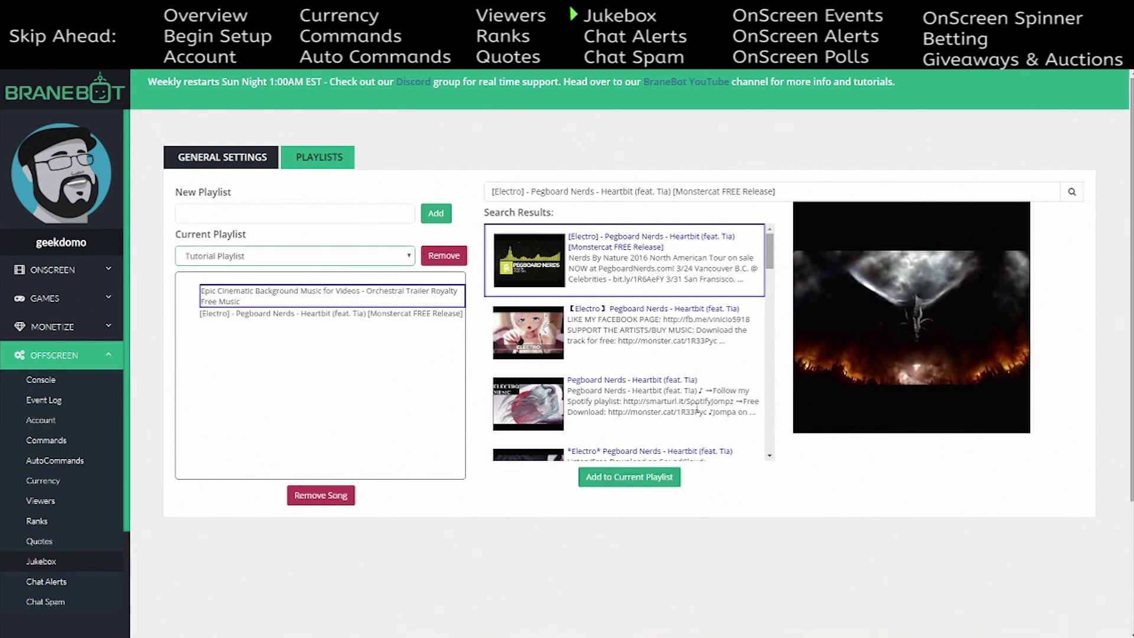
{"action": "left_click", "coordinate": [258, 159]}
{"action": "left_click", "coordinate": [308, 161]}
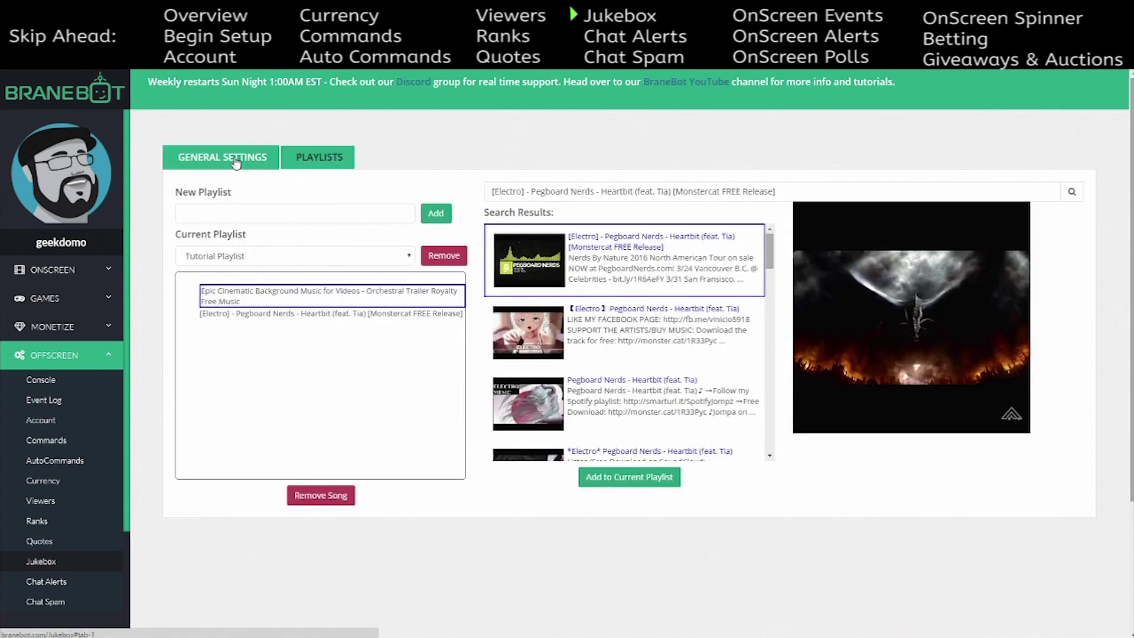
{"action": "left_click", "coordinate": [237, 164]}
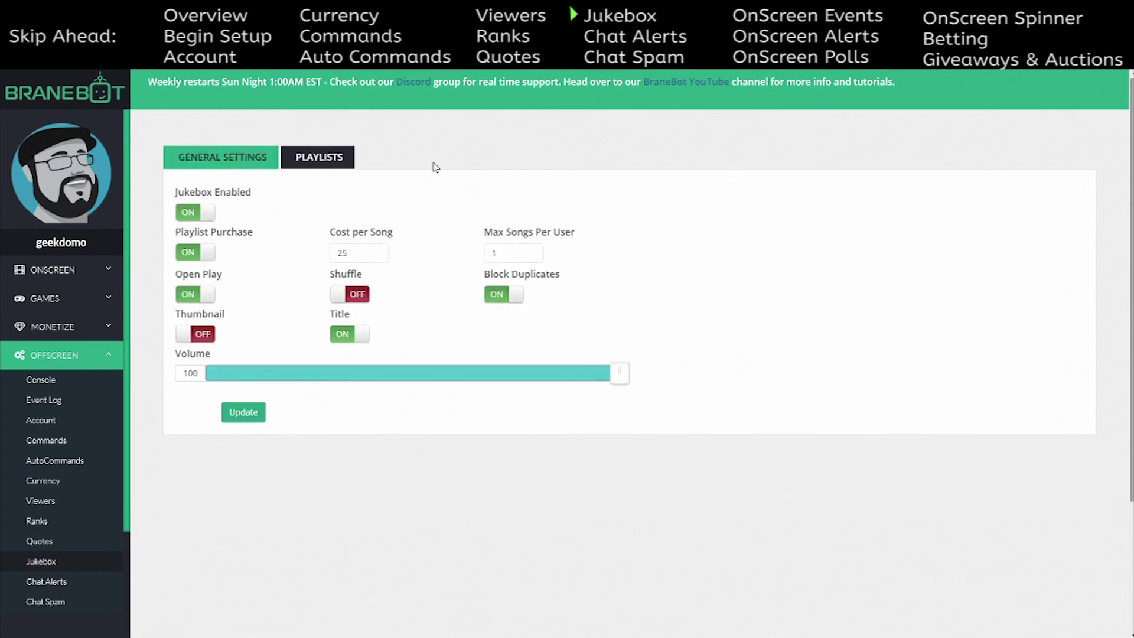
{"action": "left_click", "coordinate": [81, 584]}
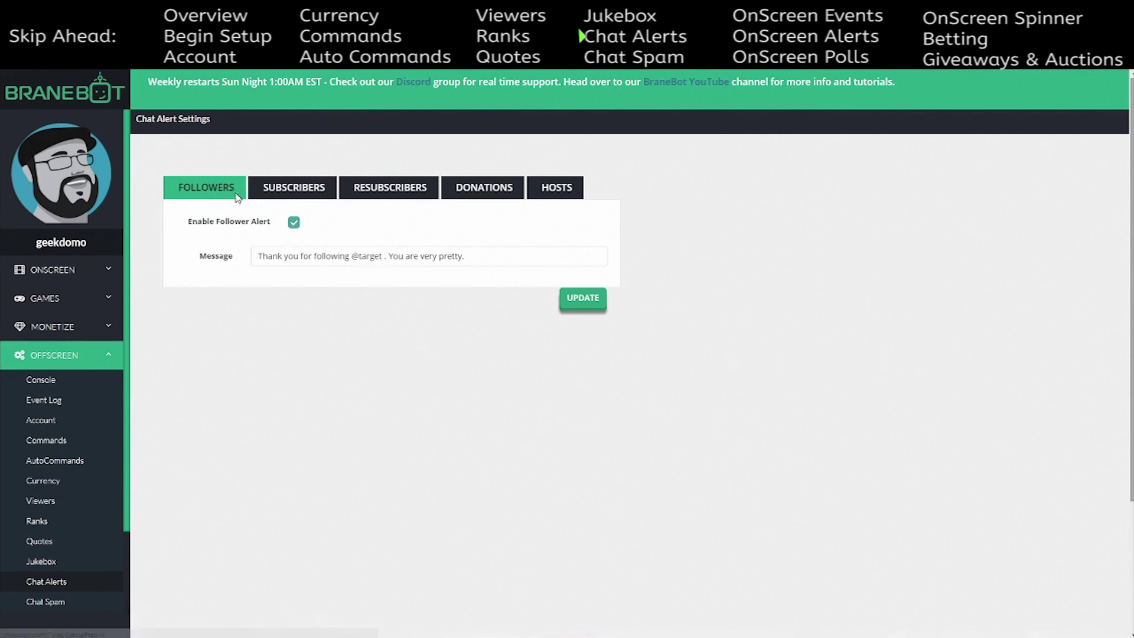
- Look through the subscriber, resubscriber, donation and hosts alert settings
{"action": "left_click", "coordinate": [294, 187]}
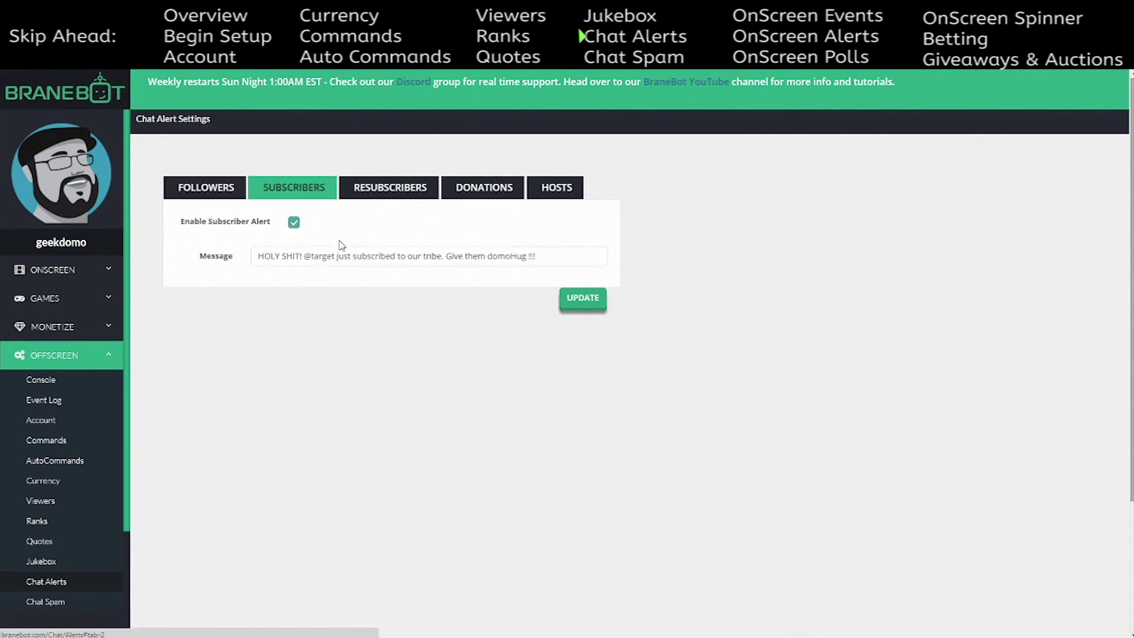
{"action": "left_click", "coordinate": [403, 197]}
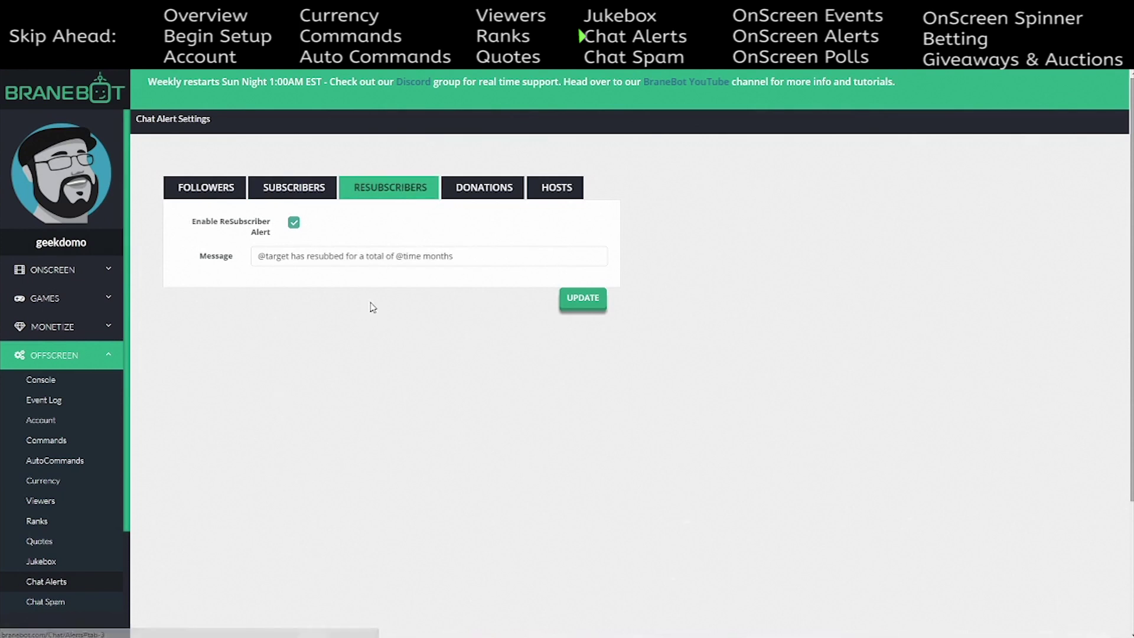
{"action": "left_click", "coordinate": [520, 195]}
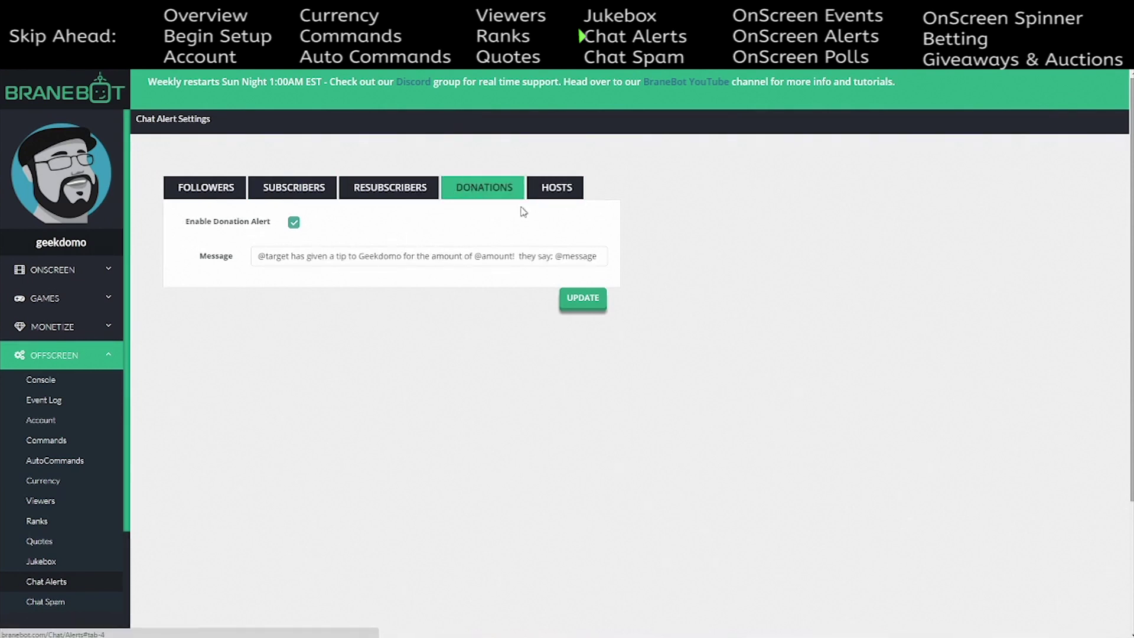
{"action": "left_click", "coordinate": [553, 188]}
- Enable the hosts alert with Min Viewers raised to 5, then go to Chat Spam
{"action": "left_click", "coordinate": [293, 222]}
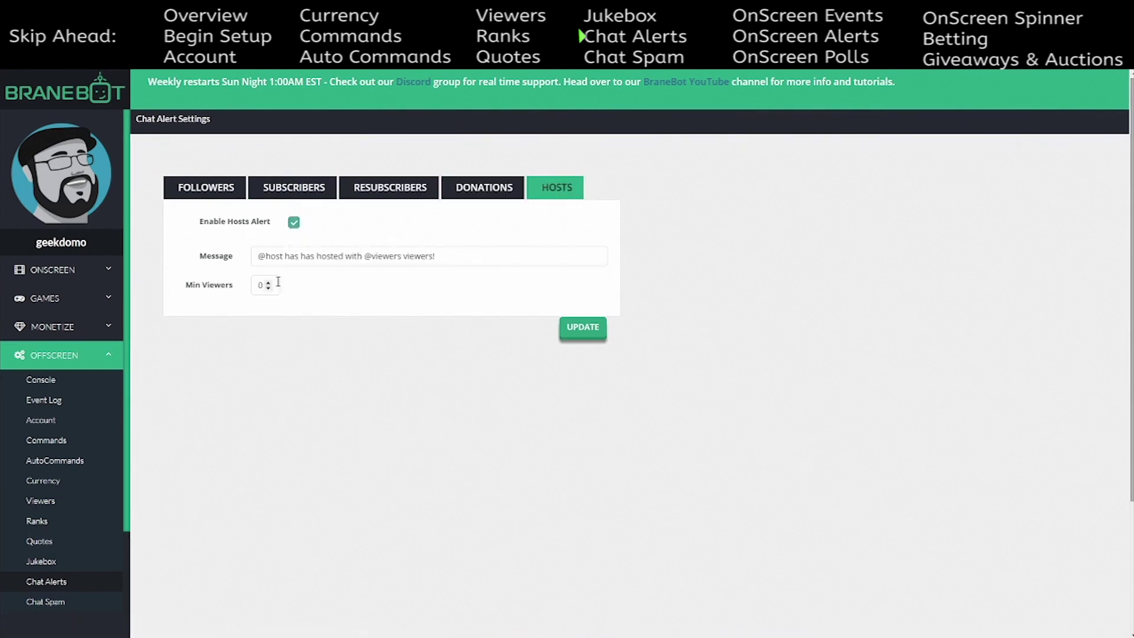
{"action": "left_click", "coordinate": [293, 228]}
{"action": "left_click", "coordinate": [268, 283]}
{"action": "left_click", "coordinate": [269, 282]}
{"action": "left_click", "coordinate": [294, 224]}
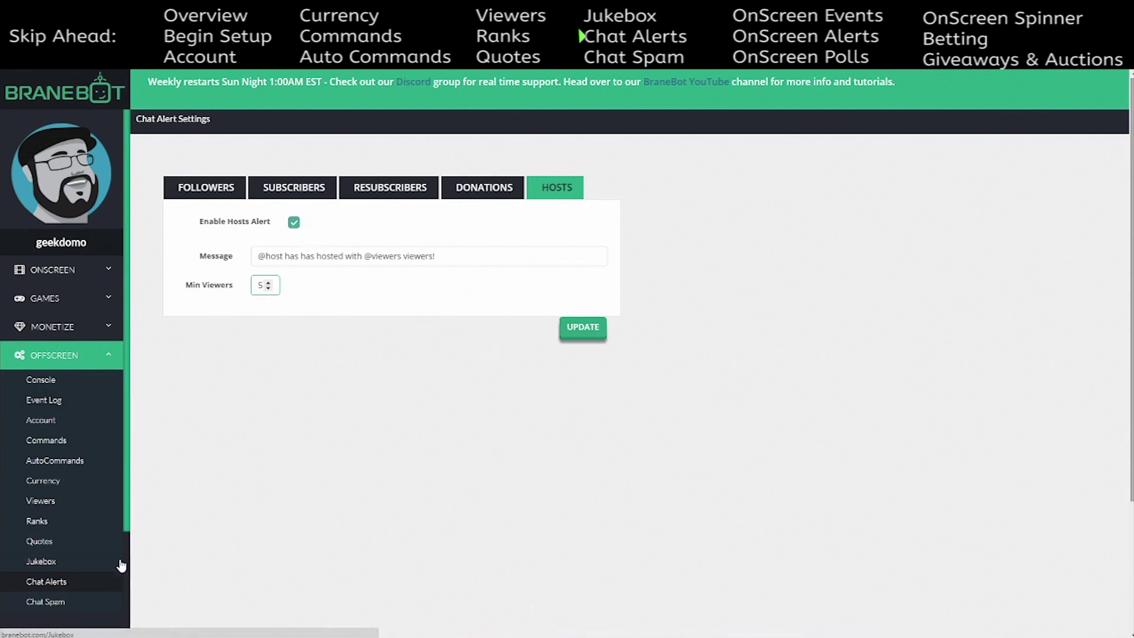
{"action": "left_click", "coordinate": [74, 601]}
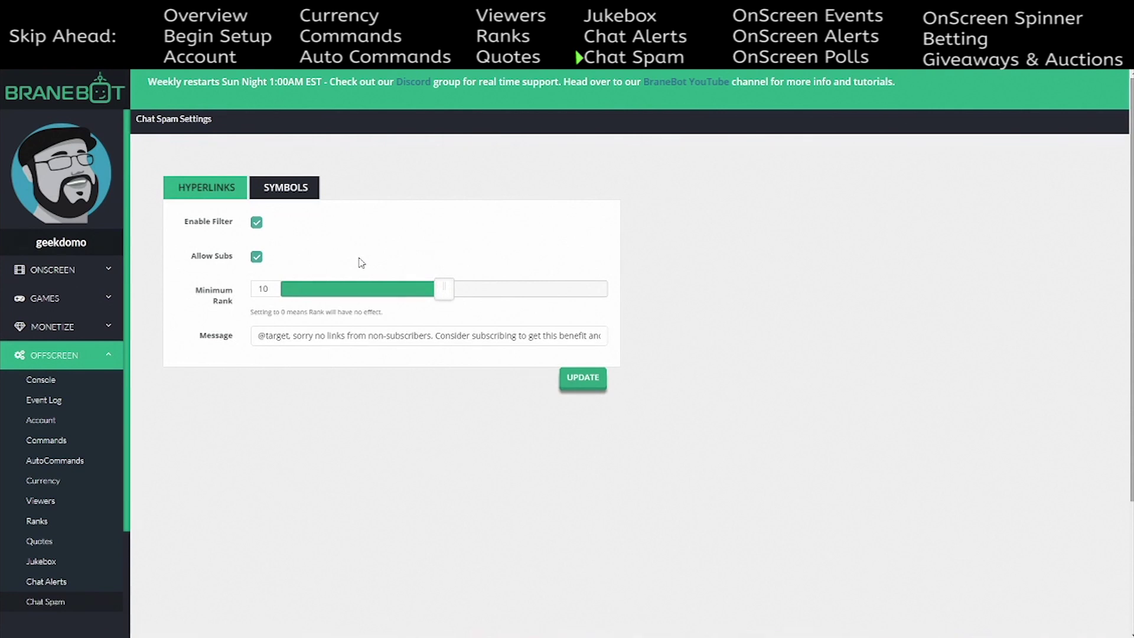
- Compare the Symbols and Hyperlinks spam filter settings
{"action": "left_click", "coordinate": [286, 191]}
{"action": "left_click", "coordinate": [207, 198]}
{"action": "left_click", "coordinate": [296, 188]}
{"action": "left_click", "coordinate": [230, 188]}
{"action": "left_click", "coordinate": [277, 188]}
{"action": "left_click", "coordinate": [235, 189]}
{"action": "left_click", "coordinate": [301, 193]}
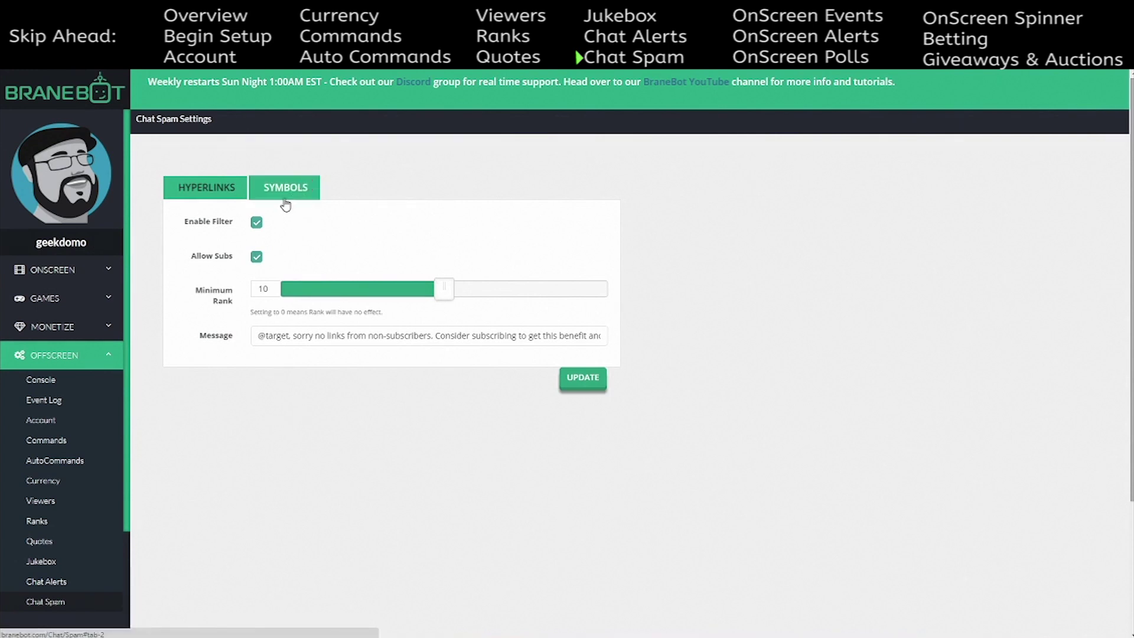
{"action": "left_click", "coordinate": [295, 189]}
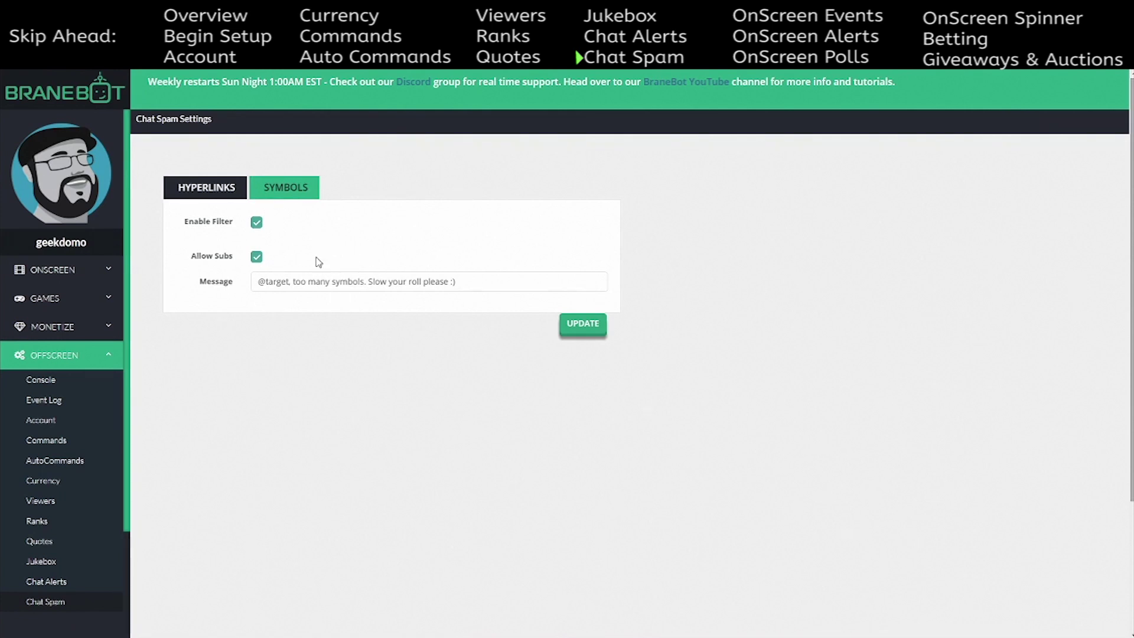
{"action": "left_click", "coordinate": [207, 190]}
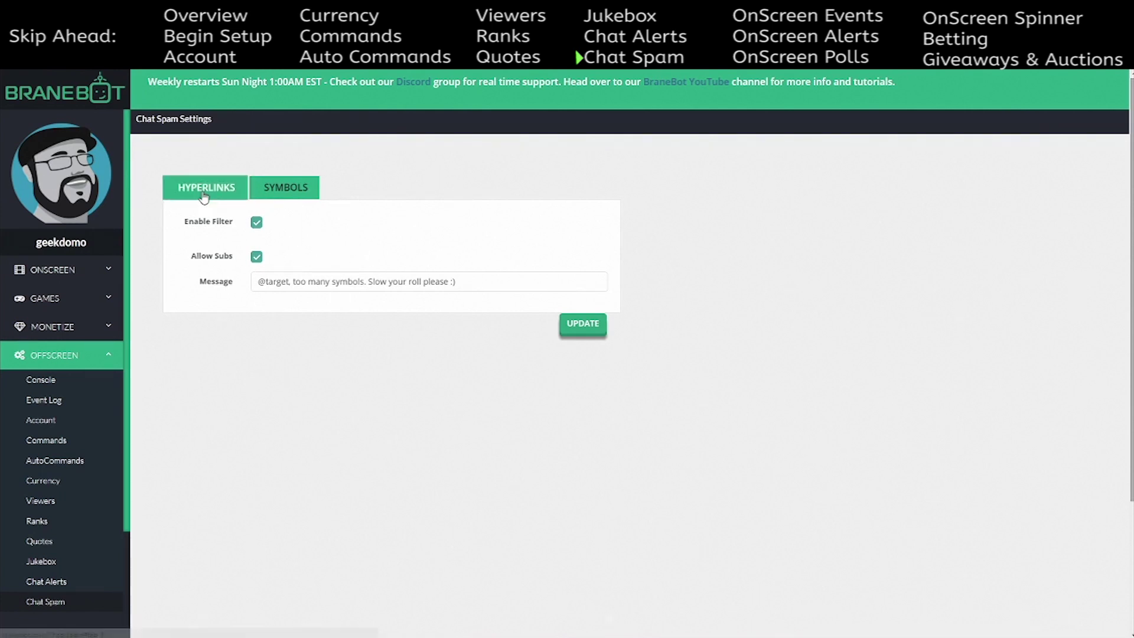
{"action": "left_click", "coordinate": [289, 195]}
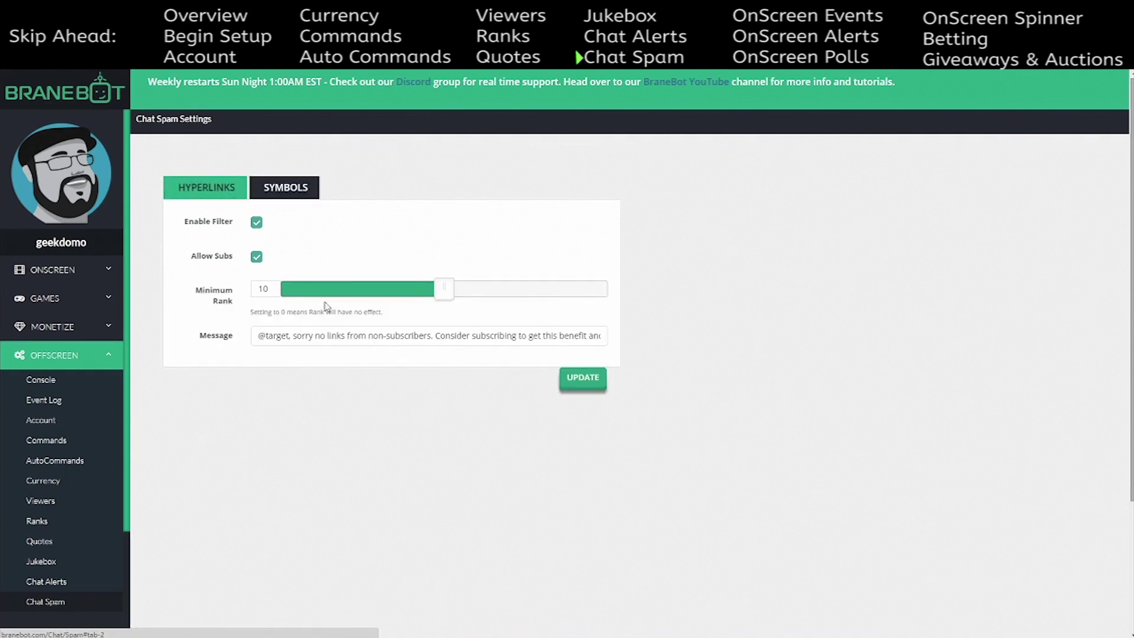
{"action": "left_click", "coordinate": [287, 190]}
- Review the minimum link rank and link warning message, then collapse the Offscreen menu
{"action": "mouse_move", "coordinate": [443, 295]}
{"action": "left_mouse_down"}
{"action": "mouse_move", "coordinate": [607, 289]}
{"action": "mouse_move", "coordinate": [358, 289]}
{"action": "mouse_move", "coordinate": [448, 286]}
{"action": "left_mouse_up"}
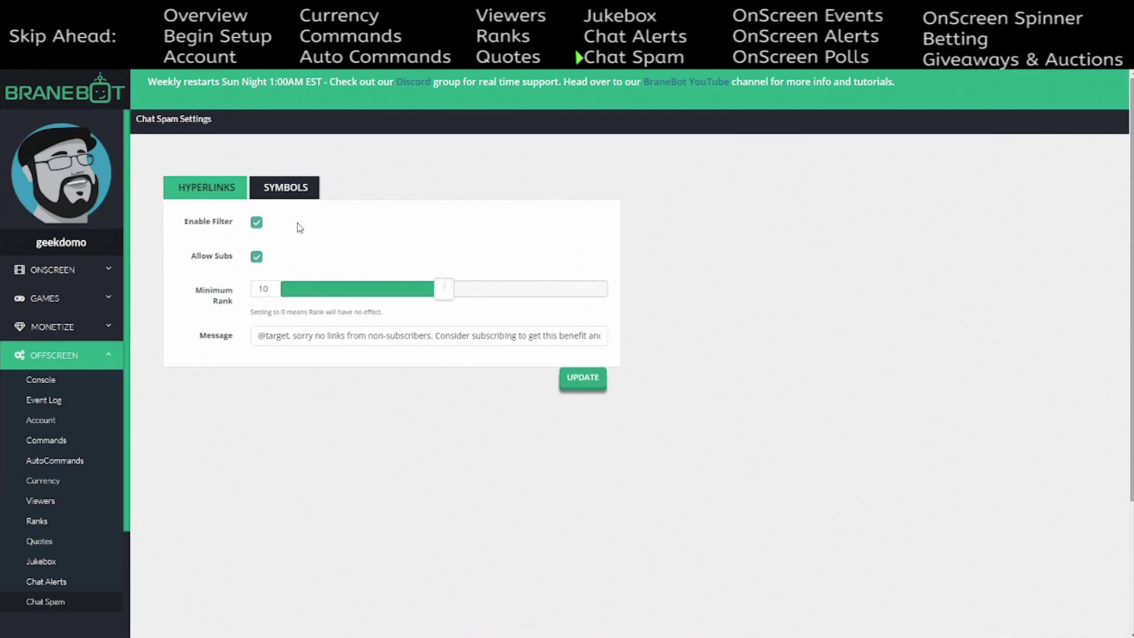
{"action": "left_click_drag", "start_coordinate": [259, 342], "coordinate": [643, 329]}
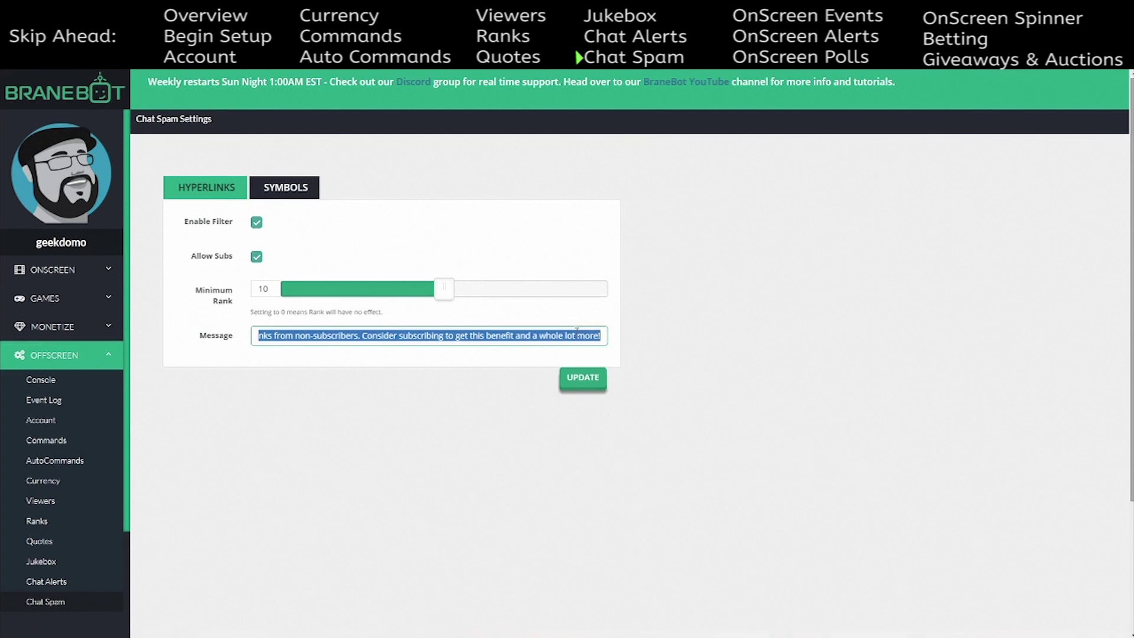
{"action": "left_click", "coordinate": [361, 329]}
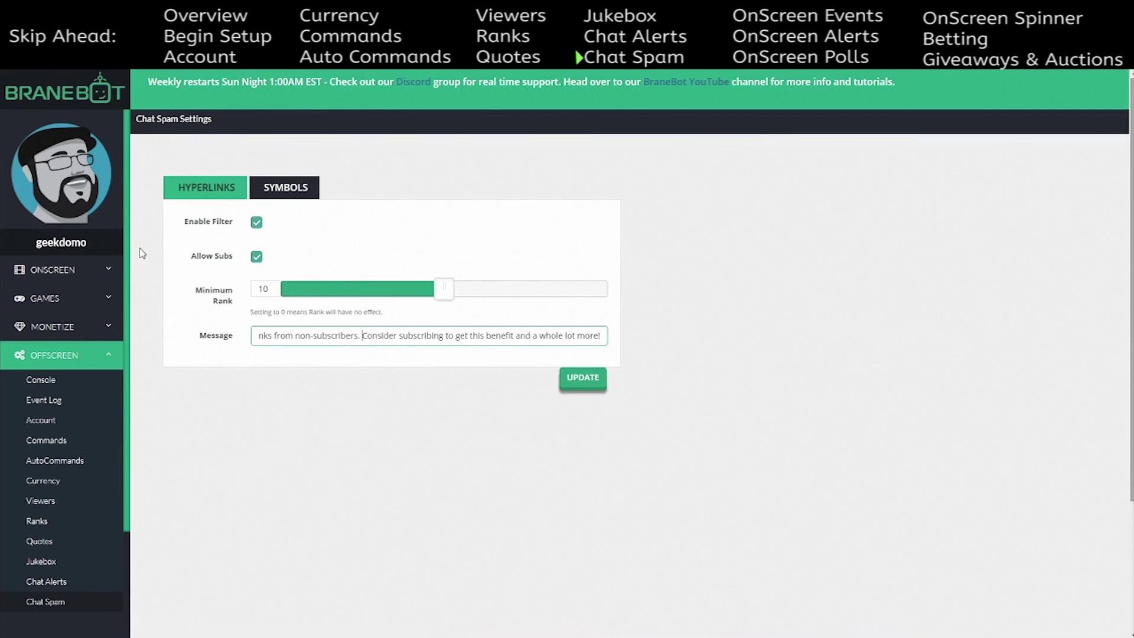
{"action": "left_click_drag", "start_coordinate": [125, 337], "coordinate": [125, 420]}
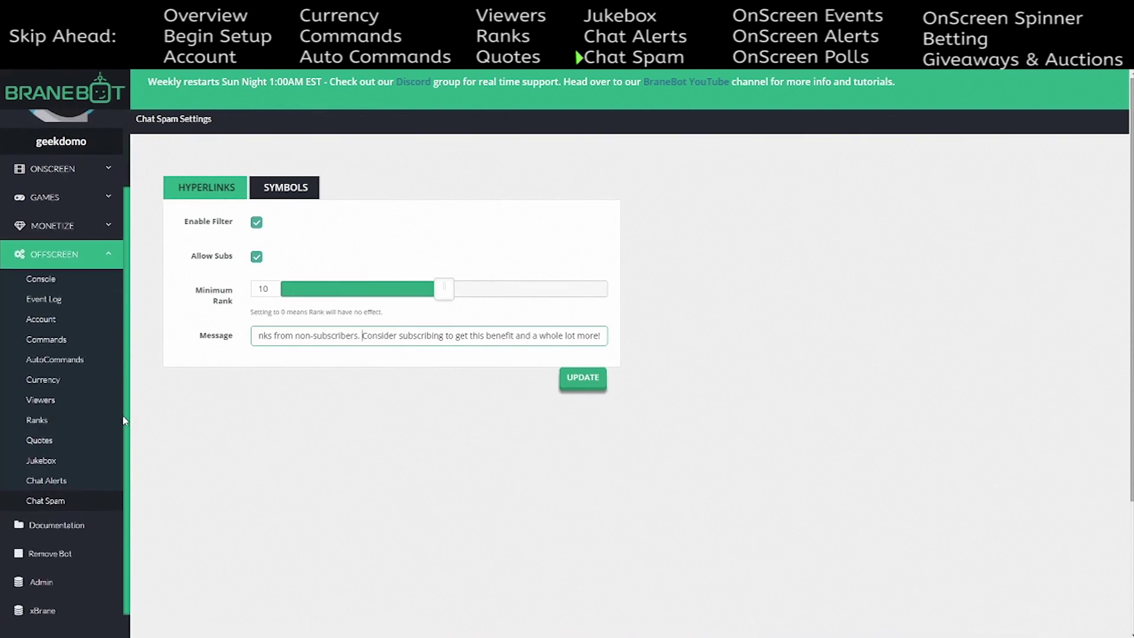
{"action": "scroll", "coordinate": [127, 449], "scroll_direction": "up", "scroll_amount": 2}
{"action": "left_click", "coordinate": [94, 359]}
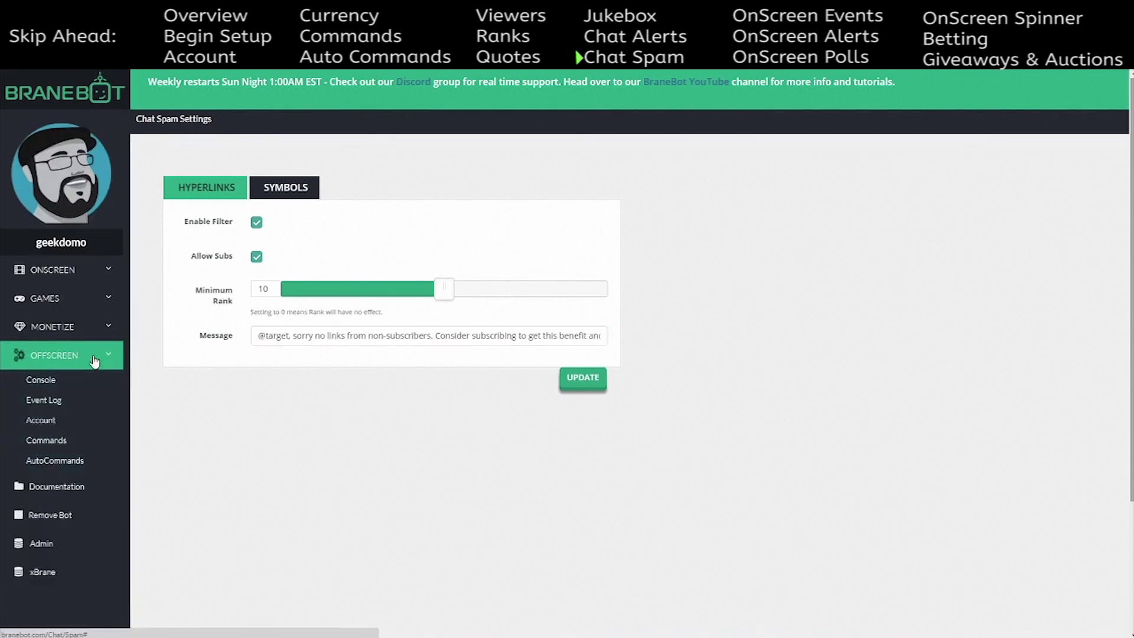
- Open ONSCREEN > Events showing Candy Bar style and Lato font, and move OBS aside
{"action": "left_click", "coordinate": [67, 276]}
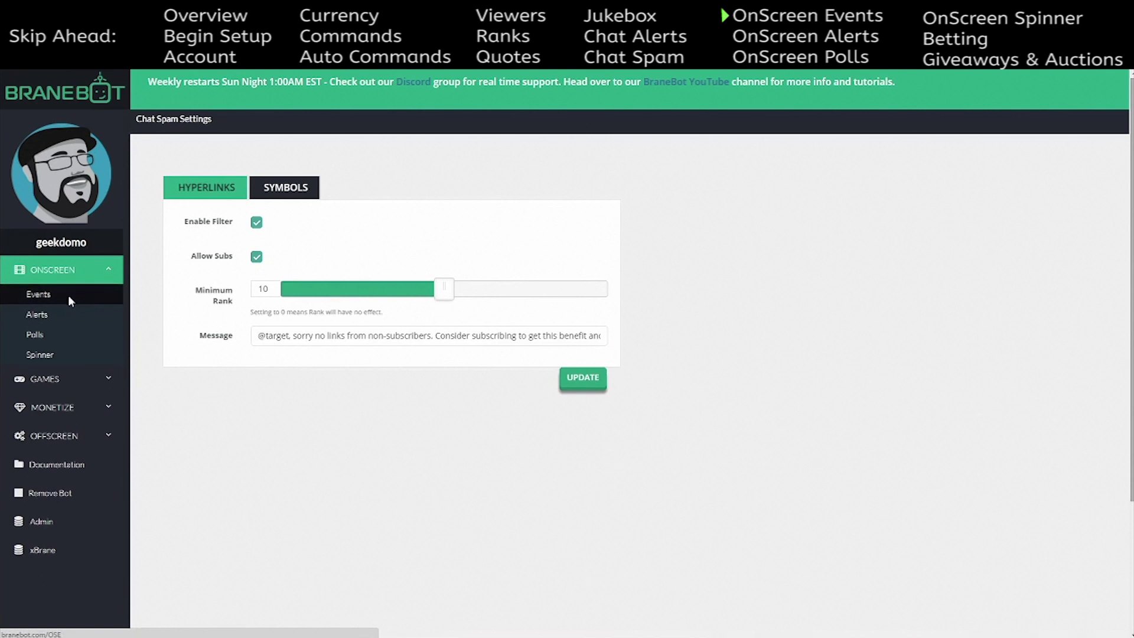
{"action": "left_click", "coordinate": [68, 295]}
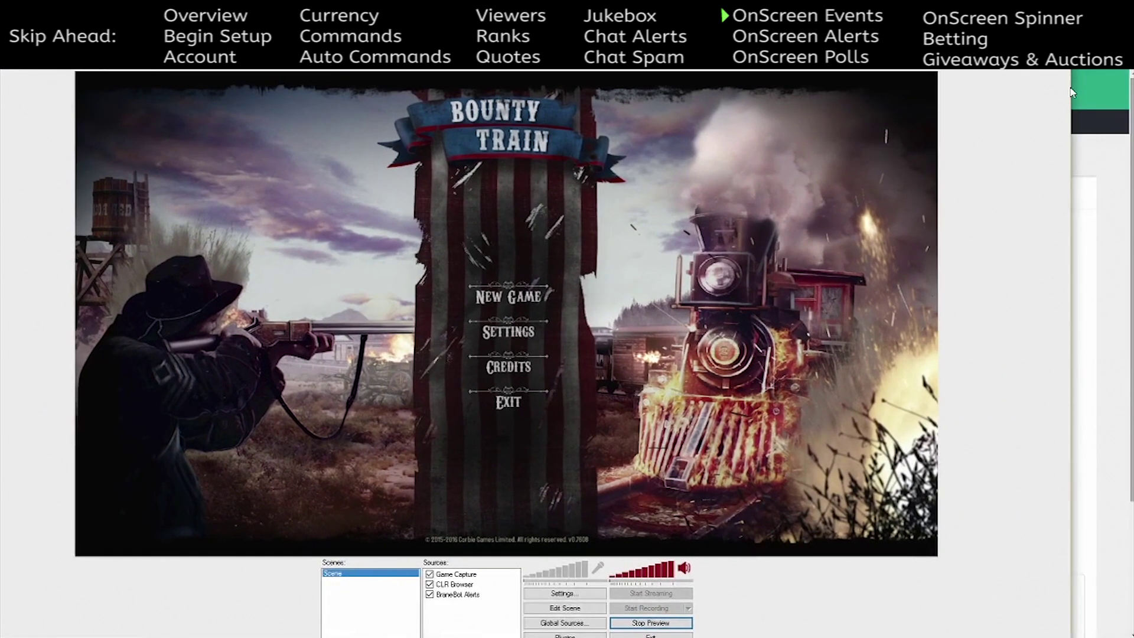
{"action": "left_click_drag", "start_coordinate": [1074, 91], "coordinate": [684, 127]}
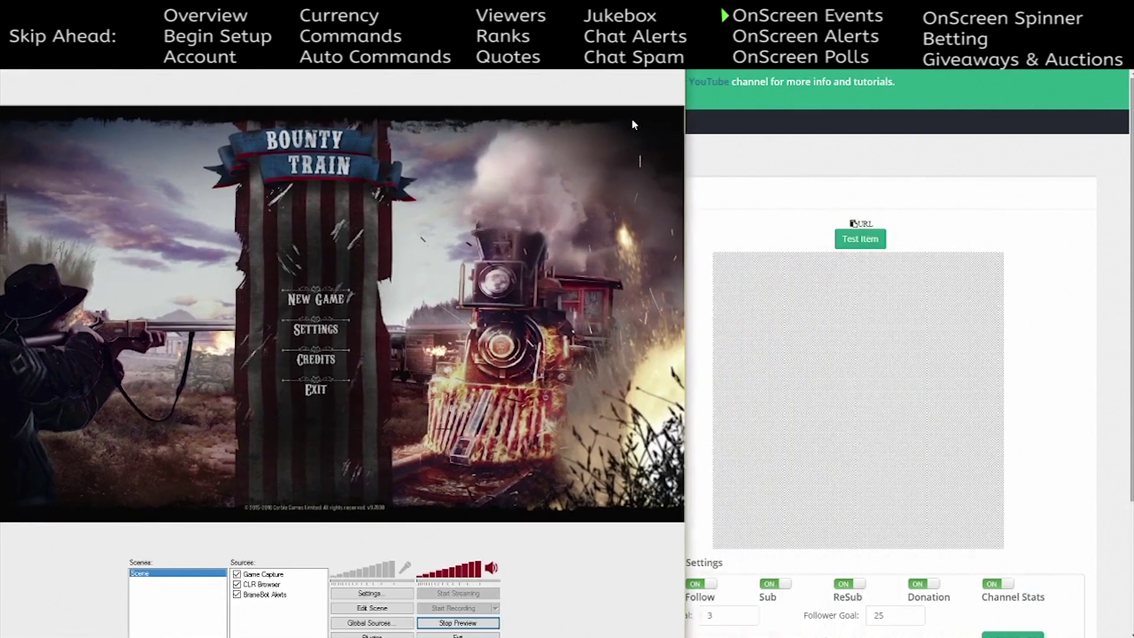
{"action": "left_click_drag", "start_coordinate": [407, 59], "coordinate": [1133, 73]}
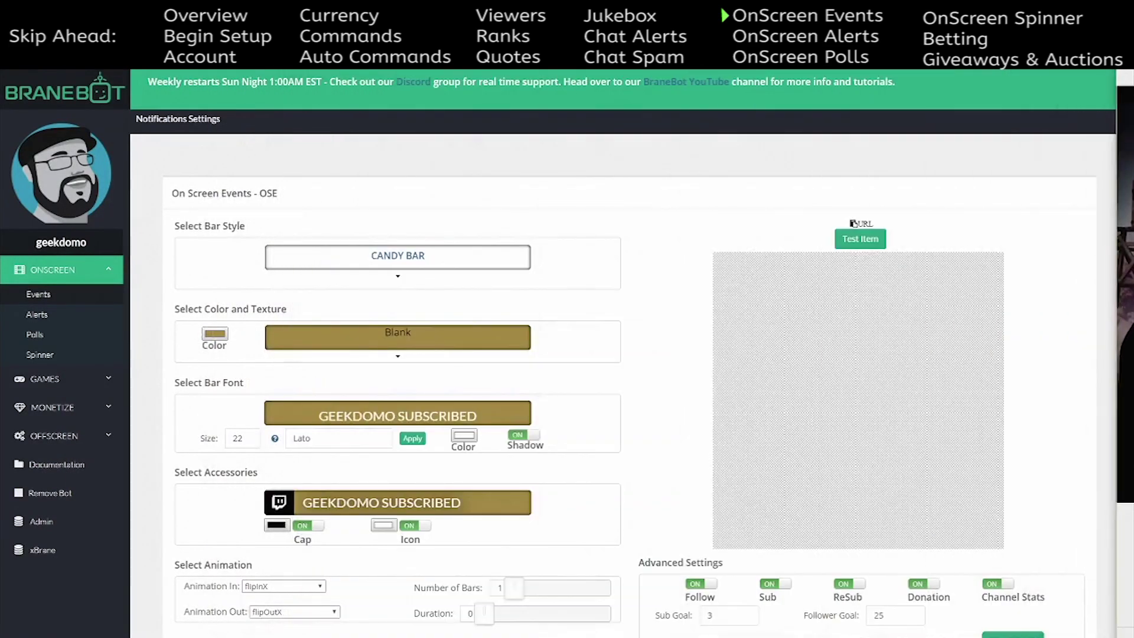
- Try the Bubble bar style, keep Candy Bar, and send three test events to the preview
{"action": "left_click", "coordinate": [381, 266]}
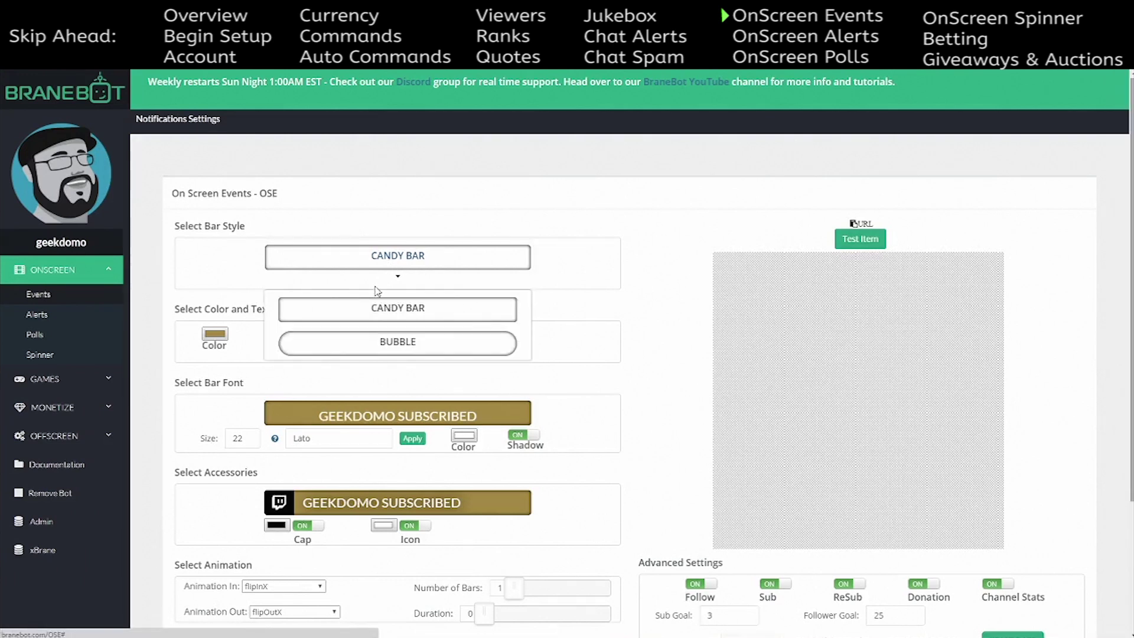
{"action": "left_click", "coordinate": [386, 346]}
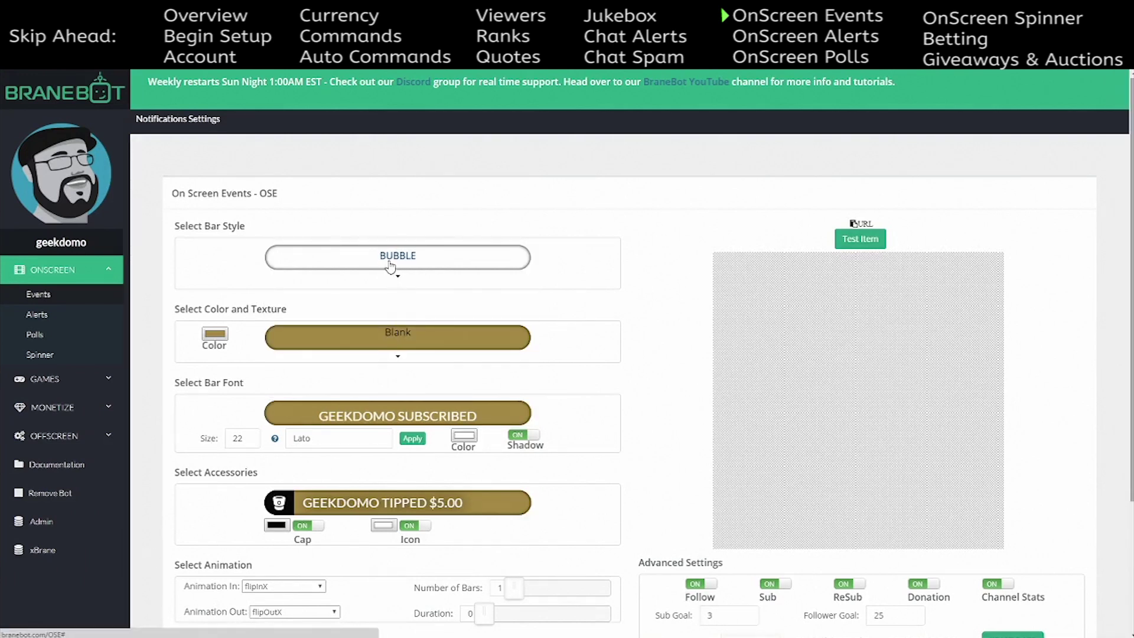
{"action": "left_click", "coordinate": [393, 276]}
{"action": "left_click", "coordinate": [399, 323]}
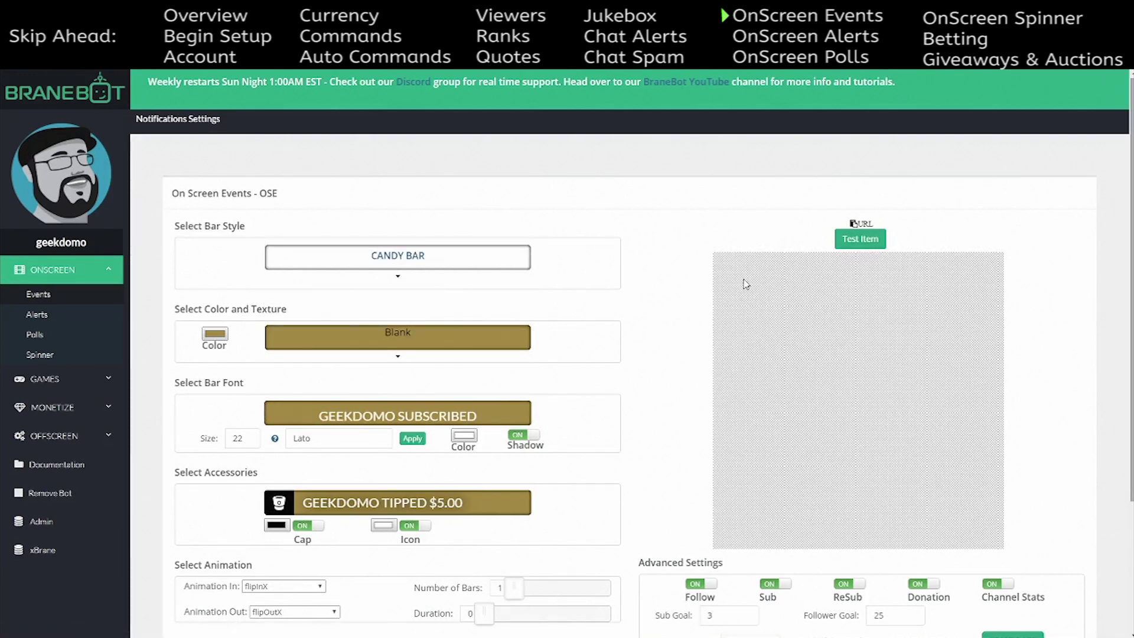
{"action": "left_click", "coordinate": [857, 248]}
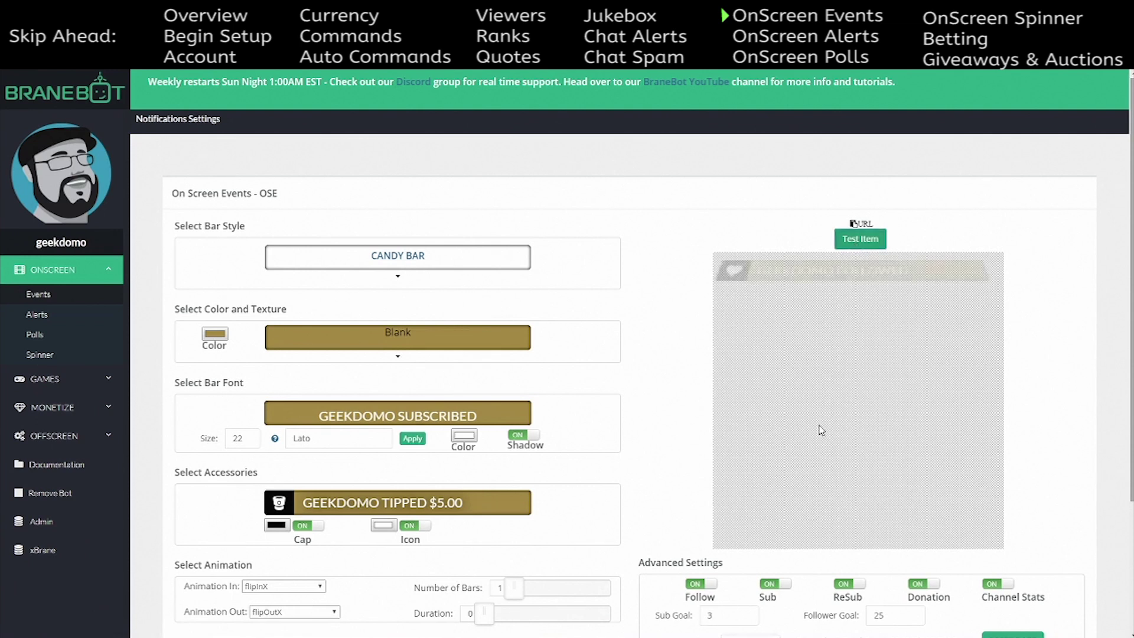
{"action": "left_click", "coordinate": [860, 244]}
{"action": "left_click", "coordinate": [861, 244]}
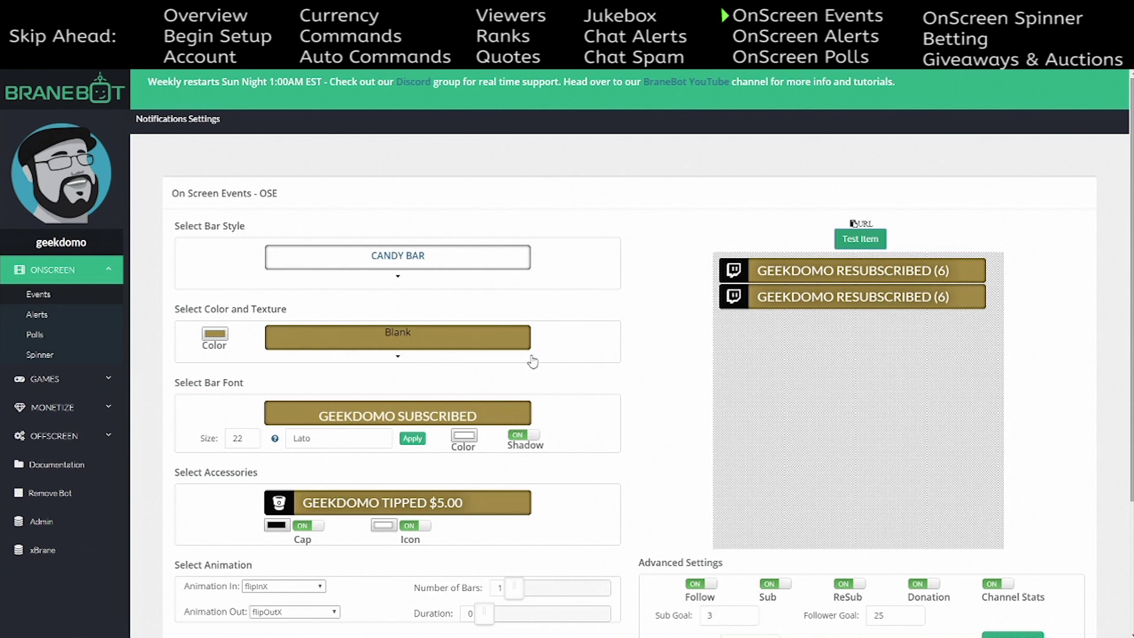
{"action": "left_click", "coordinate": [408, 253]}
{"action": "left_click", "coordinate": [390, 307]}
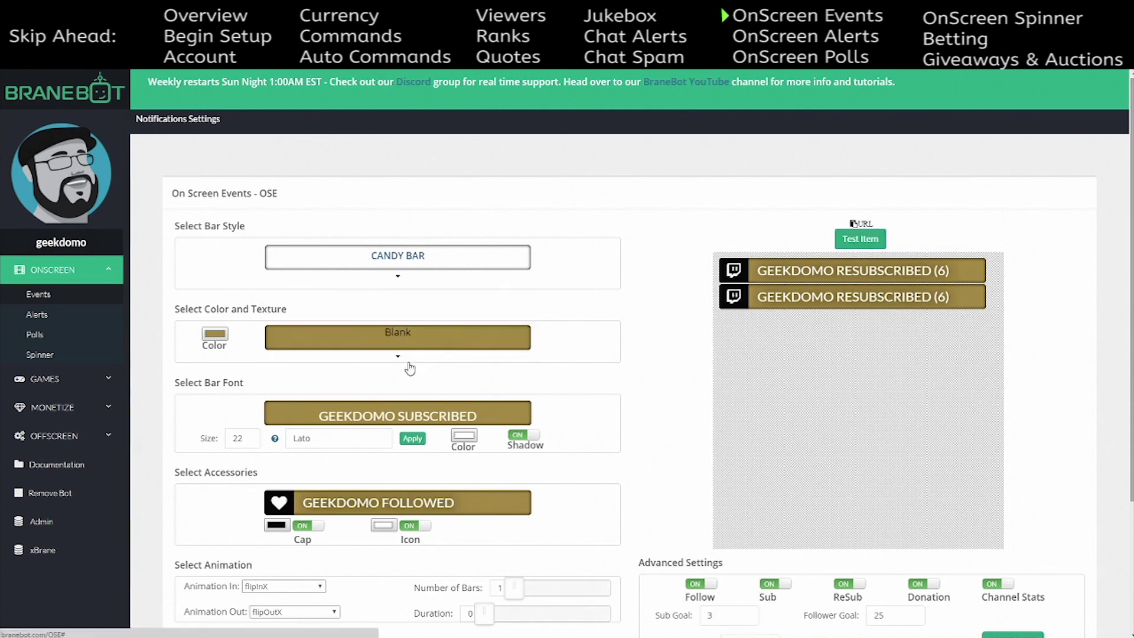
- Try the BrassAndMetal and Brushed textures and brighten the bar colour to gold
{"action": "left_click", "coordinate": [394, 342]}
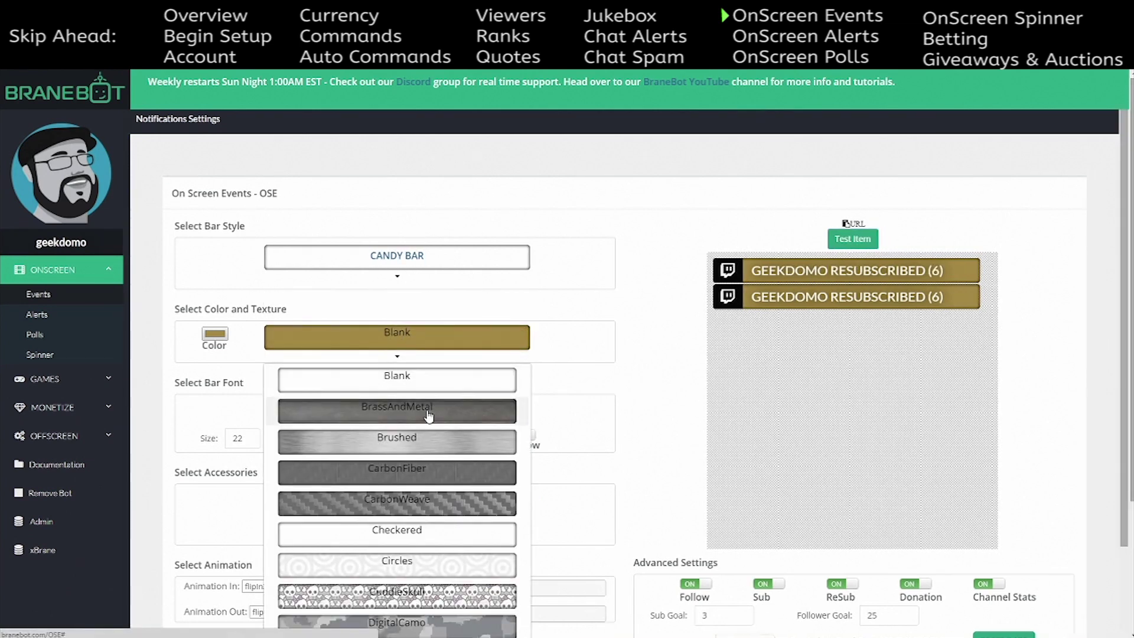
{"action": "left_click", "coordinate": [429, 416]}
{"action": "left_click", "coordinate": [412, 339]}
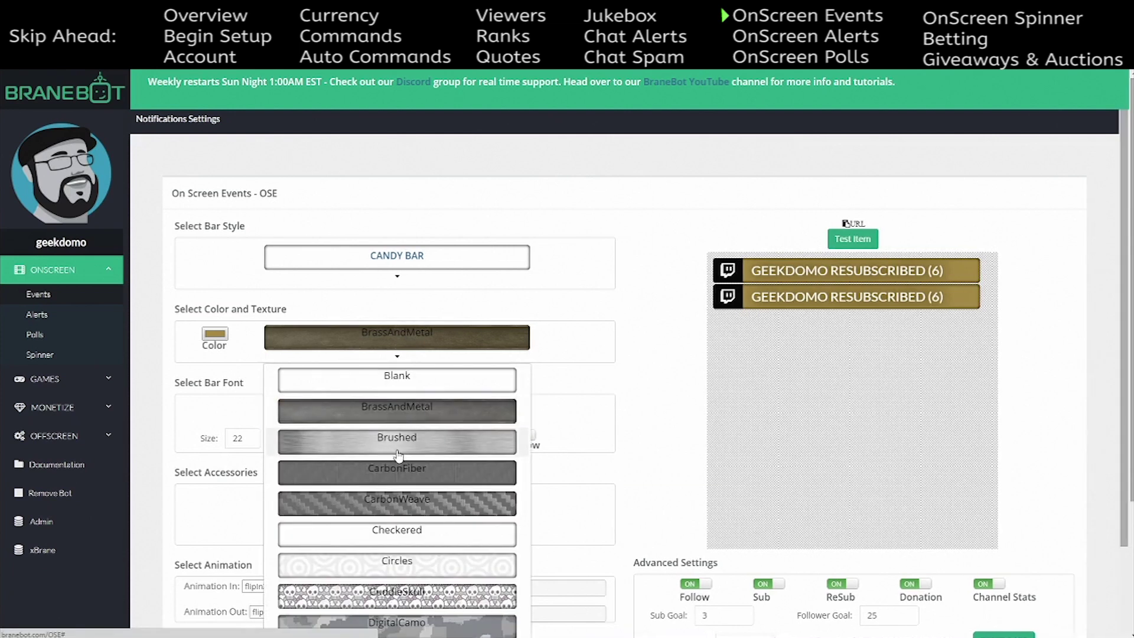
{"action": "left_click", "coordinate": [398, 455]}
{"action": "left_click", "coordinate": [215, 335]}
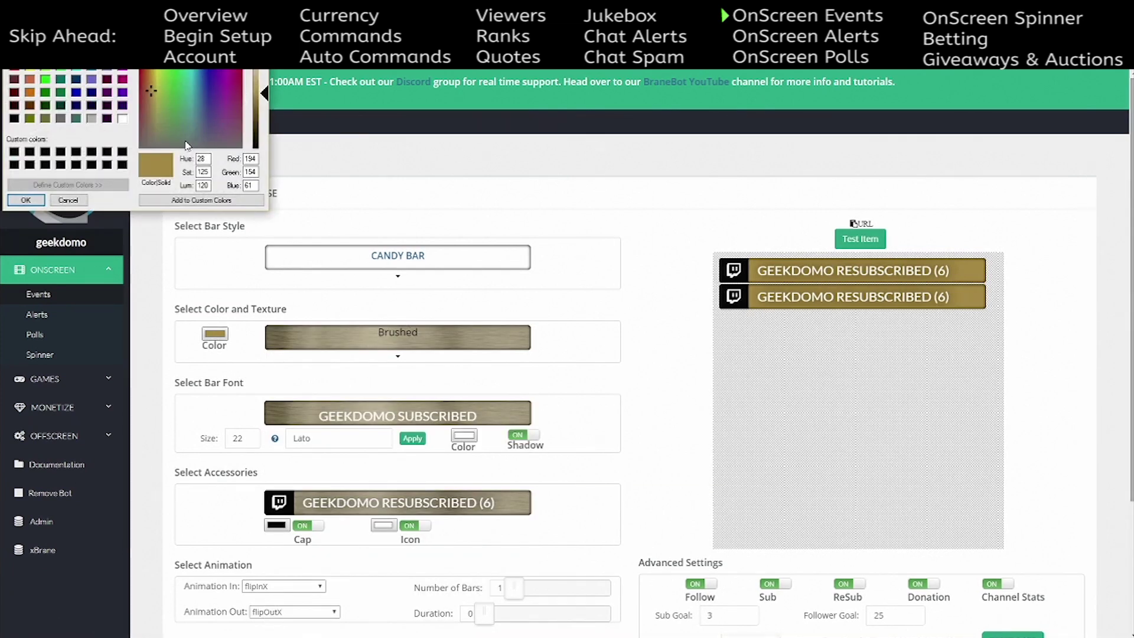
{"action": "mouse_move", "coordinate": [155, 89]}
{"action": "left_mouse_down"}
{"action": "mouse_move", "coordinate": [156, 72]}
{"action": "mouse_move", "coordinate": [165, 87]}
{"action": "left_mouse_up"}
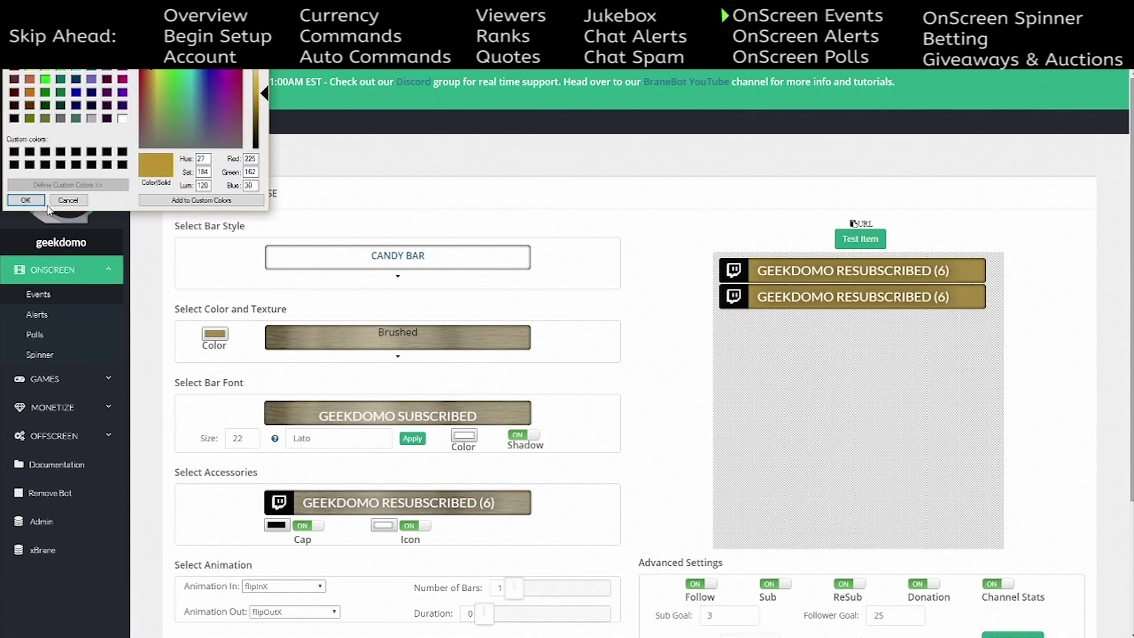
{"action": "left_click", "coordinate": [26, 200]}
- Switch to the Circles texture with a teal bar colour
{"action": "left_click", "coordinate": [424, 353]}
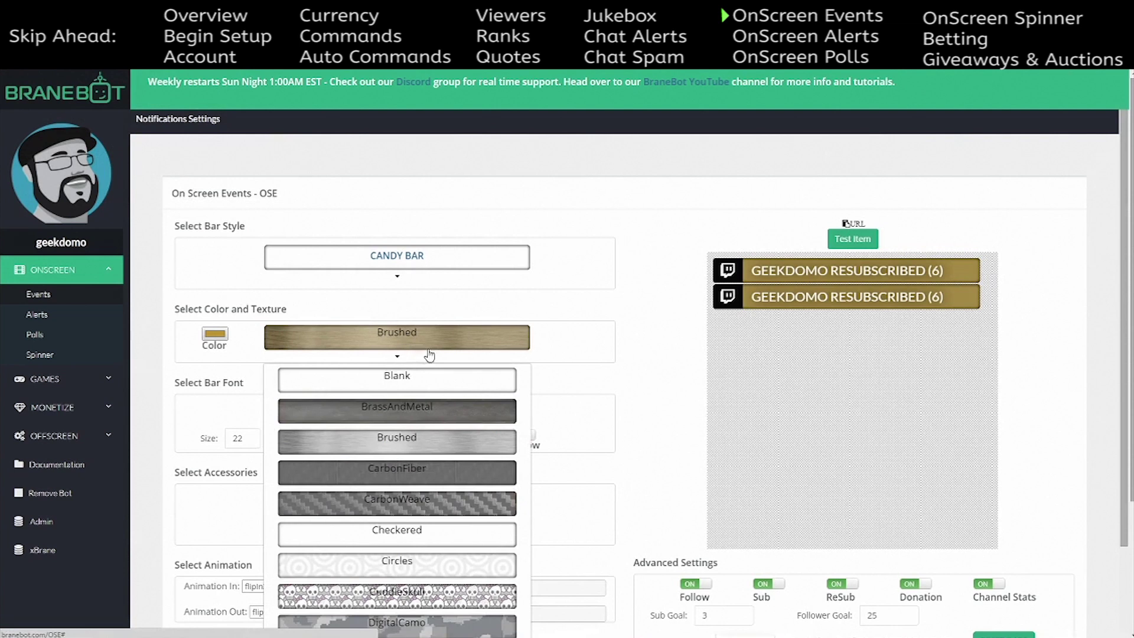
{"action": "left_click", "coordinate": [411, 566]}
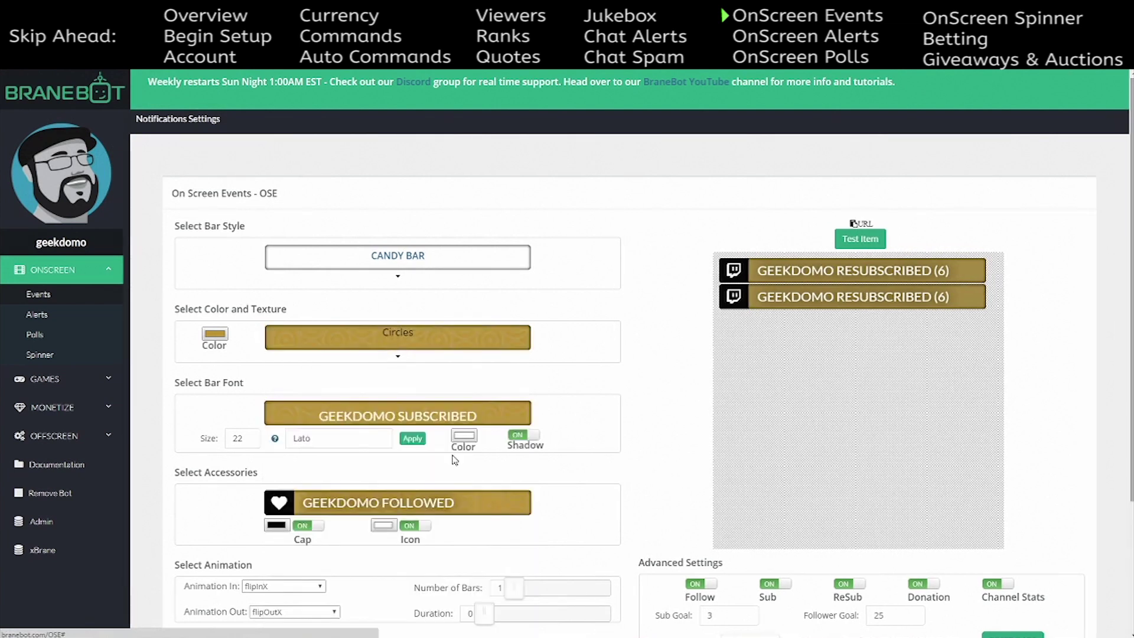
{"action": "left_click", "coordinate": [214, 335]}
{"action": "left_click", "coordinate": [191, 85]}
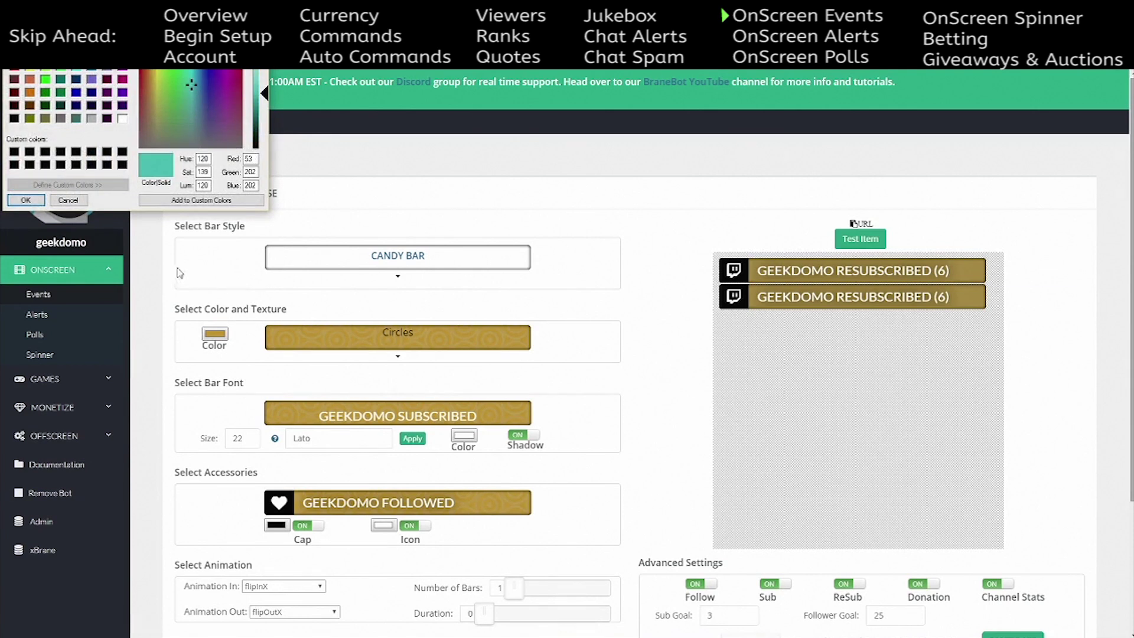
{"action": "left_click", "coordinate": [39, 203]}
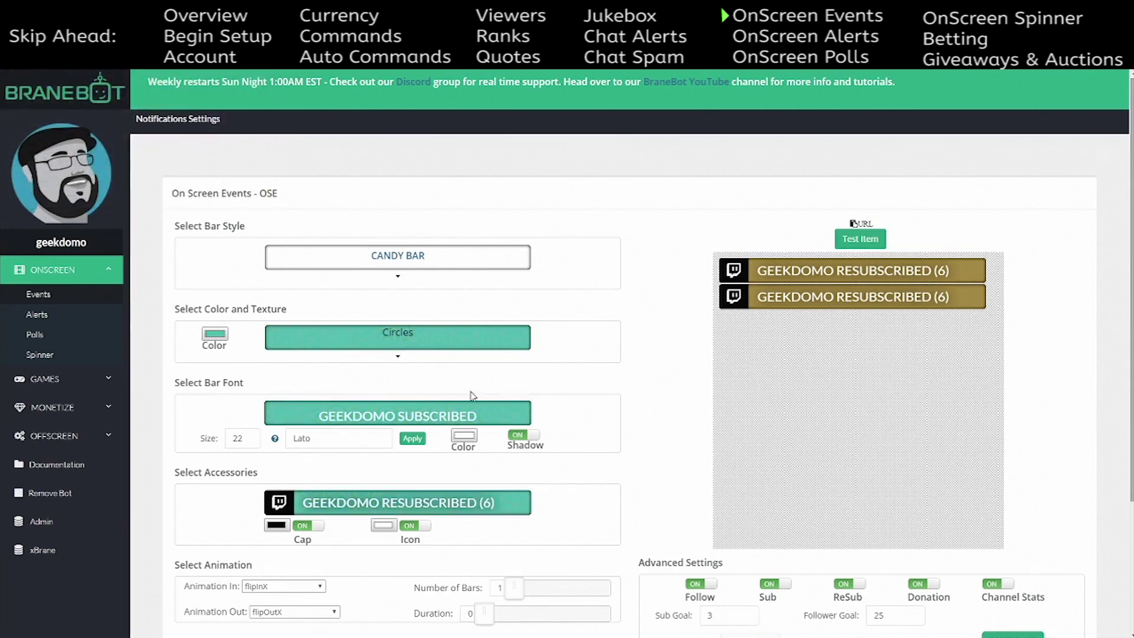
- Try the CuddleSkull, Escher and DragonScale textures on the bars
{"action": "left_click", "coordinate": [398, 355]}
{"action": "scroll", "coordinate": [425, 490], "scroll_direction": "down", "scroll_amount": 2}
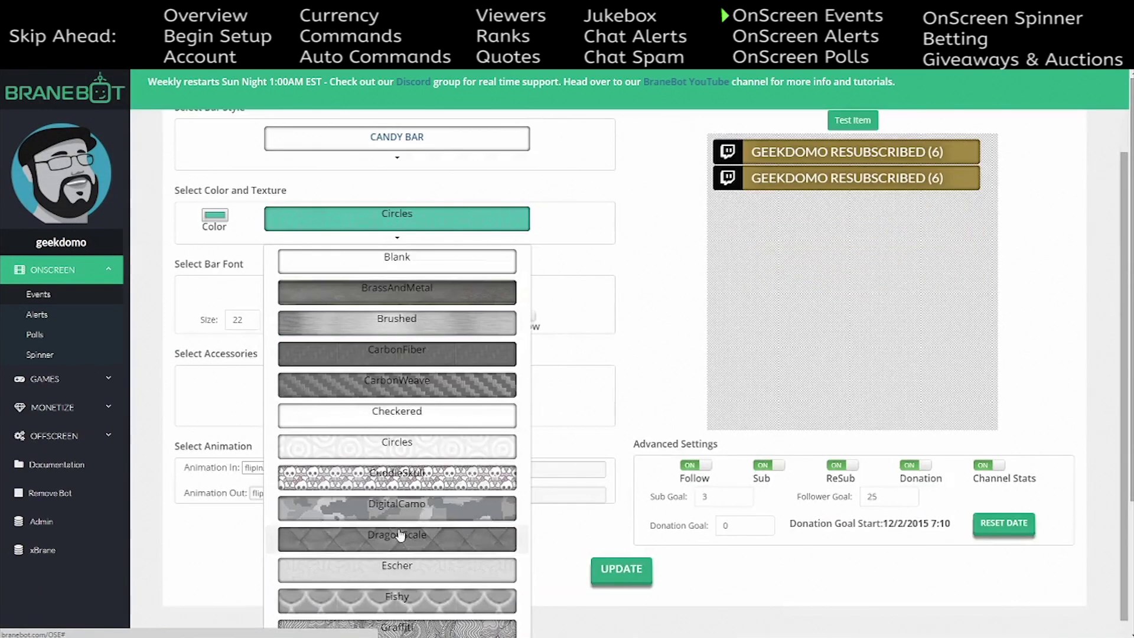
{"action": "left_click", "coordinate": [422, 479]}
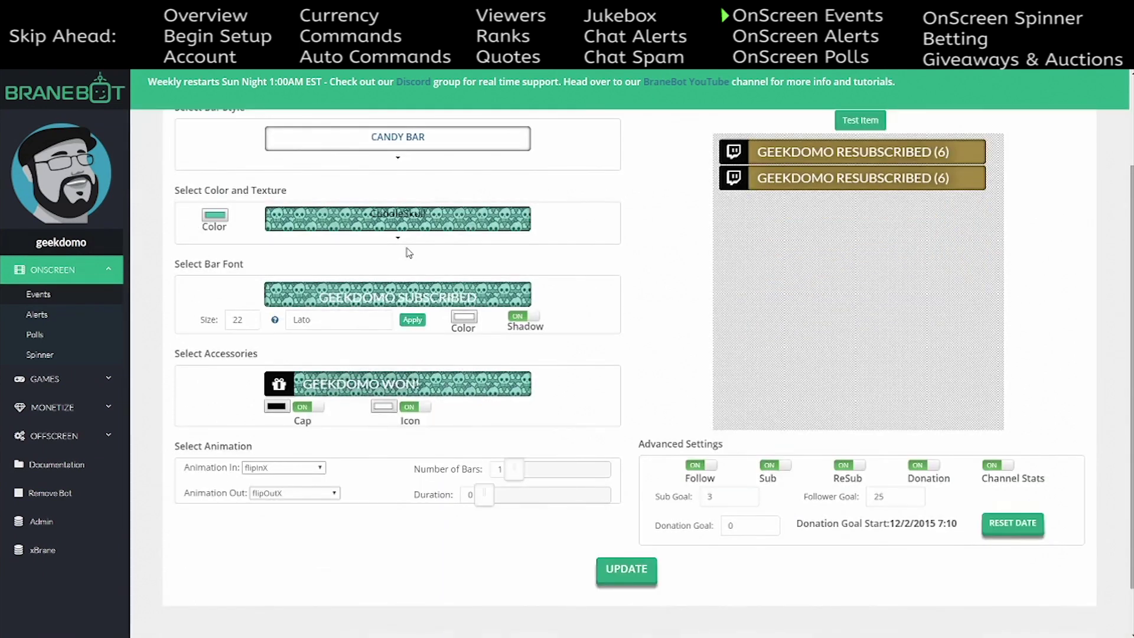
{"action": "left_click", "coordinate": [400, 231]}
{"action": "scroll", "coordinate": [409, 467], "scroll_direction": "down", "scroll_amount": 2}
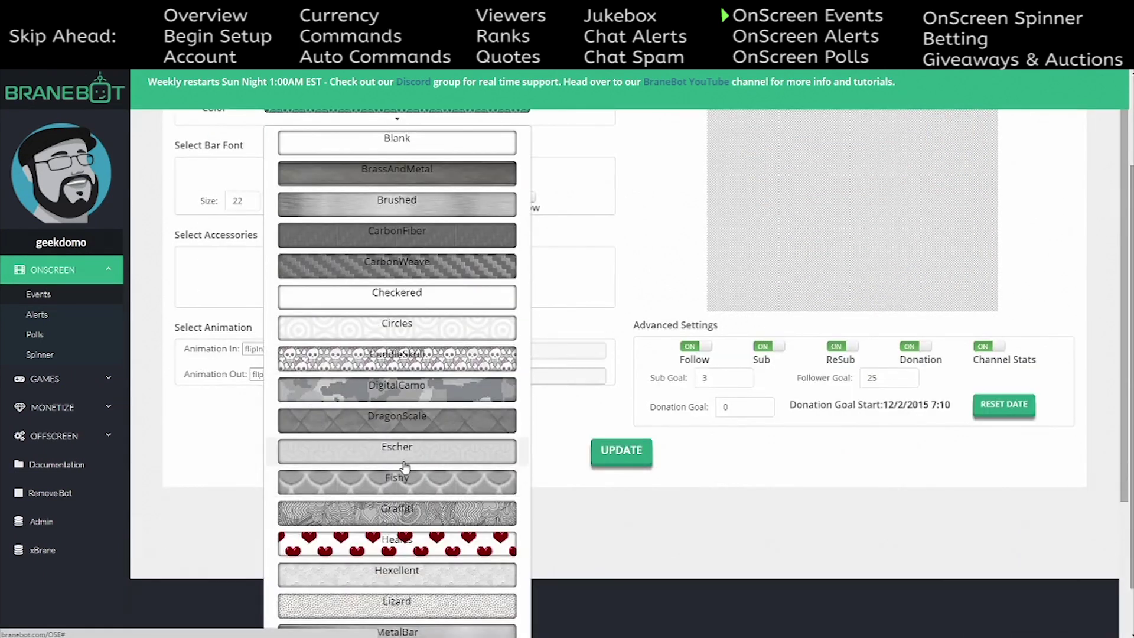
{"action": "left_click", "coordinate": [409, 462]}
{"action": "left_click", "coordinate": [413, 362]}
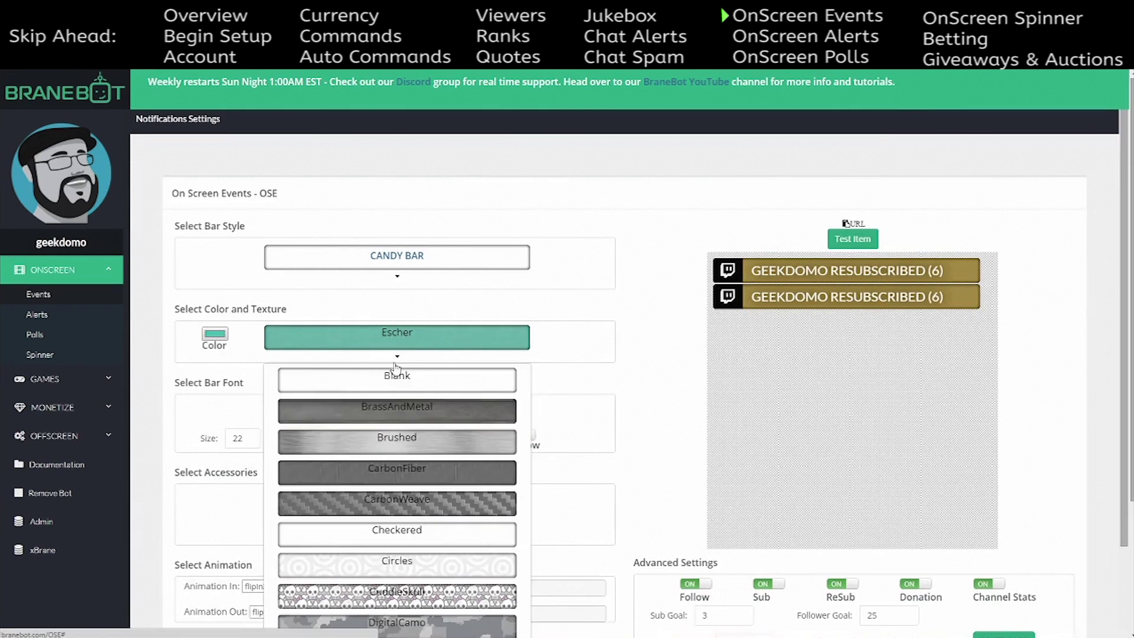
{"action": "scroll", "coordinate": [425, 496], "scroll_direction": "down", "scroll_amount": 2}
{"action": "left_click", "coordinate": [431, 488]}
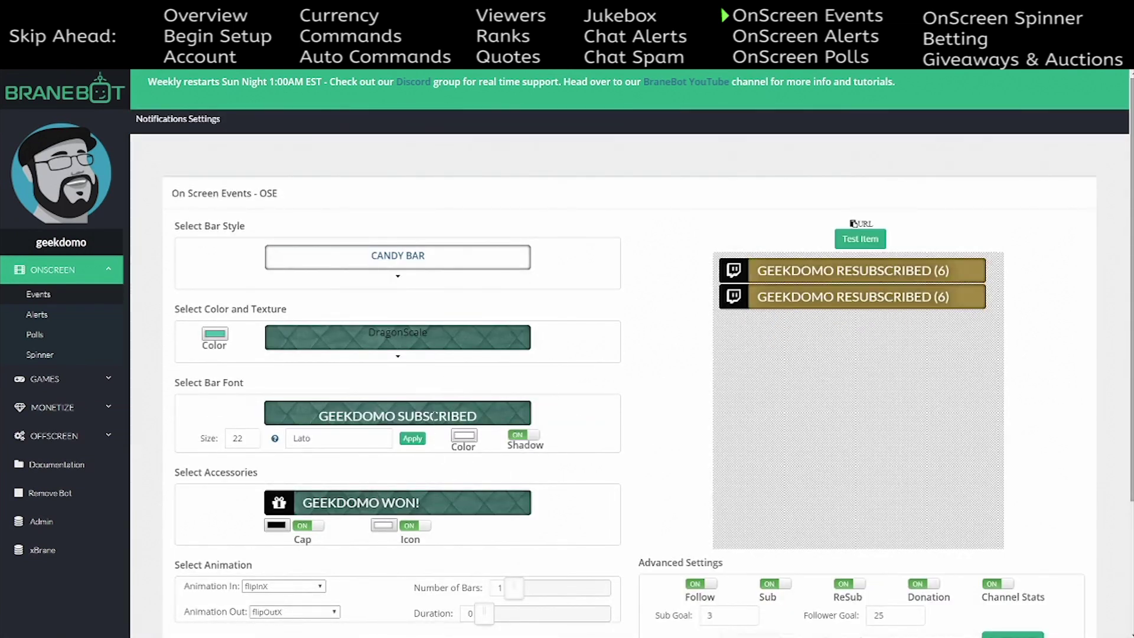
- Try Lizard, then settle on the Skullpaper texture and reopen the bar colour chooser
{"action": "left_click", "coordinate": [396, 351]}
{"action": "scroll", "coordinate": [519, 414], "scroll_direction": "down", "scroll_amount": 3}
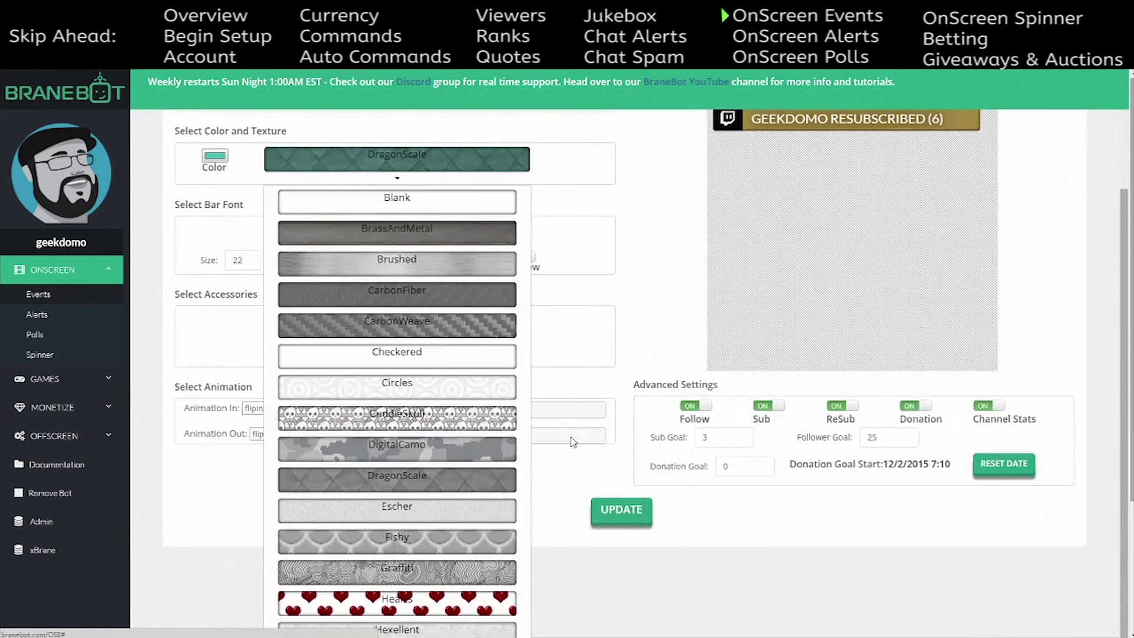
{"action": "scroll", "coordinate": [572, 442], "scroll_direction": "down", "scroll_amount": 3}
{"action": "left_click", "coordinate": [423, 485]}
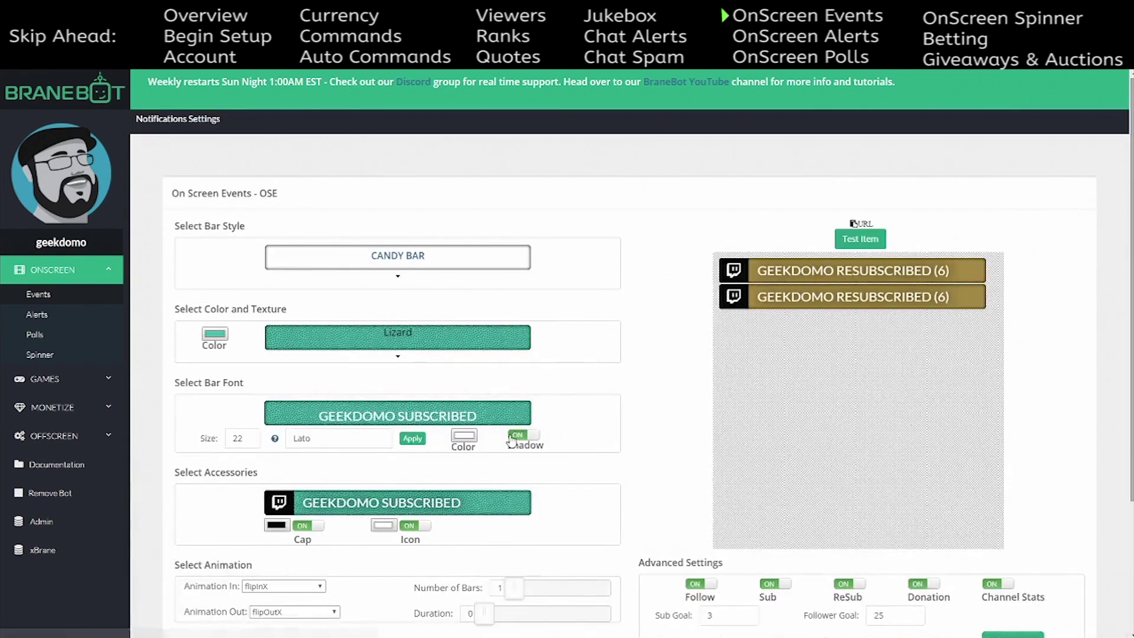
{"action": "left_click", "coordinate": [398, 355]}
{"action": "scroll", "coordinate": [443, 436], "scroll_direction": "down", "scroll_amount": 6}
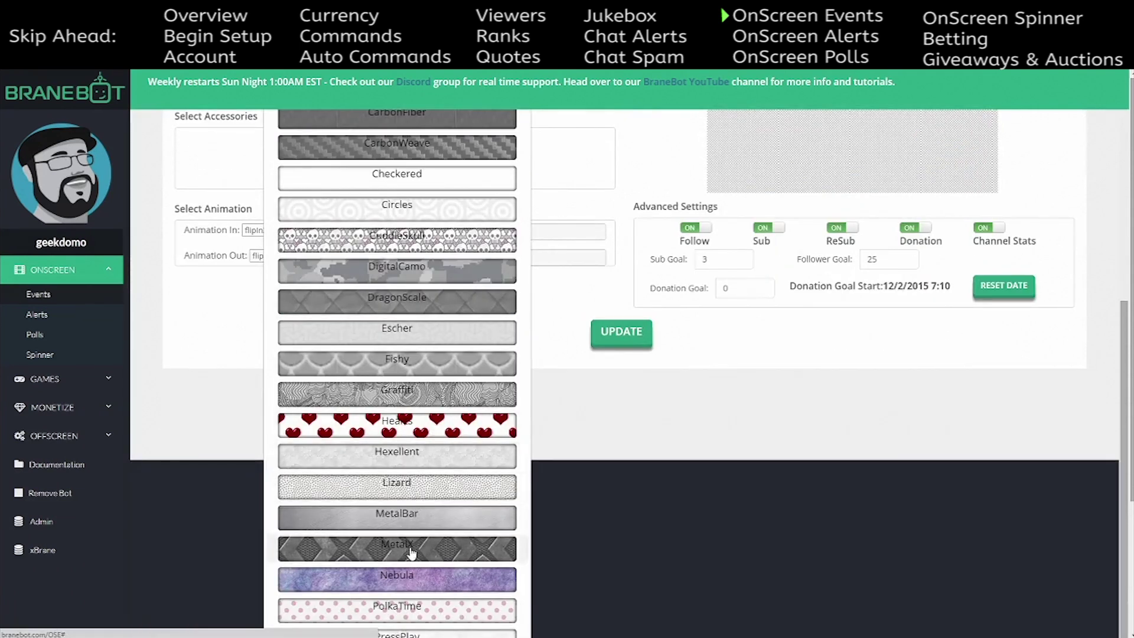
{"action": "scroll", "coordinate": [418, 554], "scroll_direction": "down", "scroll_amount": 3}
{"action": "left_click", "coordinate": [418, 554]}
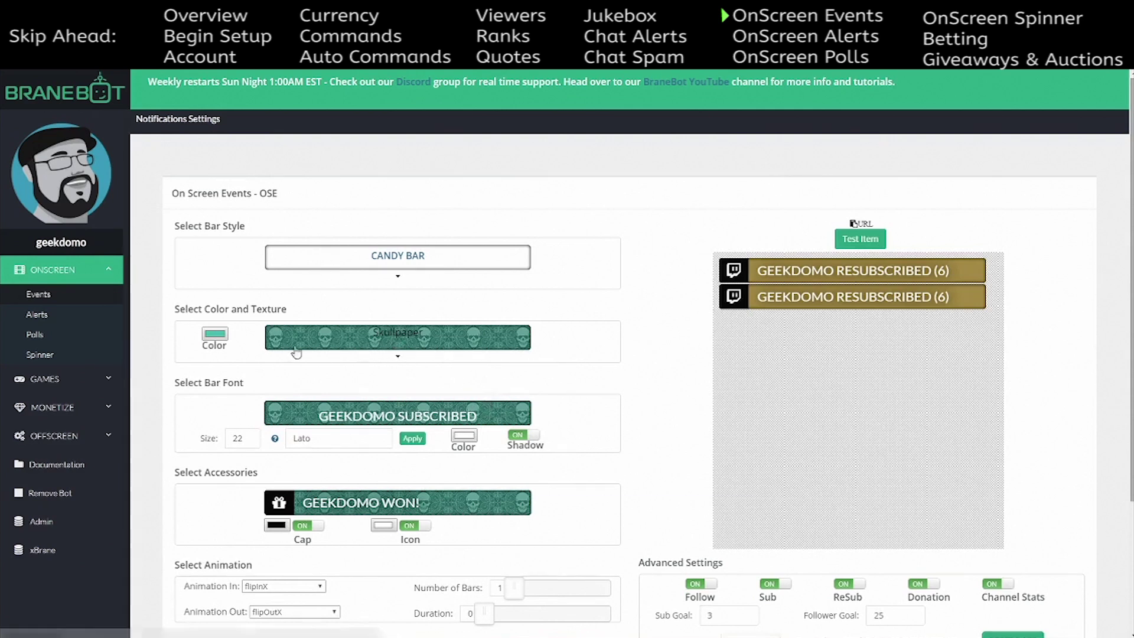
{"action": "left_click", "coordinate": [216, 334]}
- Set the event bar colour to a dark maroon red
{"action": "left_click", "coordinate": [241, 84]}
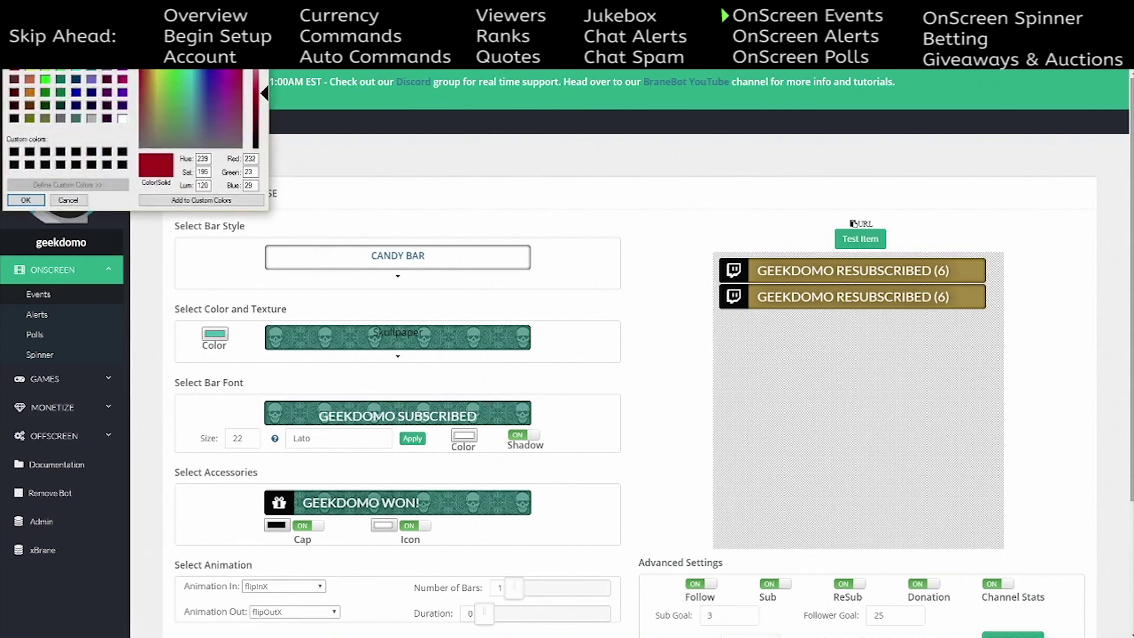
{"action": "left_click_drag", "start_coordinate": [255, 95], "coordinate": [256, 127]}
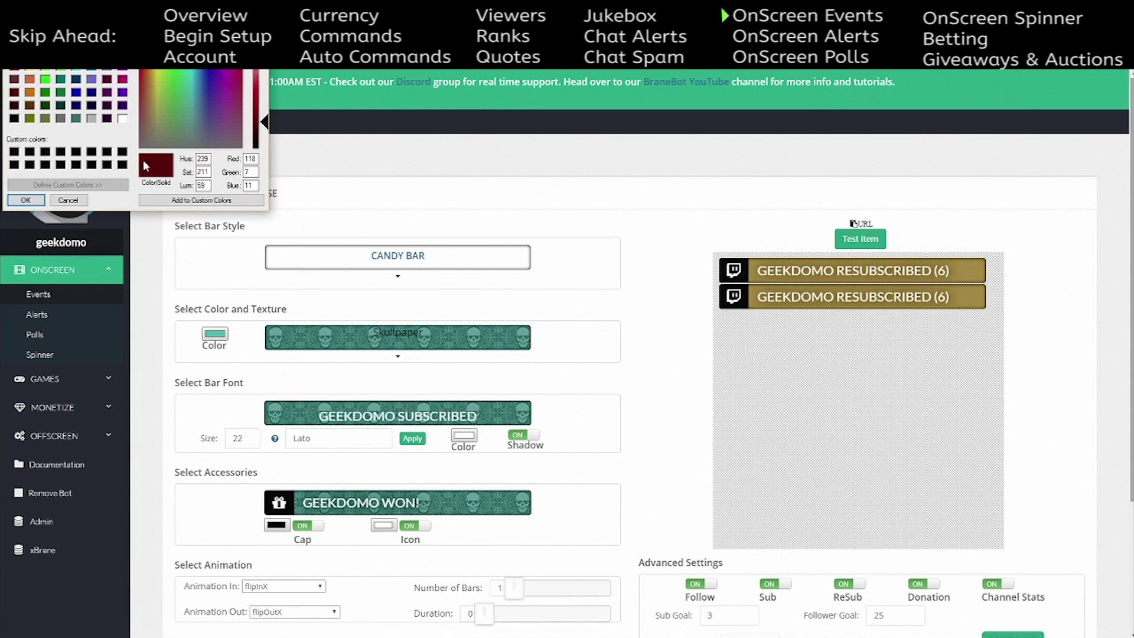
{"action": "left_click", "coordinate": [25, 200]}
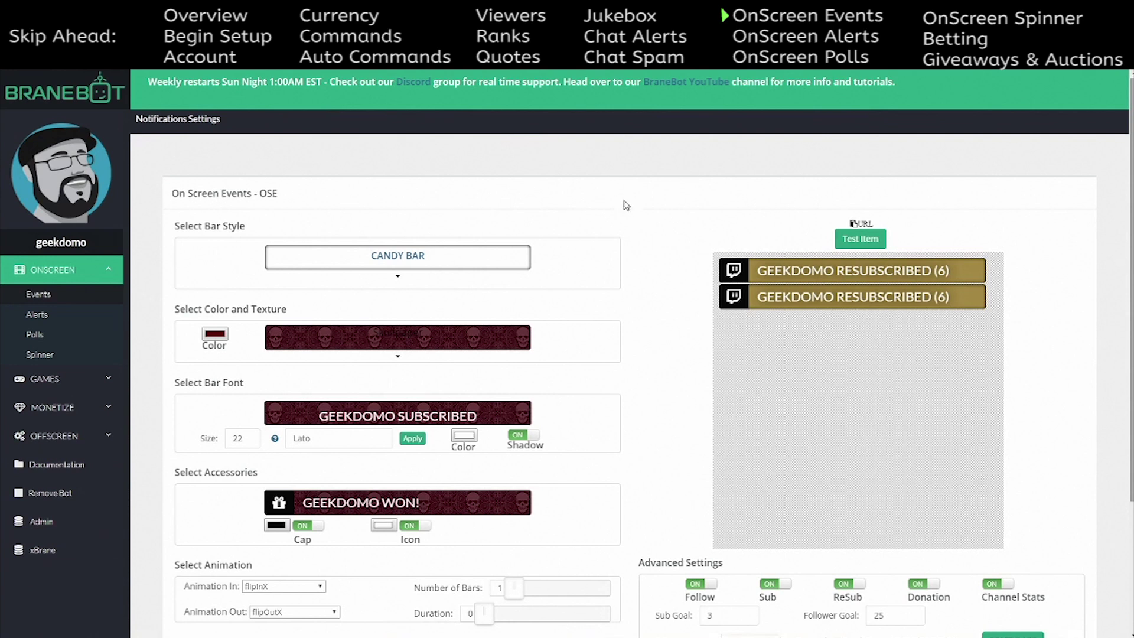
- Apply the Hearts texture to the bars and fire two test events into the preview
{"action": "left_click", "coordinate": [397, 357]}
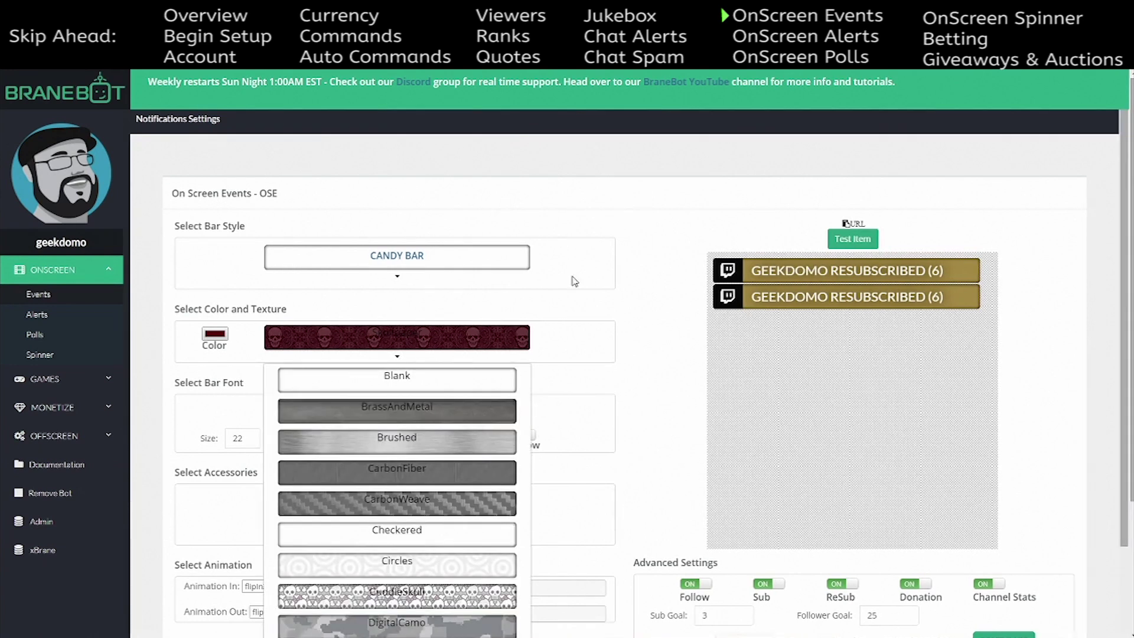
{"action": "scroll", "coordinate": [606, 310], "scroll_direction": "down", "scroll_amount": 4}
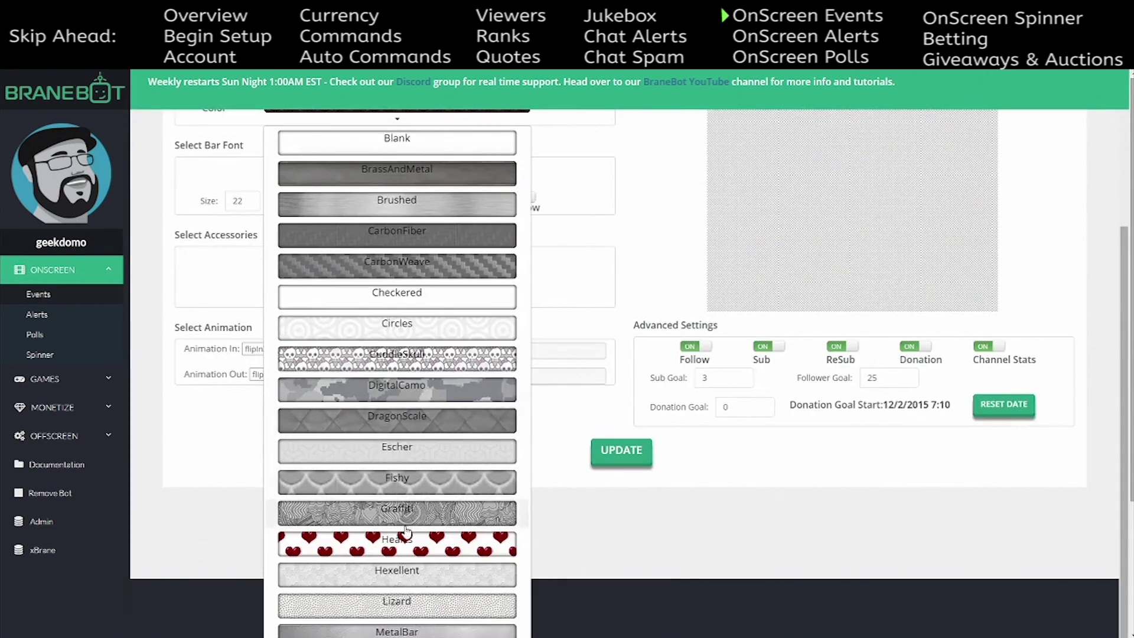
{"action": "left_click", "coordinate": [439, 501]}
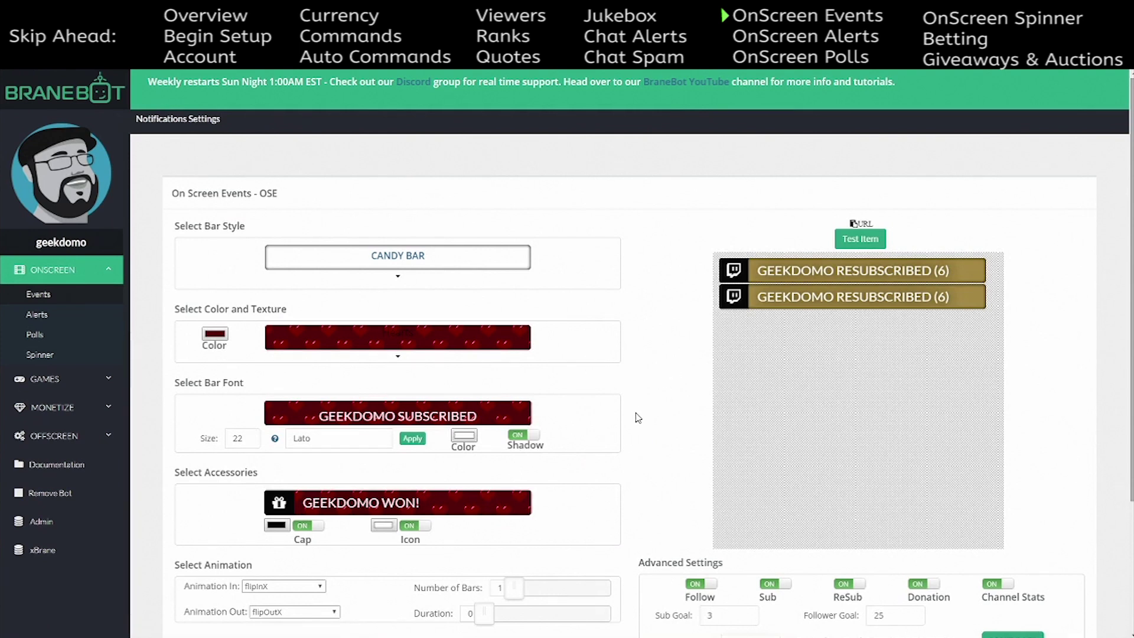
{"action": "left_click", "coordinate": [860, 239]}
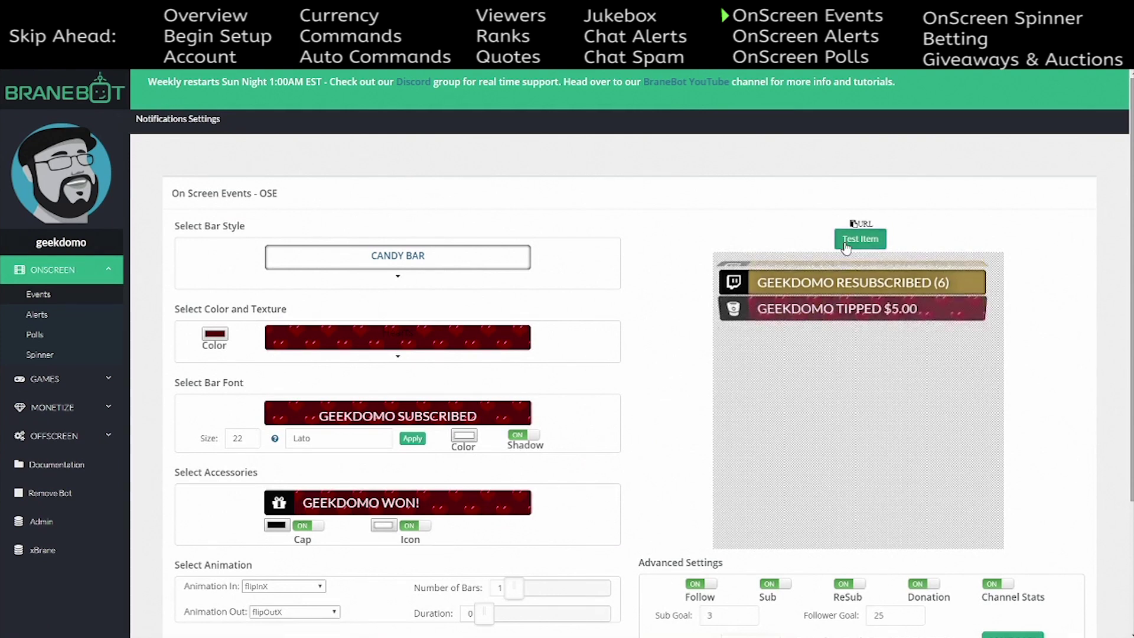
{"action": "left_click", "coordinate": [880, 246]}
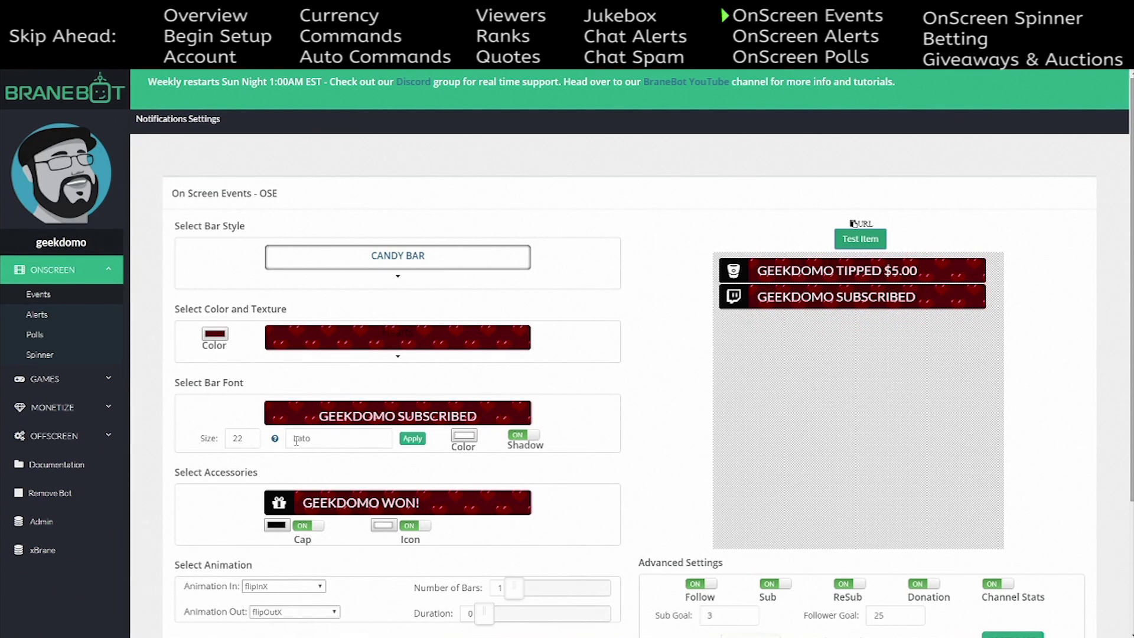
{"action": "left_click", "coordinate": [275, 440]}
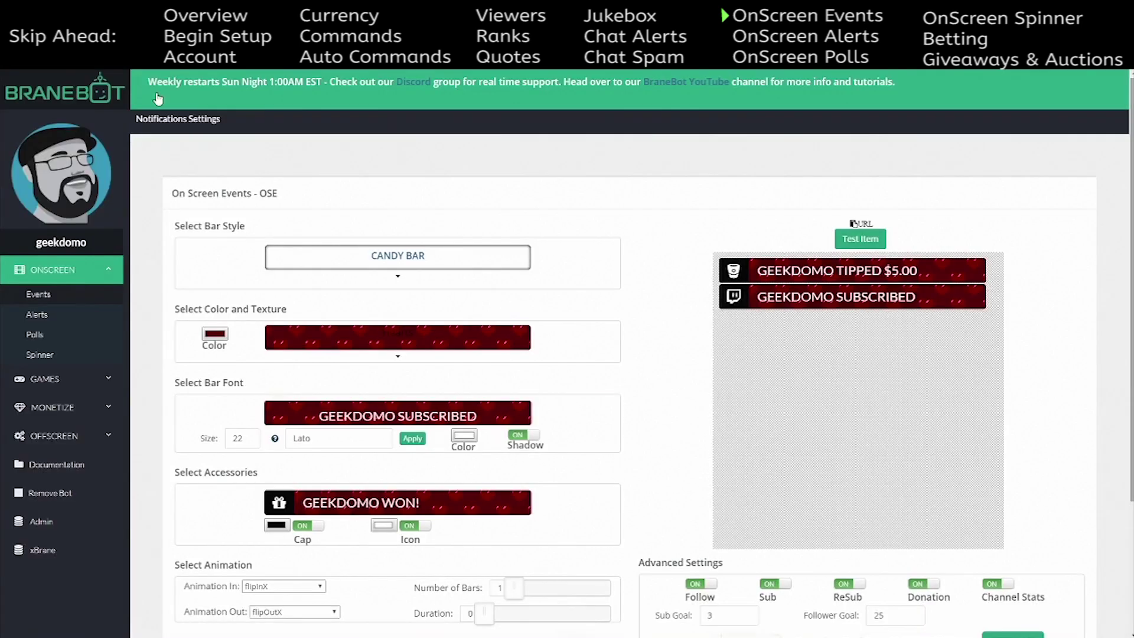
- Find Indie Flower in the Google Fonts catalogue and copy its name
{"action": "left_click", "coordinate": [275, 439]}
{"action": "scroll", "coordinate": [349, 407], "scroll_direction": "down", "scroll_amount": 3}
{"action": "scroll", "coordinate": [374, 449], "scroll_direction": "down", "scroll_amount": 20}
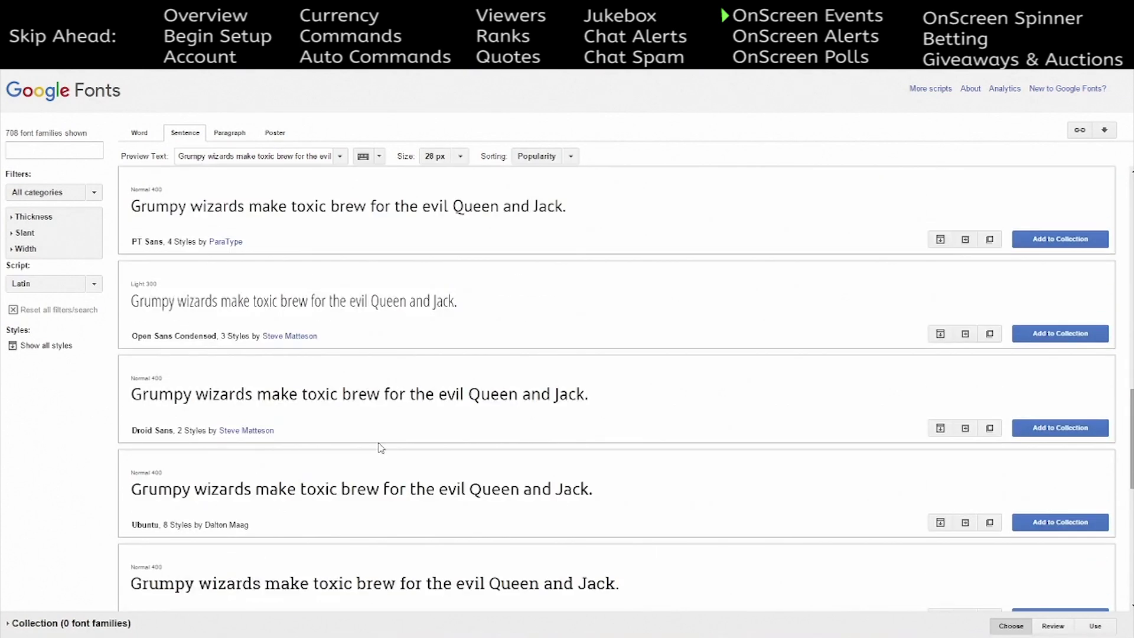
{"action": "scroll", "coordinate": [376, 447], "scroll_direction": "down", "scroll_amount": 15}
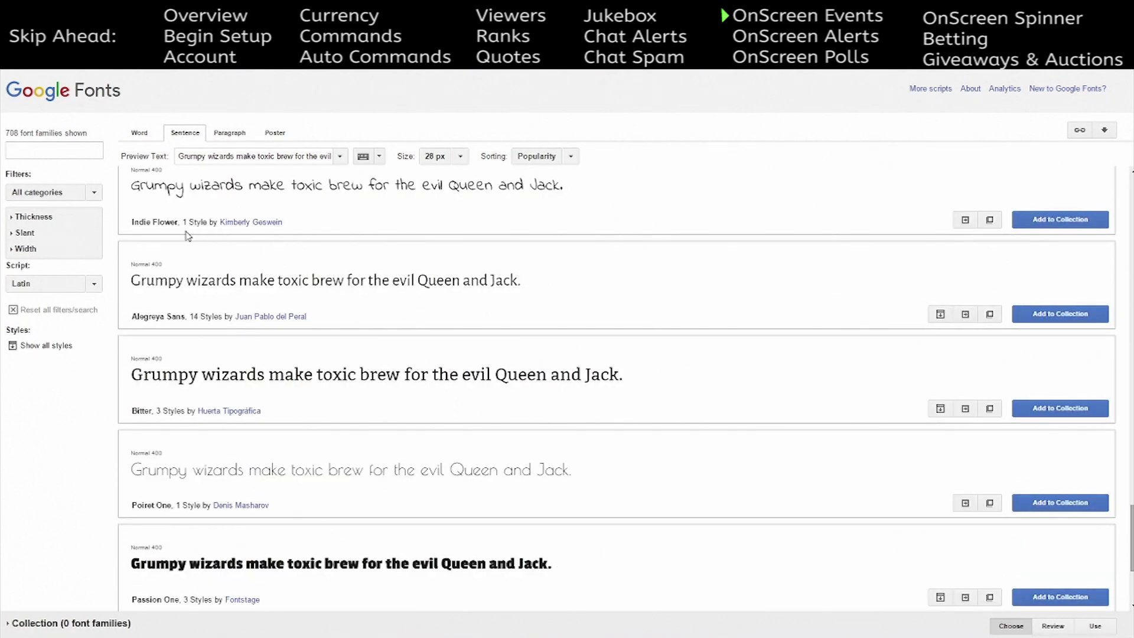
{"action": "left_click_drag", "start_coordinate": [178, 224], "coordinate": [135, 217]}
{"action": "right_click", "coordinate": [138, 219]}
{"action": "left_click", "coordinate": [158, 230]}
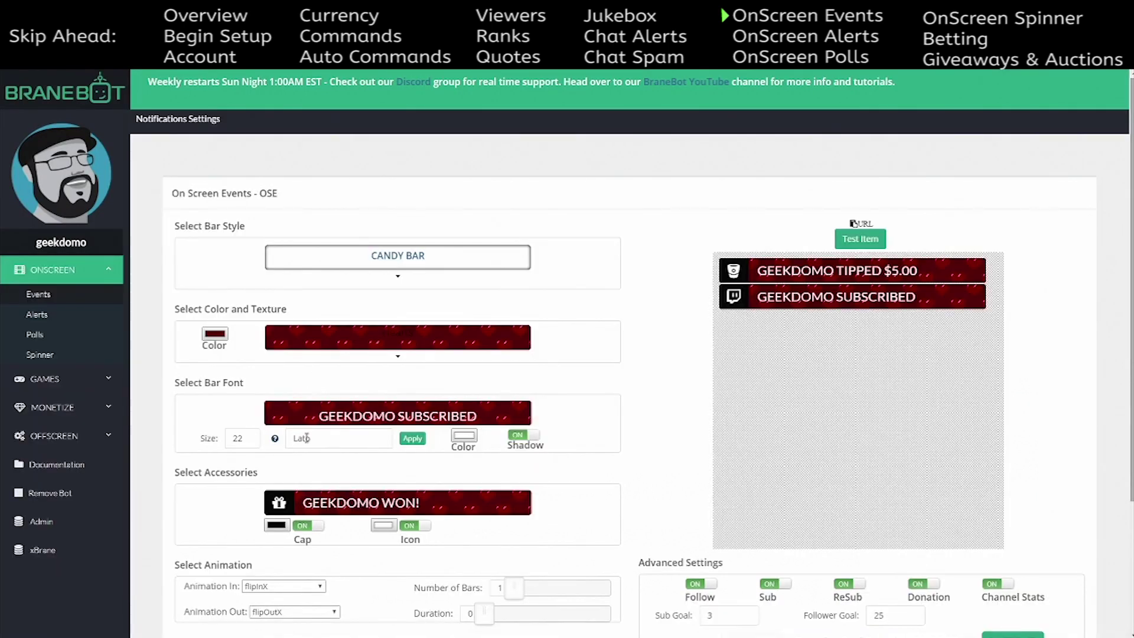
- Replace the bar font Lato with Indie Flower and raise its size from 22 to 26
{"action": "scroll", "coordinate": [325, 560], "scroll_direction": "down", "scroll_amount": 2}
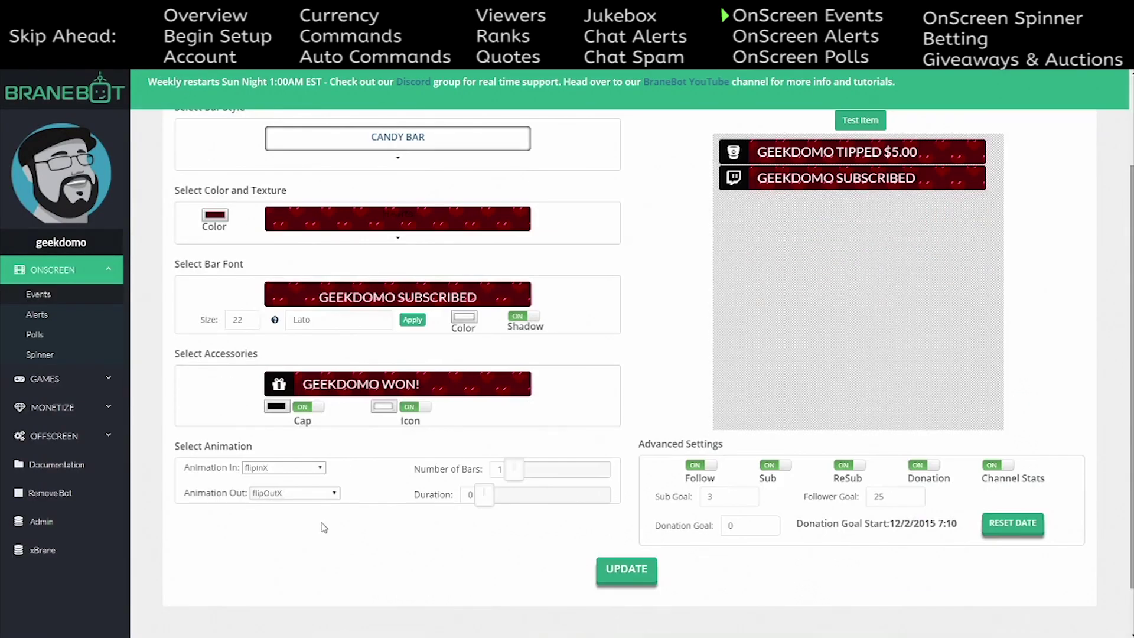
{"action": "scroll", "coordinate": [306, 404], "scroll_direction": "up", "scroll_amount": 2}
{"action": "double_click", "coordinate": [310, 438]}
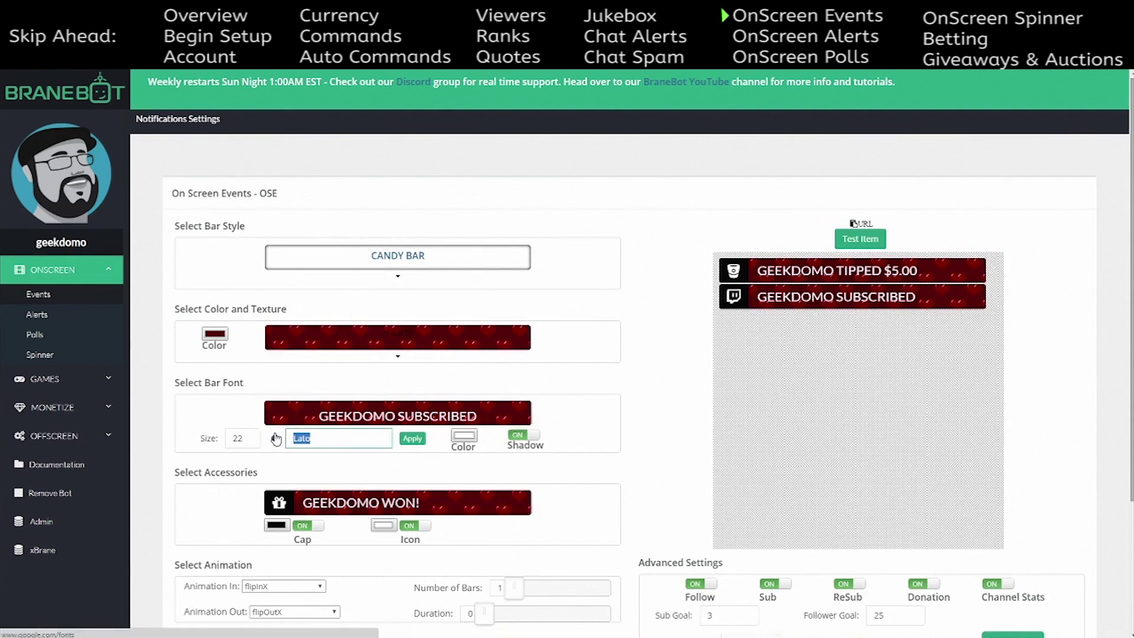
{"action": "key", "text": "ctrl+v"}
{"action": "left_click", "coordinate": [421, 445]}
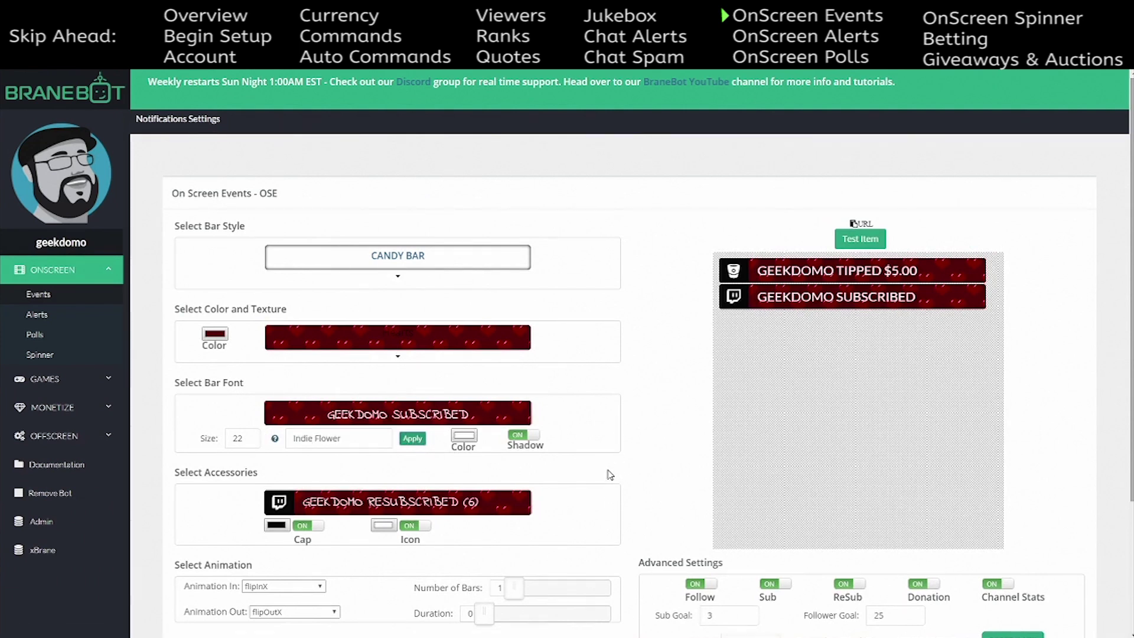
{"action": "left_click", "coordinate": [249, 435]}
{"action": "left_click", "coordinate": [249, 435]}
{"action": "left_click", "coordinate": [249, 435]}
{"action": "left_click", "coordinate": [249, 435]}
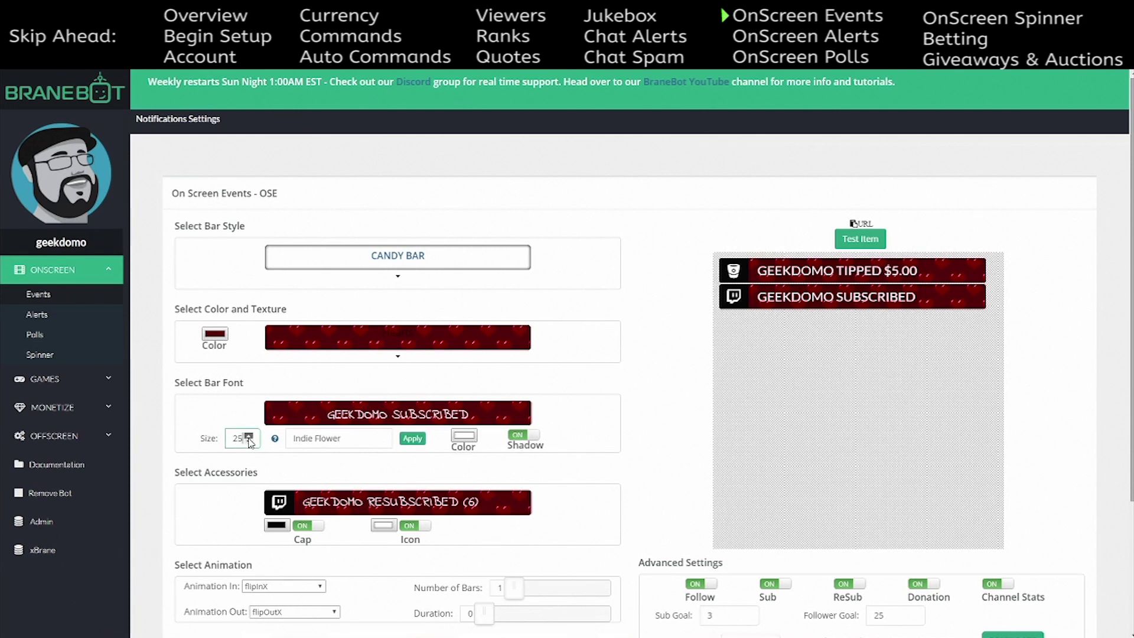
{"action": "left_click", "coordinate": [412, 438]}
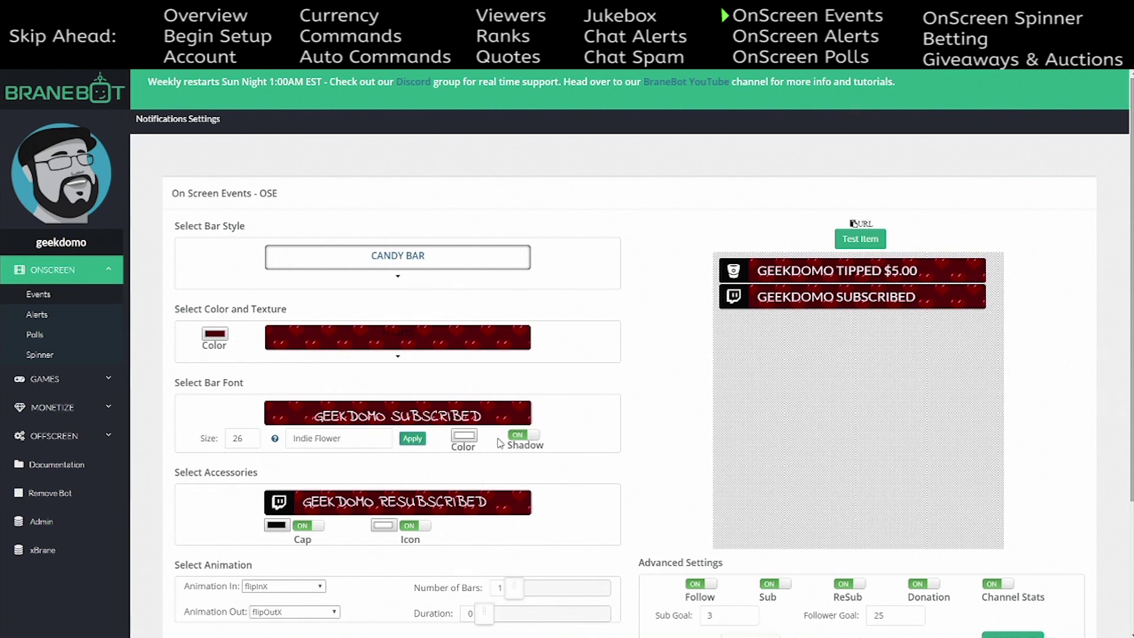
- Try a purple bar text colour, then set it back to white
{"action": "left_click", "coordinate": [464, 437]}
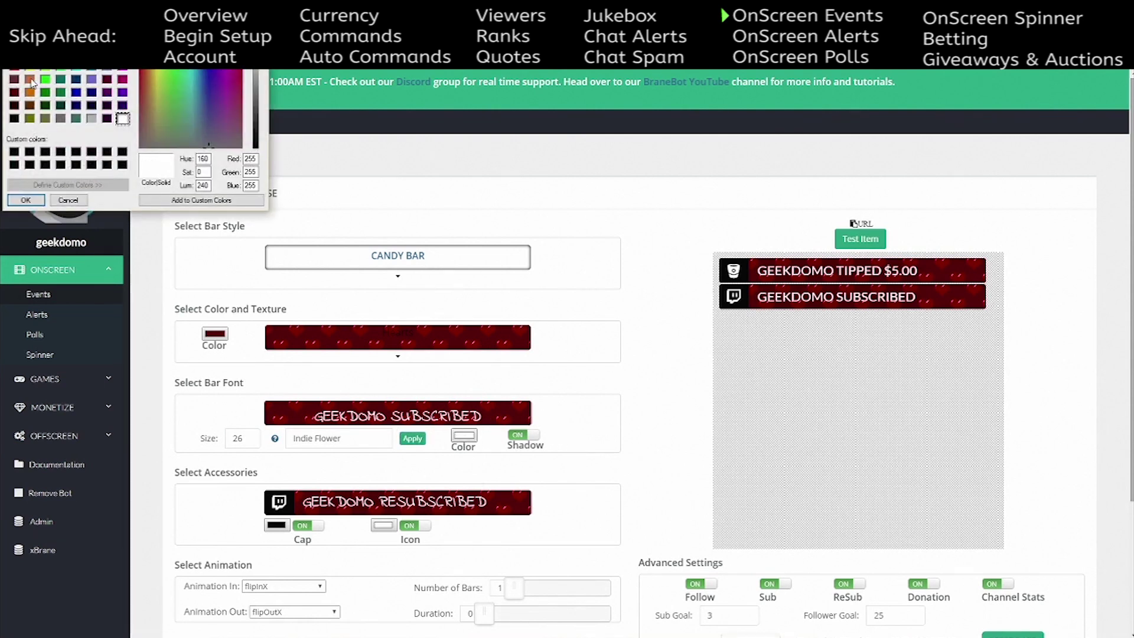
{"action": "left_click_drag", "start_coordinate": [209, 145], "coordinate": [258, 83]}
{"action": "left_click", "coordinate": [26, 200]}
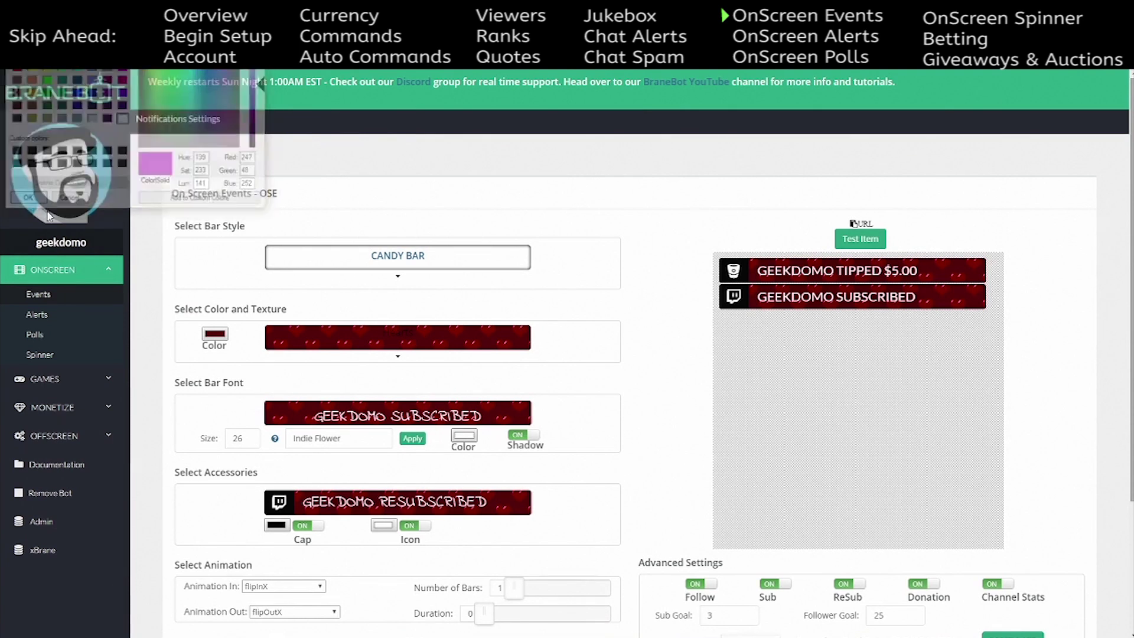
{"action": "left_click", "coordinate": [462, 437]}
{"action": "left_click", "coordinate": [122, 118]}
{"action": "left_click", "coordinate": [25, 200]}
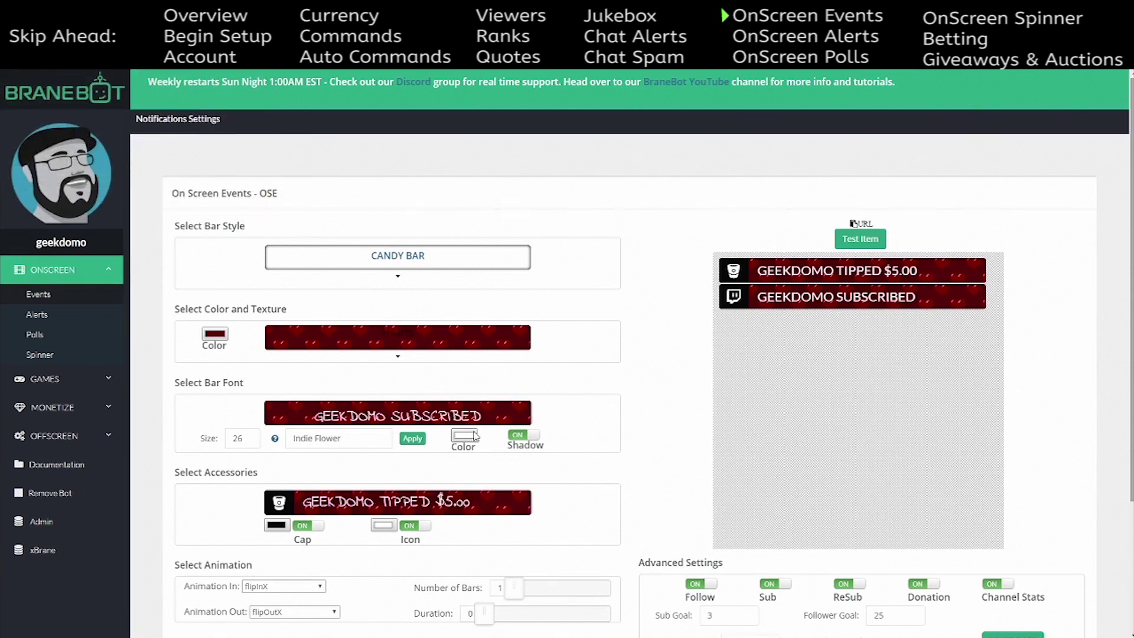
- Toggle the text shadow and the cap off and back on to compare
{"action": "left_click", "coordinate": [523, 435]}
{"action": "left_click", "coordinate": [523, 435]}
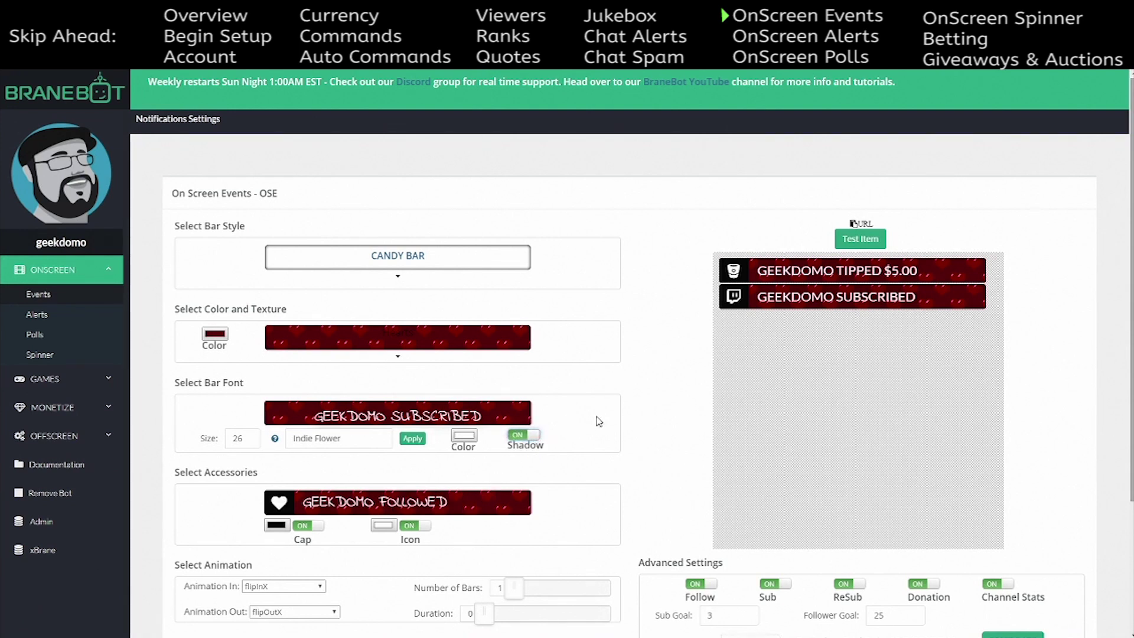
{"action": "left_click", "coordinate": [310, 529]}
{"action": "left_click", "coordinate": [311, 529]}
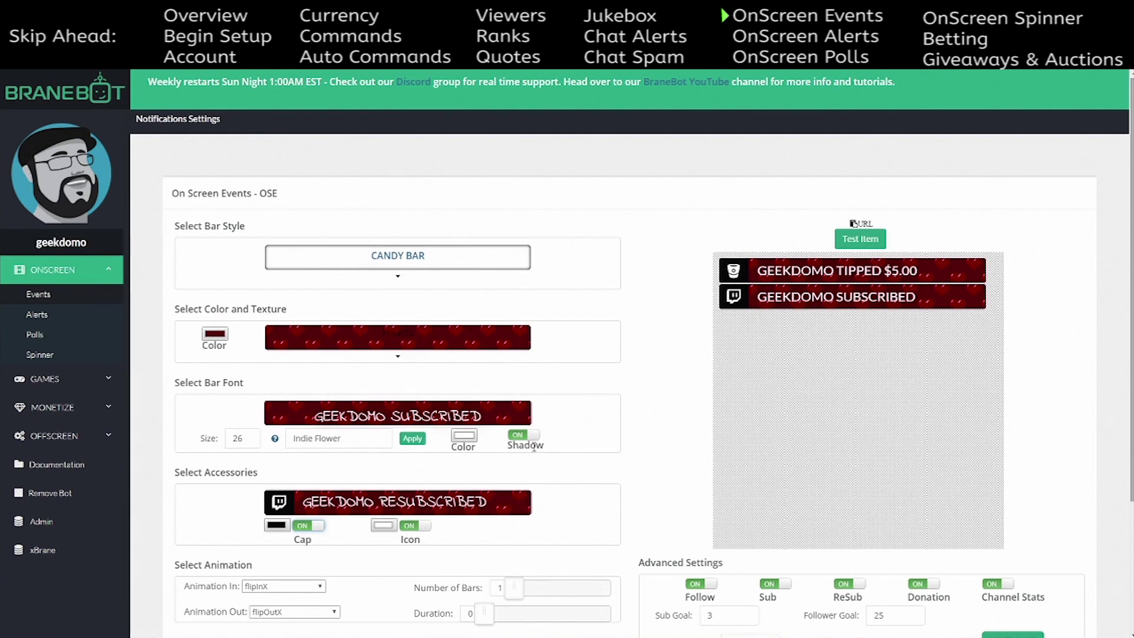
{"action": "scroll", "coordinate": [496, 507], "scroll_direction": "down", "scroll_amount": 3}
- Set bars to enter with fadeIn and leave with rotateOut, then send four test events
{"action": "left_click", "coordinate": [318, 412]}
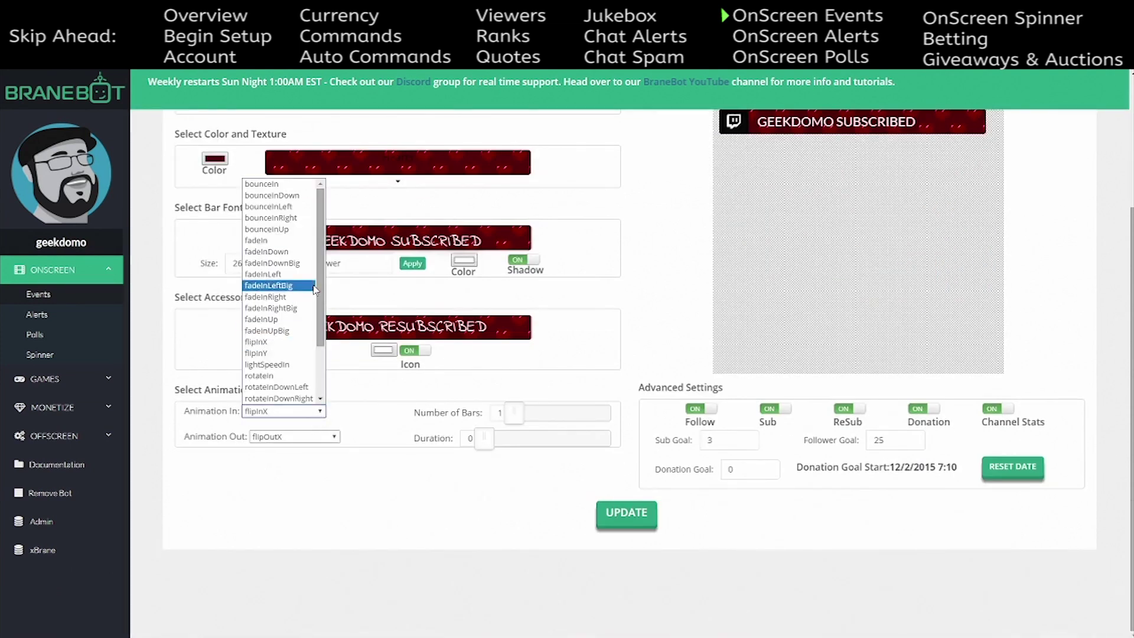
{"action": "scroll", "coordinate": [323, 232], "scroll_direction": "down", "scroll_amount": 3}
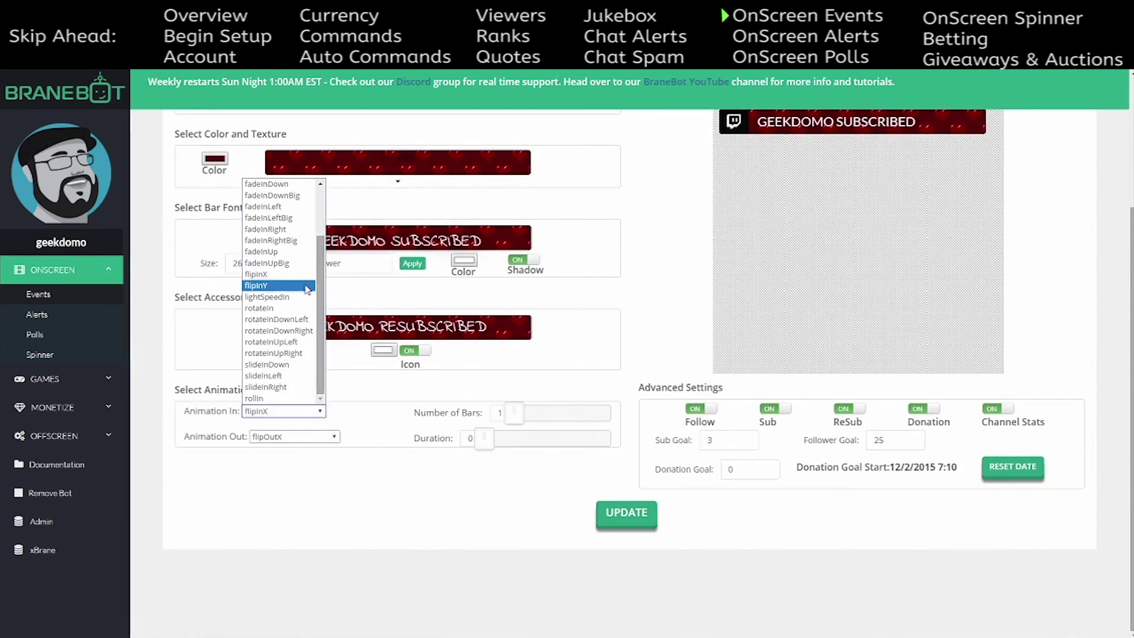
{"action": "left_click", "coordinate": [358, 347]}
{"action": "scroll", "coordinate": [376, 377], "scroll_direction": "up", "scroll_amount": 2}
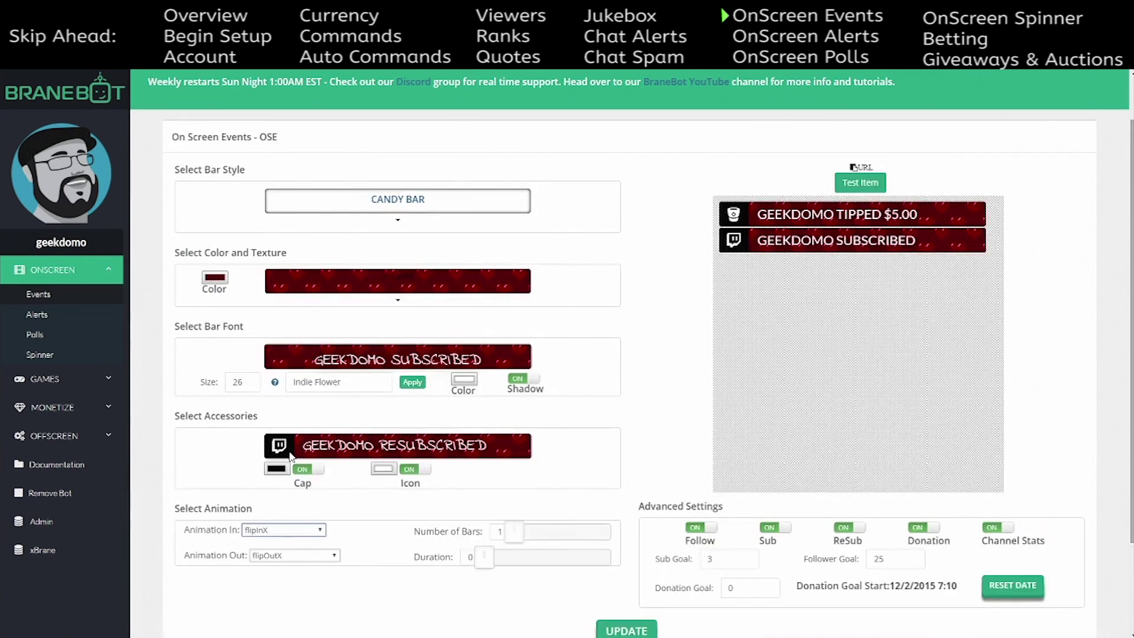
{"action": "left_click", "coordinate": [321, 531]}
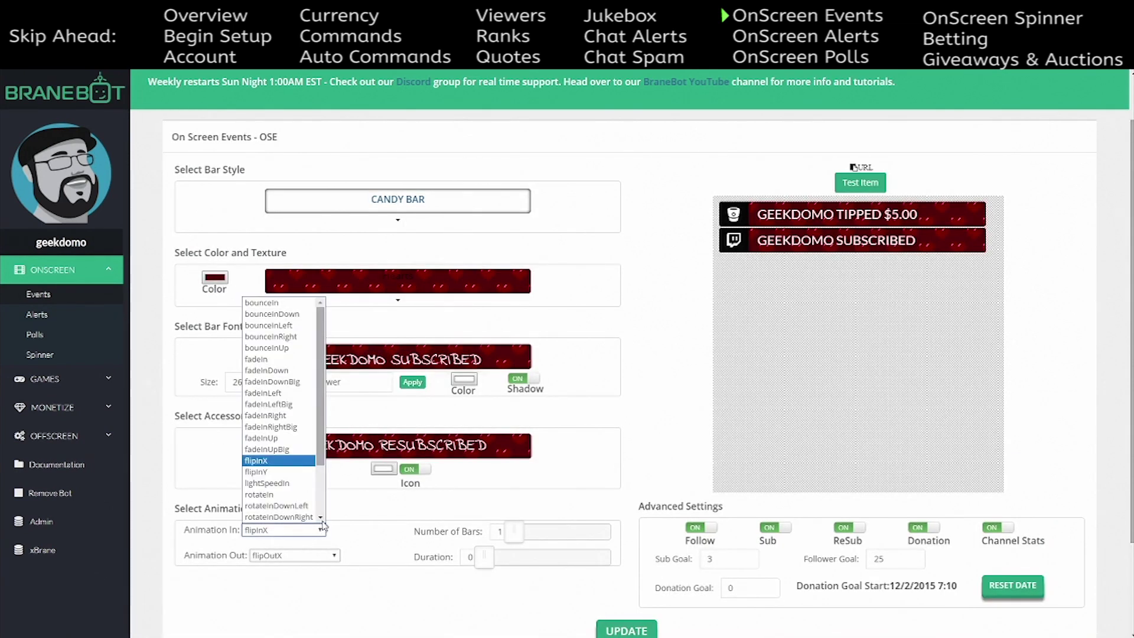
{"action": "left_click", "coordinate": [278, 359]}
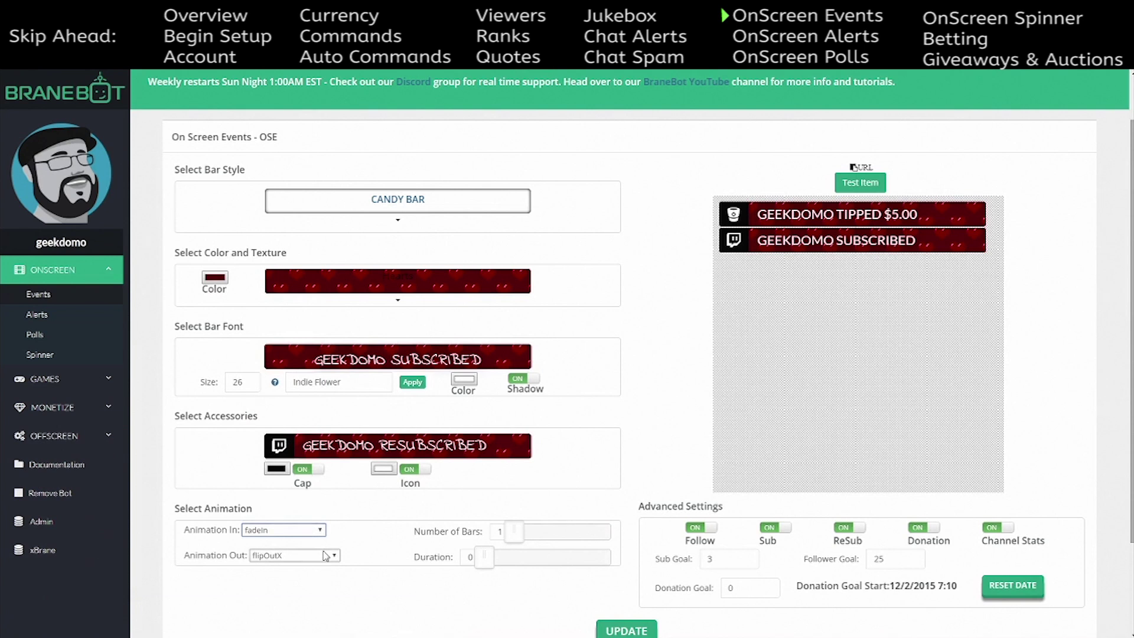
{"action": "left_click", "coordinate": [324, 556]}
{"action": "left_click", "coordinate": [297, 521]}
{"action": "left_click", "coordinate": [852, 184]}
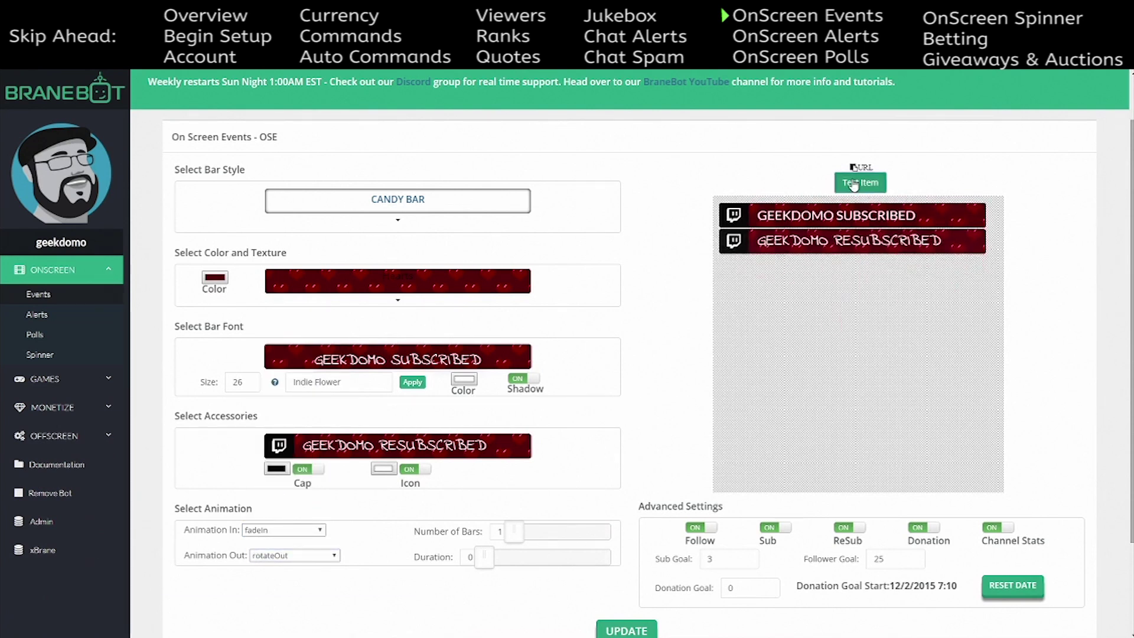
{"action": "left_click", "coordinate": [854, 184]}
{"action": "left_click", "coordinate": [854, 183]}
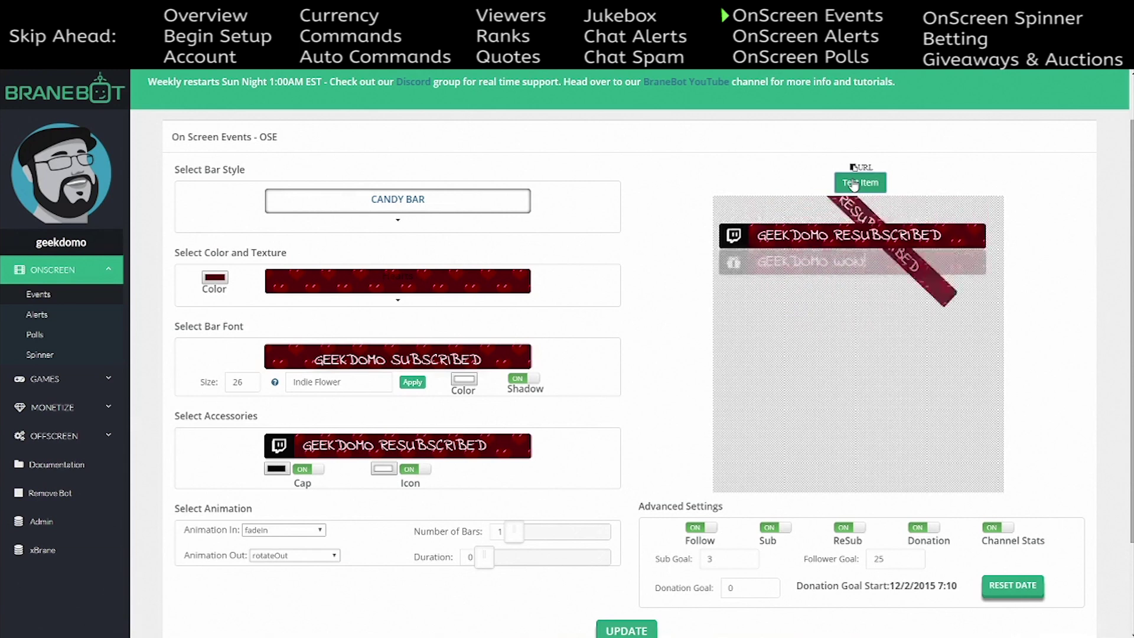
{"action": "left_click", "coordinate": [854, 183]}
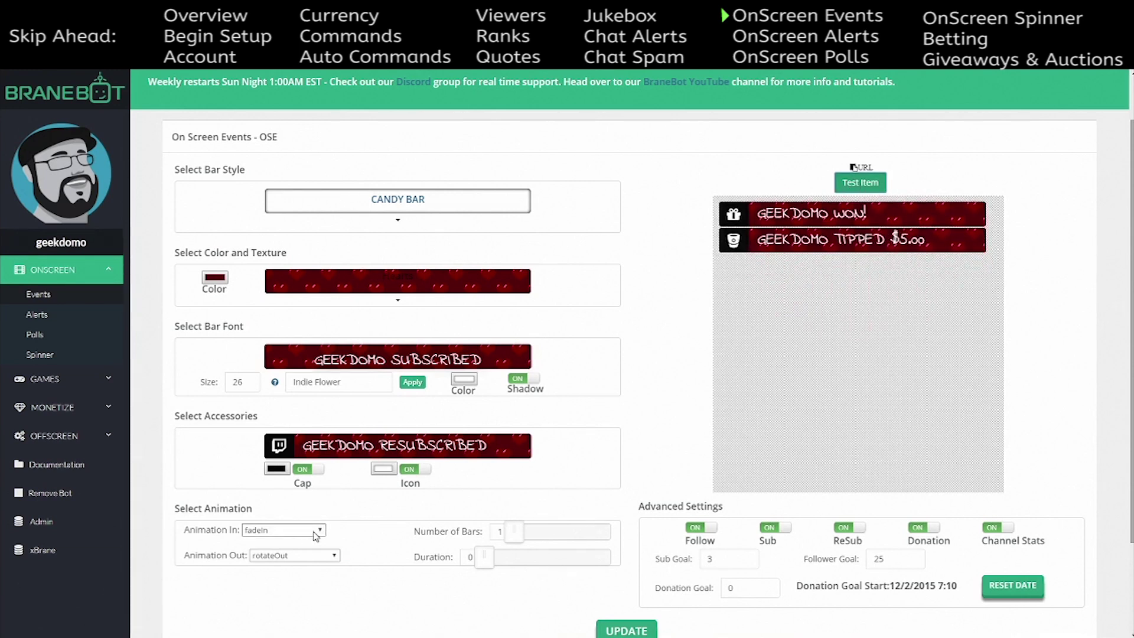
- Switch to lightSpeedIn entry and bounceOutUp exit, and send three test events
{"action": "left_click", "coordinate": [283, 530]}
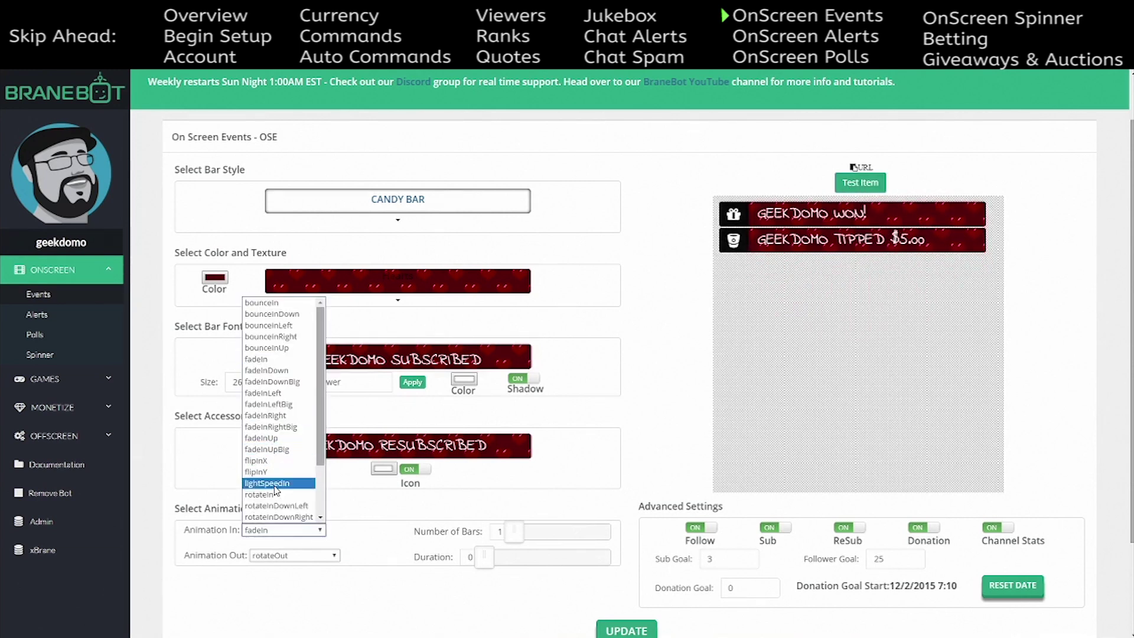
{"action": "left_click", "coordinate": [278, 483]}
{"action": "left_click", "coordinate": [327, 555]}
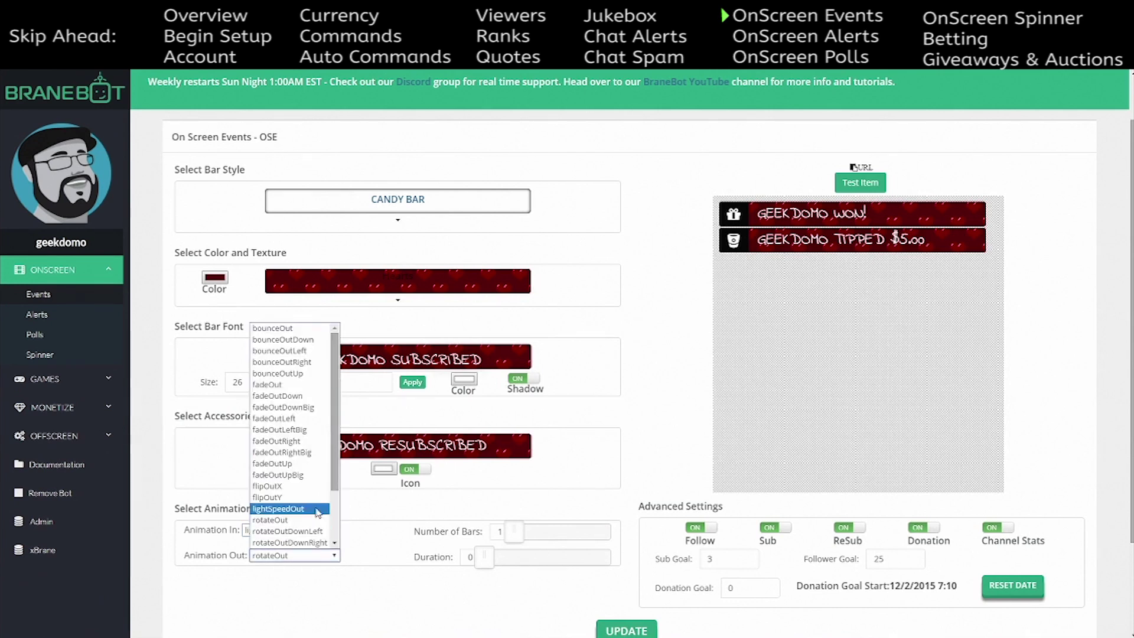
{"action": "left_click", "coordinate": [280, 373]}
{"action": "left_click", "coordinate": [868, 184]}
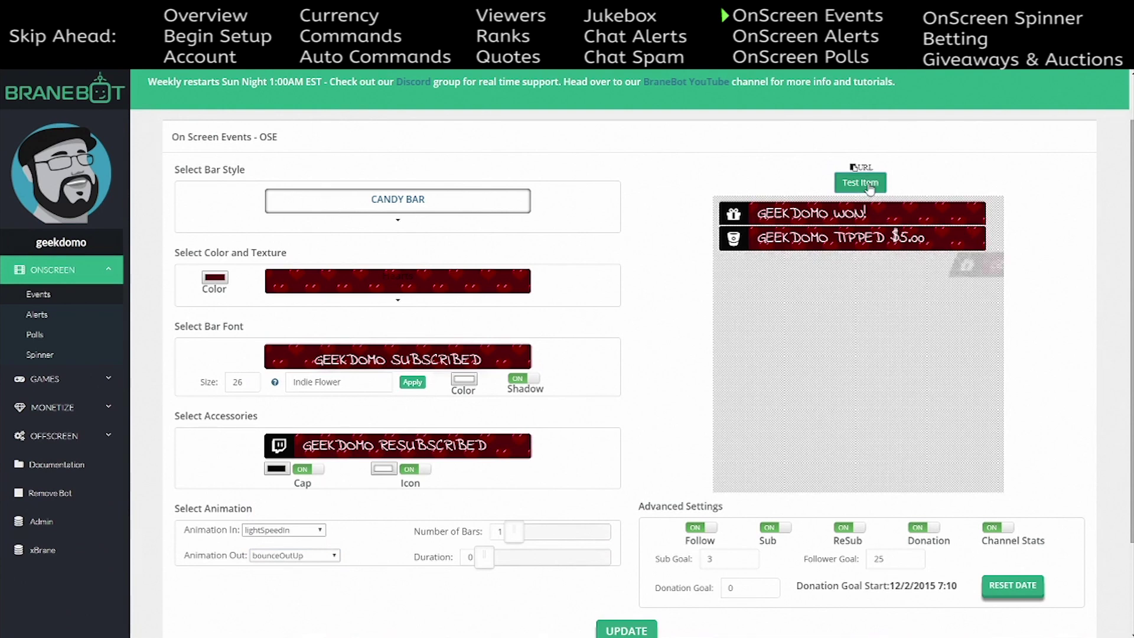
{"action": "left_click", "coordinate": [869, 184]}
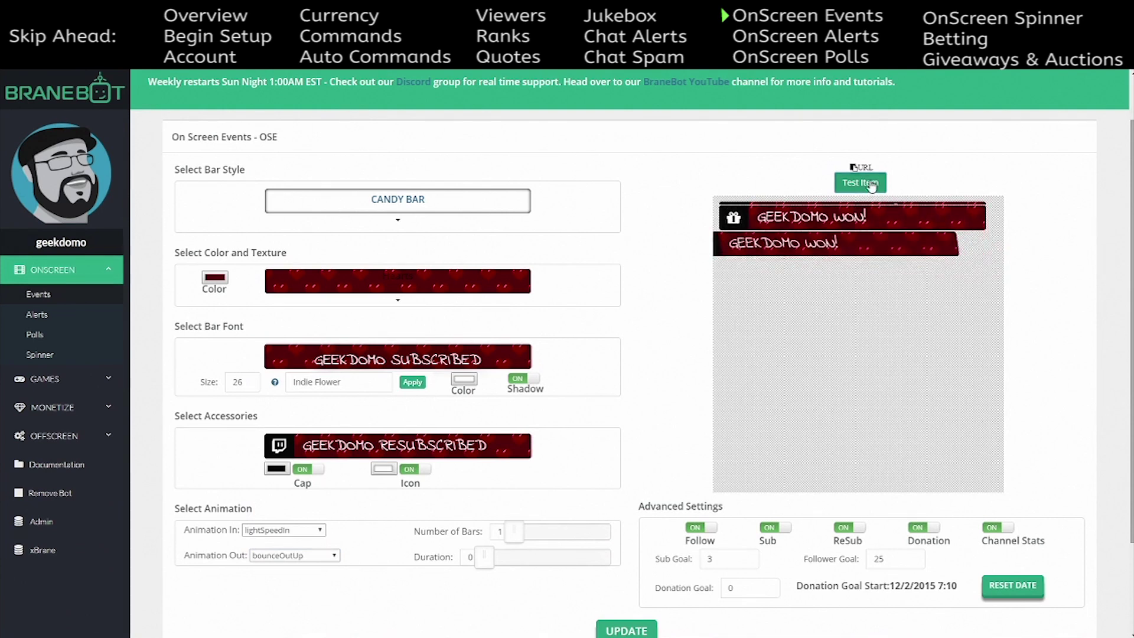
{"action": "left_click", "coordinate": [868, 184]}
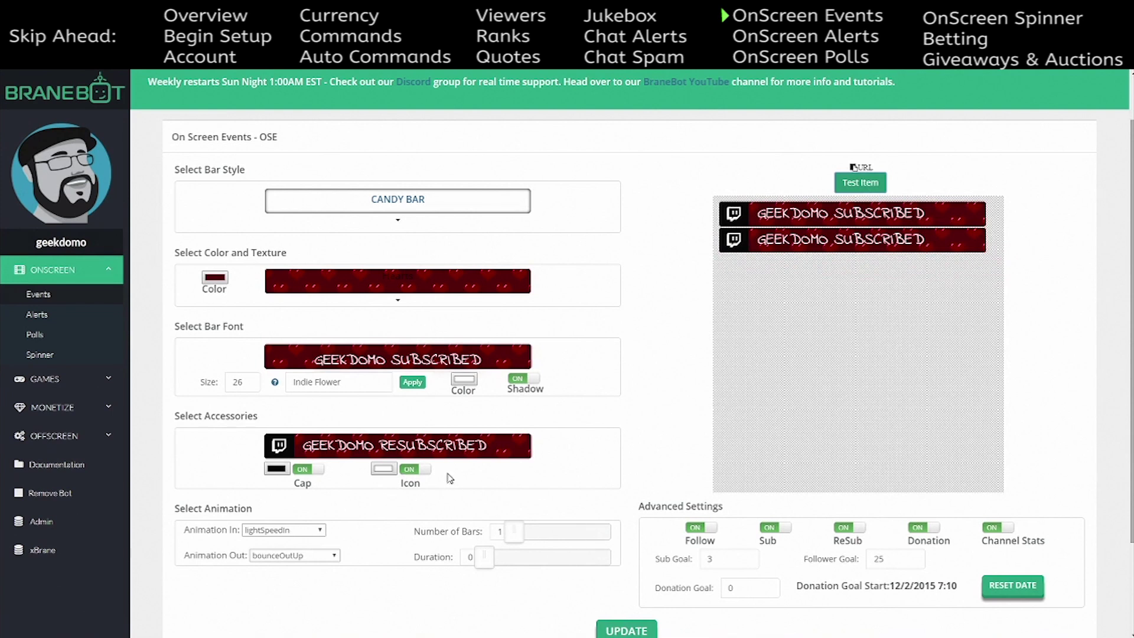
- Change the entry animation to rollIn and preview it with a test event
{"action": "left_click", "coordinate": [319, 531]}
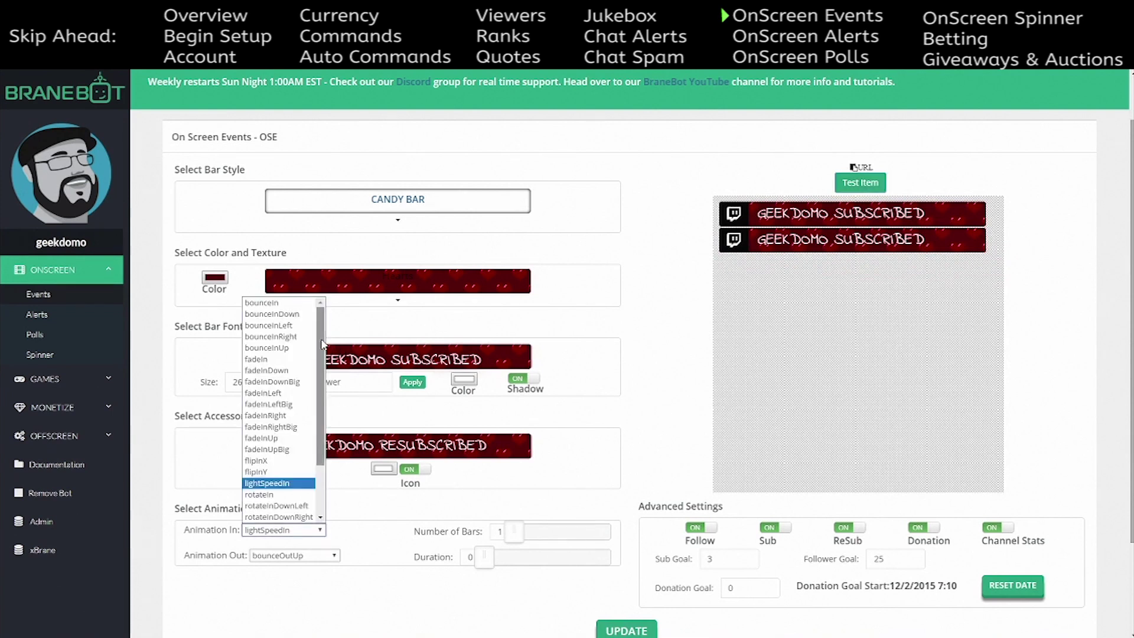
{"action": "scroll", "coordinate": [281, 449], "scroll_direction": "down", "scroll_amount": 2}
{"action": "left_click", "coordinate": [282, 517]}
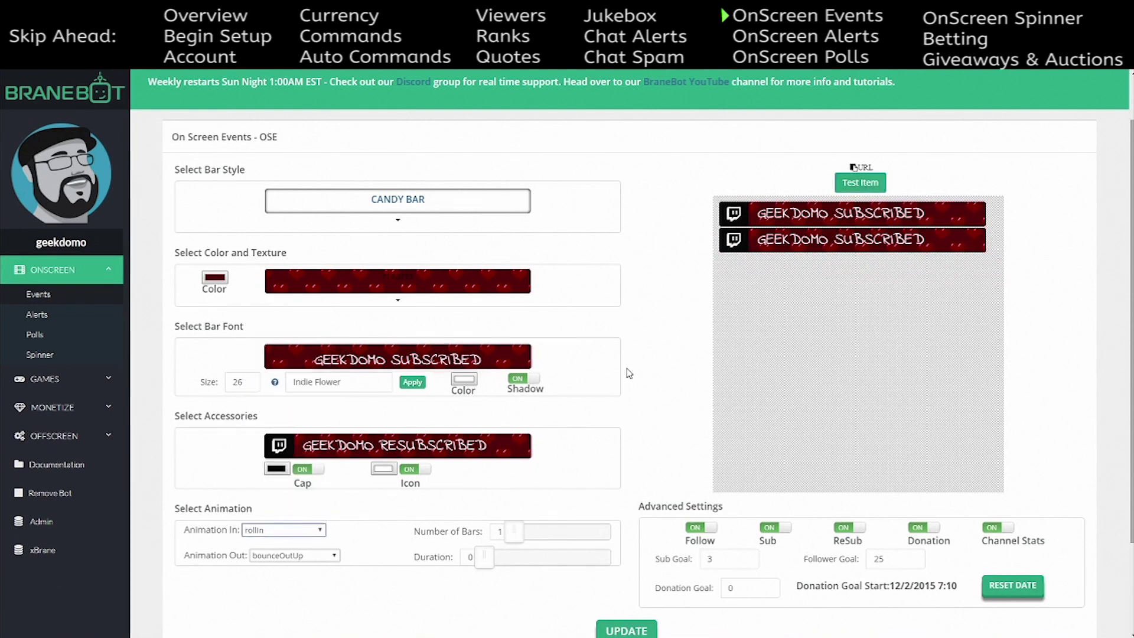
{"action": "left_click", "coordinate": [878, 184]}
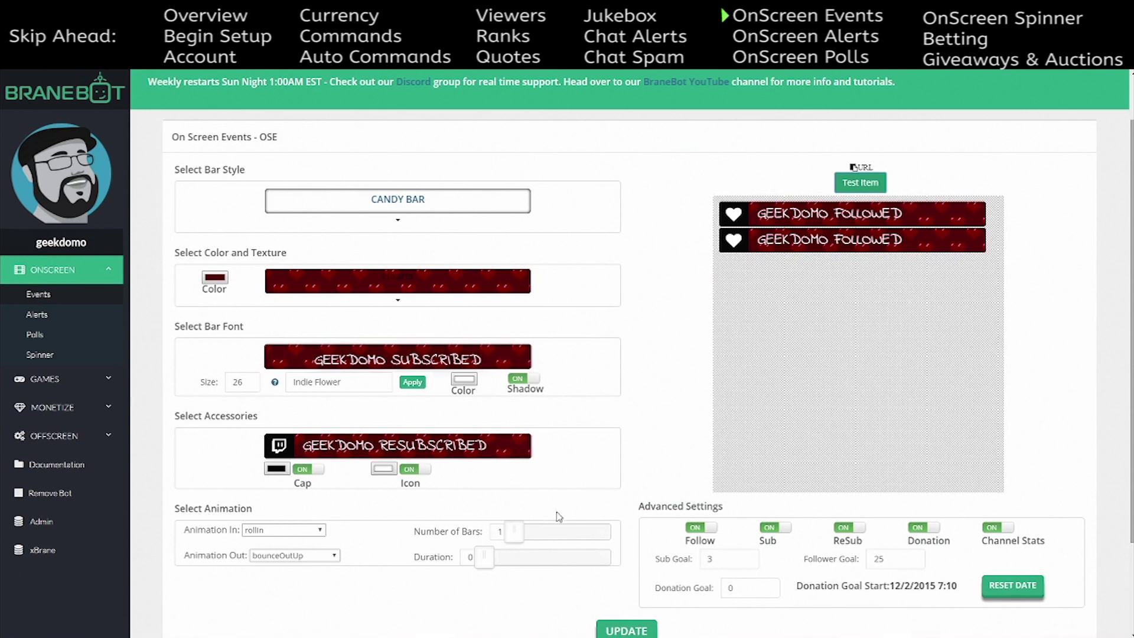
- Allow up to 4 bars at once and fill the preview with four test events
{"action": "left_click_drag", "start_coordinate": [516, 536], "coordinate": [550, 535]}
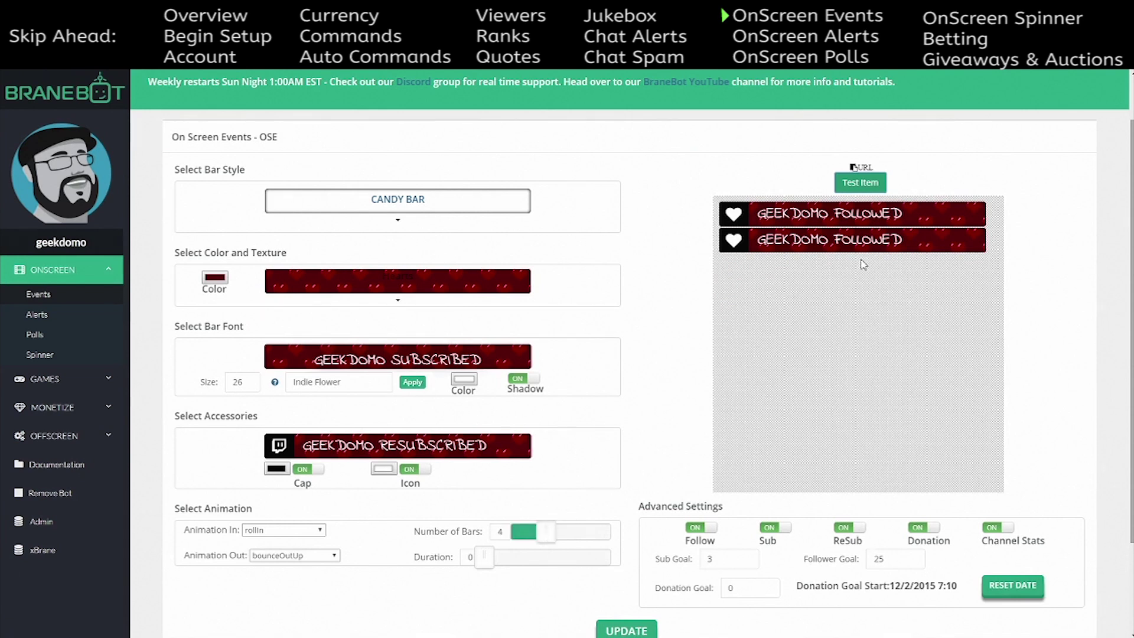
{"action": "left_click", "coordinate": [866, 184]}
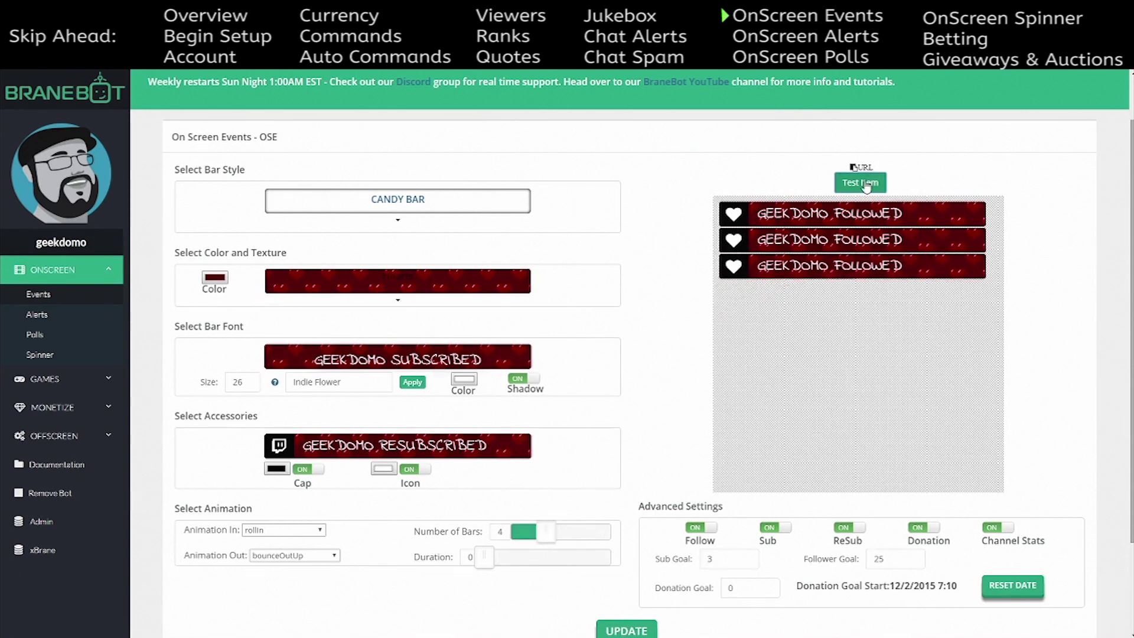
{"action": "left_click", "coordinate": [866, 184]}
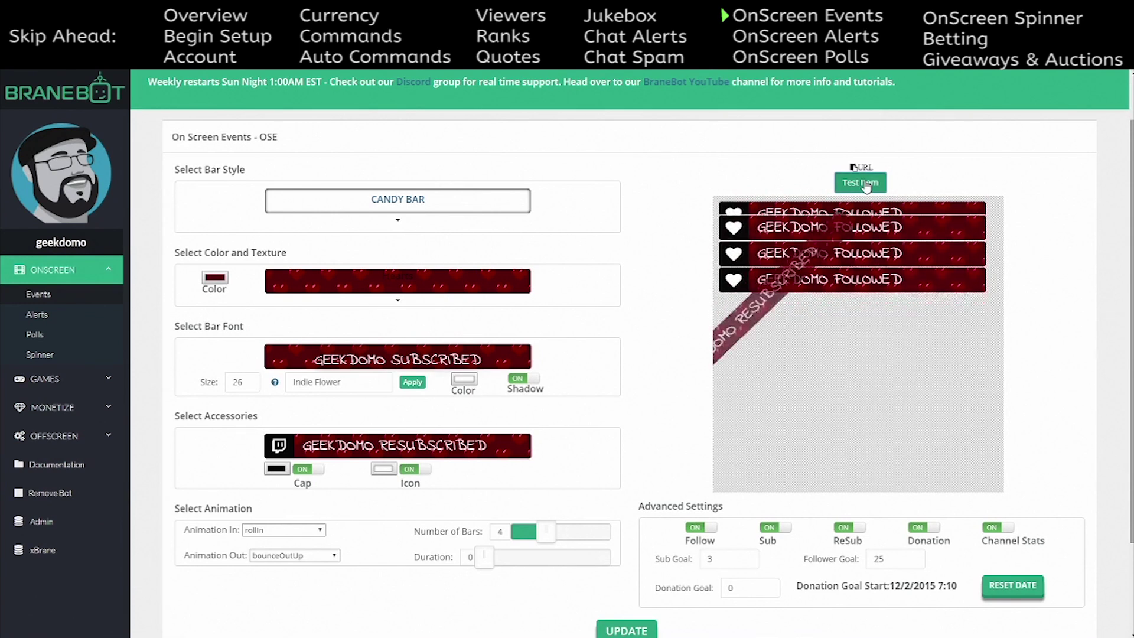
{"action": "left_click", "coordinate": [866, 185]}
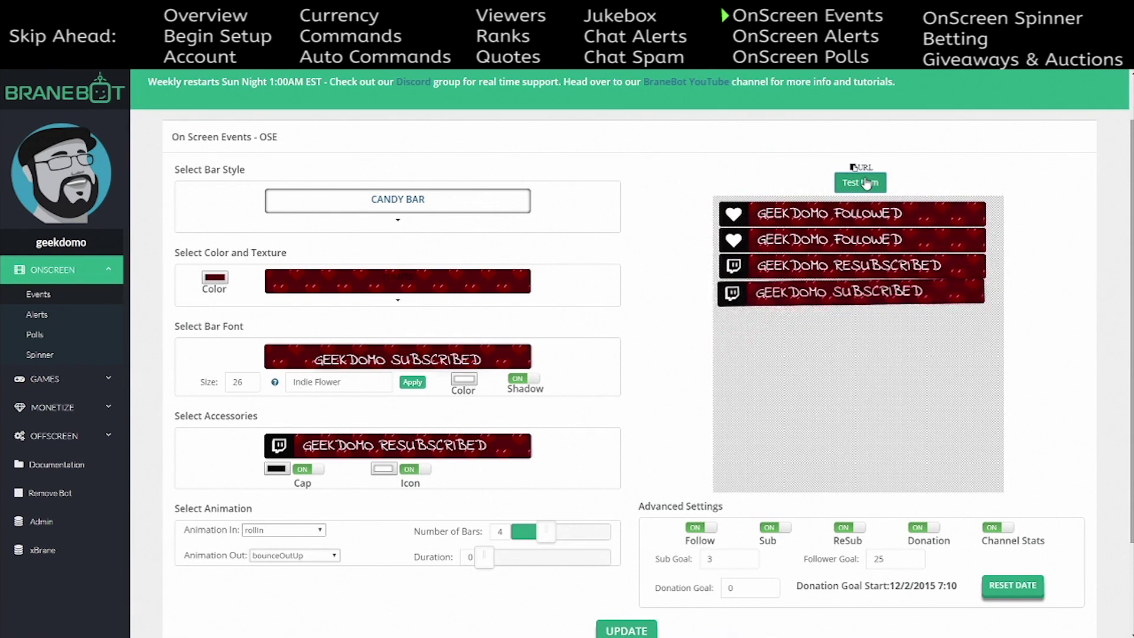
{"action": "left_click", "coordinate": [866, 185]}
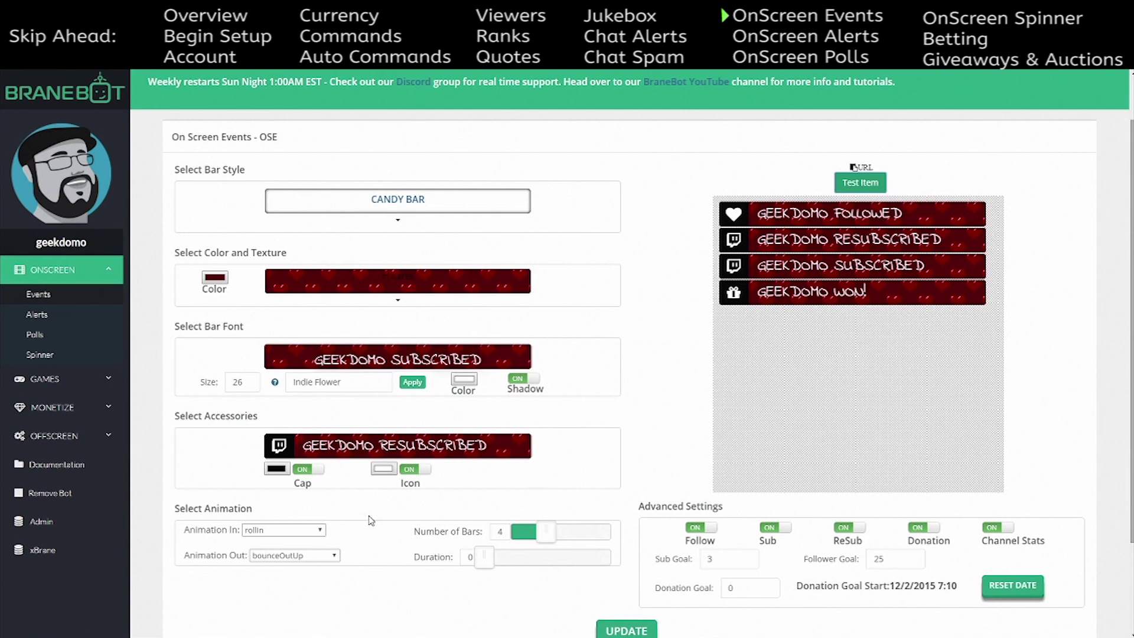
- Try fadeIn entry with lightSpeedOut exit, previewing three test events
{"action": "left_click", "coordinate": [321, 531]}
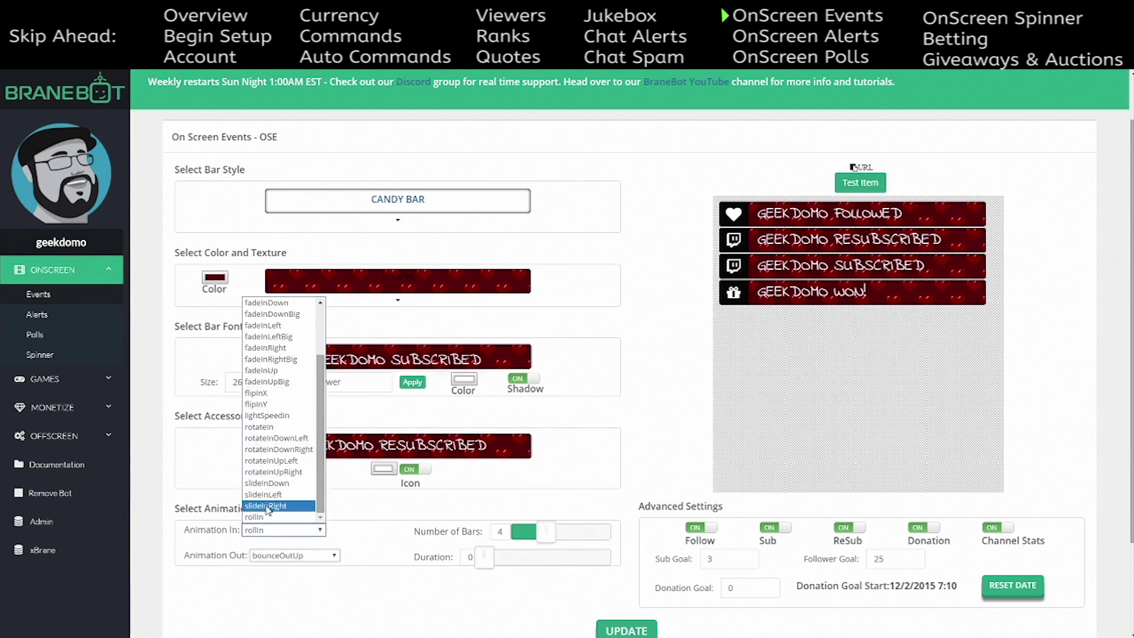
{"action": "scroll", "coordinate": [276, 499], "scroll_direction": "up", "scroll_amount": 2}
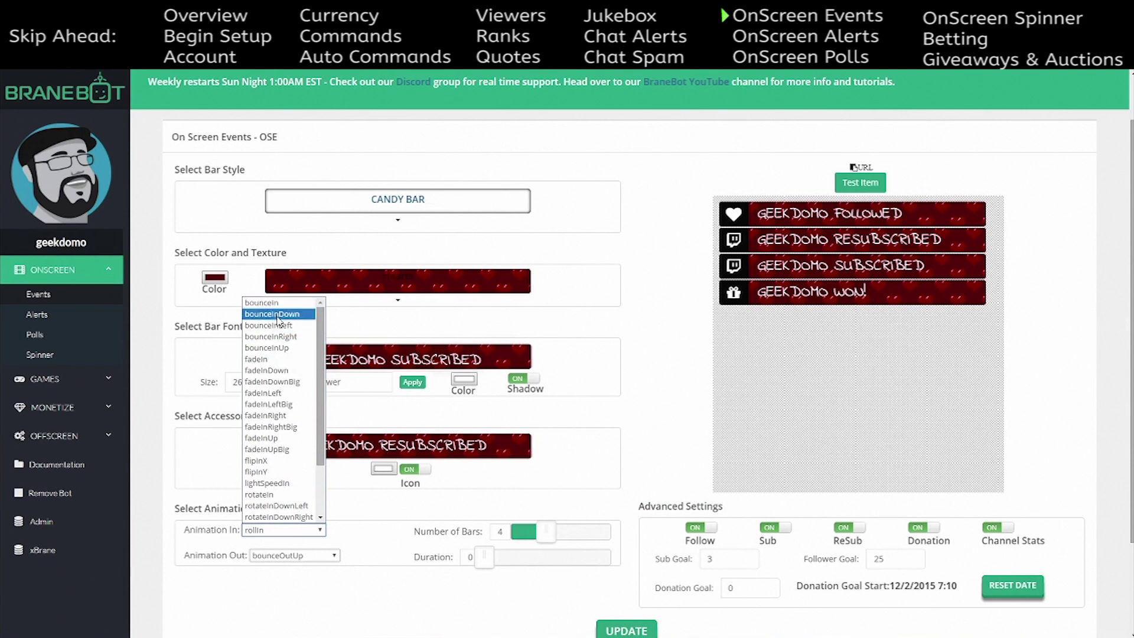
{"action": "left_click", "coordinate": [289, 359]}
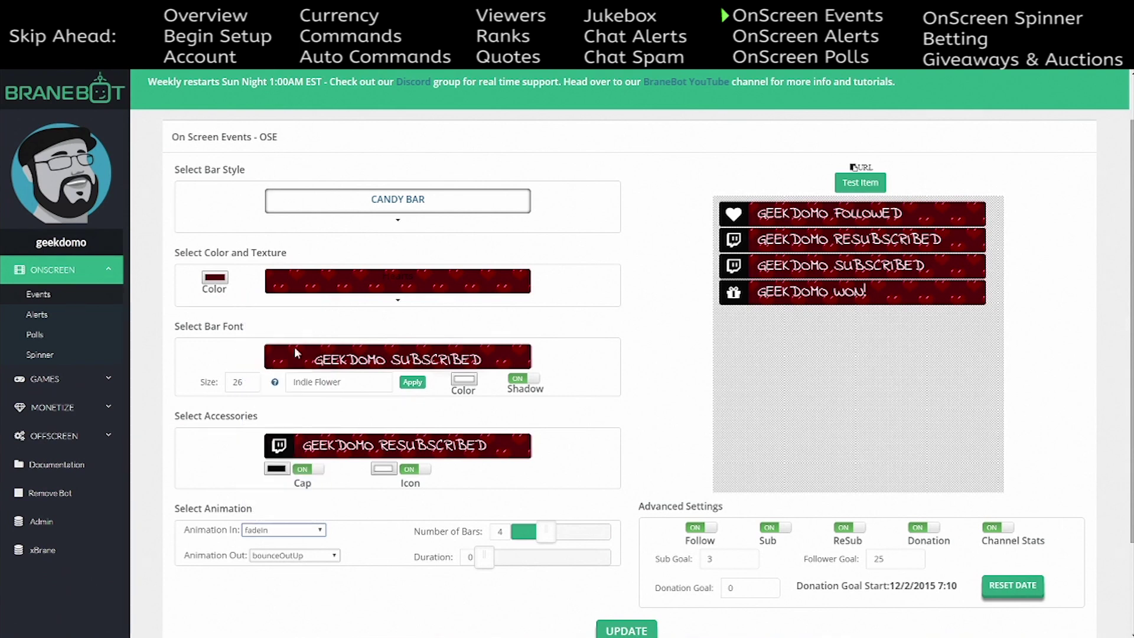
{"action": "left_click", "coordinate": [314, 556]}
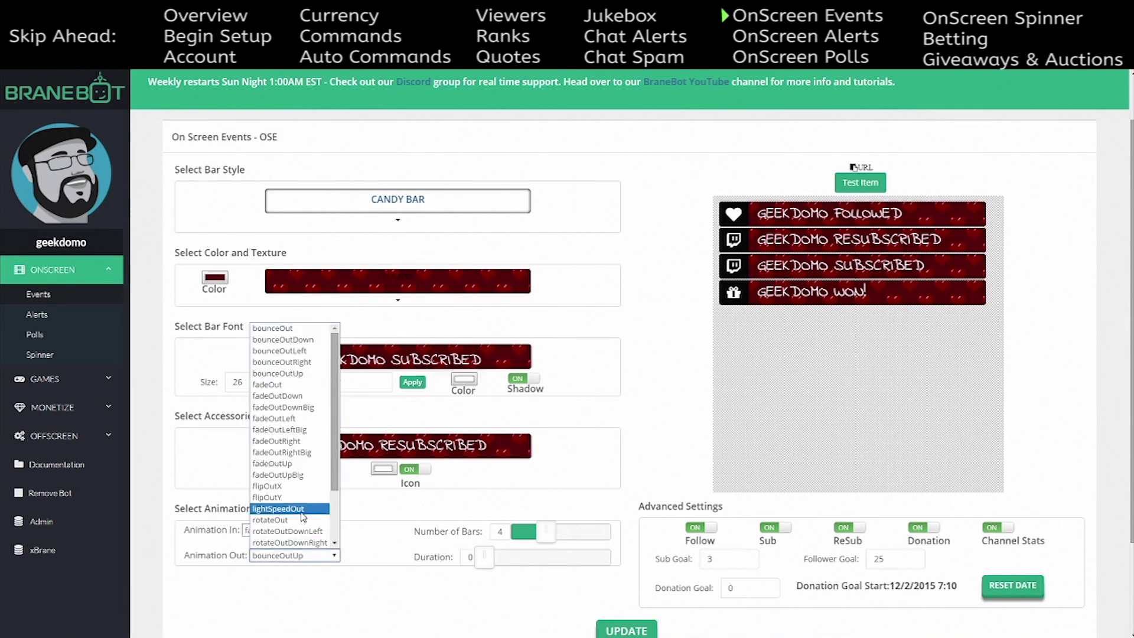
{"action": "left_click", "coordinate": [301, 512]}
{"action": "left_click", "coordinate": [873, 186]}
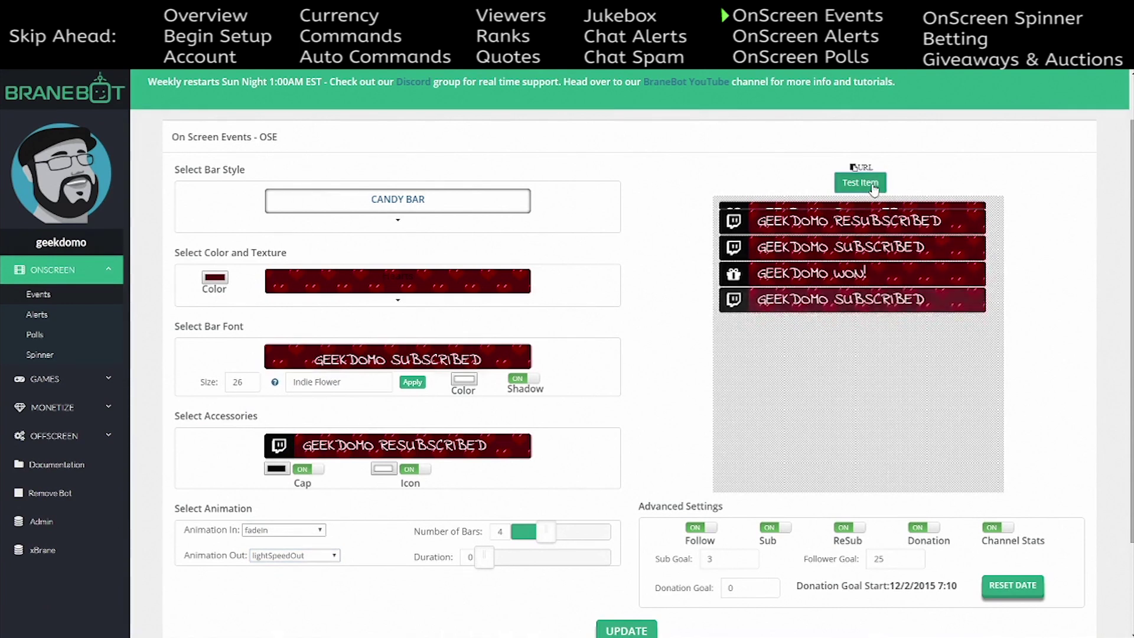
{"action": "left_click", "coordinate": [873, 187]}
{"action": "left_click", "coordinate": [873, 187]}
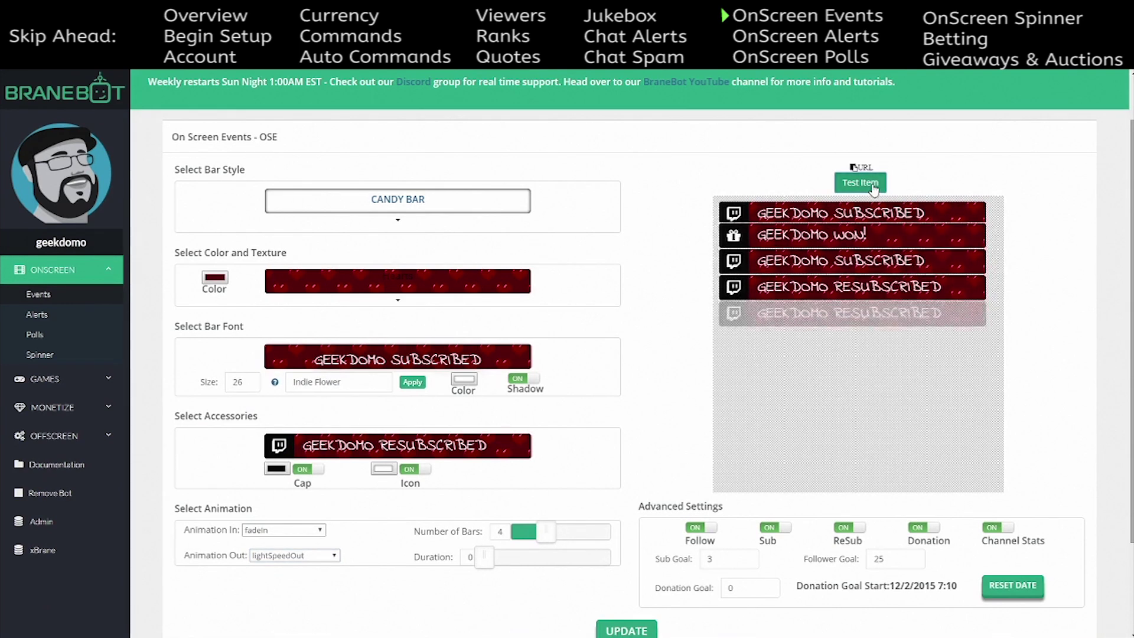
- Set the exit animation to flipOutY, save with UPDATE, and fire four test bars
{"action": "left_click", "coordinate": [313, 557]}
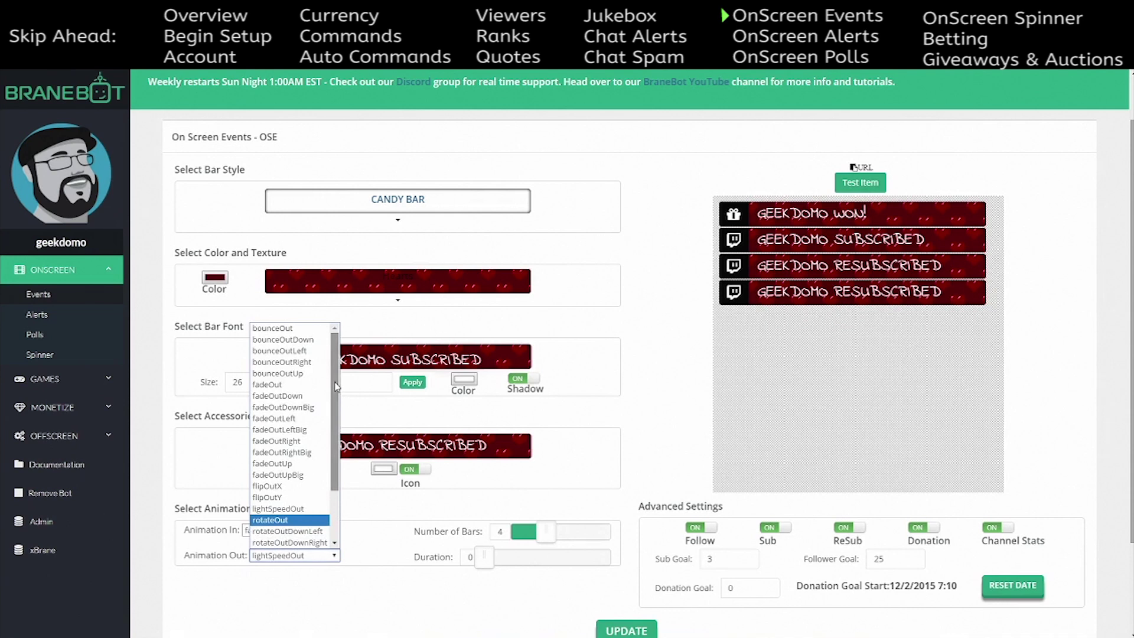
{"action": "left_click", "coordinate": [269, 498]}
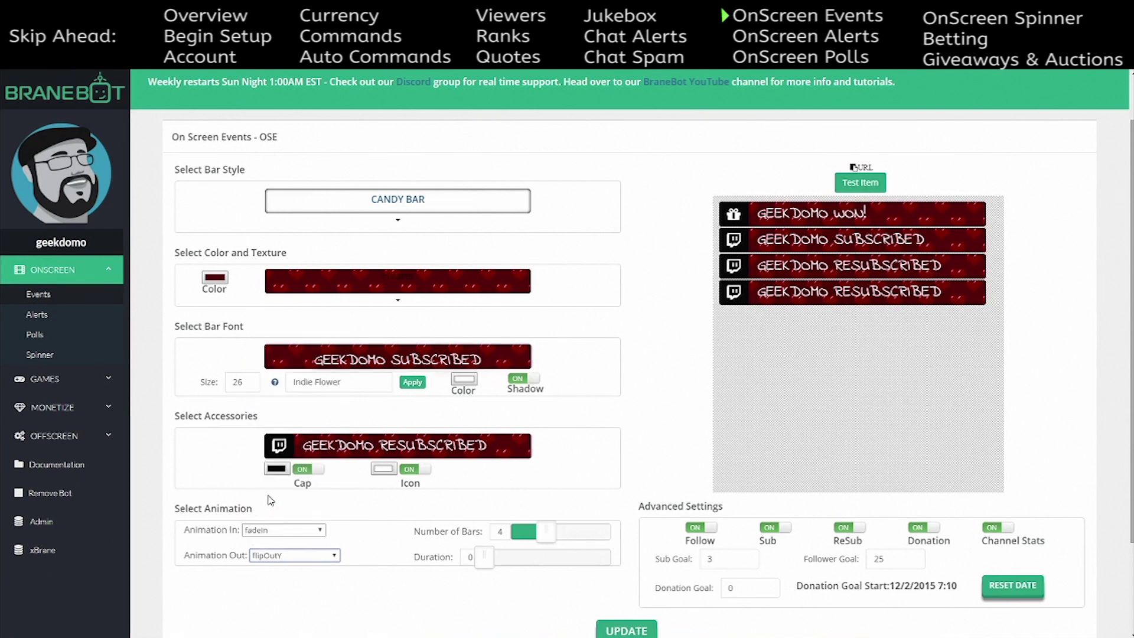
{"action": "left_click", "coordinate": [623, 632]}
{"action": "left_click", "coordinate": [859, 184]}
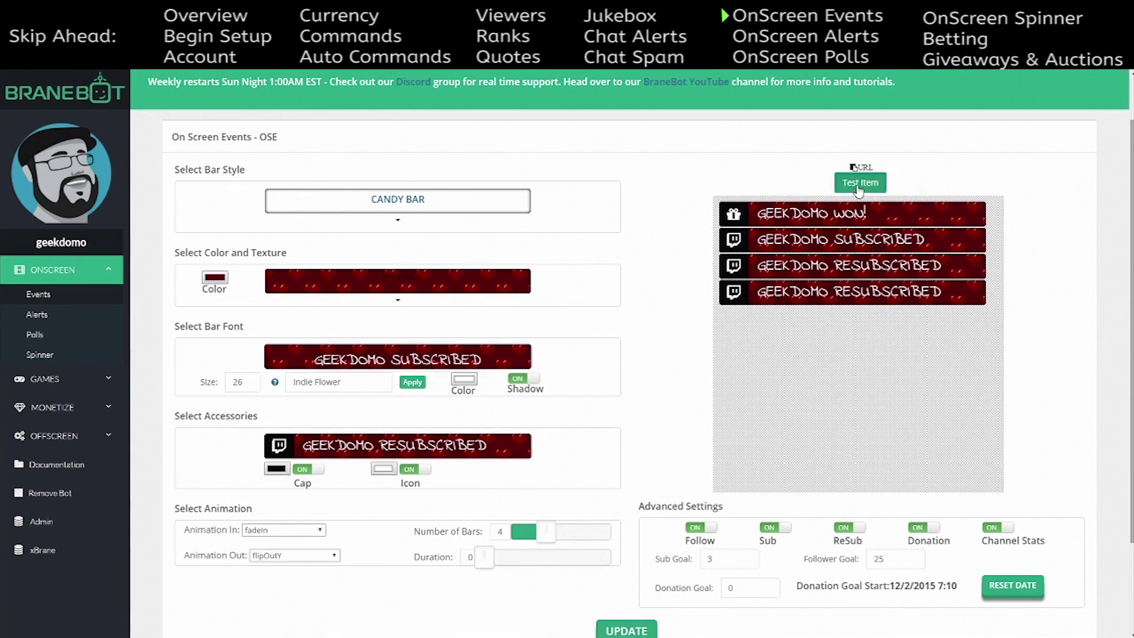
{"action": "left_click", "coordinate": [859, 184]}
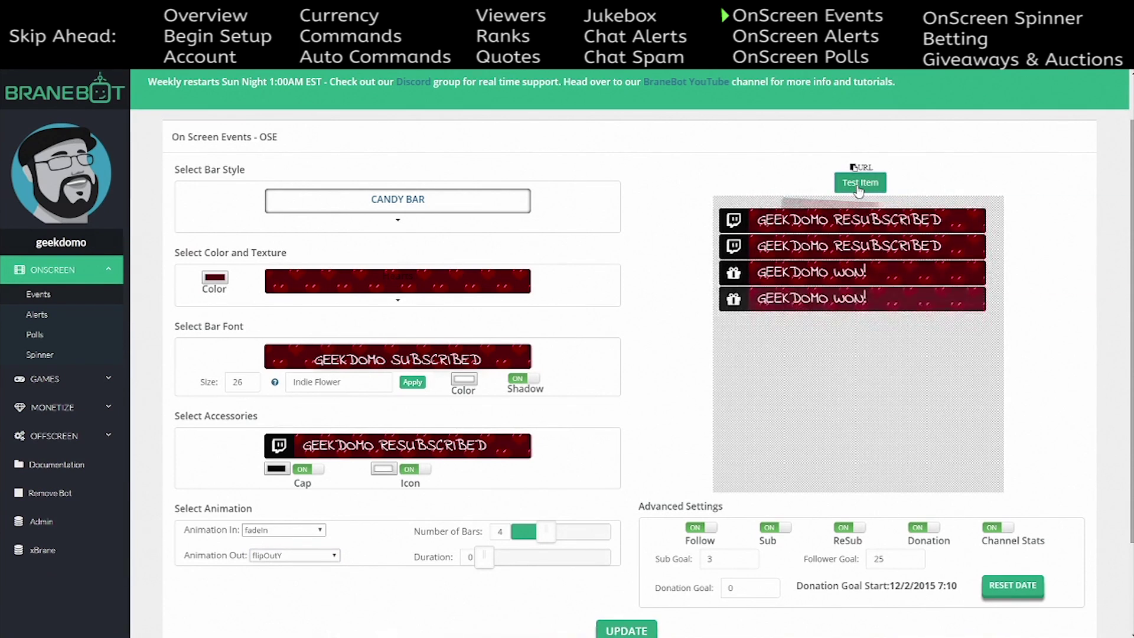
{"action": "left_click", "coordinate": [859, 184]}
{"action": "left_click", "coordinate": [860, 185]}
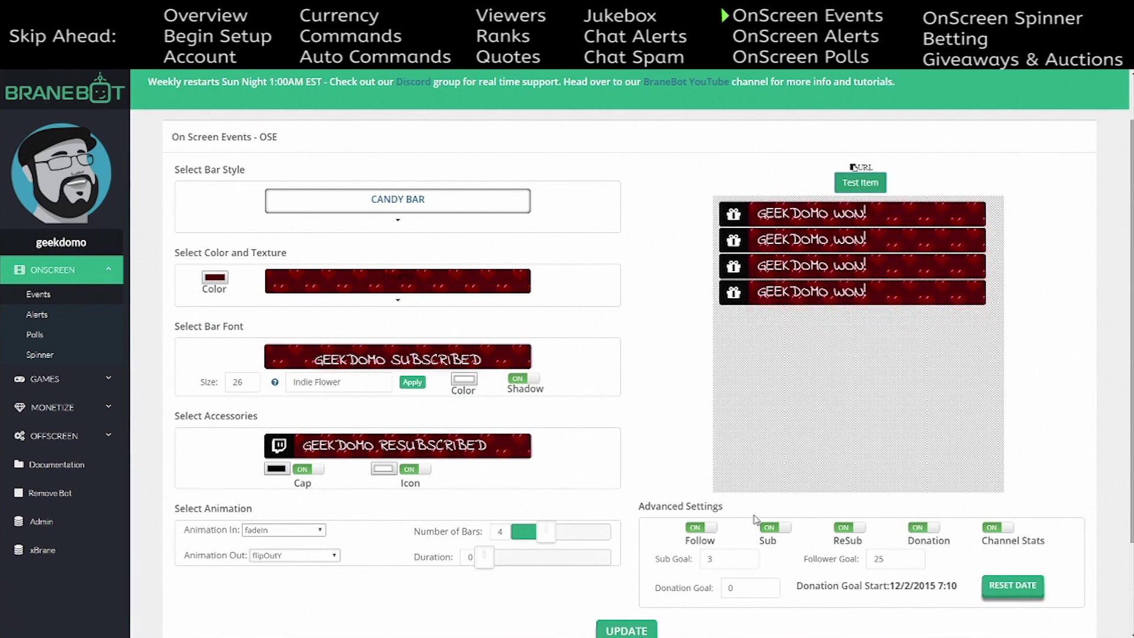
{"action": "scroll", "coordinate": [685, 467], "scroll_direction": "down", "scroll_amount": 2}
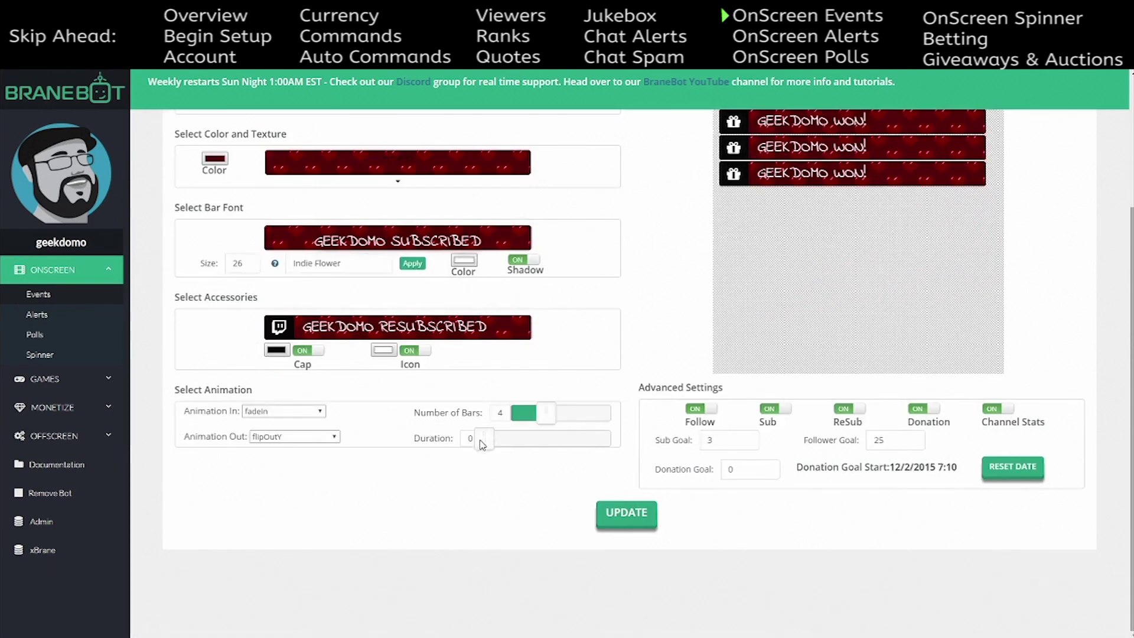
{"action": "scroll", "coordinate": [479, 473], "scroll_direction": "up", "scroll_amount": 2}
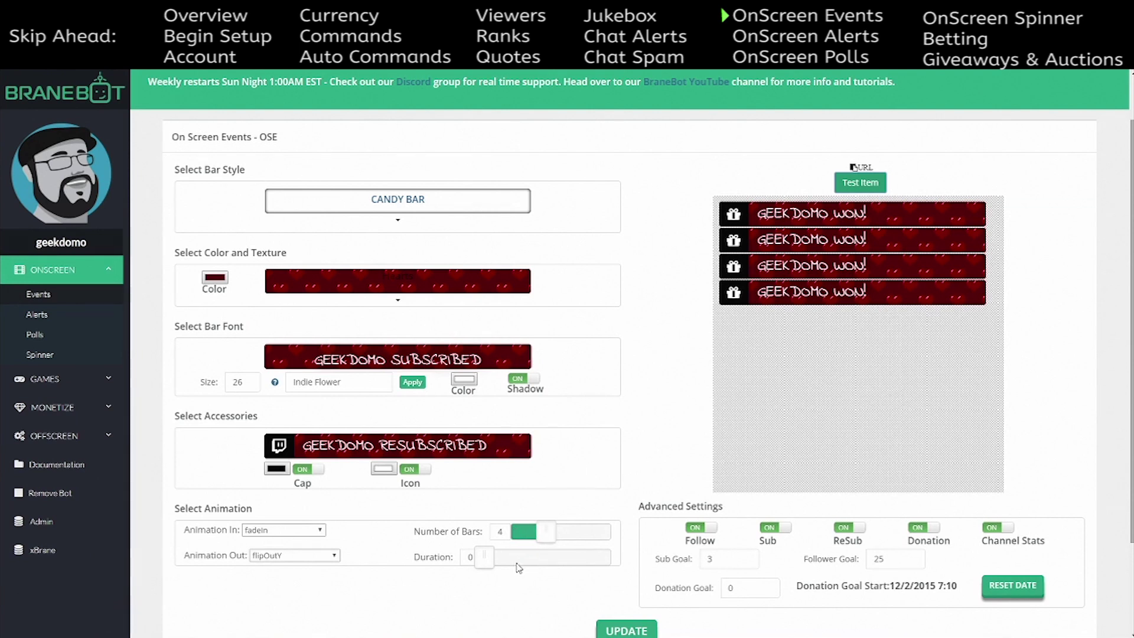
{"action": "mouse_move", "coordinate": [487, 561]}
{"action": "left_mouse_down"}
{"action": "mouse_move", "coordinate": [600, 557]}
{"action": "mouse_move", "coordinate": [503, 560]}
{"action": "left_mouse_up"}
{"action": "left_click_drag", "start_coordinate": [503, 560], "coordinate": [483, 560]}
{"action": "mouse_move", "coordinate": [488, 560]}
{"action": "left_mouse_down"}
{"action": "mouse_move", "coordinate": [523, 560]}
{"action": "mouse_move", "coordinate": [490, 561]}
{"action": "left_mouse_up"}
{"action": "scroll", "coordinate": [600, 461], "scroll_direction": "down", "scroll_amount": 3}
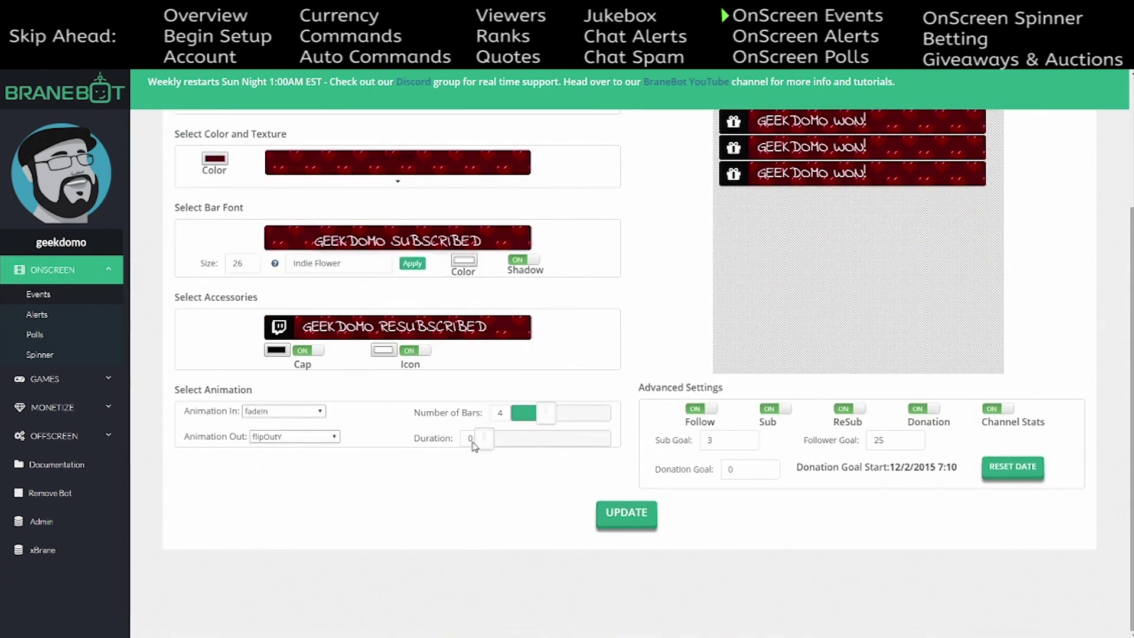
{"action": "scroll", "coordinate": [684, 378], "scroll_direction": "up", "scroll_amount": 3}
{"action": "scroll", "coordinate": [685, 408], "scroll_direction": "down", "scroll_amount": 2}
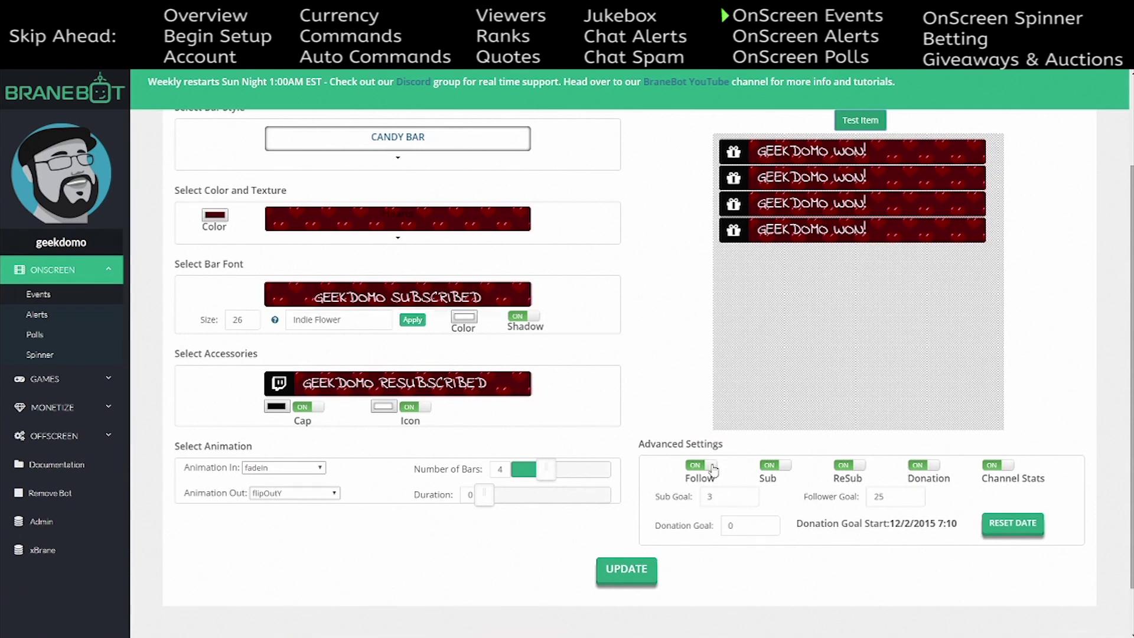
{"action": "scroll", "coordinate": [733, 481], "scroll_direction": "up", "scroll_amount": 2}
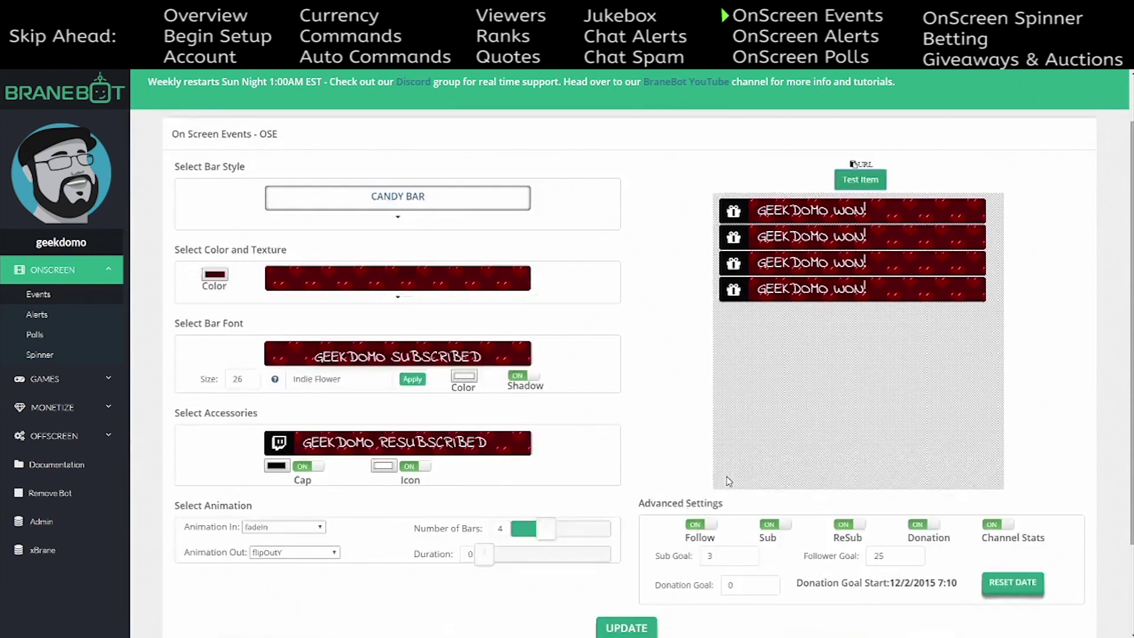
{"action": "scroll", "coordinate": [735, 480], "scroll_direction": "down", "scroll_amount": 2}
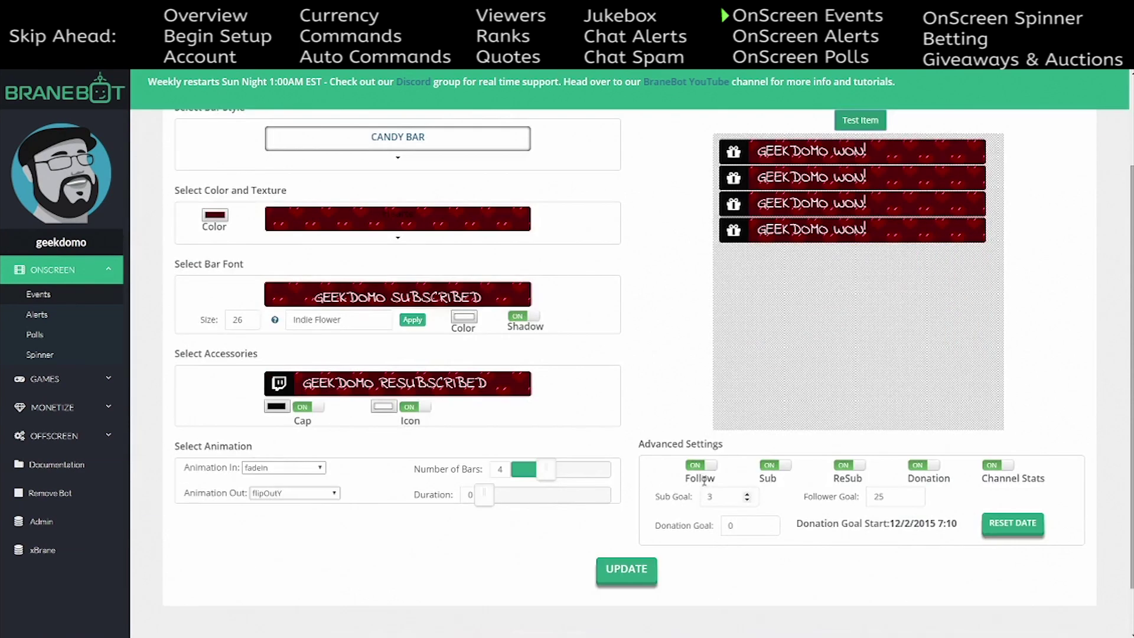
{"action": "left_click", "coordinate": [779, 468]}
{"action": "left_click", "coordinate": [857, 466]}
{"action": "left_click", "coordinate": [923, 466]}
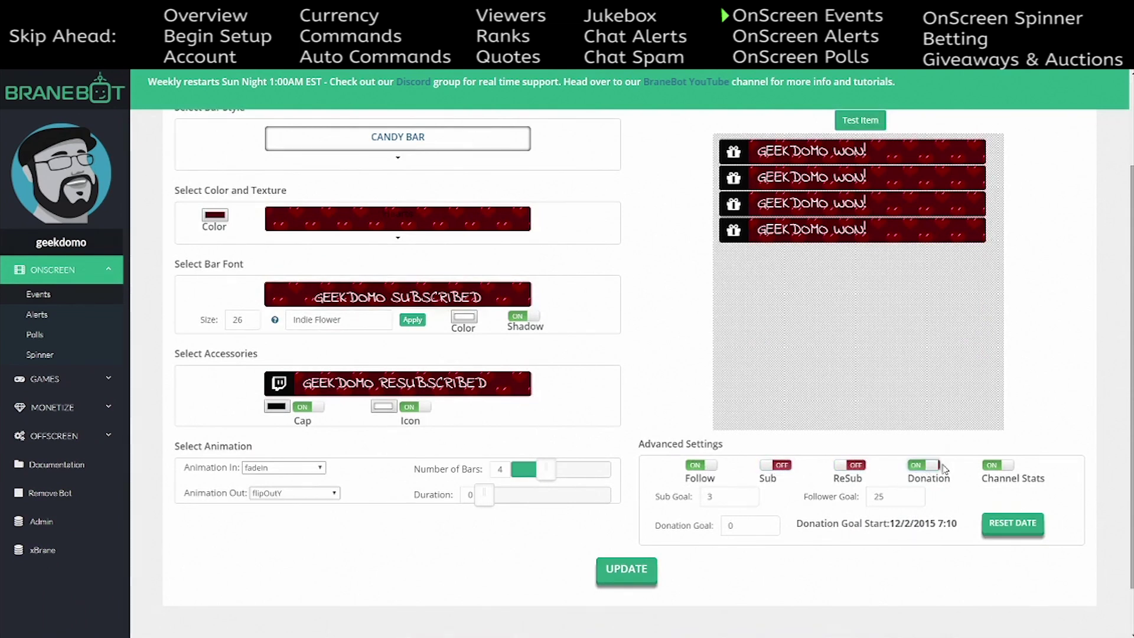
{"action": "left_click", "coordinate": [1008, 468]}
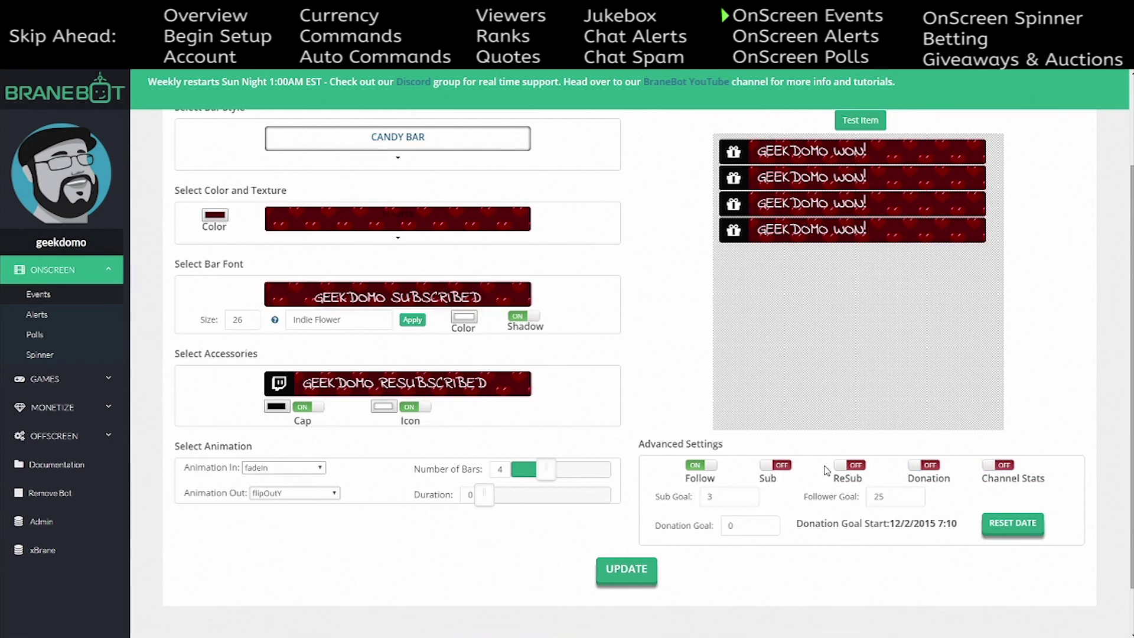
{"action": "left_click", "coordinate": [773, 466]}
{"action": "left_click", "coordinate": [776, 467]}
{"action": "left_click", "coordinate": [854, 466]}
{"action": "left_click", "coordinate": [931, 466]}
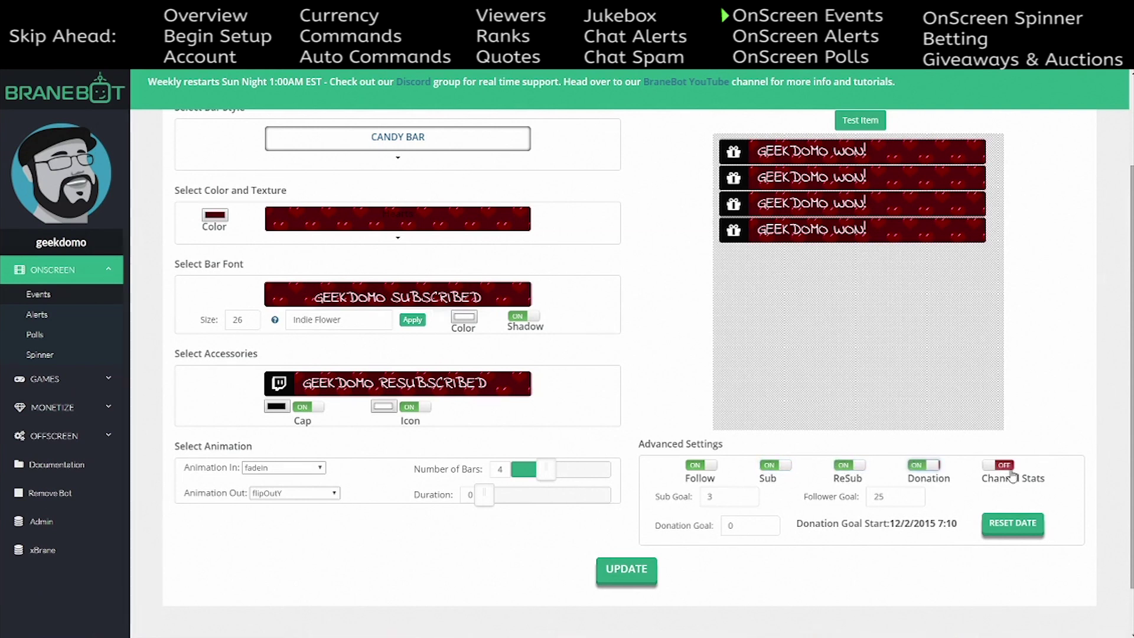
{"action": "left_click", "coordinate": [1004, 466]}
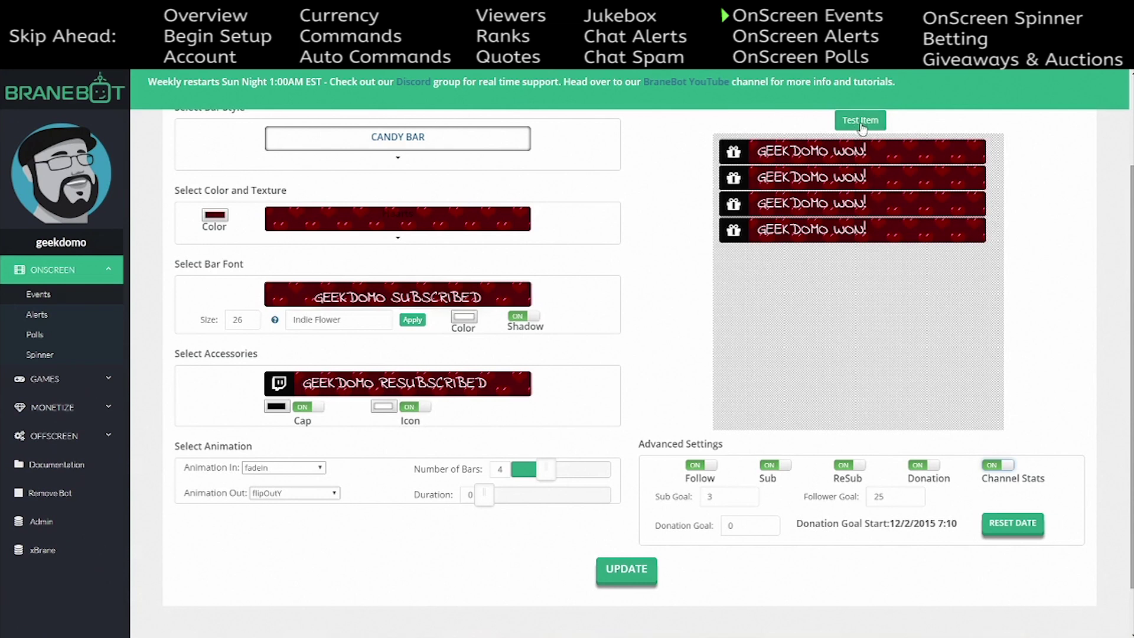
- Reveal and copy the overlay's full browser source URL, then hide it again
{"action": "scroll", "coordinate": [768, 437], "scroll_direction": "up", "scroll_amount": 2}
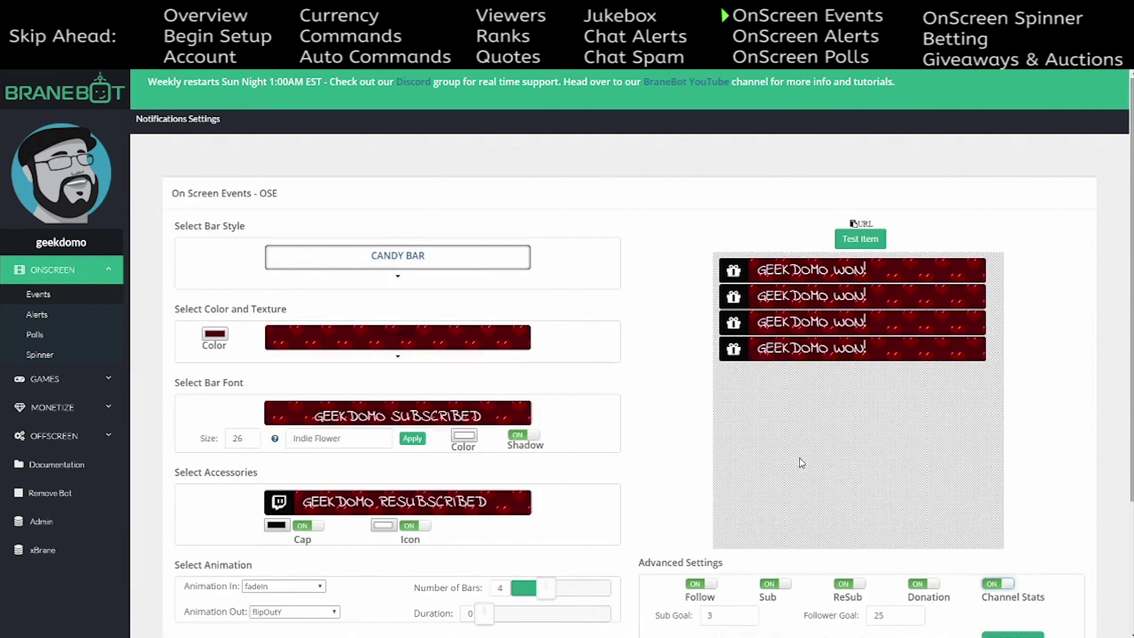
{"action": "left_click", "coordinate": [862, 228]}
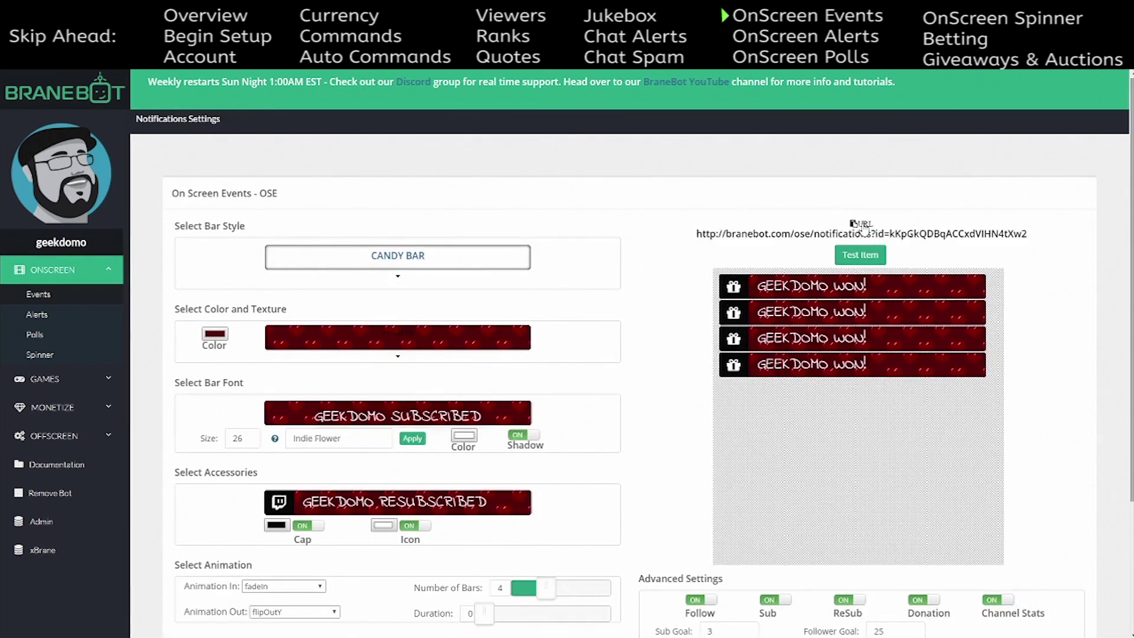
{"action": "left_click_drag", "start_coordinate": [1033, 236], "coordinate": [697, 240]}
{"action": "key", "text": "ctrl+c"}
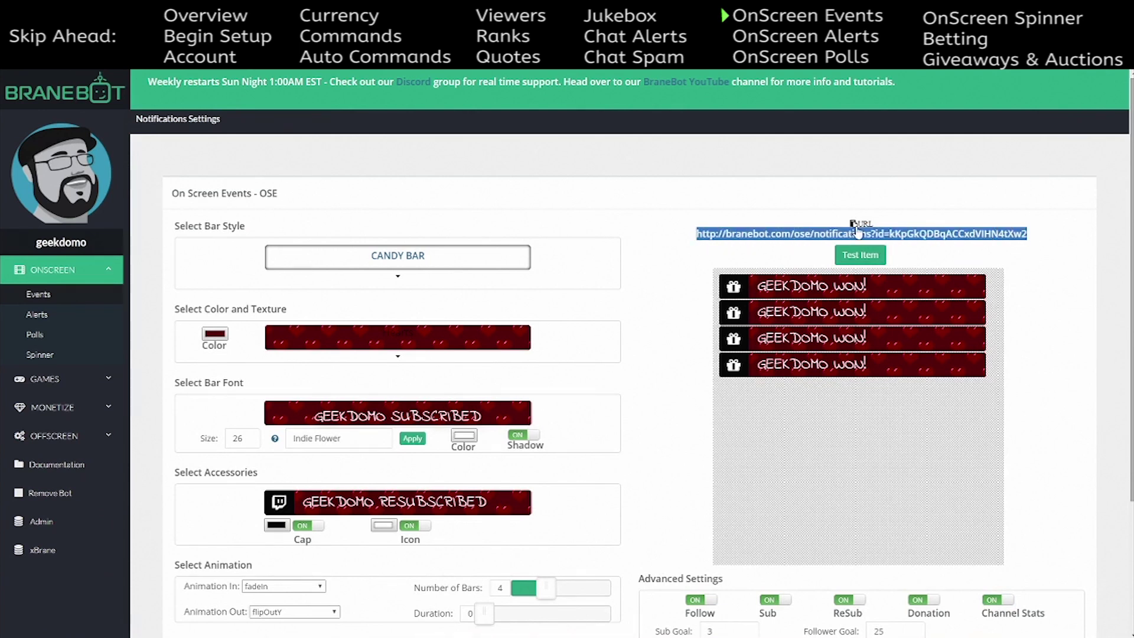
{"action": "left_click", "coordinate": [861, 223]}
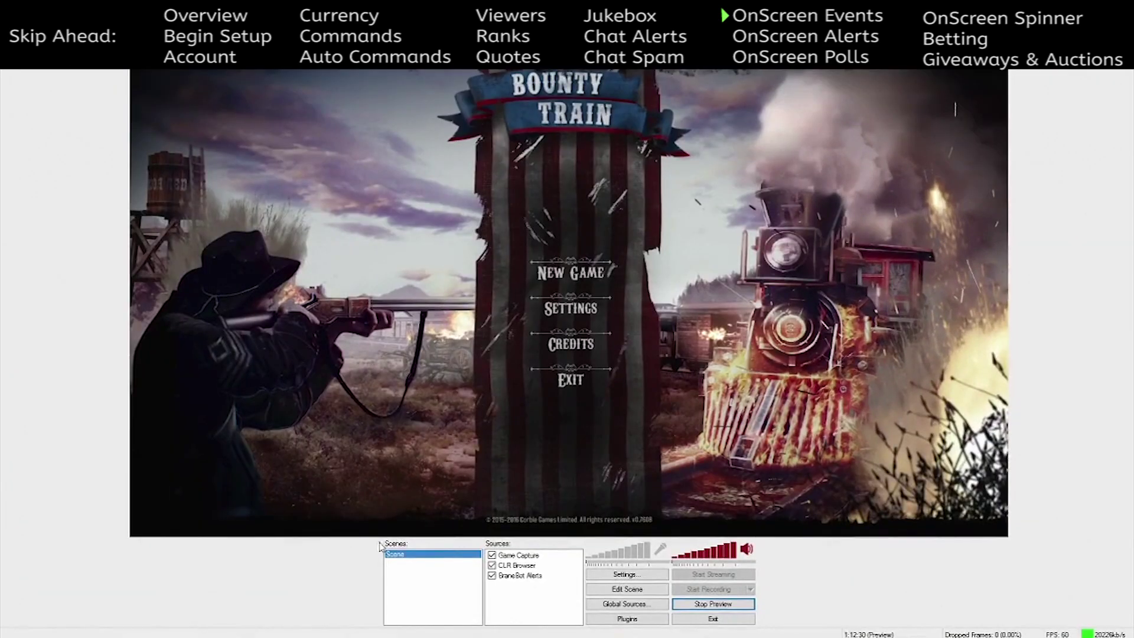
- Add a new CLR Browser source named OSE to the Sources list
{"action": "right_click", "coordinate": [512, 598]}
{"action": "mouse_move", "coordinate": [537, 603]}
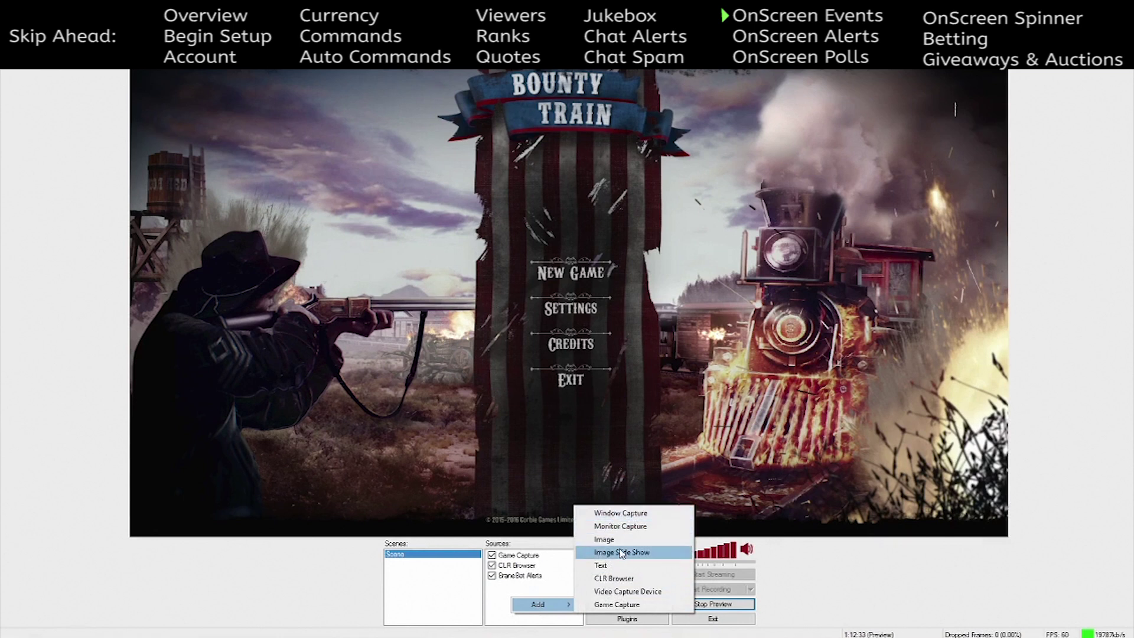
{"action": "left_click", "coordinate": [629, 580]}
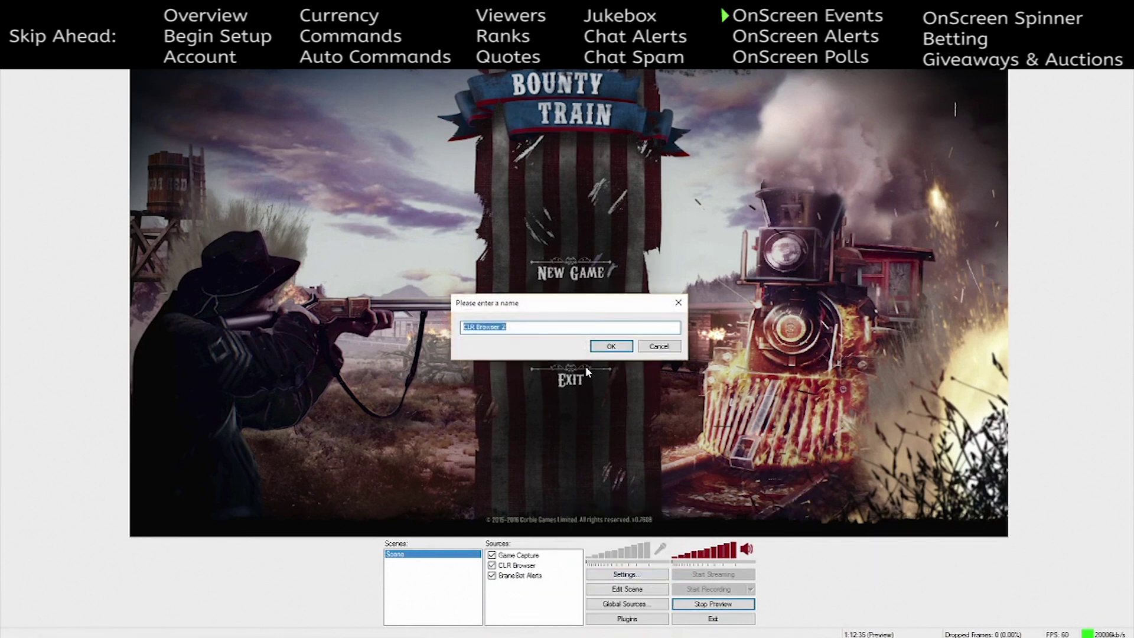
{"action": "type", "text": "ON"}
{"action": "key", "text": "BackSpace"}
{"action": "type", "text": "S"}
{"action": "left_click", "coordinate": [611, 348]}
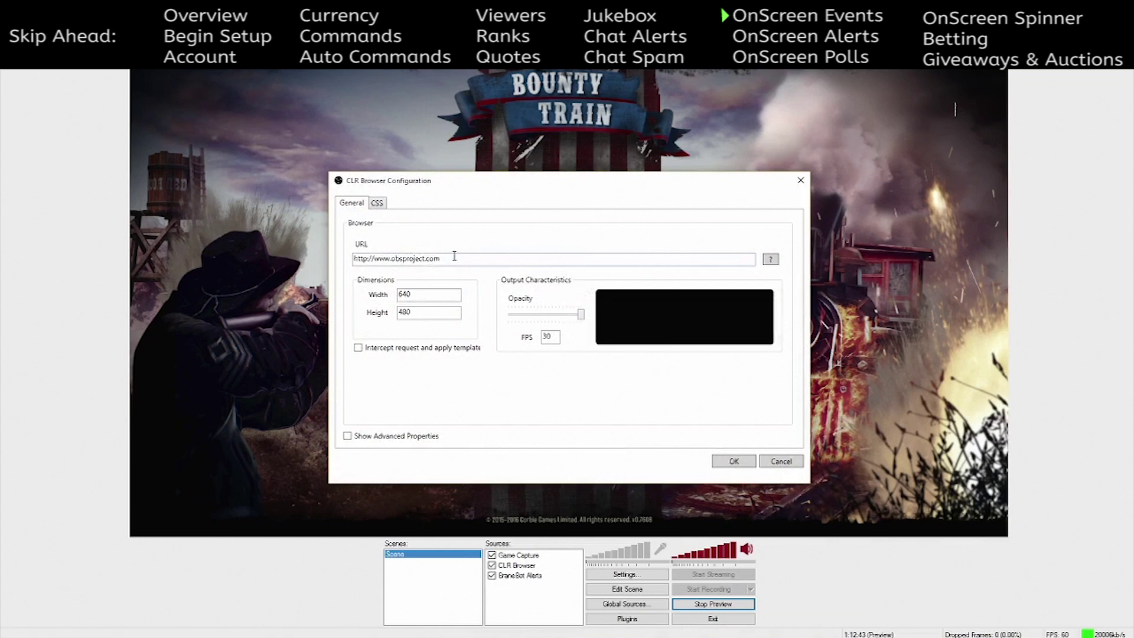
- Paste the BraneBot overlay URL, set width 50 and height 500, and confirm
{"action": "left_click_drag", "start_coordinate": [451, 257], "coordinate": [334, 265]}
{"action": "key", "text": "ctrl+v"}
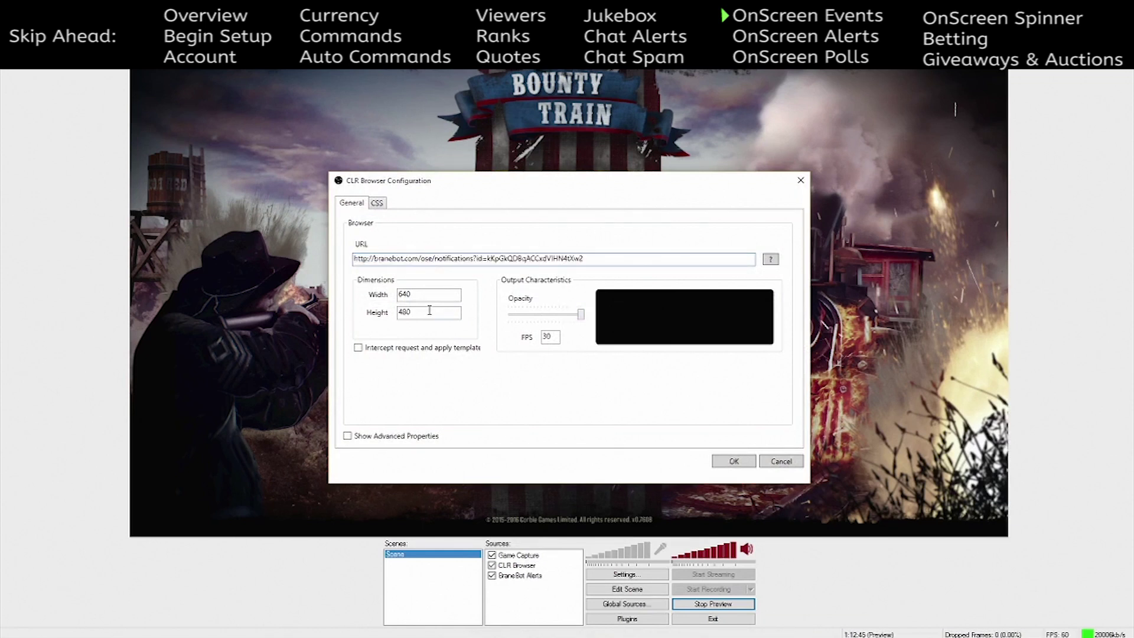
{"action": "left_click_drag", "start_coordinate": [430, 295], "coordinate": [362, 300]}
{"action": "type", "text": "50"}
{"action": "key", "text": "shift+Tab"}
{"action": "key", "text": "shift+Tab"}
{"action": "key", "text": "Tab"}
{"action": "key", "text": "Tab"}
{"action": "type", "text": "500"}
{"action": "left_click", "coordinate": [720, 462]}
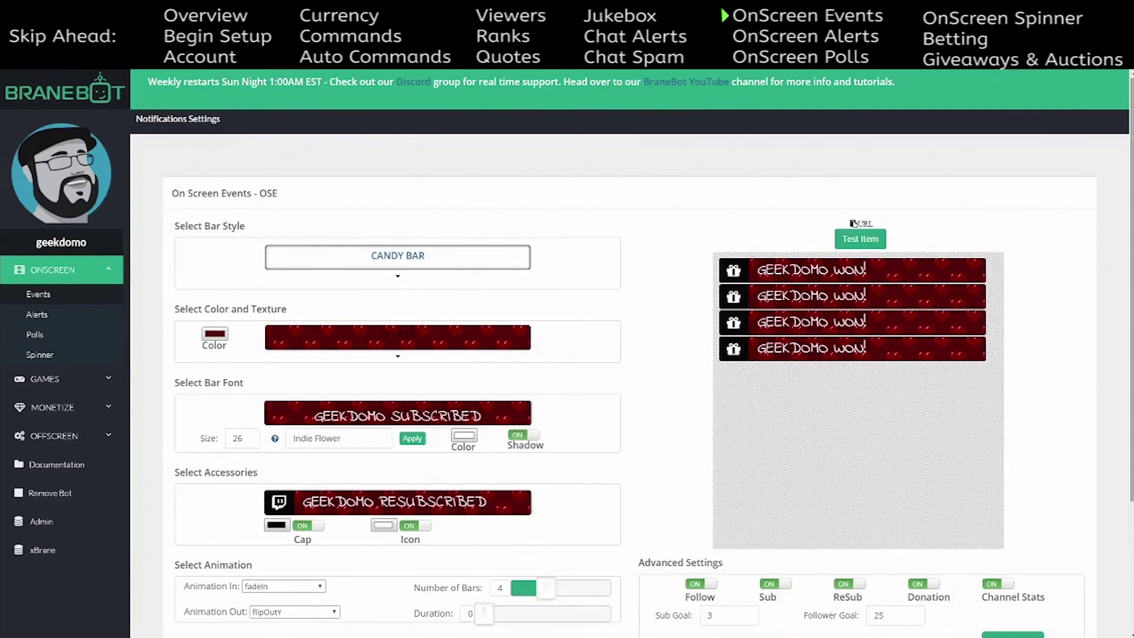
- Fire a test event from the On Screen Events page to check the overlay
{"action": "left_click", "coordinate": [858, 237]}
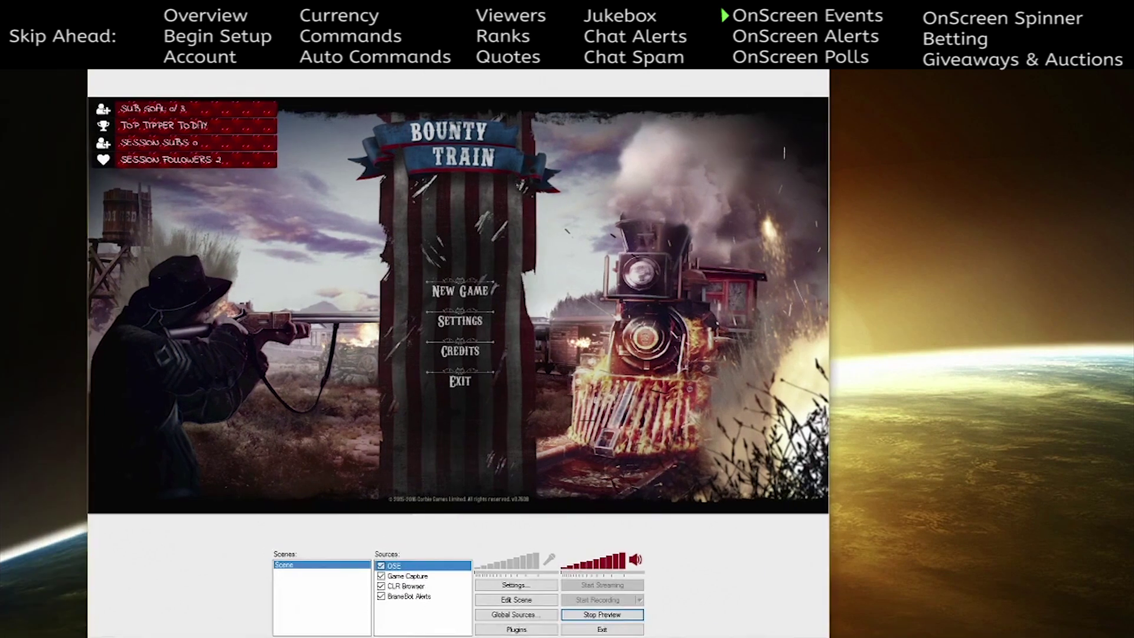
- Enable scene editing and shrink the OSE overlay in the top-left corner
{"action": "left_click", "coordinate": [512, 599]}
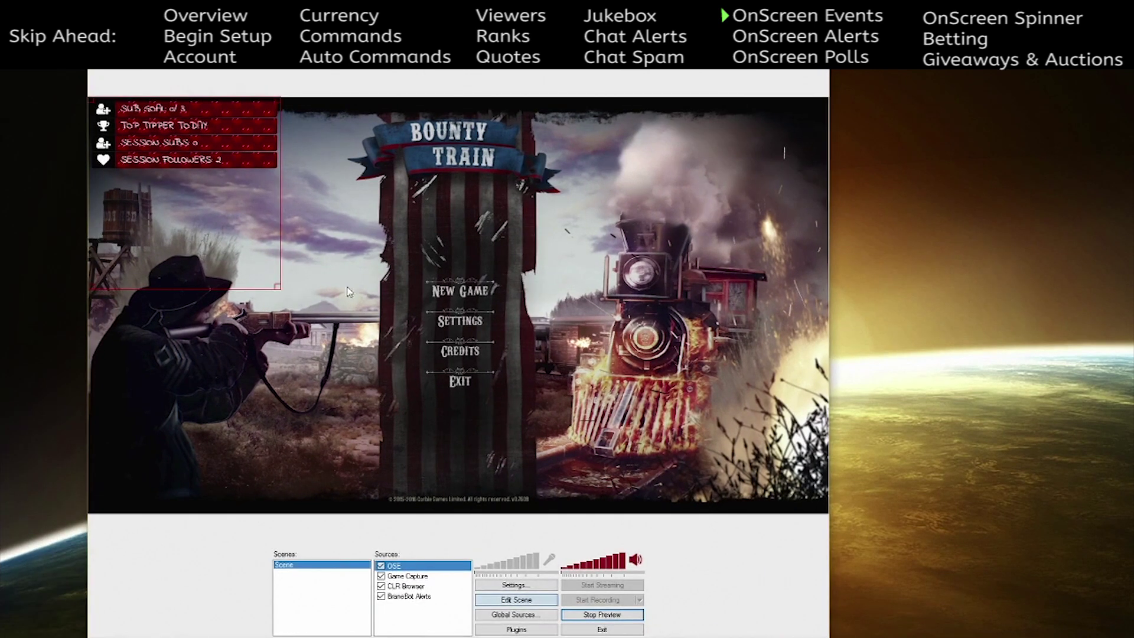
{"action": "left_click_drag", "start_coordinate": [276, 285], "coordinate": [254, 263]}
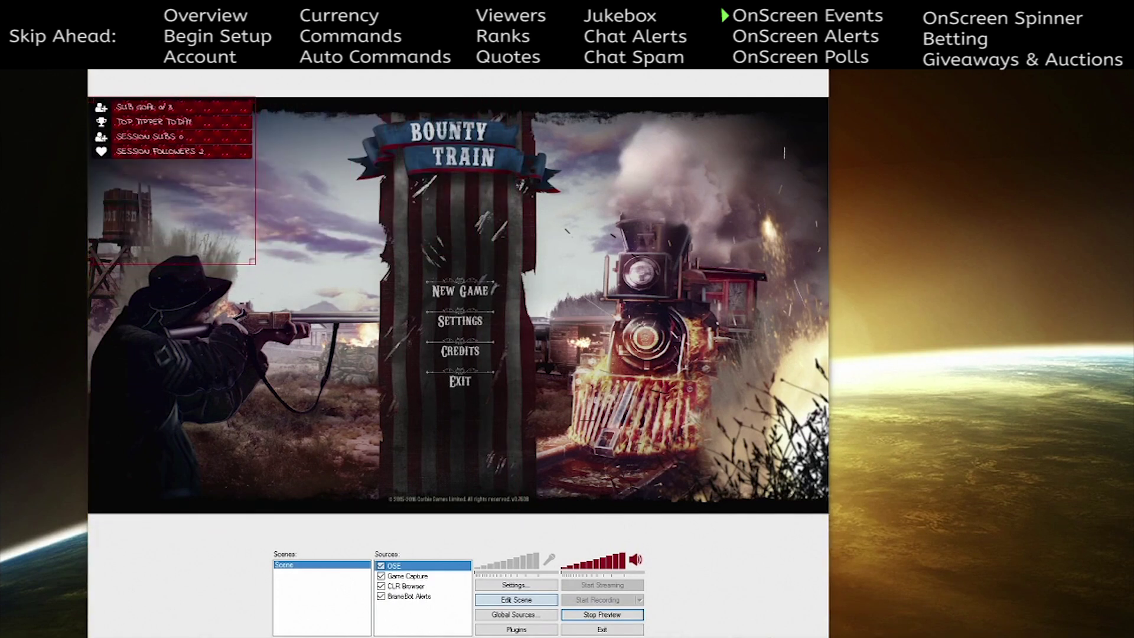
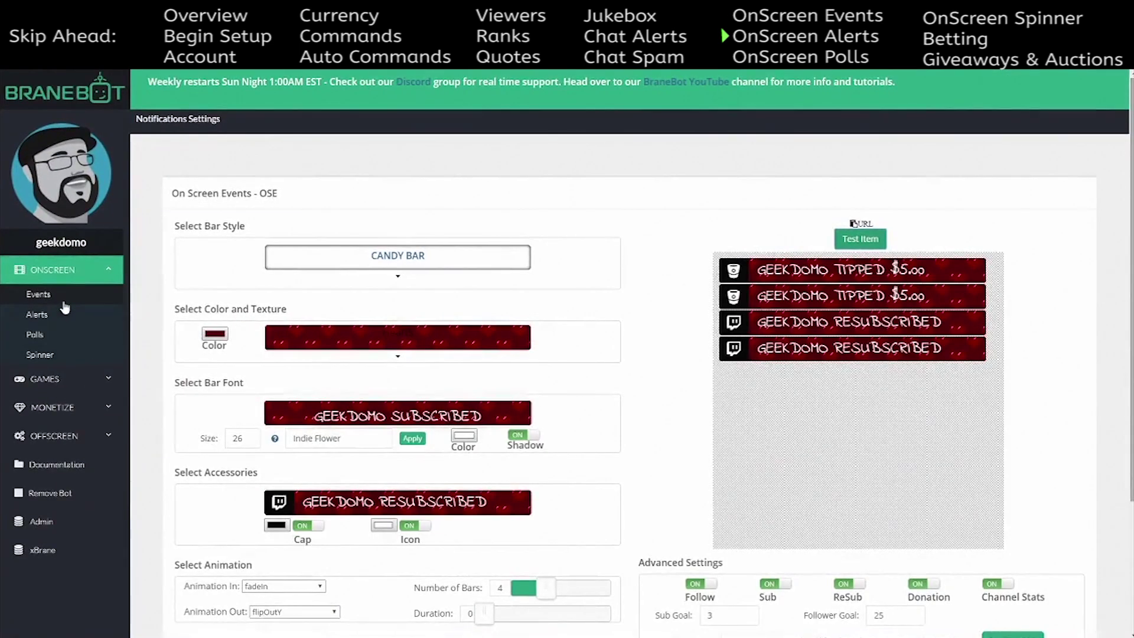
- Open BraneBot's onscreen Alerts settings page to show the follower alert options
{"action": "left_click", "coordinate": [63, 313]}
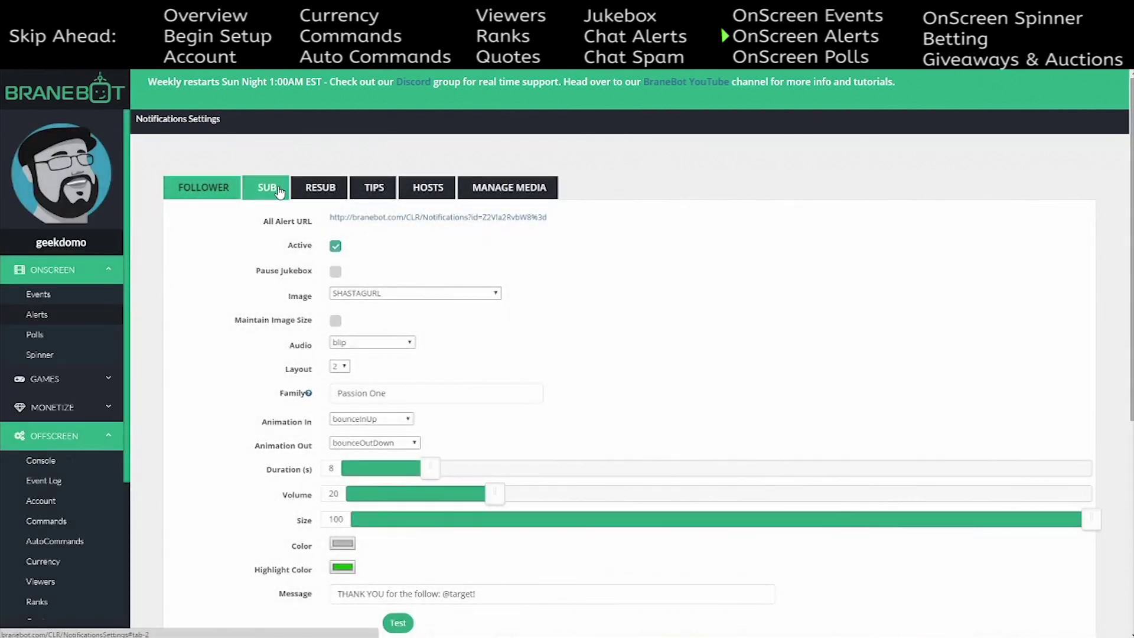
- Look through the Sub, Resub, Tips and Hosts alert tabs, then open Manage Media
{"action": "left_click", "coordinate": [267, 189]}
{"action": "left_click", "coordinate": [322, 190]}
{"action": "left_click", "coordinate": [374, 187]}
{"action": "left_click", "coordinate": [427, 187]}
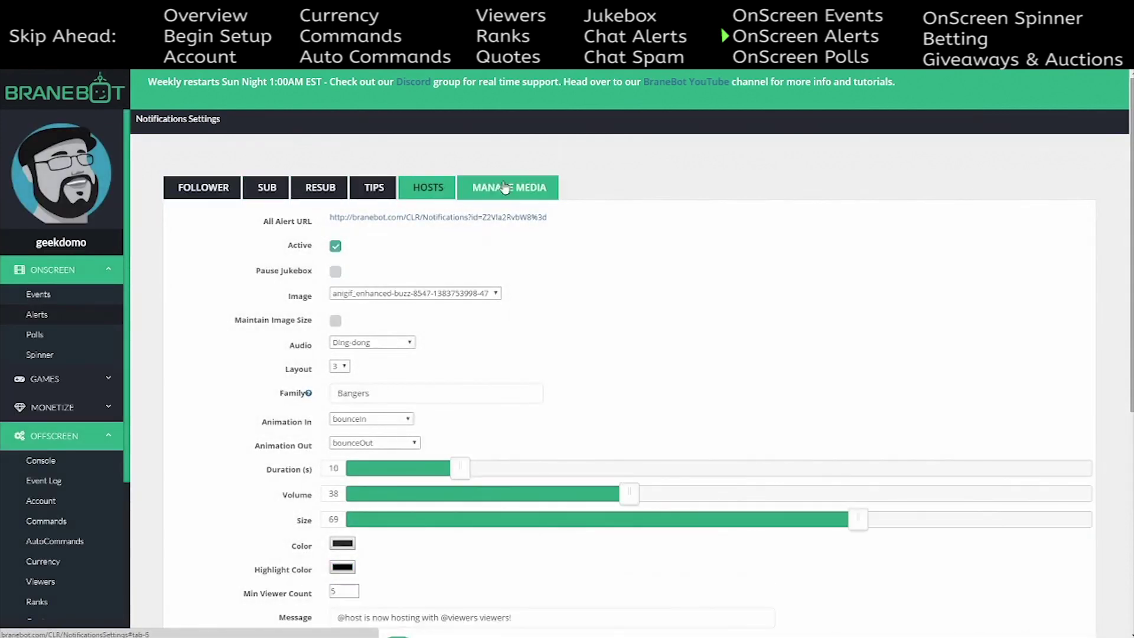
{"action": "left_click", "coordinate": [476, 189]}
- Drag an image file into the Drag & Drop Upload box to add it to the media library
{"action": "scroll", "coordinate": [662, 345], "scroll_direction": "down", "scroll_amount": 3}
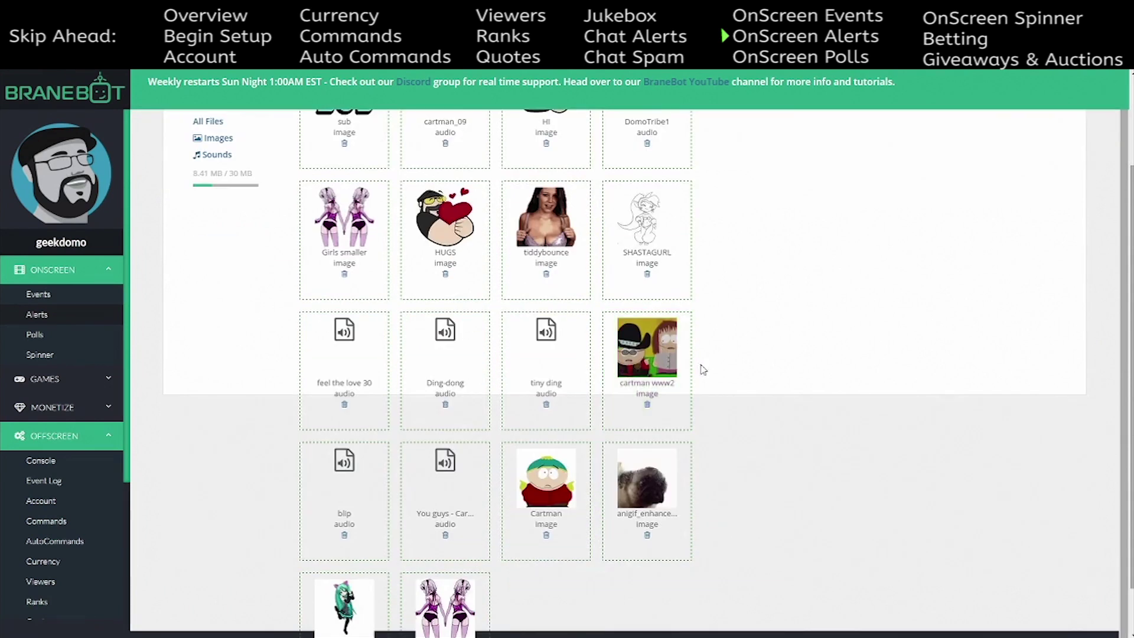
{"action": "scroll", "coordinate": [720, 378], "scroll_direction": "down", "scroll_amount": 1}
{"action": "scroll", "coordinate": [797, 437], "scroll_direction": "up", "scroll_amount": 3}
{"action": "scroll", "coordinate": [799, 441], "scroll_direction": "down", "scroll_amount": 2}
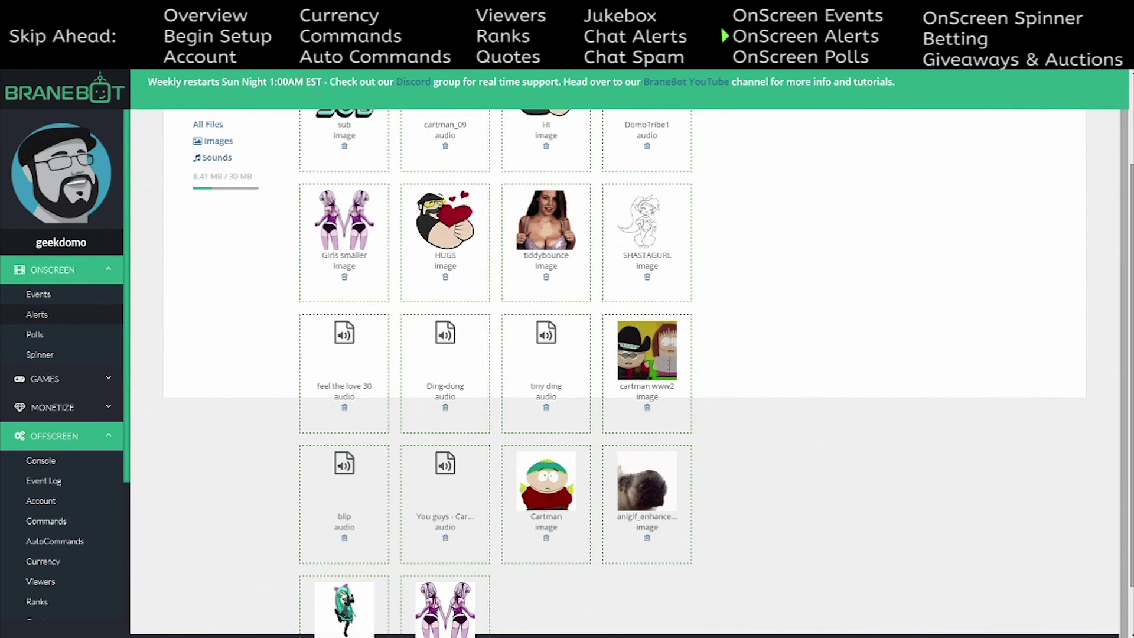
{"action": "scroll", "coordinate": [935, 379], "scroll_direction": "up", "scroll_amount": 2}
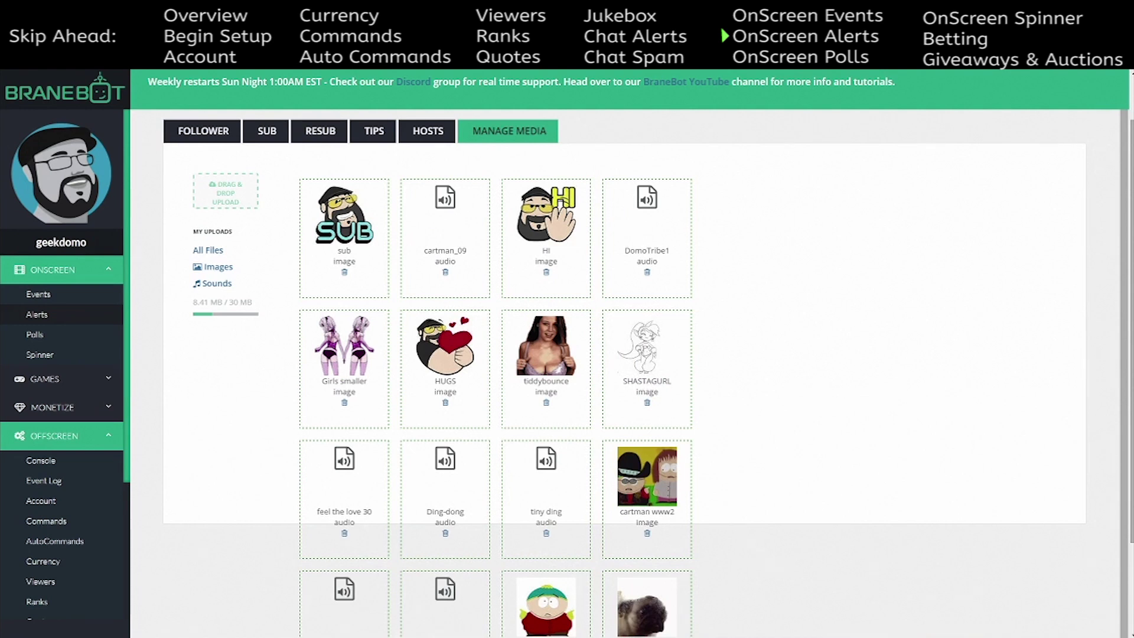
{"action": "left_click_drag", "start_coordinate": [440, 278], "coordinate": [227, 204]}
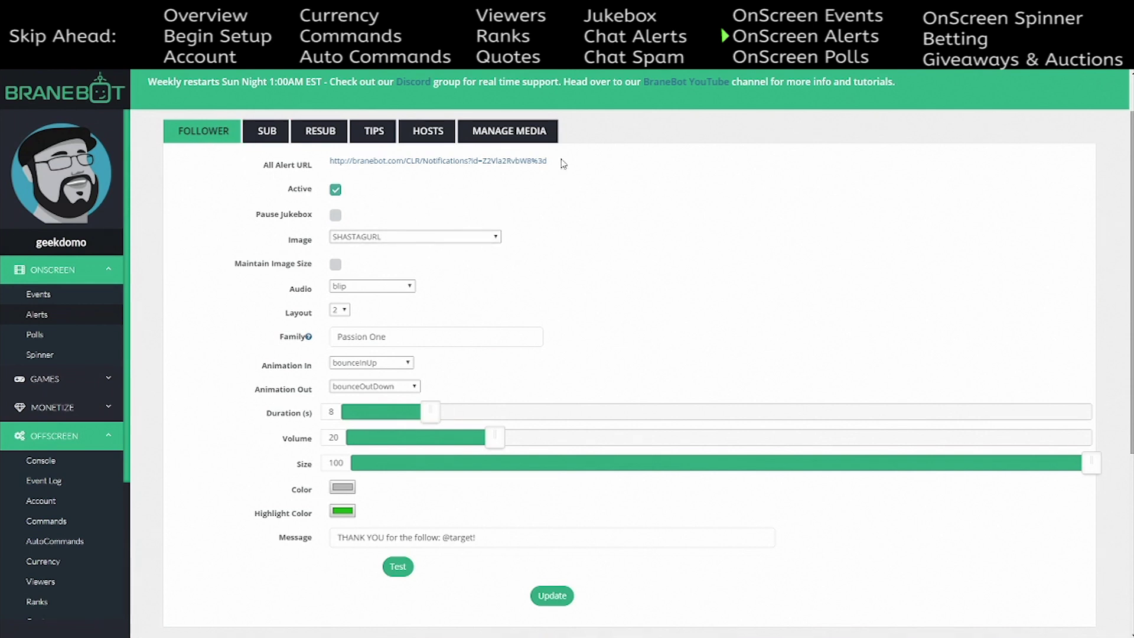
- Copy the All Alert URL and add a CLR Browser source named OSAlerts in OBS
{"action": "left_click_drag", "start_coordinate": [549, 163], "coordinate": [326, 163]}
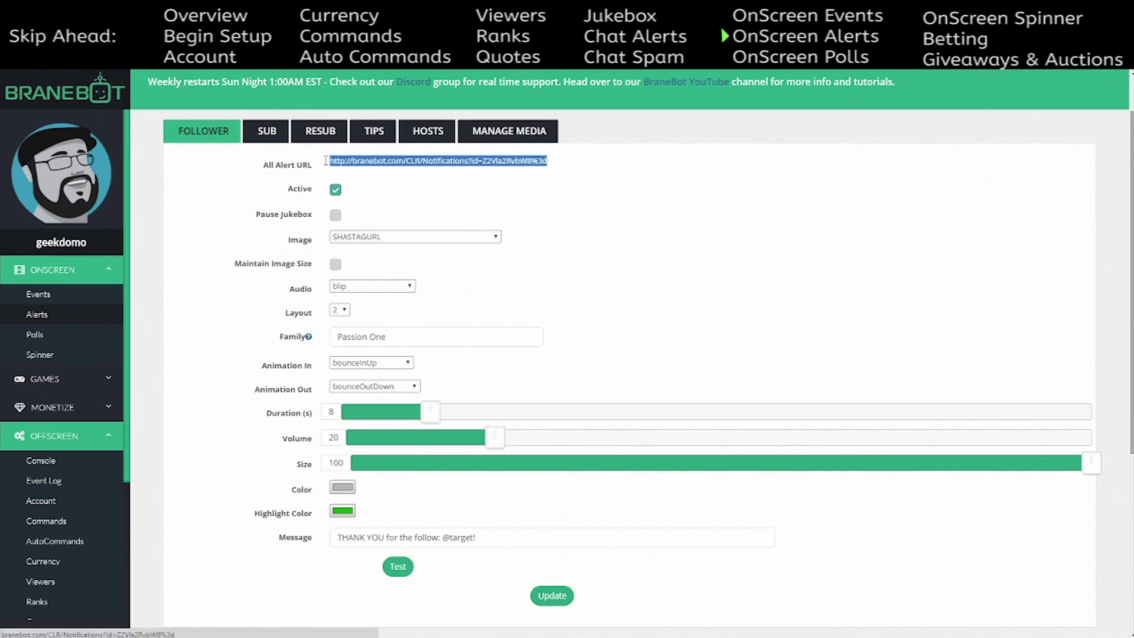
{"action": "right_click", "coordinate": [370, 160]}
{"action": "left_click", "coordinate": [396, 252]}
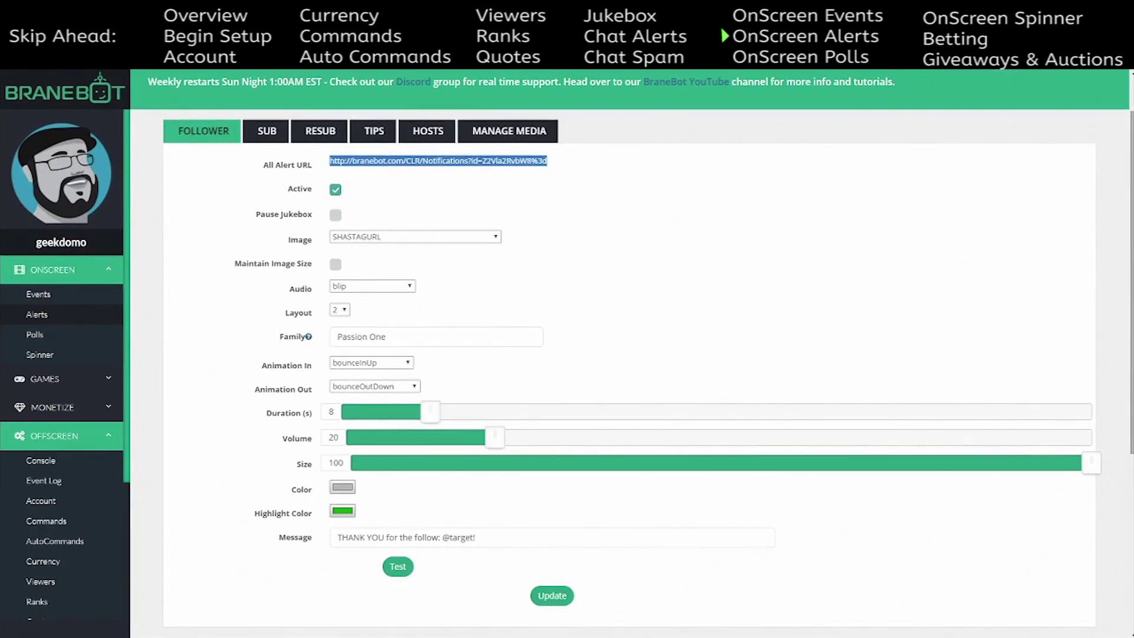
{"action": "key", "text": "alt+Tab"}
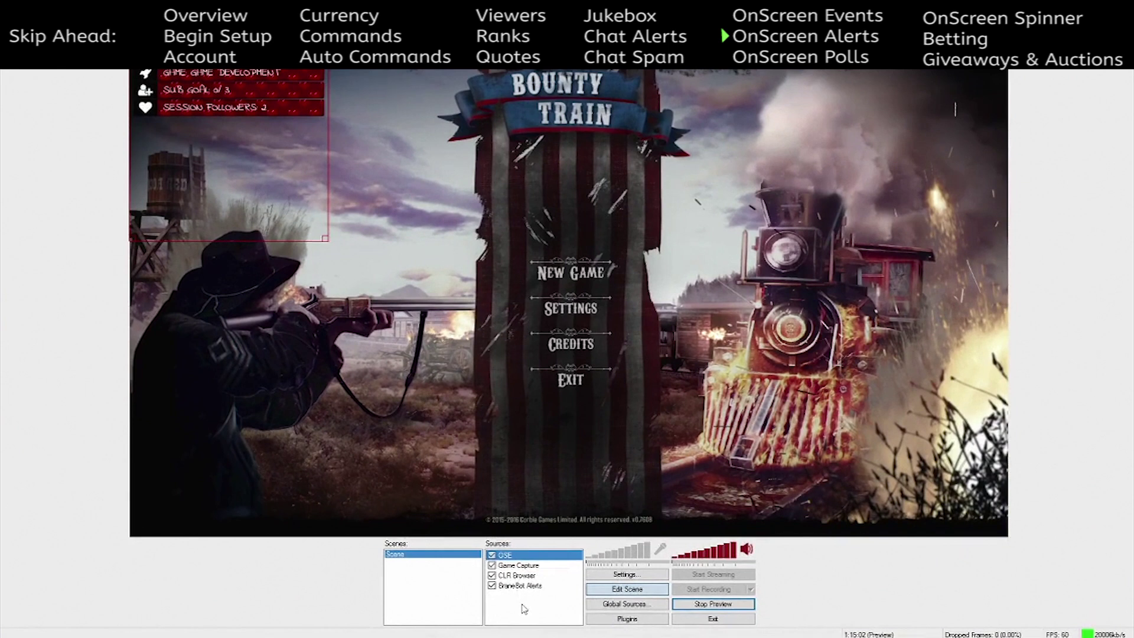
{"action": "right_click", "coordinate": [522, 609]}
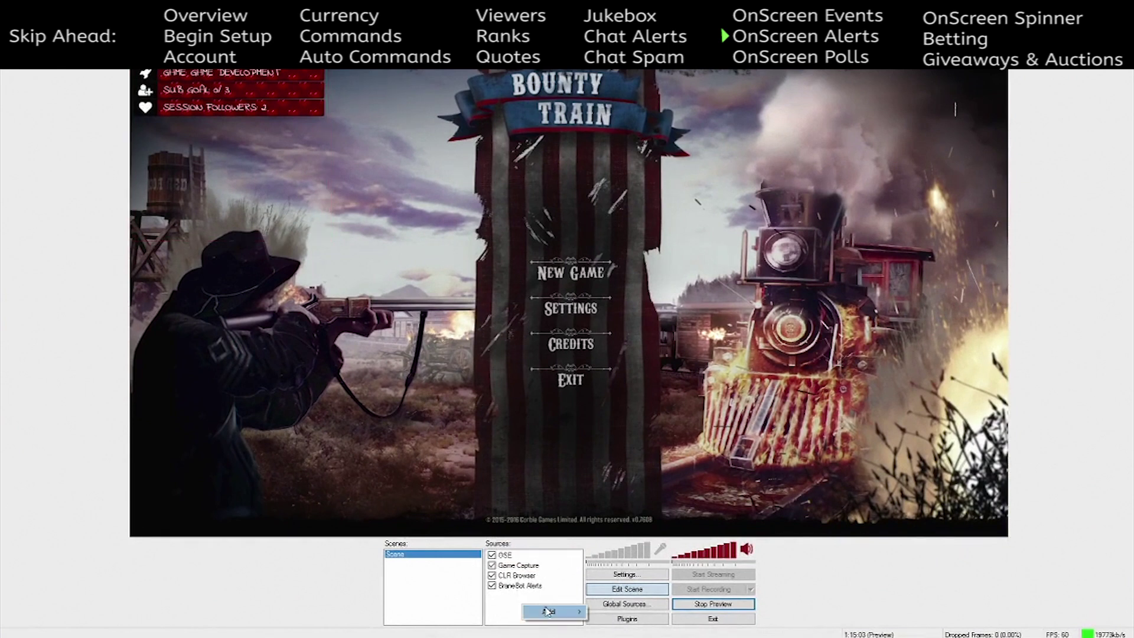
{"action": "mouse_move", "coordinate": [549, 612]}
{"action": "left_click", "coordinate": [636, 585]}
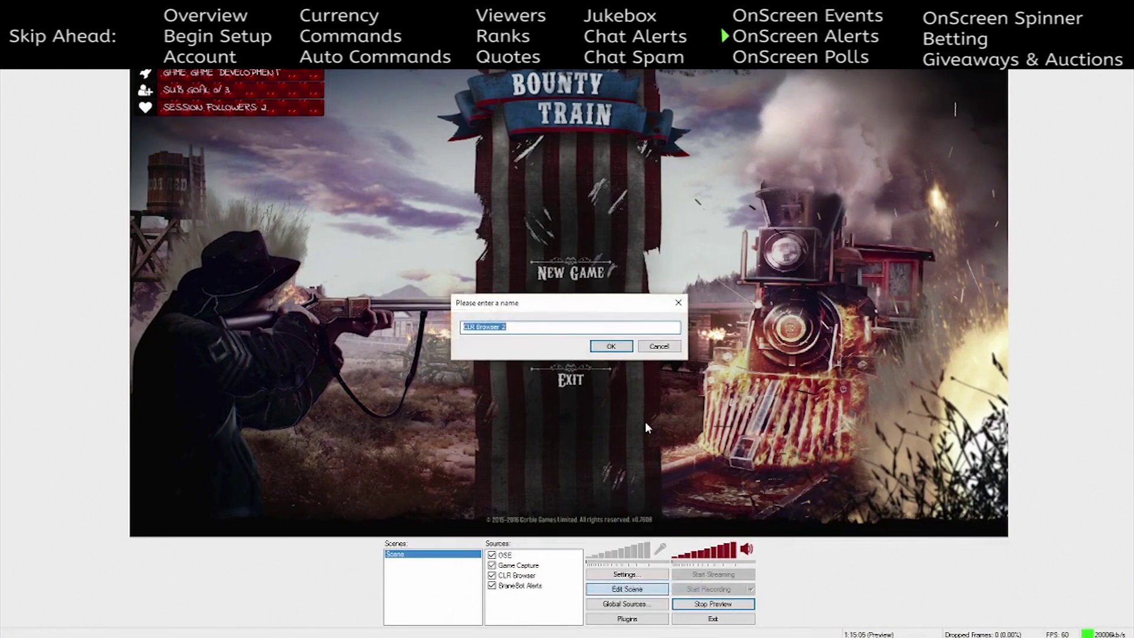
{"action": "type", "text": "AO"}
{"action": "key", "text": "Return"}
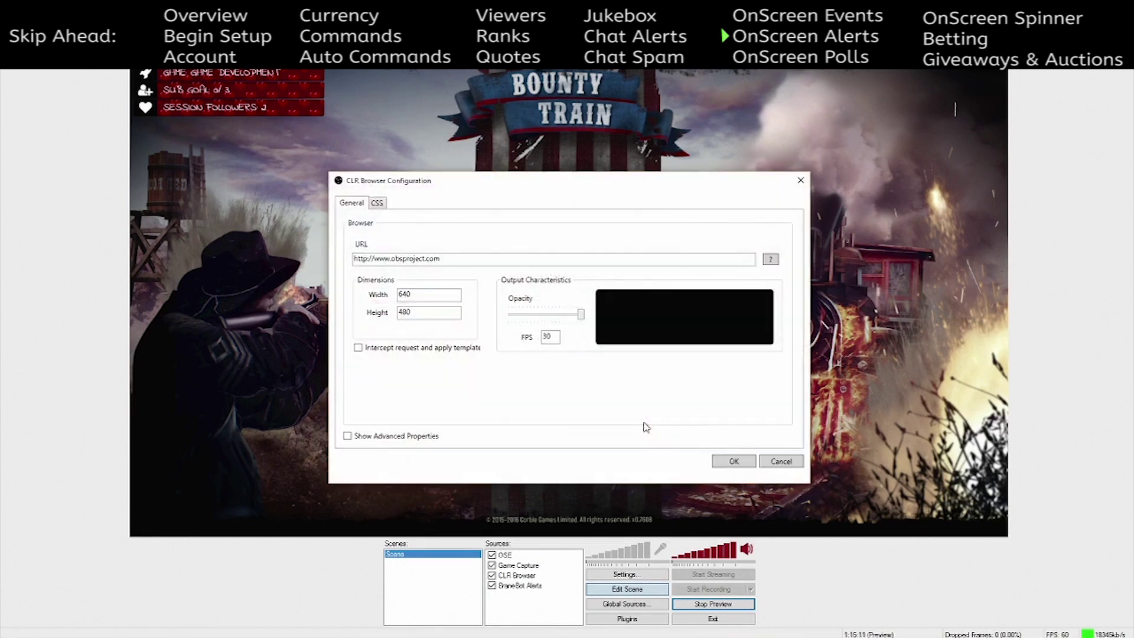
- Paste the alerts URL, set the source to 800×800, and move it toward the scene centre
{"action": "left_click_drag", "start_coordinate": [442, 259], "coordinate": [354, 264]}
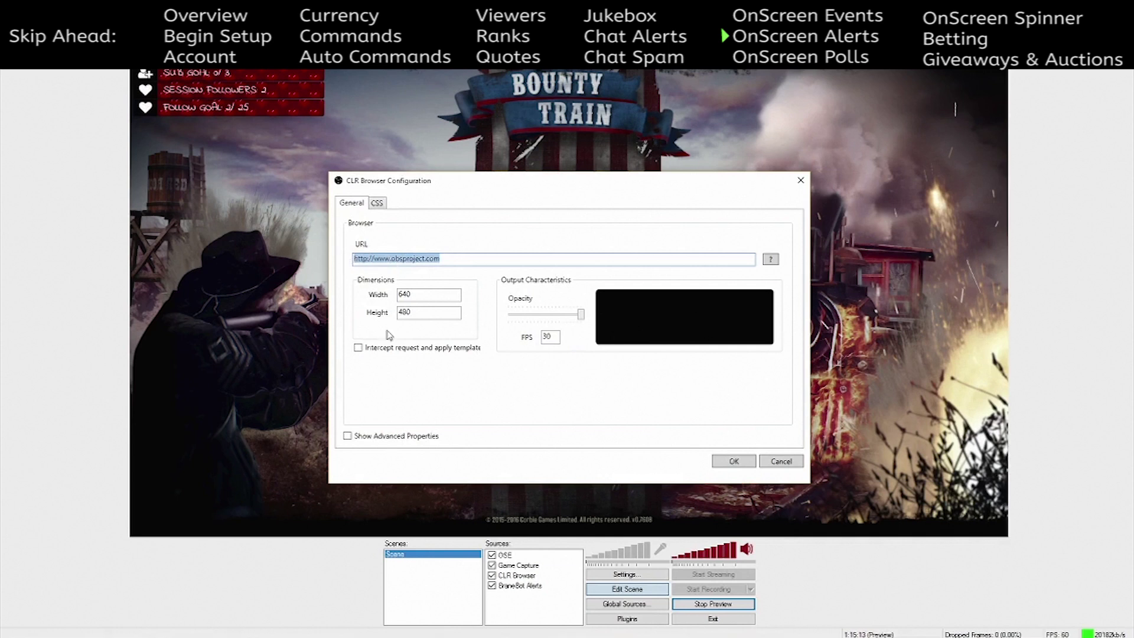
{"action": "key", "text": "ctrl+v"}
{"action": "left_click", "coordinate": [420, 300]}
{"action": "key", "text": "ctrl+a"}
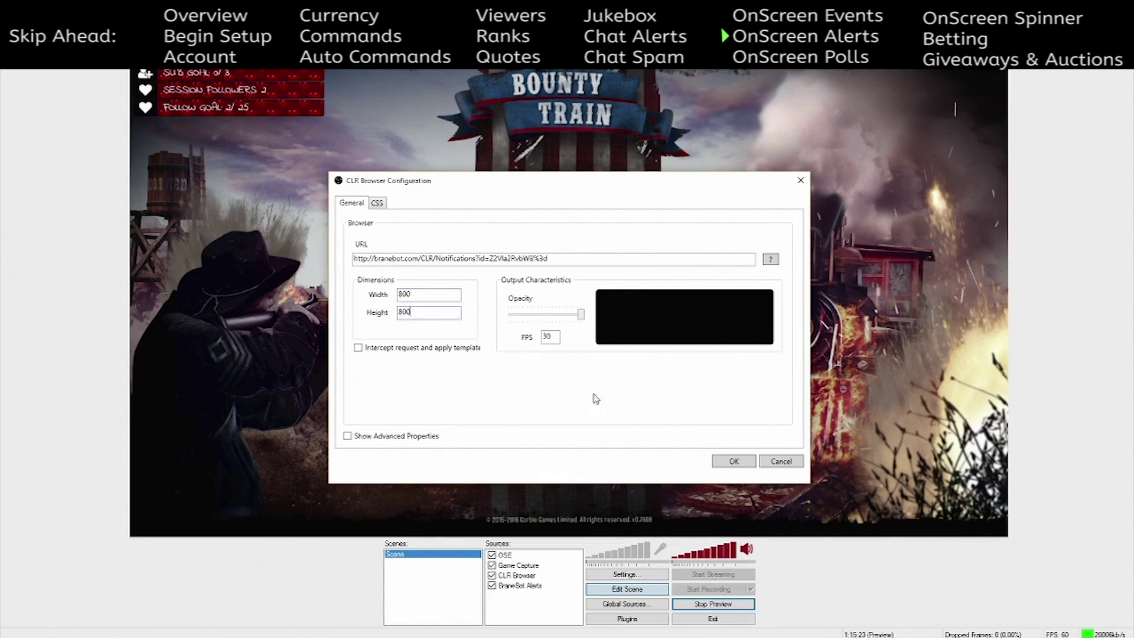
{"action": "left_click", "coordinate": [724, 464]}
{"action": "left_click_drag", "start_coordinate": [544, 328], "coordinate": [664, 331]}
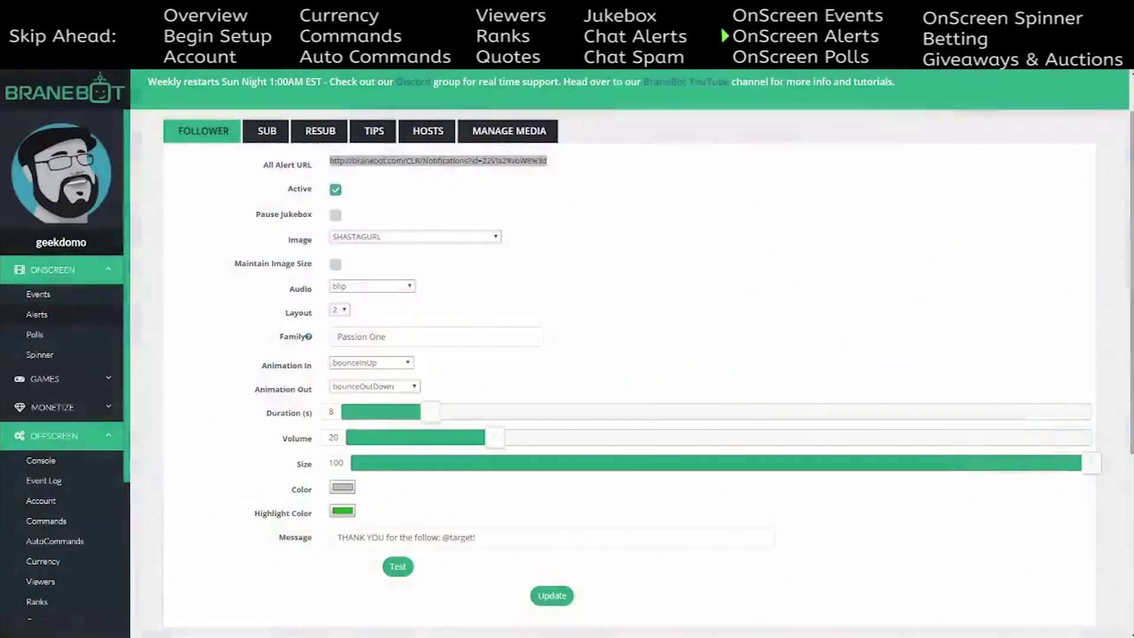
- Change the follower alert image to Cute_Small_Polar_Bear_PNG_Clipart, keeping blip as the sound
{"action": "left_click", "coordinate": [438, 160]}
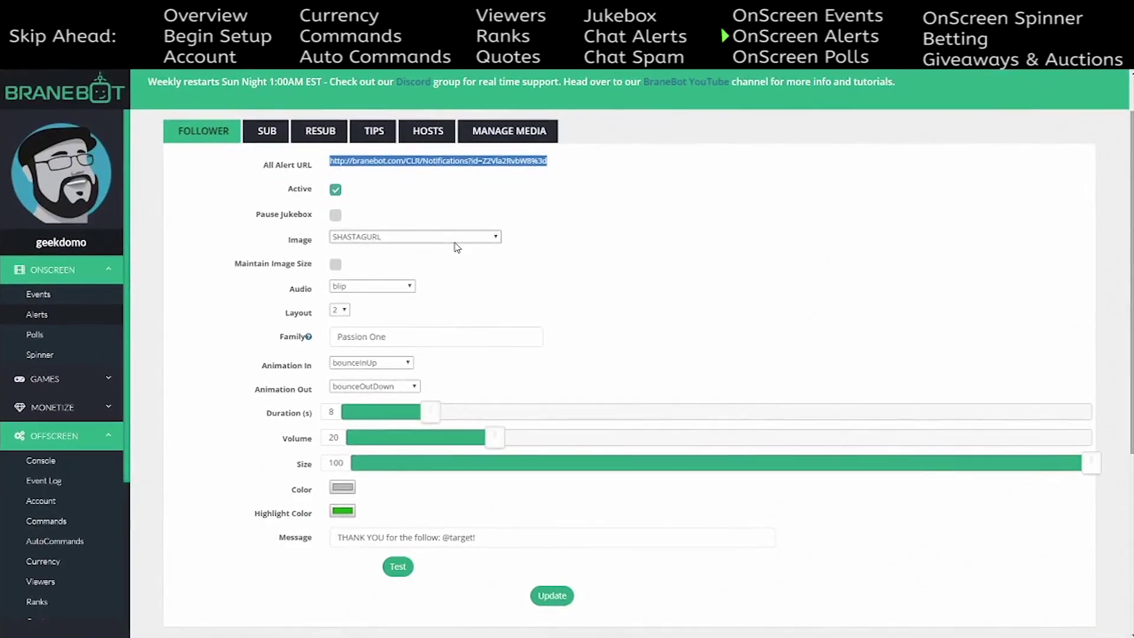
{"action": "left_click", "coordinate": [495, 240]}
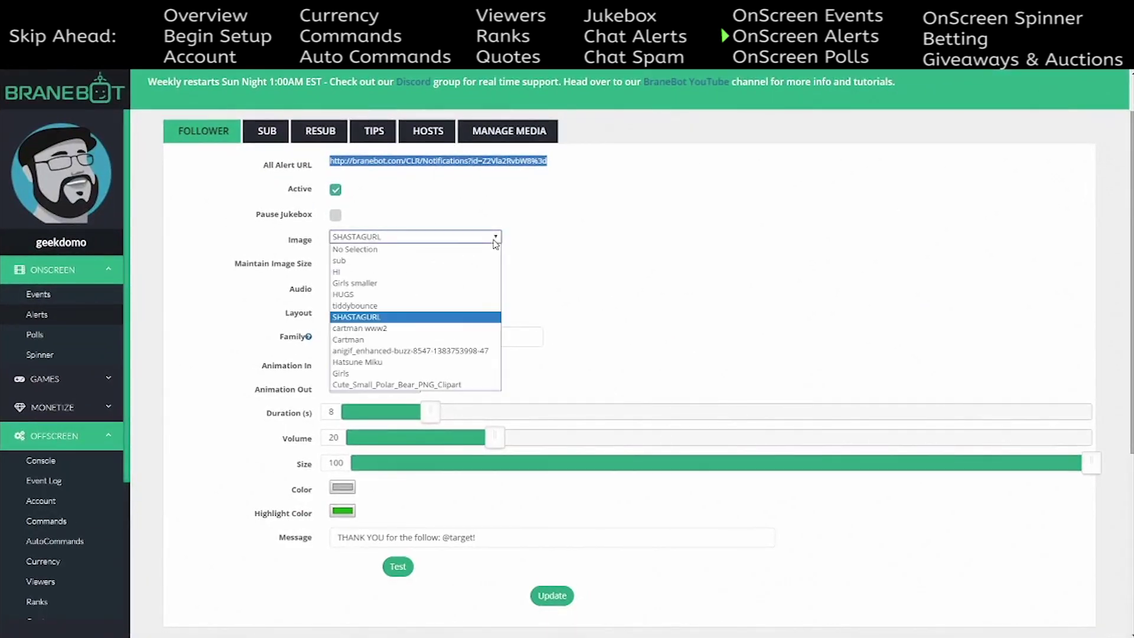
{"action": "left_click", "coordinate": [440, 385]}
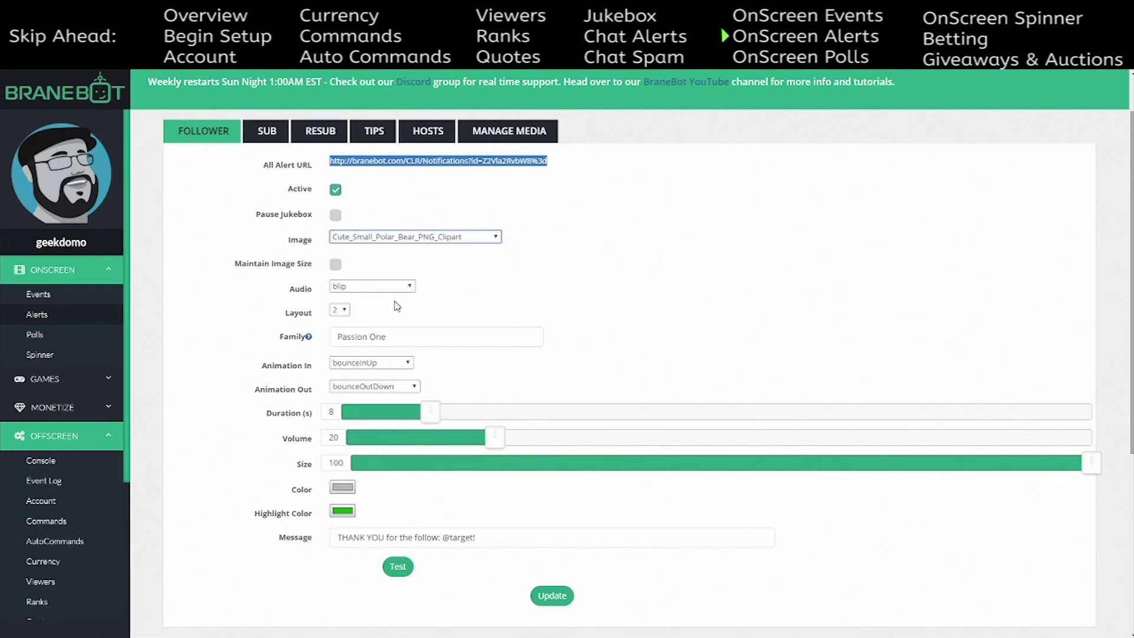
{"action": "left_click", "coordinate": [407, 287]}
{"action": "left_click", "coordinate": [410, 370]}
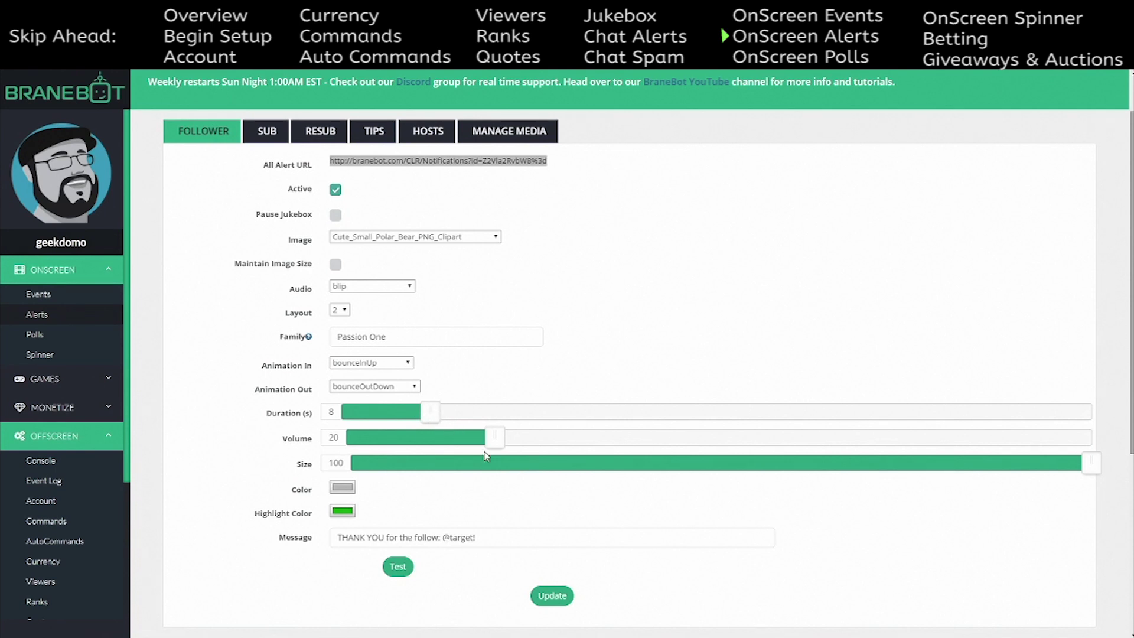
{"action": "left_click", "coordinate": [1093, 464]}
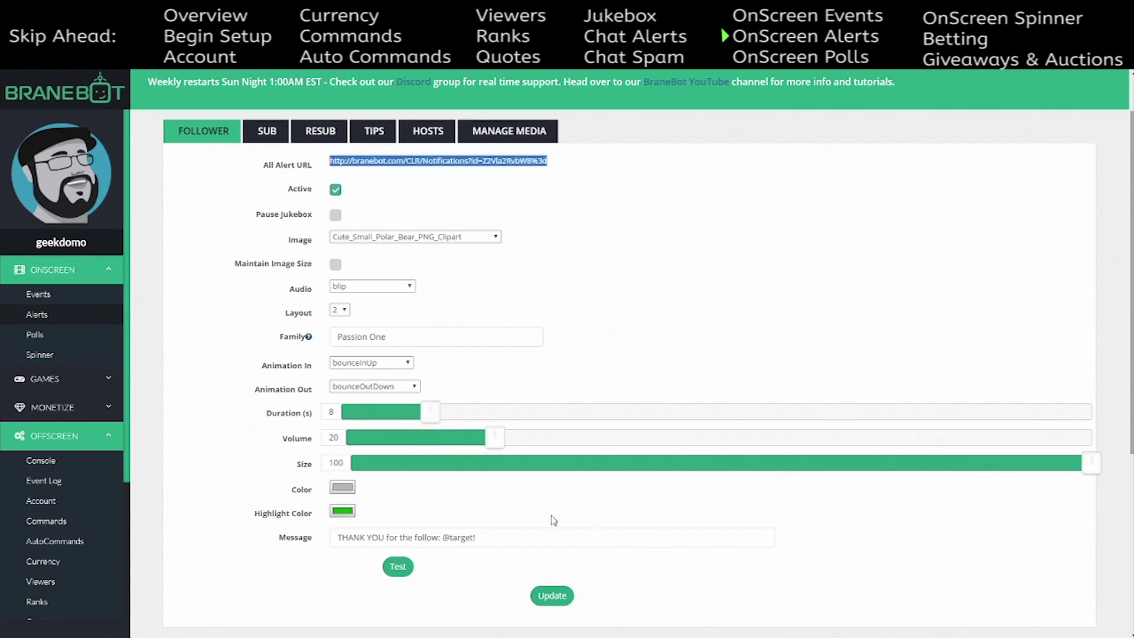
- Test-fire the follower alert to preview the polar bear and thank-you message
{"action": "scroll", "coordinate": [589, 495], "scroll_direction": "down", "scroll_amount": 5}
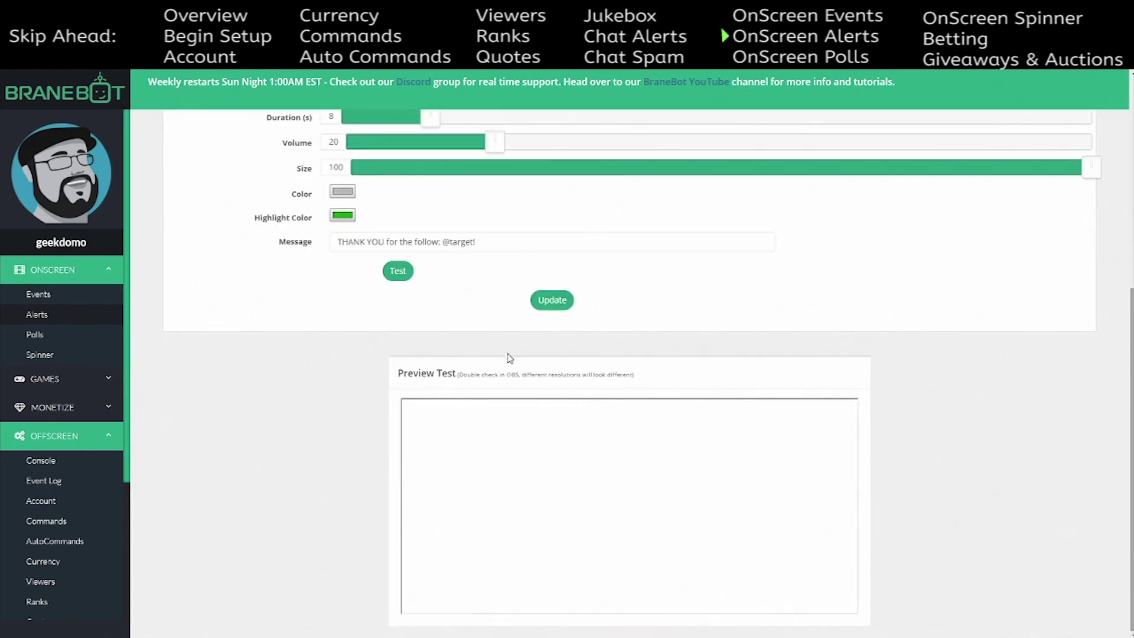
{"action": "left_click", "coordinate": [394, 272]}
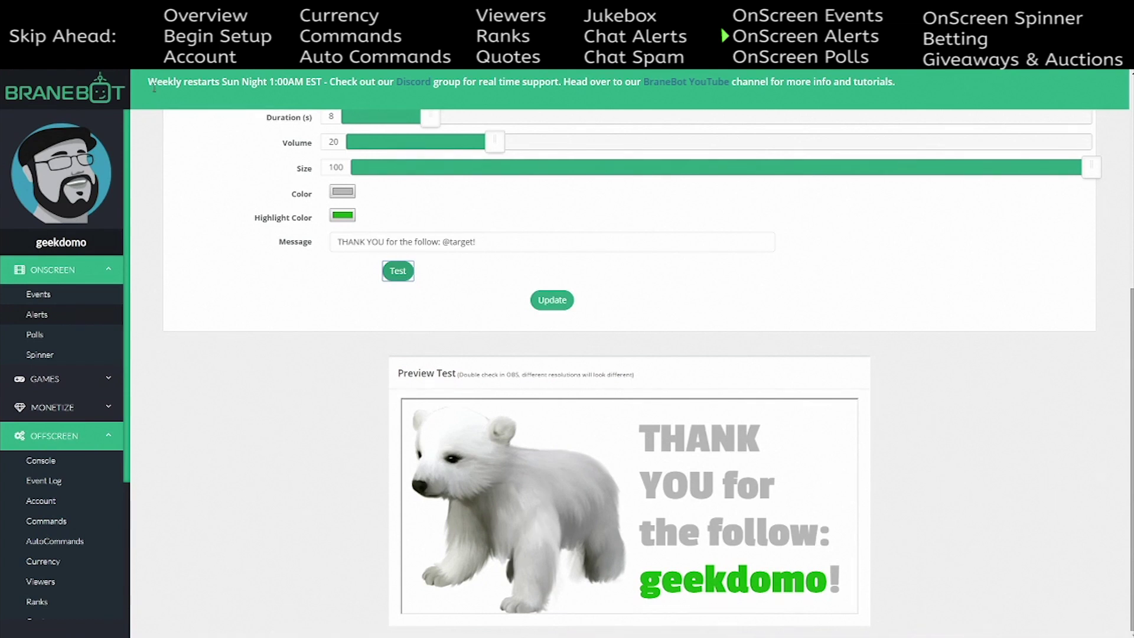
{"action": "scroll", "coordinate": [345, 253], "scroll_direction": "up", "scroll_amount": 5}
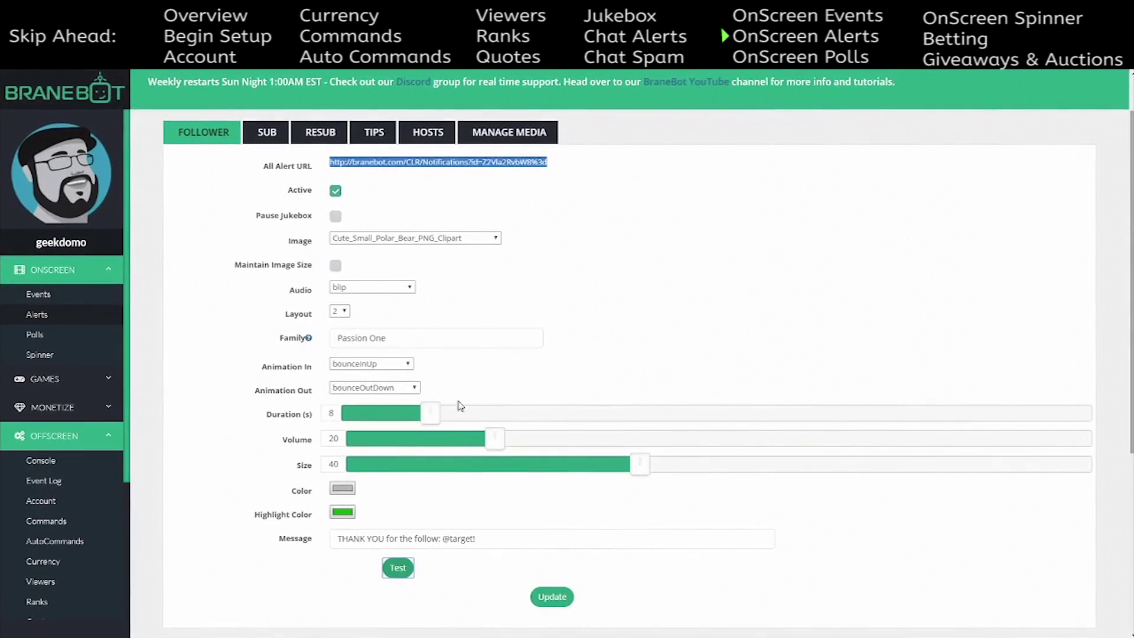
- Try layout 1 for the follower alert and test-fire it
{"action": "left_click", "coordinate": [342, 310]}
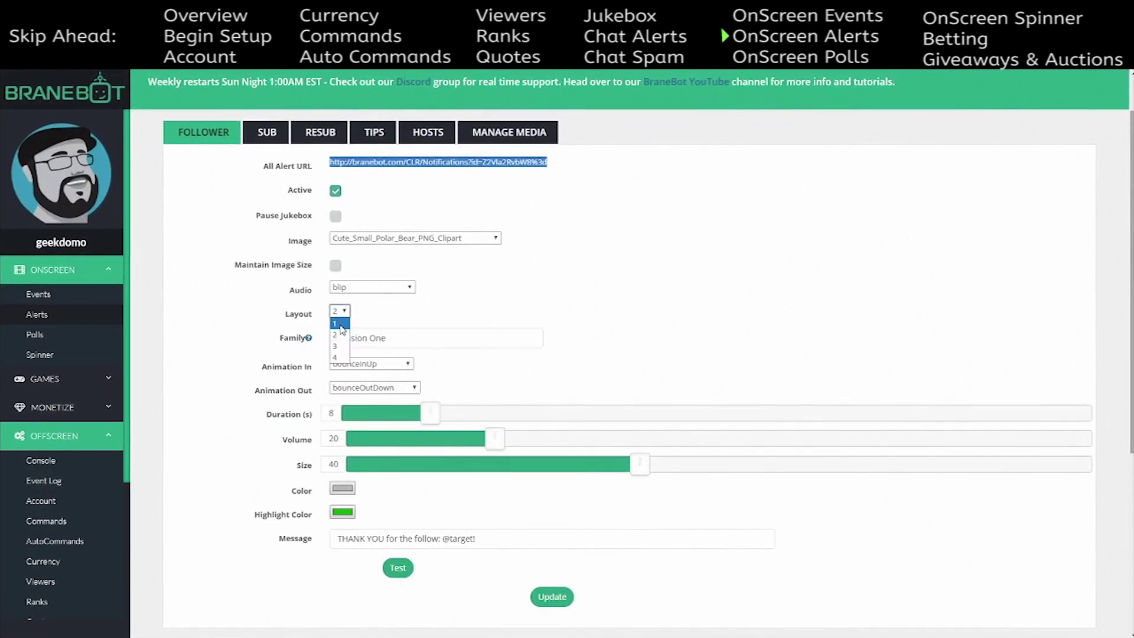
{"action": "left_click", "coordinate": [342, 324]}
{"action": "scroll", "coordinate": [558, 496], "scroll_direction": "down", "scroll_amount": 5}
{"action": "left_click", "coordinate": [398, 270]}
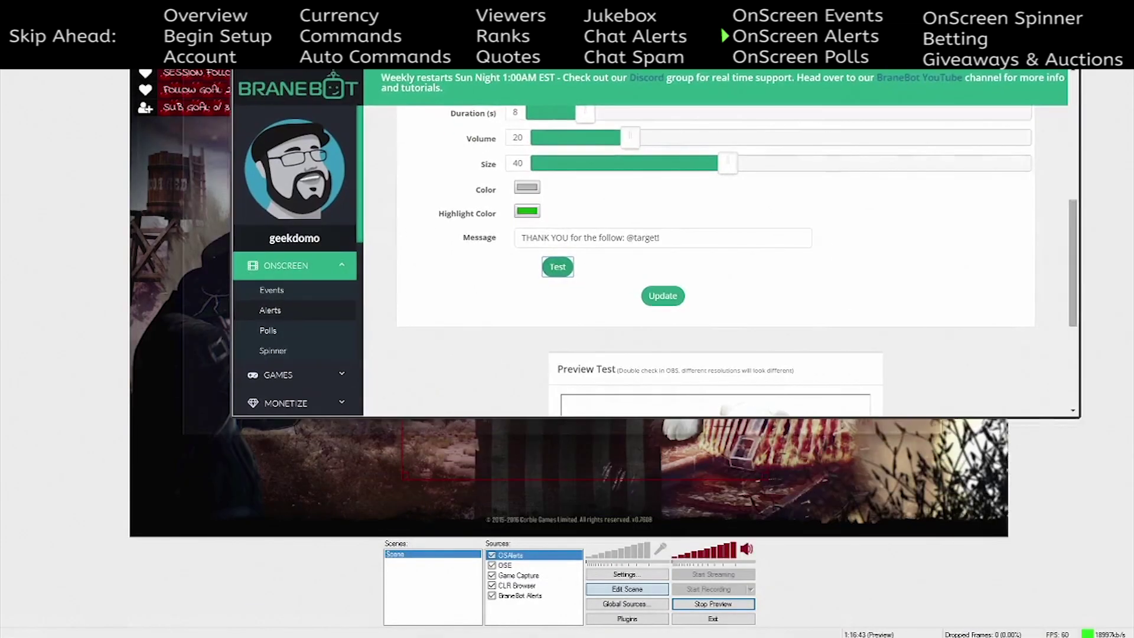
{"action": "scroll", "coordinate": [423, 301], "scroll_direction": "up", "scroll_amount": 2}
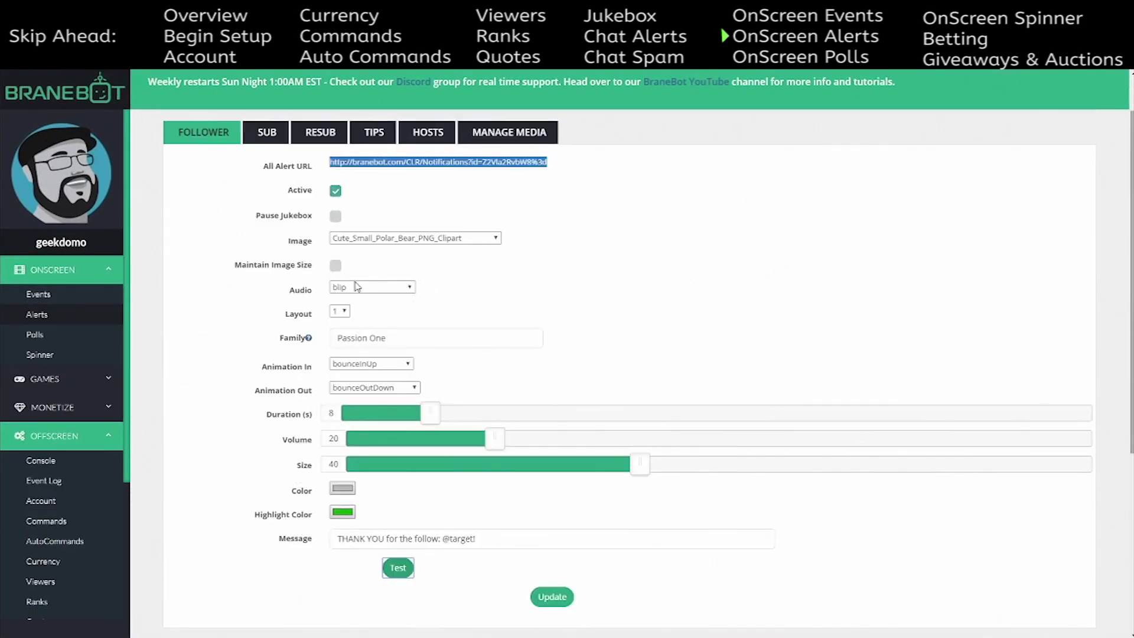
- Switch the follower alert to layout 3 and fire another test alert
{"action": "left_click", "coordinate": [340, 311]}
{"action": "left_click", "coordinate": [344, 342]}
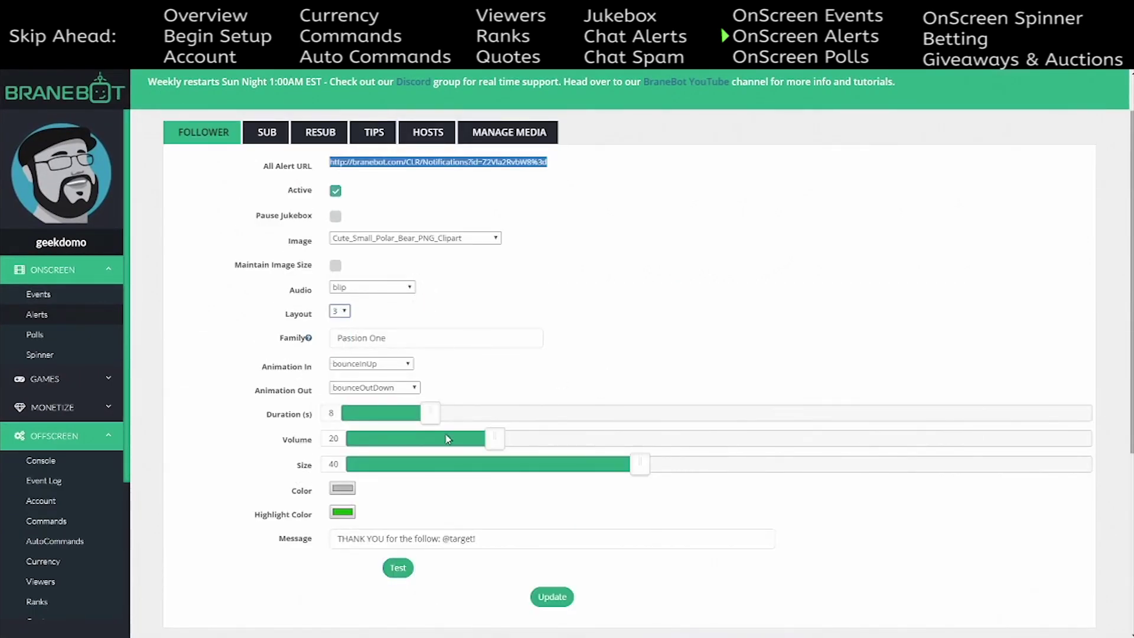
{"action": "left_click", "coordinate": [398, 568]}
{"action": "scroll", "coordinate": [792, 375], "scroll_direction": "down", "scroll_amount": 5}
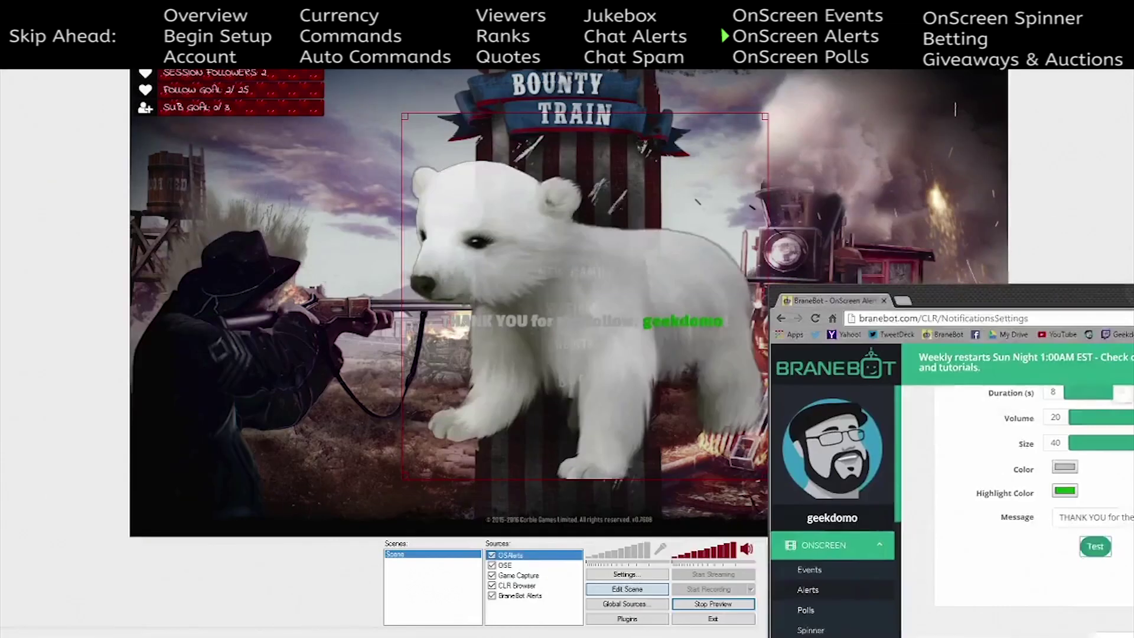
{"action": "scroll", "coordinate": [649, 291], "scroll_direction": "down", "scroll_amount": 3}
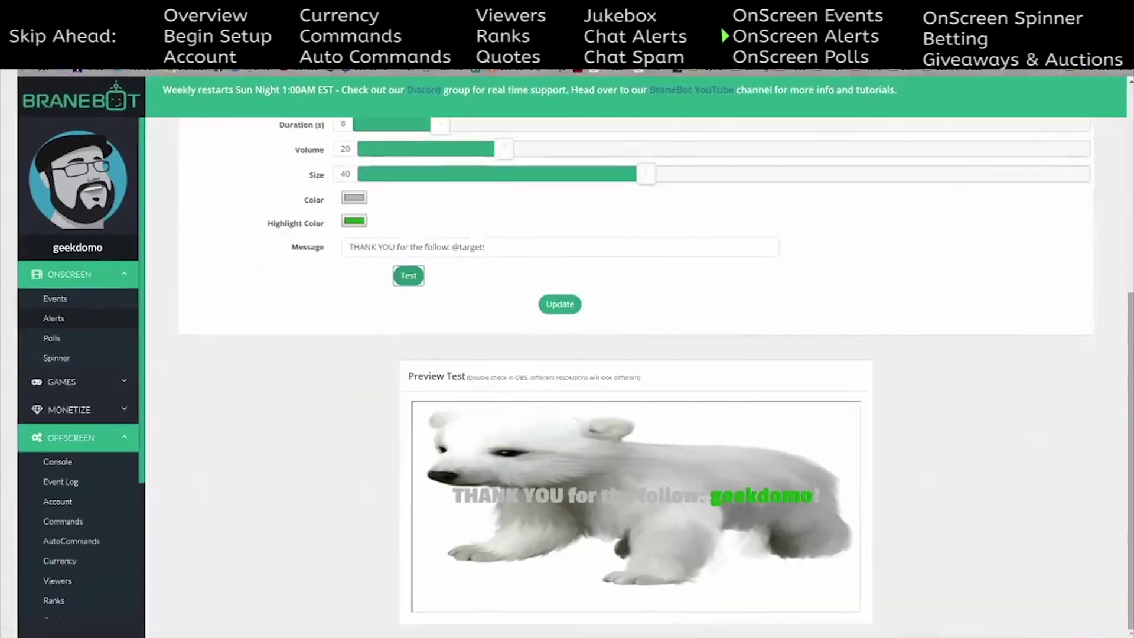
{"action": "scroll", "coordinate": [531, 329], "scroll_direction": "up", "scroll_amount": 3}
- Change the follower alert layout from 3 to 4 and fire a test alert
{"action": "left_click", "coordinate": [343, 193]}
{"action": "left_click", "coordinate": [341, 239]}
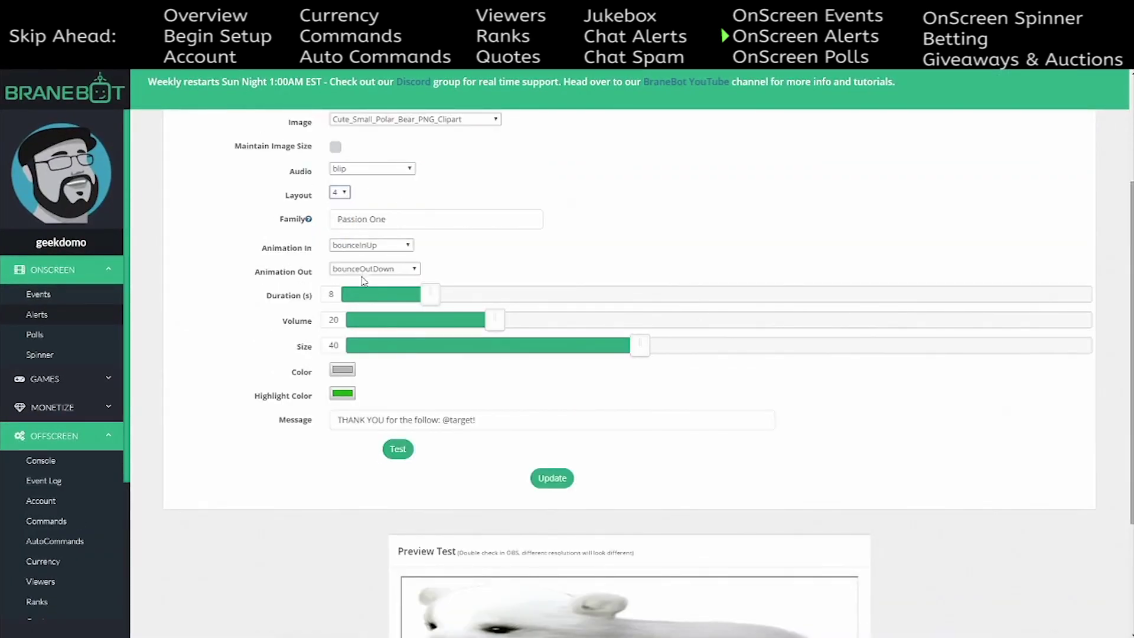
{"action": "left_click", "coordinate": [398, 449]}
{"action": "scroll", "coordinate": [598, 385], "scroll_direction": "down", "scroll_amount": 3}
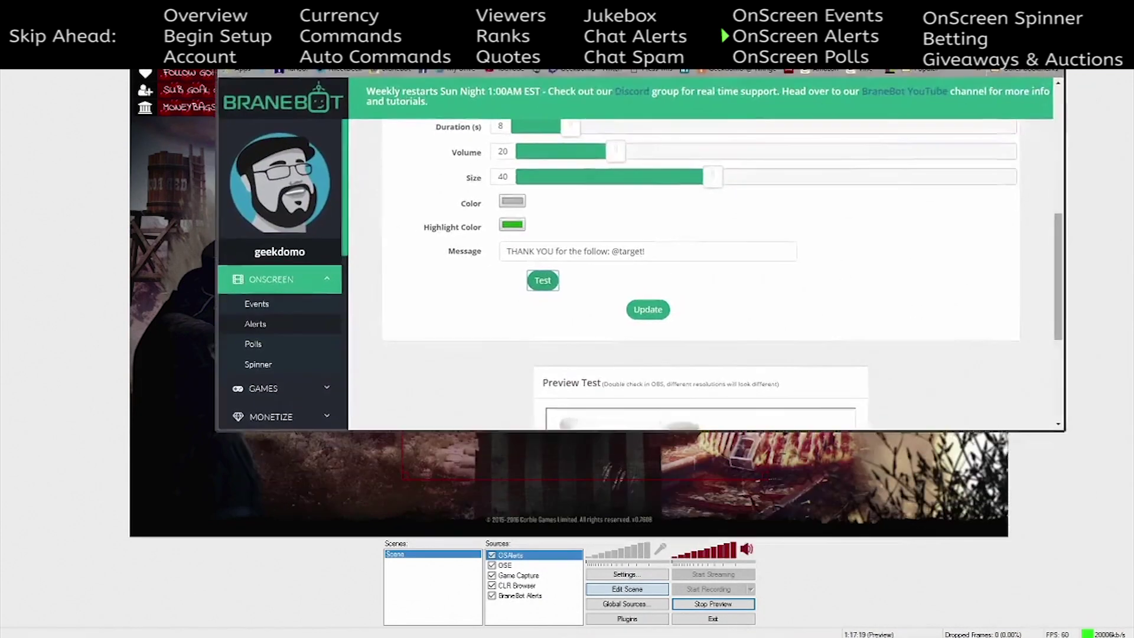
{"action": "scroll", "coordinate": [612, 400], "scroll_direction": "up", "scroll_amount": 2}
{"action": "scroll", "coordinate": [611, 400], "scroll_direction": "up", "scroll_amount": 3}
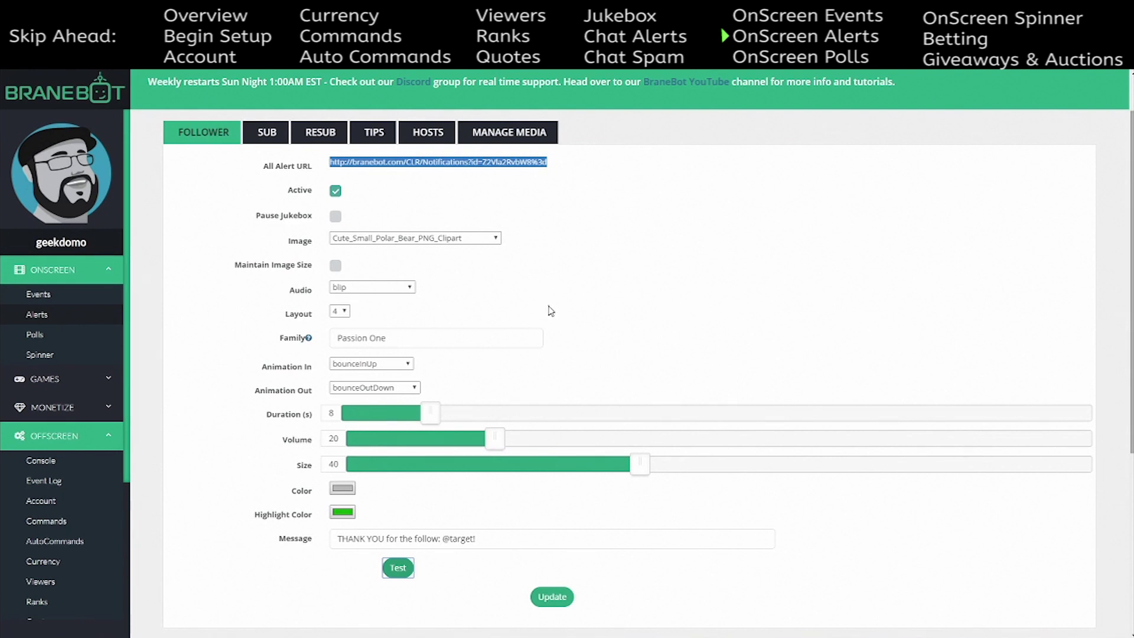
{"action": "scroll", "coordinate": [632, 299], "scroll_direction": "down", "scroll_amount": 4}
{"action": "scroll", "coordinate": [632, 298], "scroll_direction": "up", "scroll_amount": 5}
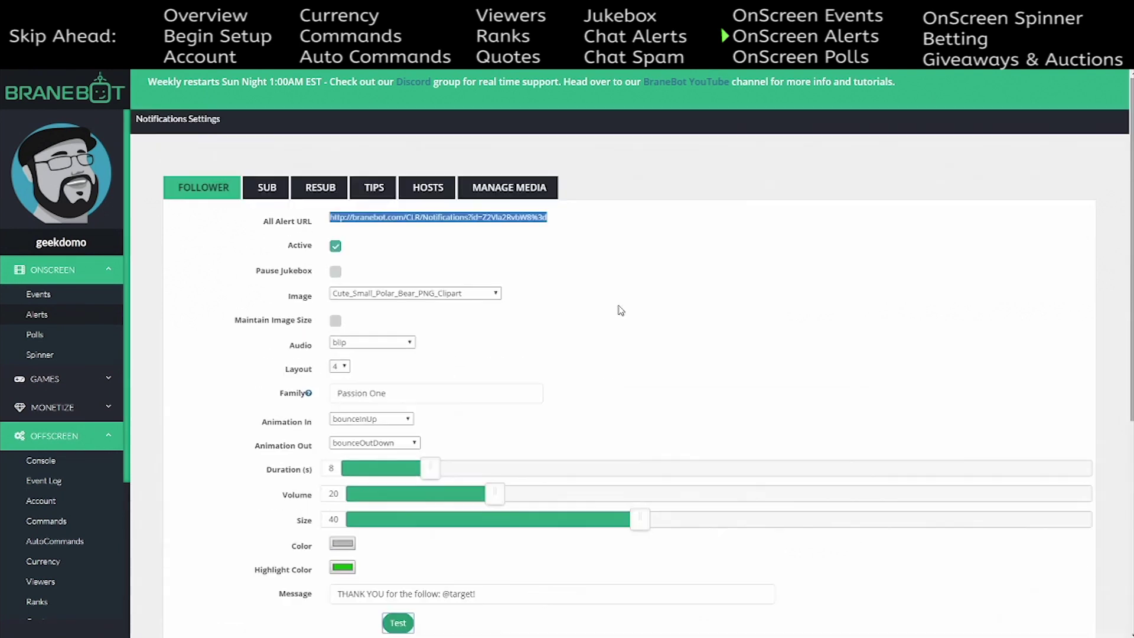
- Review the Sub and Resub alert settings, then test-fire the Sub alert with the cartman www2 image
{"action": "scroll", "coordinate": [619, 319], "scroll_direction": "down", "scroll_amount": 6}
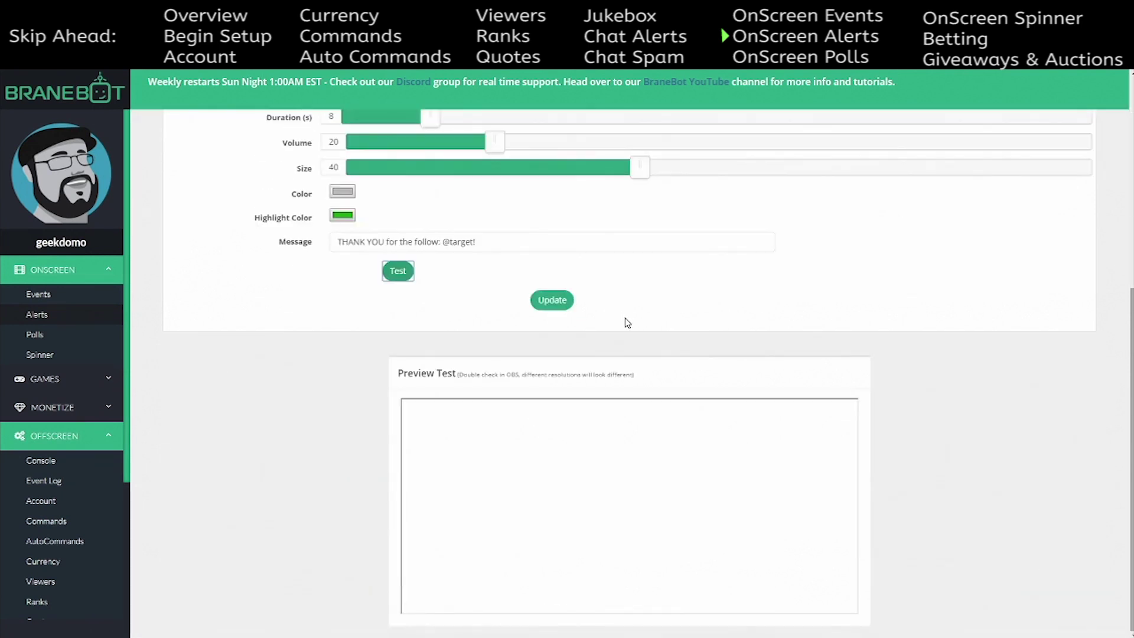
{"action": "scroll", "coordinate": [625, 318], "scroll_direction": "up", "scroll_amount": 6}
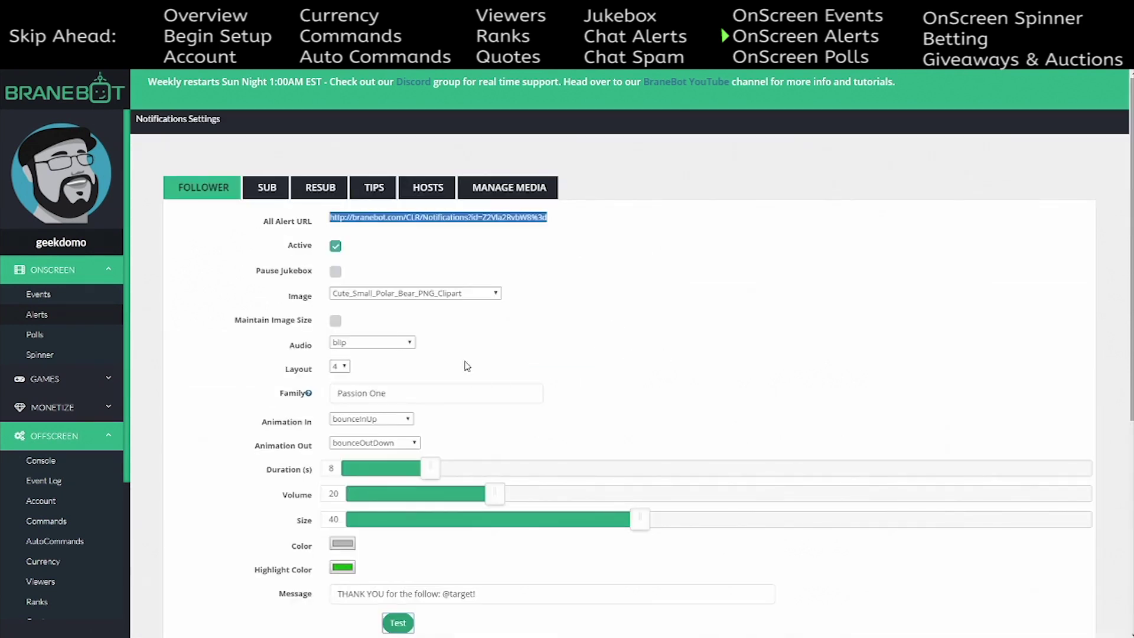
{"action": "scroll", "coordinate": [501, 370], "scroll_direction": "down", "scroll_amount": 1}
{"action": "scroll", "coordinate": [496, 369], "scroll_direction": "up", "scroll_amount": 1}
{"action": "left_click", "coordinate": [273, 192]}
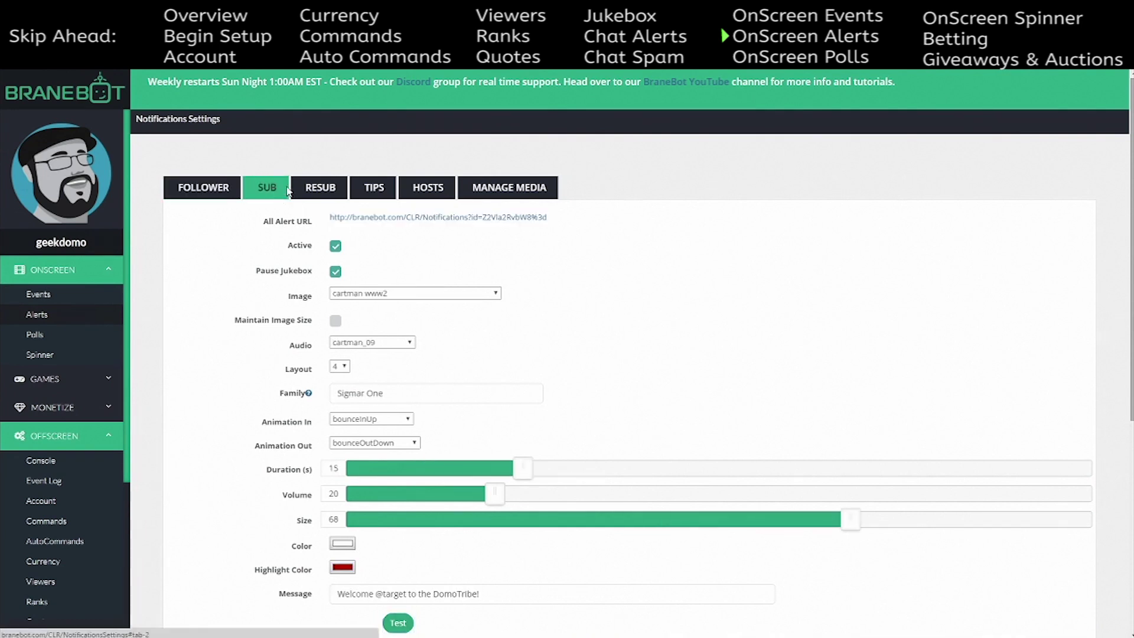
{"action": "left_click", "coordinate": [306, 192]}
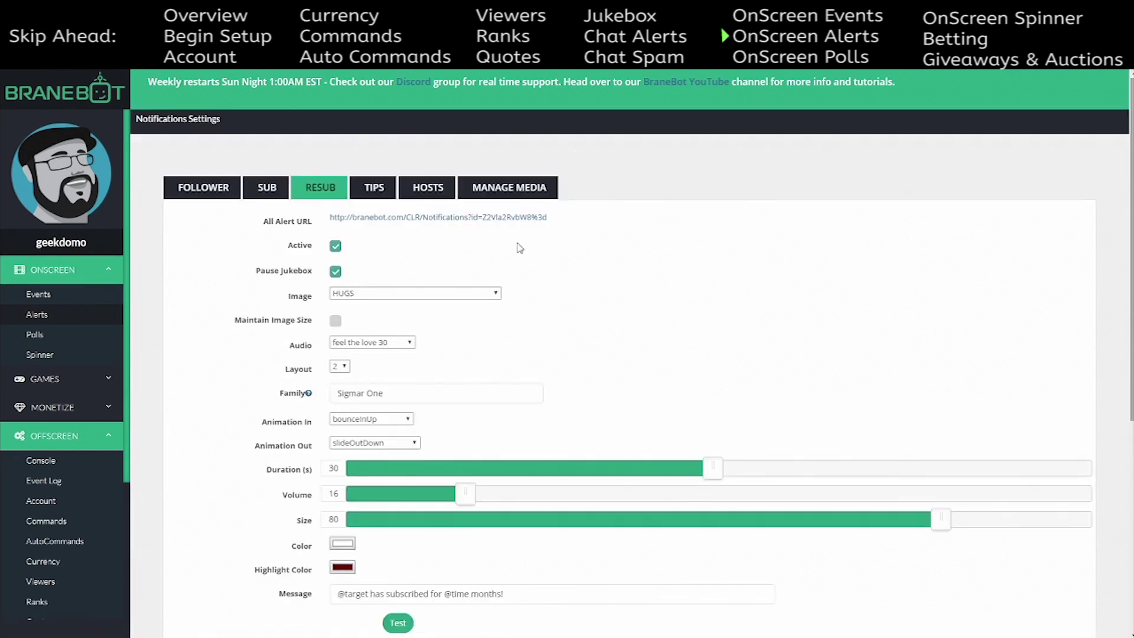
{"action": "left_click", "coordinate": [276, 197]}
{"action": "scroll", "coordinate": [594, 326], "scroll_direction": "down", "scroll_amount": 5}
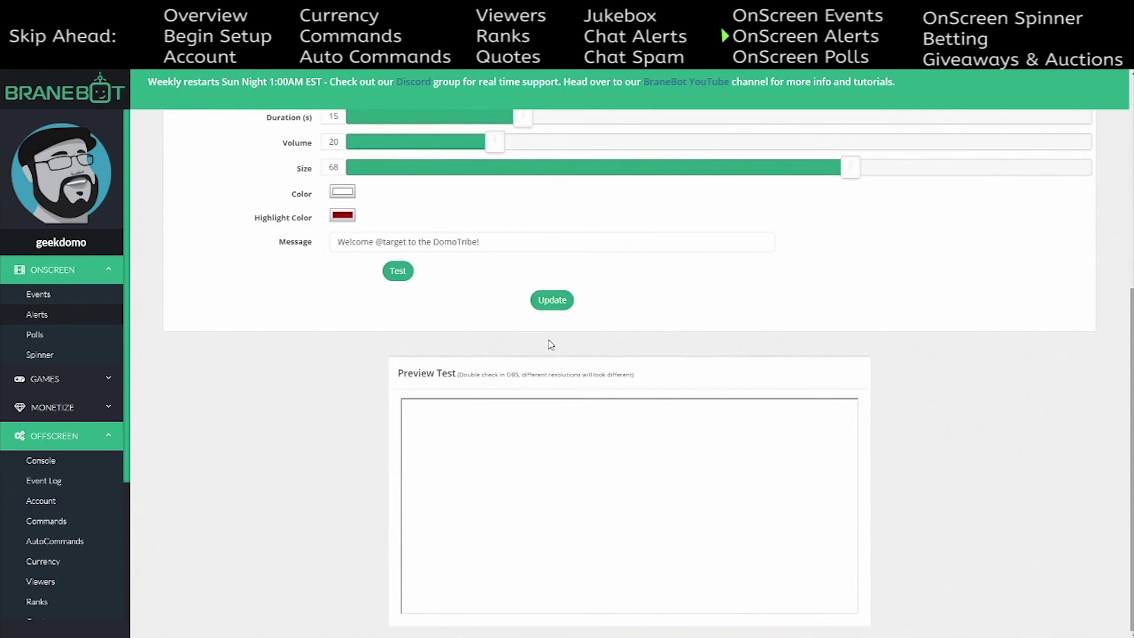
{"action": "scroll", "coordinate": [413, 295], "scroll_direction": "up", "scroll_amount": 5}
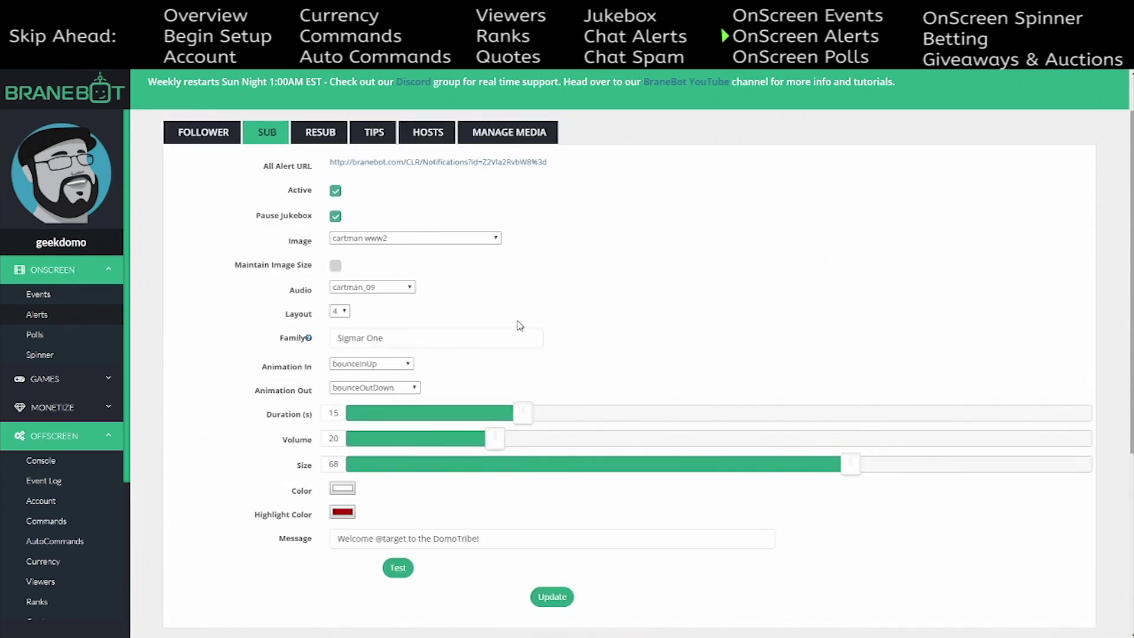
{"action": "scroll", "coordinate": [573, 414], "scroll_direction": "down", "scroll_amount": 3}
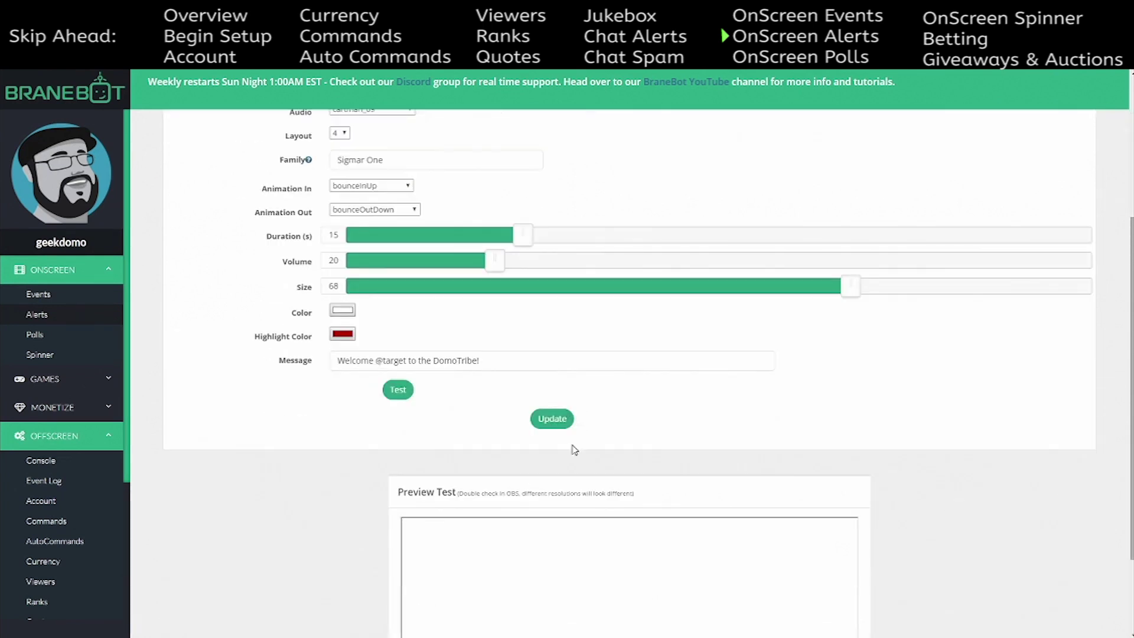
{"action": "left_click", "coordinate": [397, 390]}
{"action": "scroll", "coordinate": [685, 391], "scroll_direction": "down", "scroll_amount": 2}
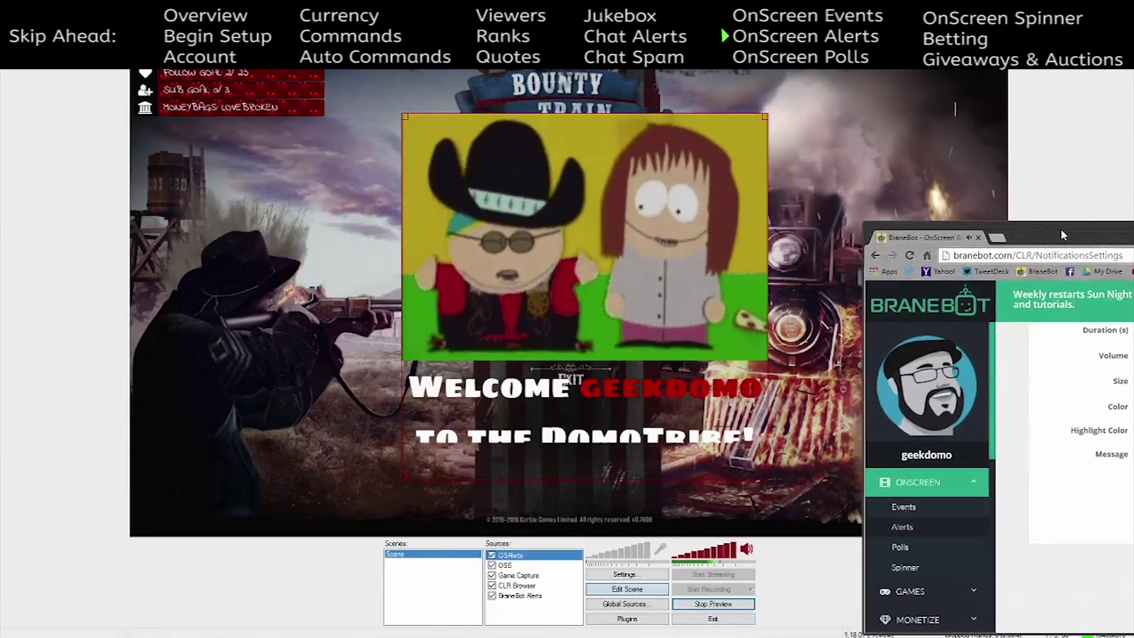
- Watch the sub test alert in OBS, then bring back and maximize the BraneBot browser window
{"action": "left_click", "coordinate": [1061, 228]}
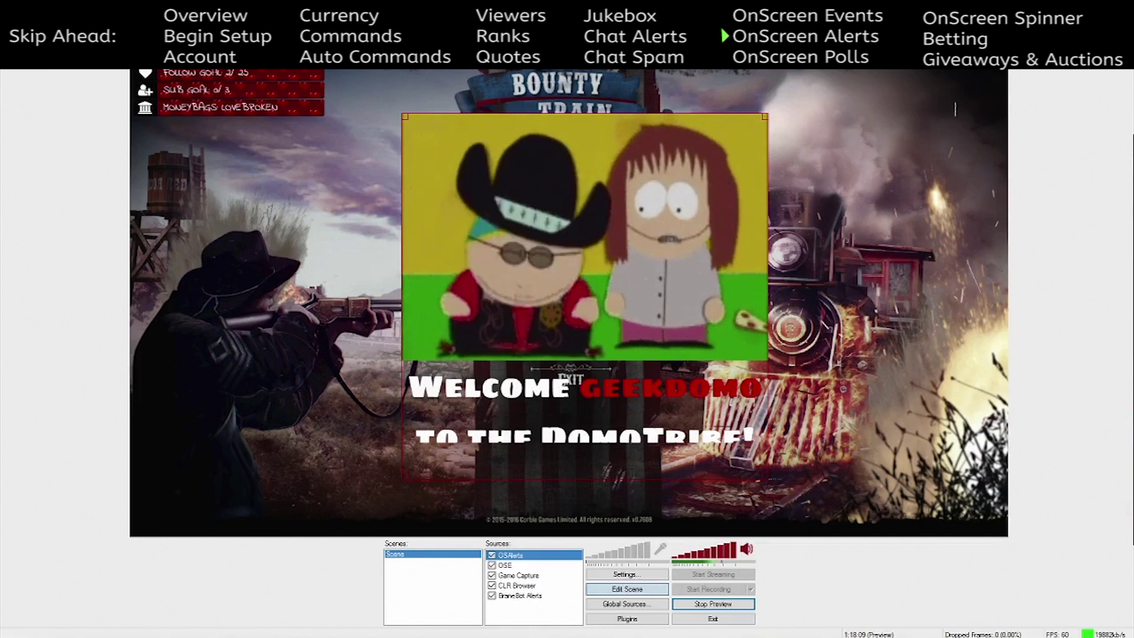
{"action": "left_click_drag", "start_coordinate": [1133, 142], "coordinate": [868, 183]}
{"action": "double_click", "coordinate": [866, 183]}
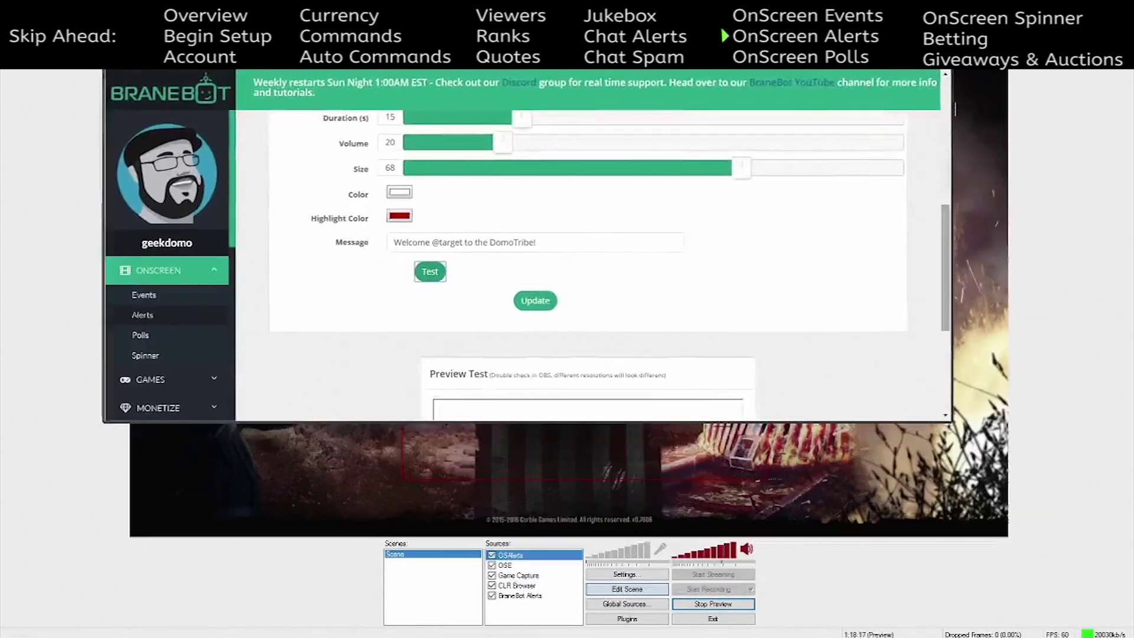
{"action": "scroll", "coordinate": [723, 321], "scroll_direction": "up", "scroll_amount": 3}
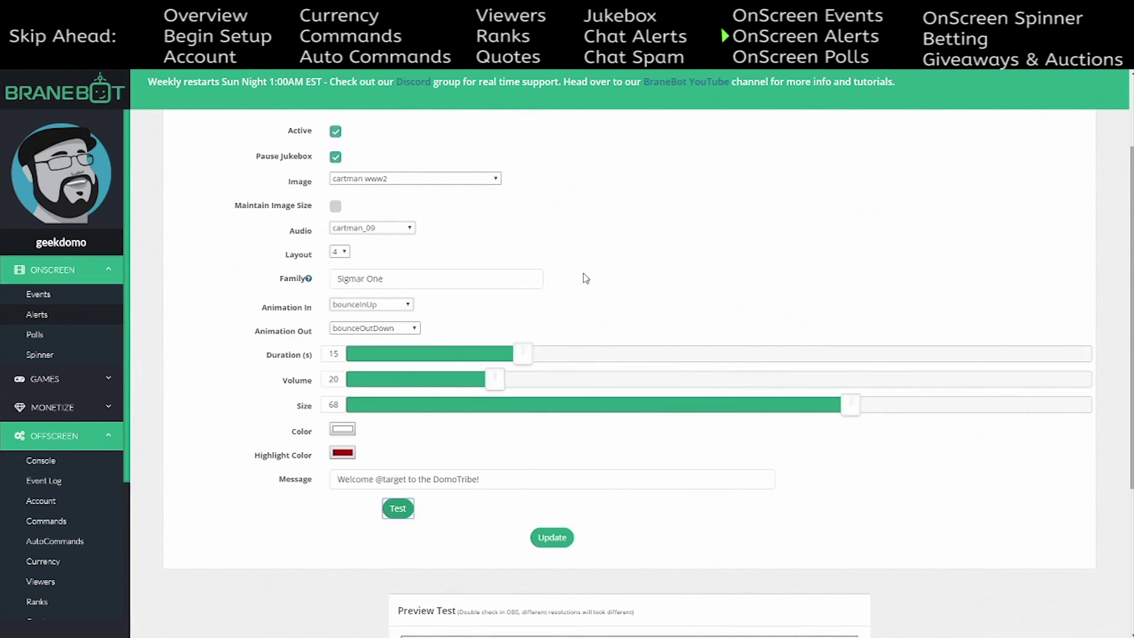
{"action": "scroll", "coordinate": [585, 283], "scroll_direction": "up", "scroll_amount": 2}
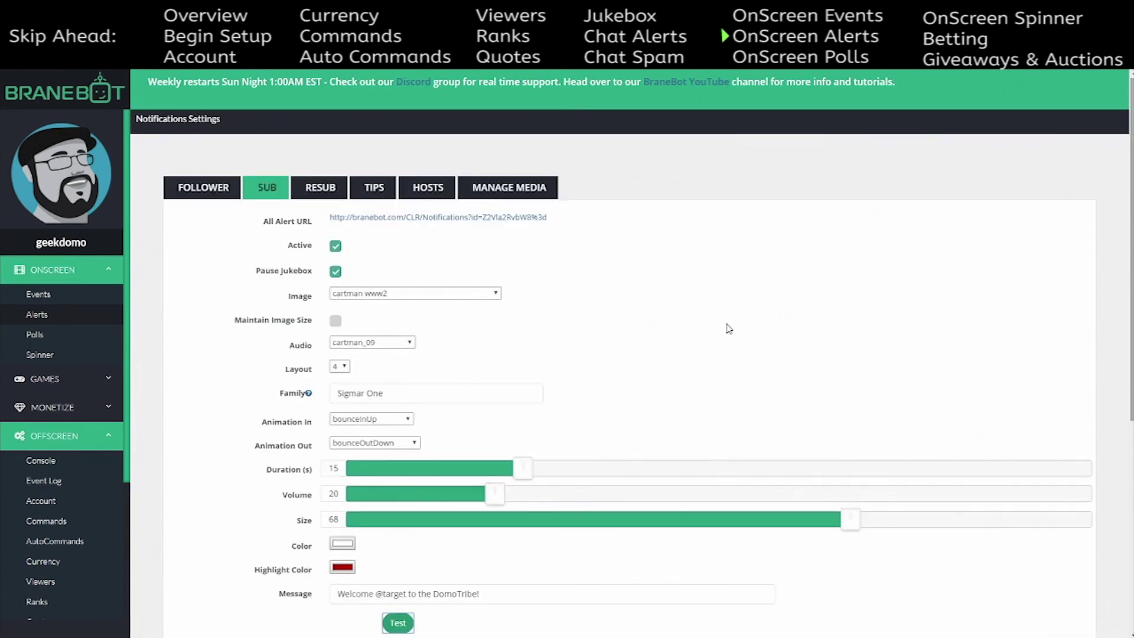
{"action": "left_click", "coordinate": [336, 273]}
{"action": "left_click", "coordinate": [336, 275]}
{"action": "scroll", "coordinate": [531, 279], "scroll_direction": "down", "scroll_amount": 3}
{"action": "scroll", "coordinate": [531, 279], "scroll_direction": "down", "scroll_amount": 3}
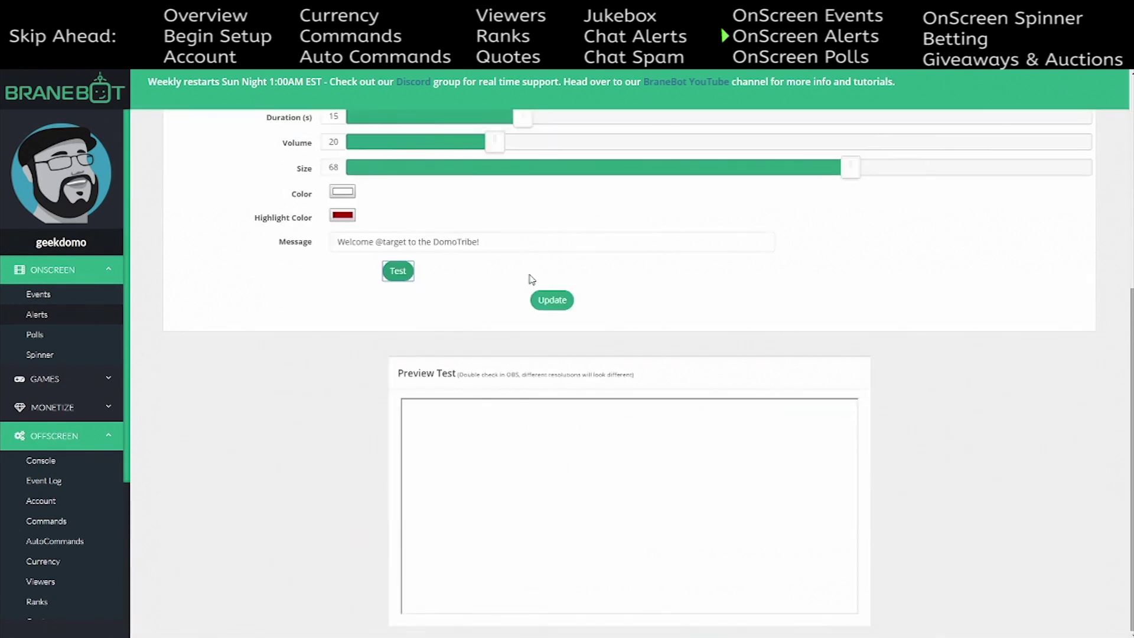
{"action": "scroll", "coordinate": [531, 278], "scroll_direction": "up", "scroll_amount": 6}
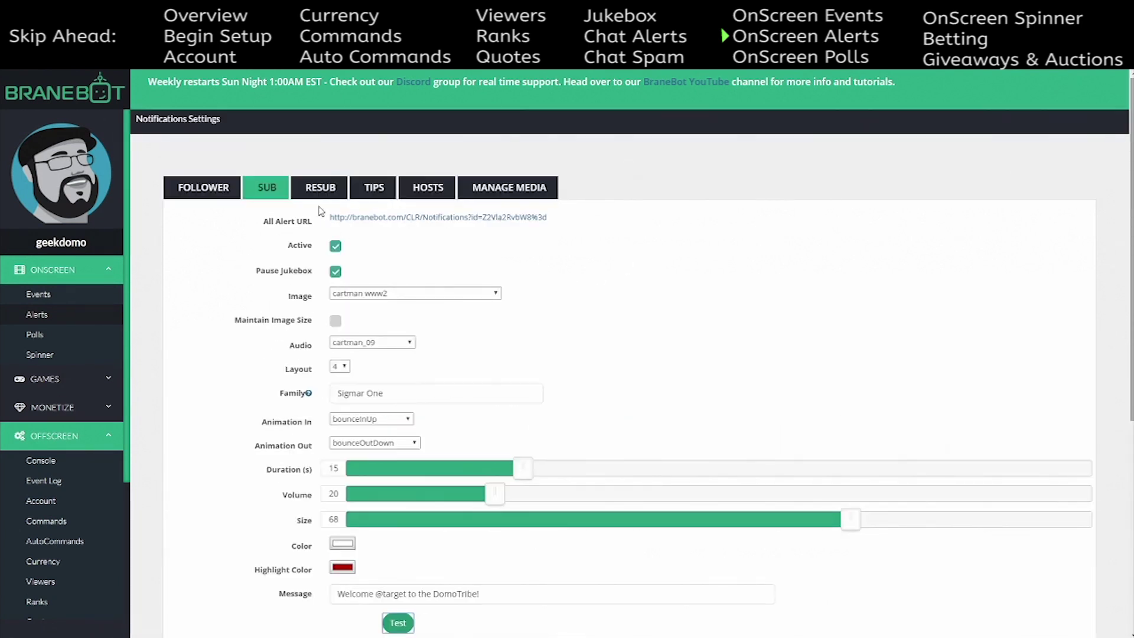
{"action": "left_click", "coordinate": [321, 189]}
{"action": "left_click", "coordinate": [393, 192]}
{"action": "left_click", "coordinate": [426, 190]}
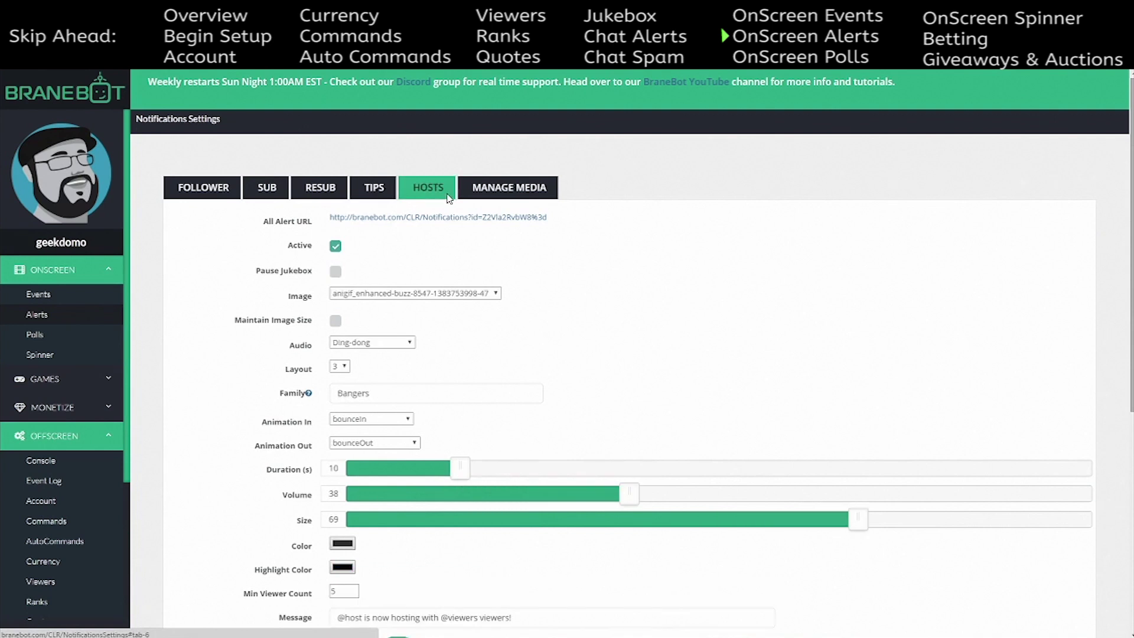
{"action": "left_click", "coordinate": [506, 194]}
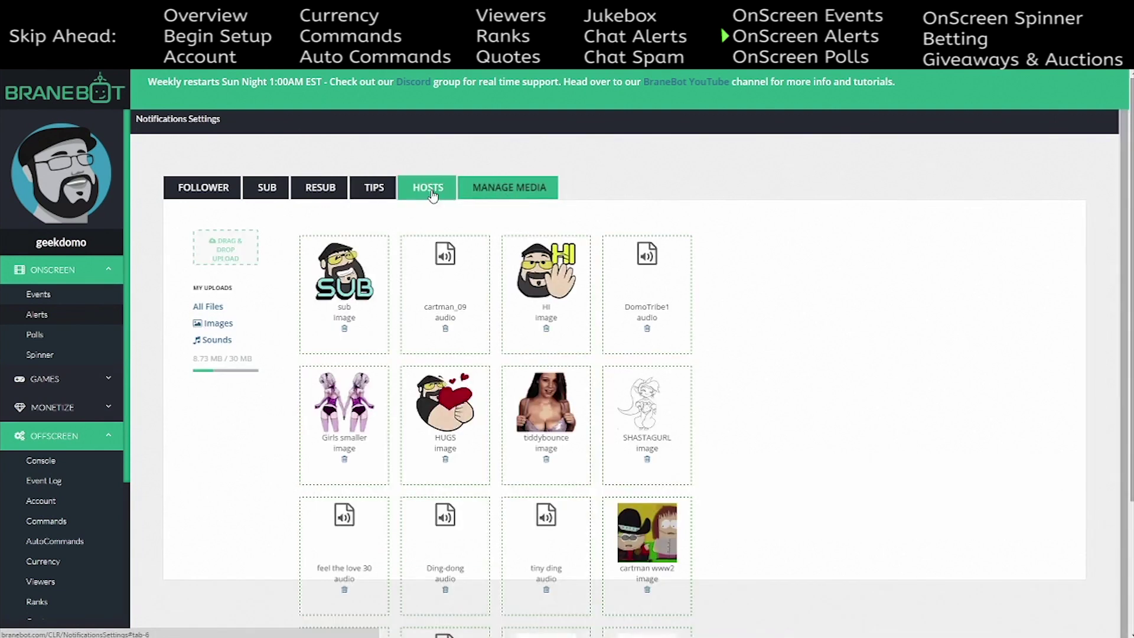
{"action": "left_click", "coordinate": [374, 188]}
{"action": "left_click", "coordinate": [326, 186]}
{"action": "left_click", "coordinate": [267, 188]}
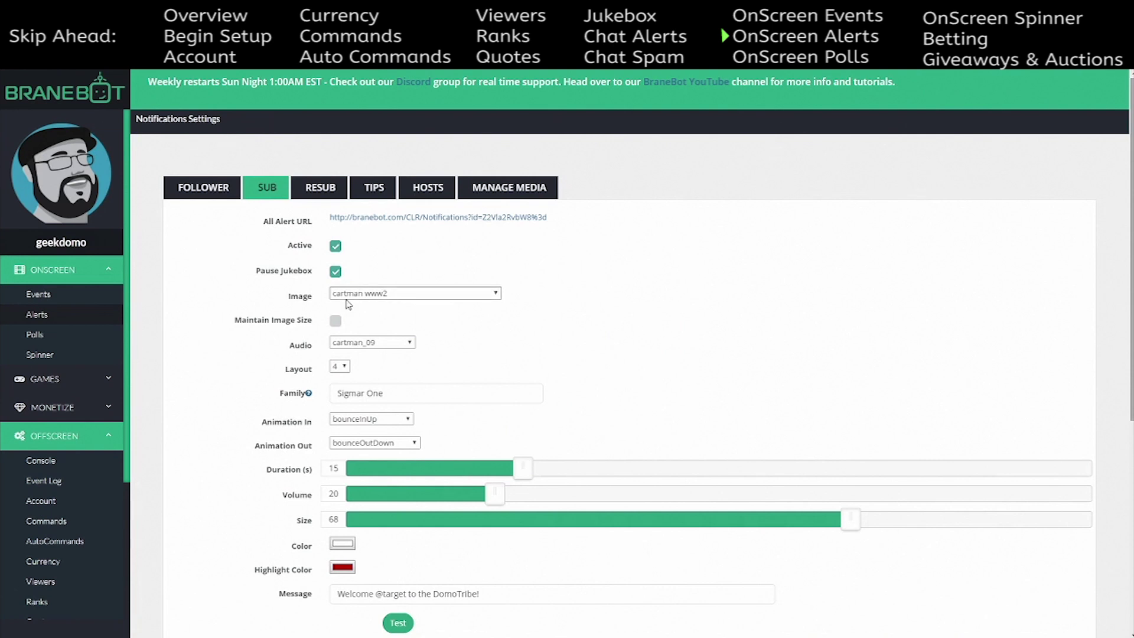
{"action": "scroll", "coordinate": [400, 329], "scroll_direction": "down", "scroll_amount": 2}
{"action": "scroll", "coordinate": [387, 337], "scroll_direction": "up", "scroll_amount": 2}
- Set the follower alert layout to 1 and fire a test alert
{"action": "left_click", "coordinate": [203, 188]}
{"action": "scroll", "coordinate": [556, 377], "scroll_direction": "down", "scroll_amount": 3}
{"action": "scroll", "coordinate": [360, 279], "scroll_direction": "up", "scroll_amount": 2}
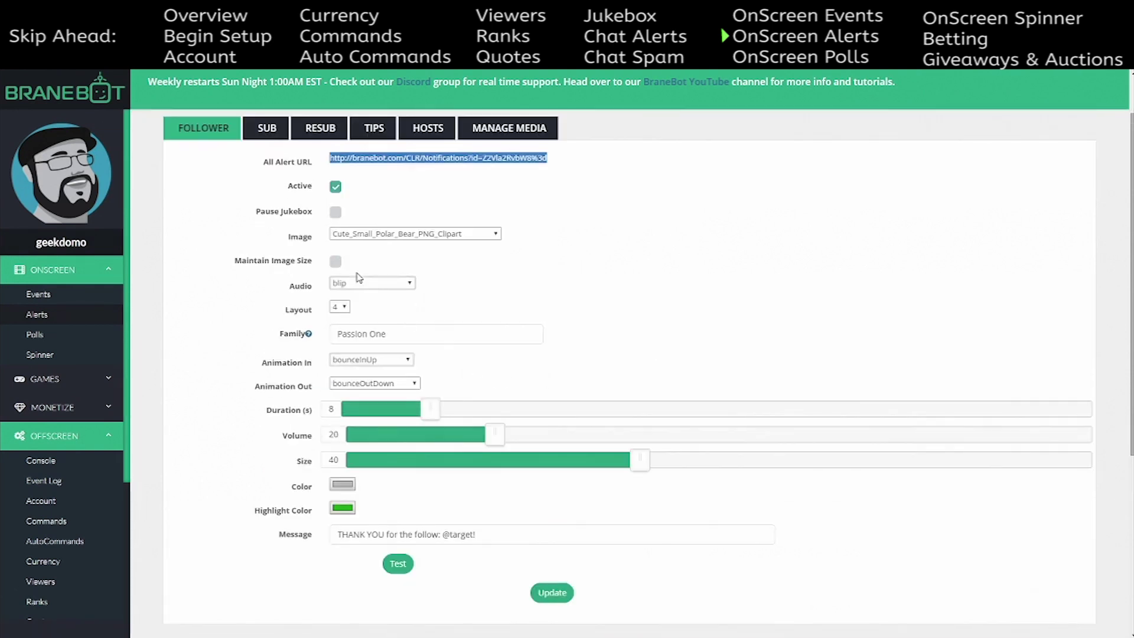
{"action": "left_click", "coordinate": [345, 307]}
{"action": "left_click", "coordinate": [339, 315]}
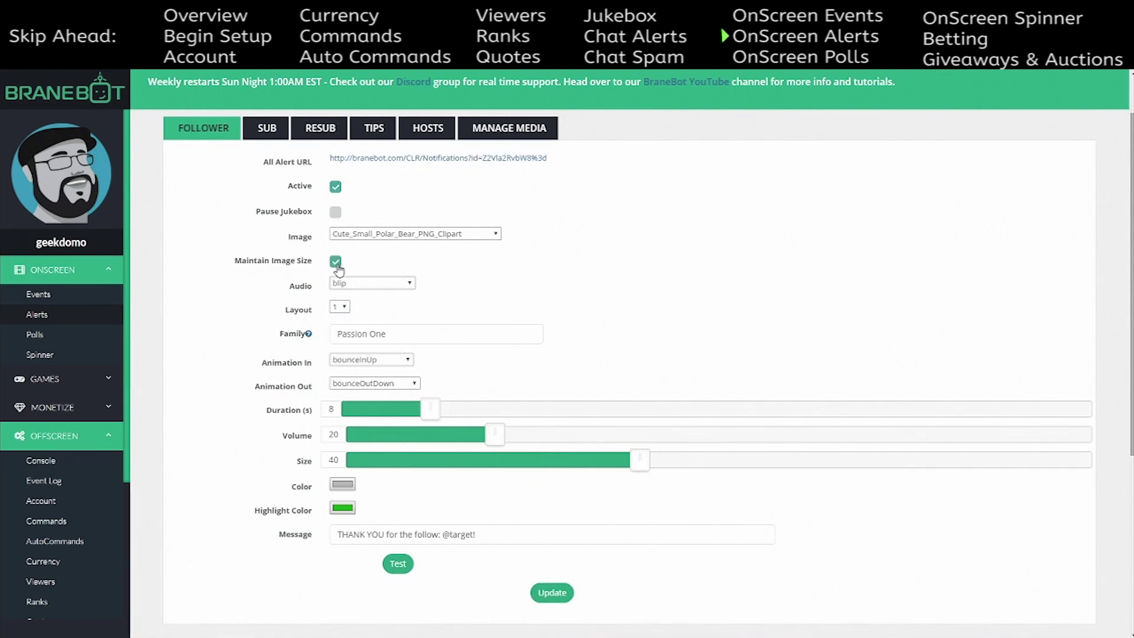
{"action": "scroll", "coordinate": [520, 357], "scroll_direction": "down", "scroll_amount": 4}
{"action": "left_click", "coordinate": [398, 326]}
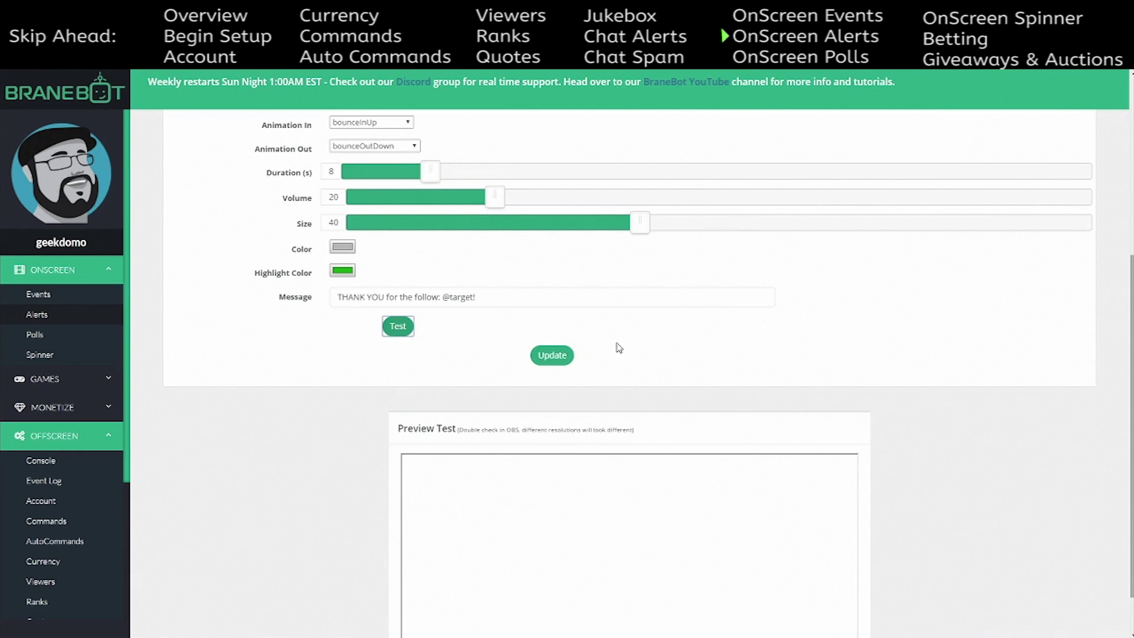
- Uncheck Maintain Image Size for the follower alert
{"action": "scroll", "coordinate": [709, 384], "scroll_direction": "down", "scroll_amount": 1}
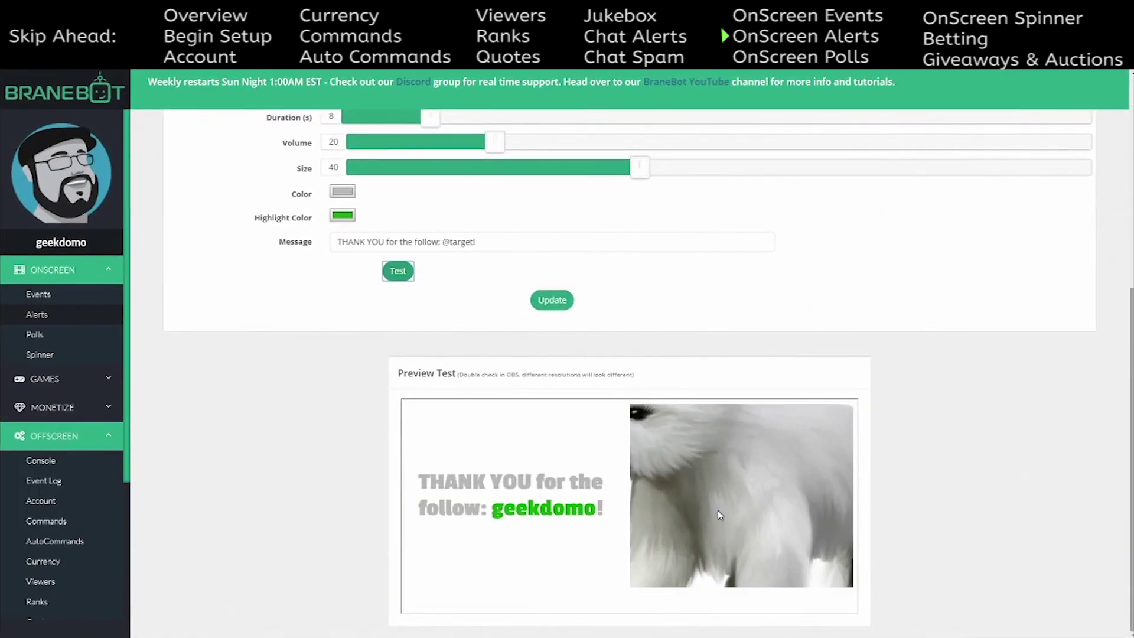
{"action": "scroll", "coordinate": [685, 500], "scroll_direction": "up", "scroll_amount": 4}
{"action": "scroll", "coordinate": [339, 163], "scroll_direction": "up", "scroll_amount": 2}
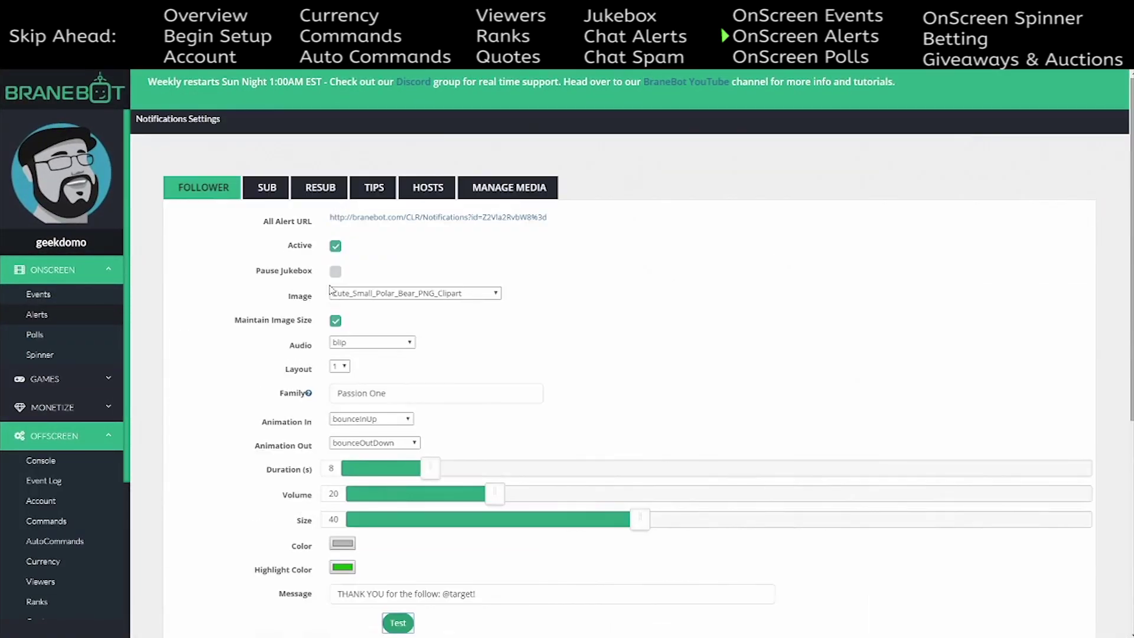
{"action": "left_click", "coordinate": [335, 322]}
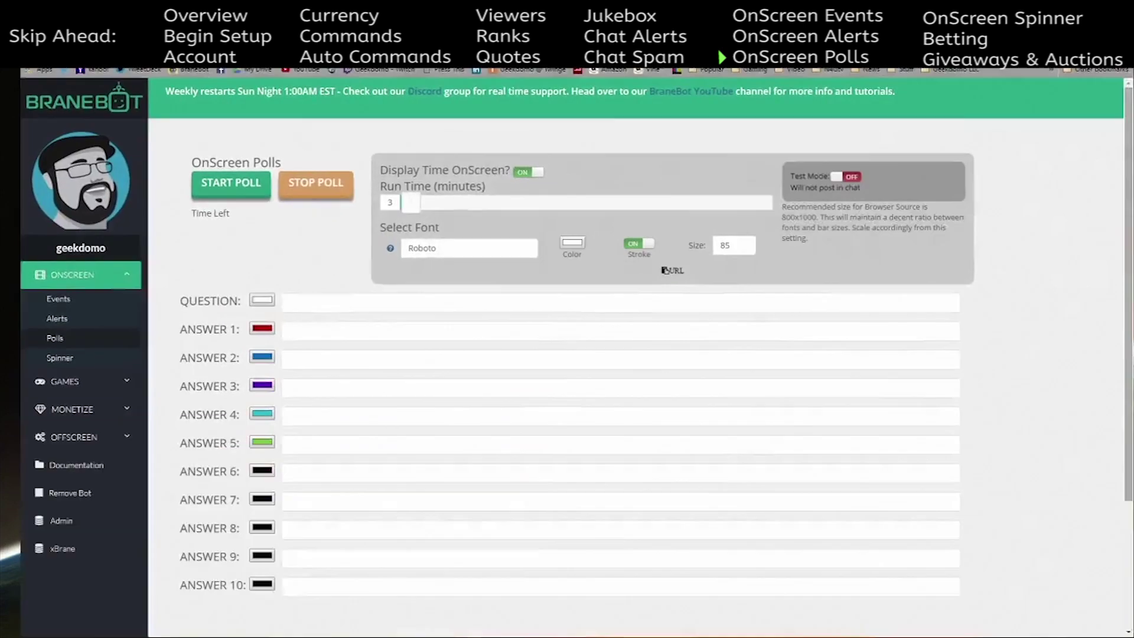
{"action": "left_click", "coordinate": [323, 297]}
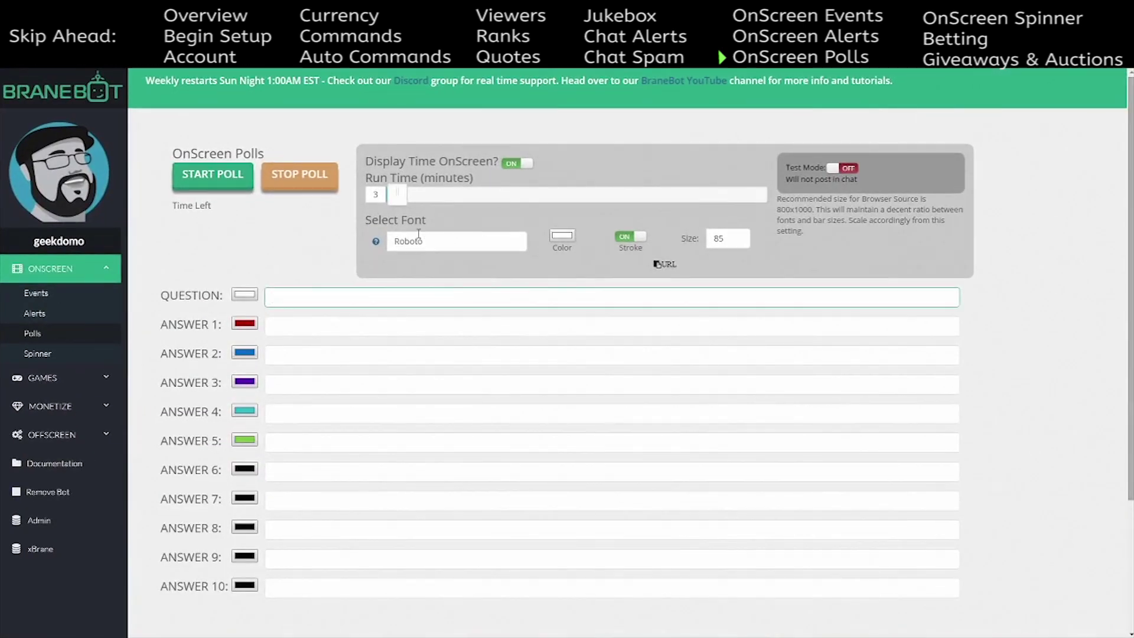
{"action": "left_click", "coordinate": [313, 327]}
{"action": "left_click", "coordinate": [295, 408]}
{"action": "left_click", "coordinate": [287, 442]}
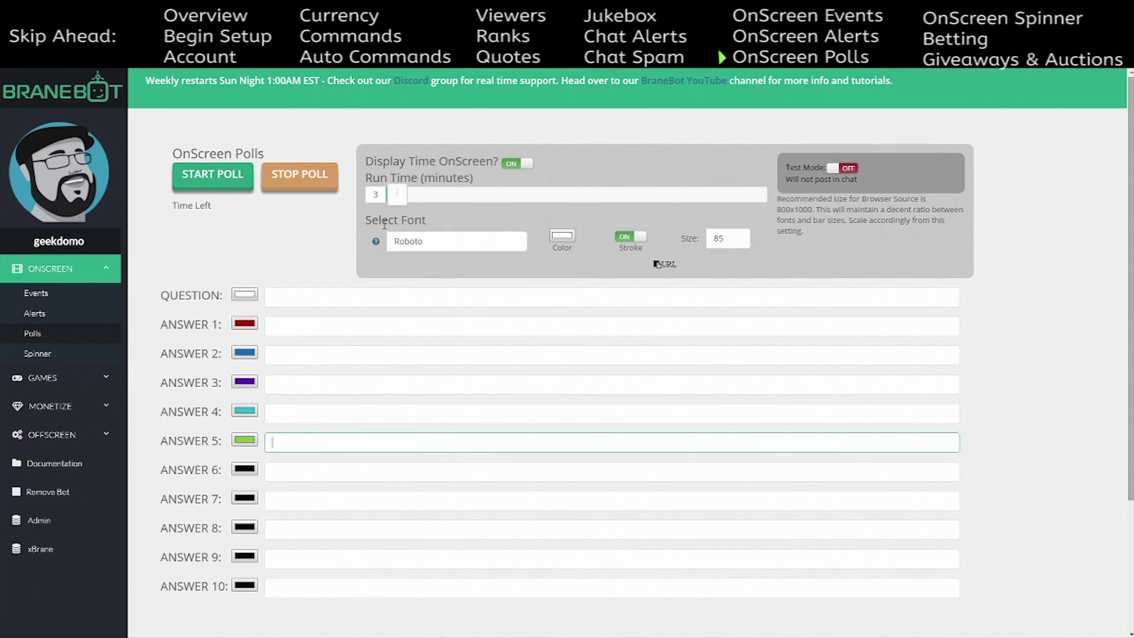
{"action": "left_click", "coordinate": [658, 266]}
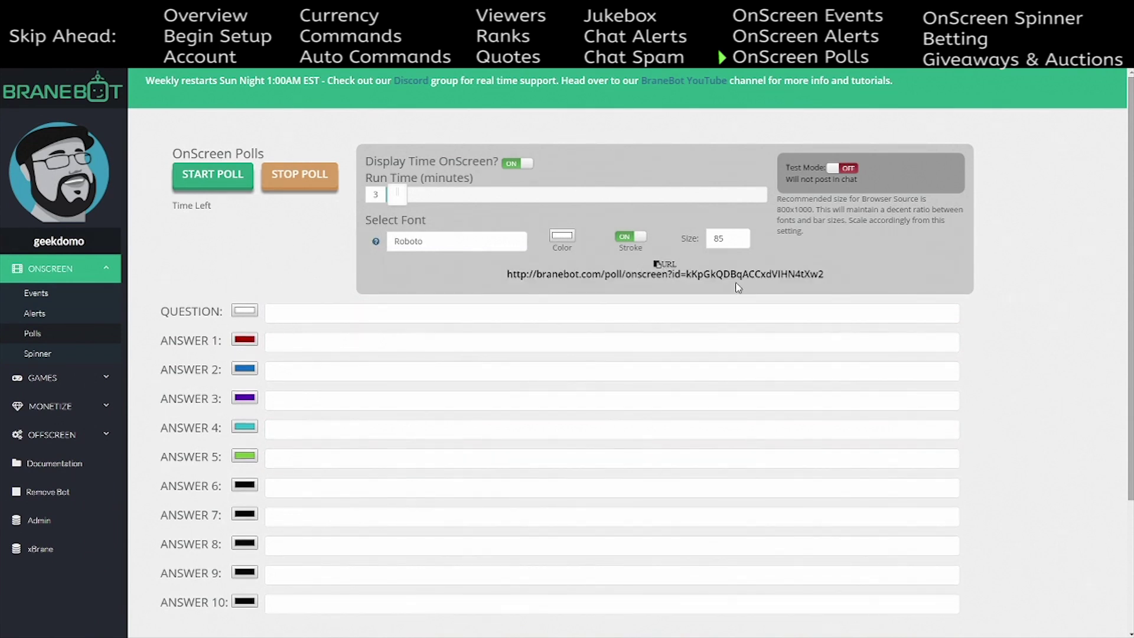
{"action": "left_click", "coordinate": [658, 265]}
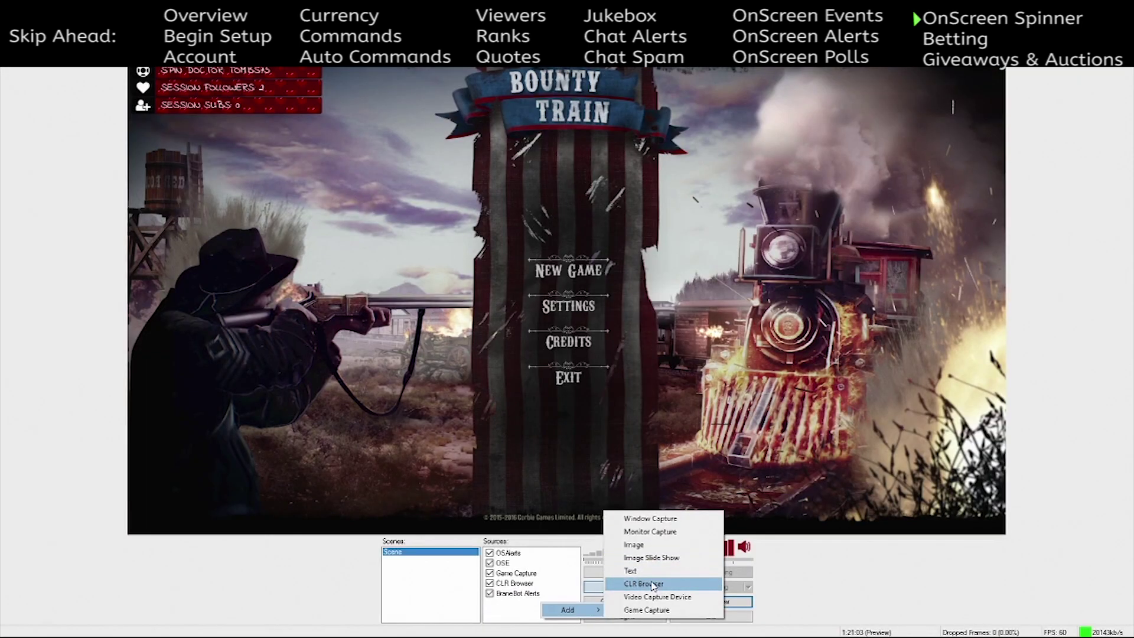
- Add a browser source named Spinner that loads the pasted BraneBot spinner URL at 870 width
{"action": "left_click", "coordinate": [649, 582]}
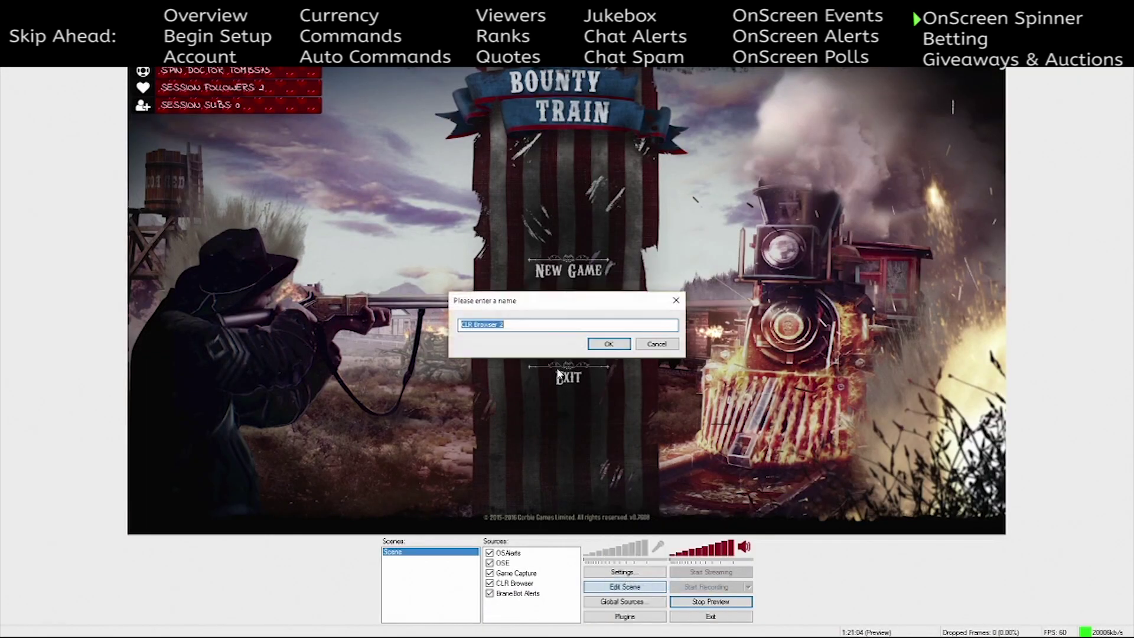
{"action": "type", "text": "Spinner"}
{"action": "left_click", "coordinate": [609, 344]}
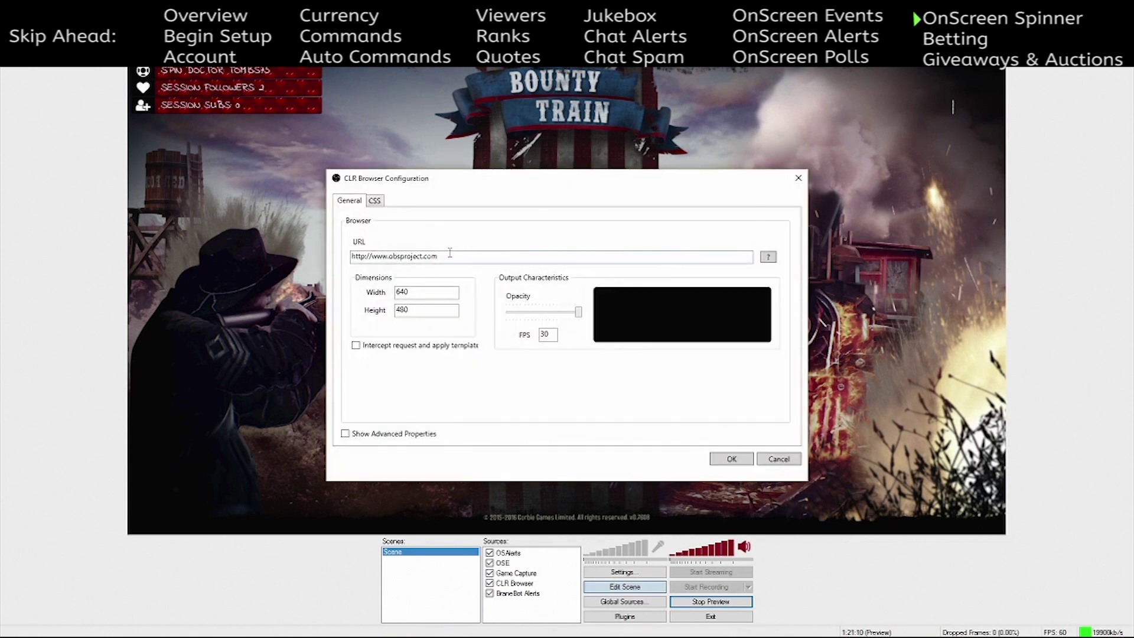
{"action": "left_click_drag", "start_coordinate": [439, 255], "coordinate": [361, 251]}
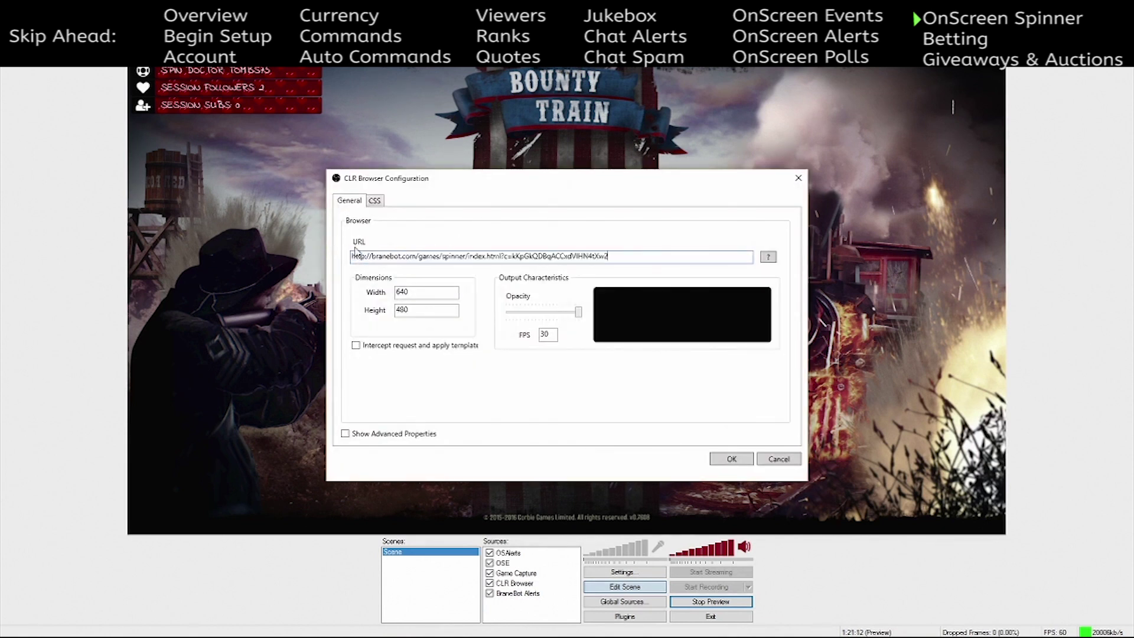
{"action": "key", "text": "Tab"}
{"action": "type", "text": "87"}
{"action": "key", "text": "Tab"}
{"action": "type", "text": "87"}
{"action": "left_click", "coordinate": [732, 459]}
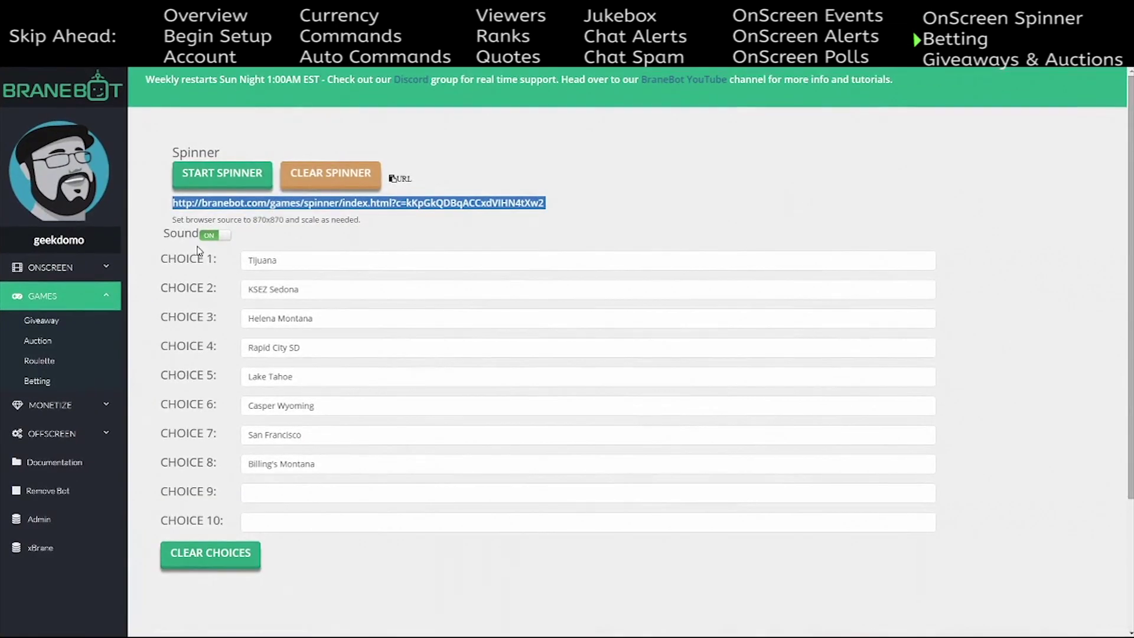
- Open the Betting page and nudge its House Cut slider
{"action": "left_click", "coordinate": [65, 380]}
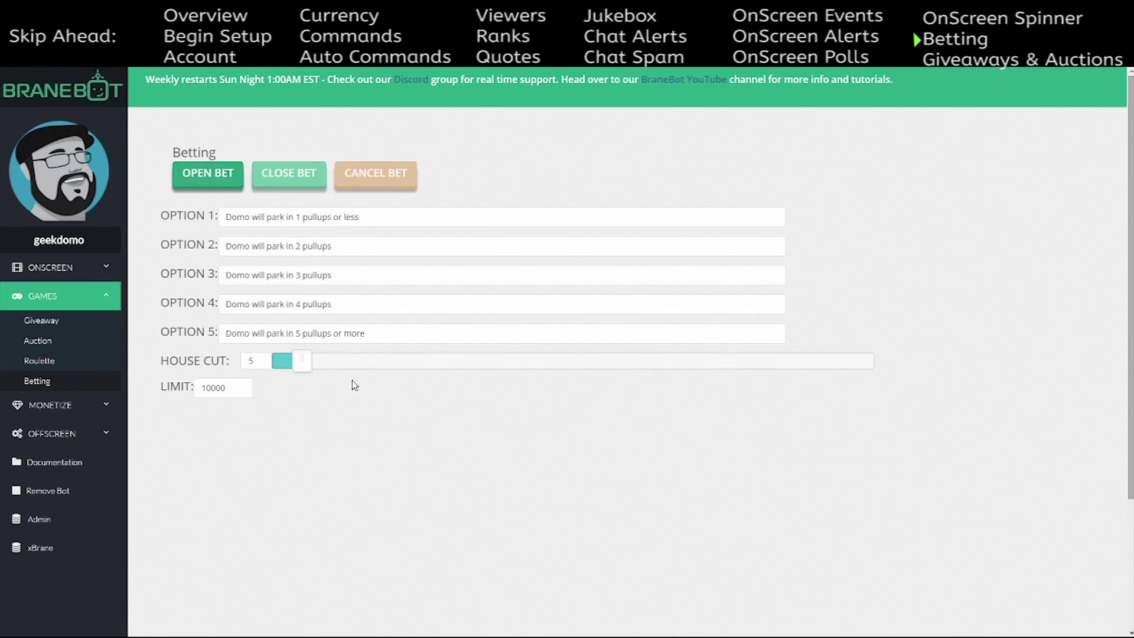
{"action": "mouse_move", "coordinate": [300, 365]}
{"action": "left_mouse_down"}
{"action": "mouse_move", "coordinate": [914, 367]}
{"action": "mouse_move", "coordinate": [300, 367]}
{"action": "left_mouse_up"}
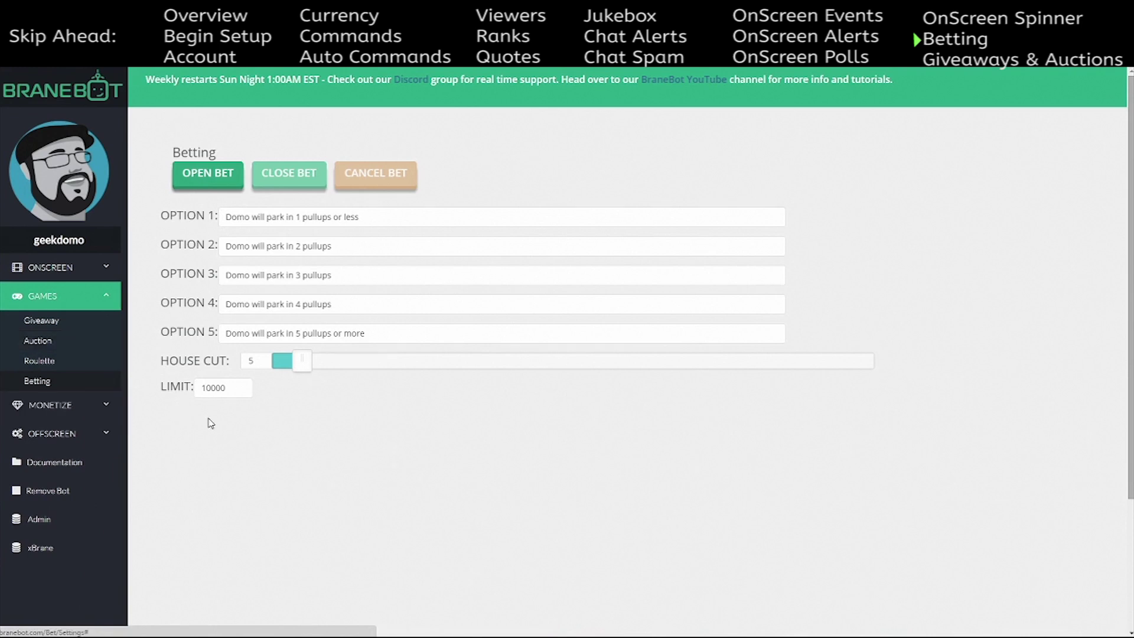
- Look through the Giveaway and Auction pages and the Current Giveaway panel
{"action": "left_click", "coordinate": [69, 328]}
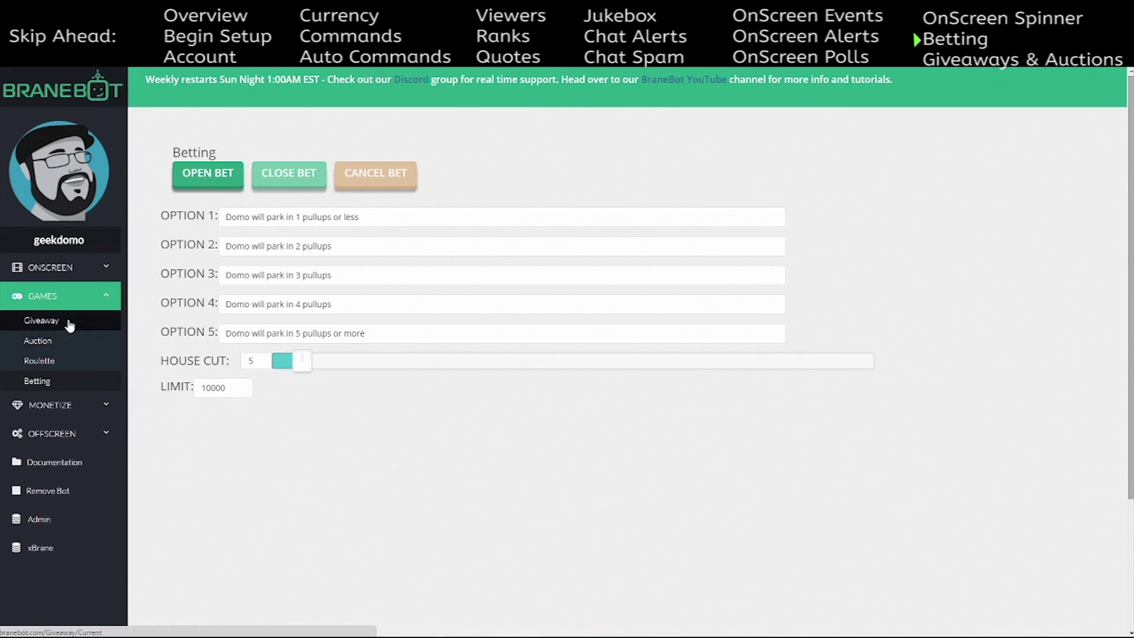
{"action": "left_click", "coordinate": [67, 341]}
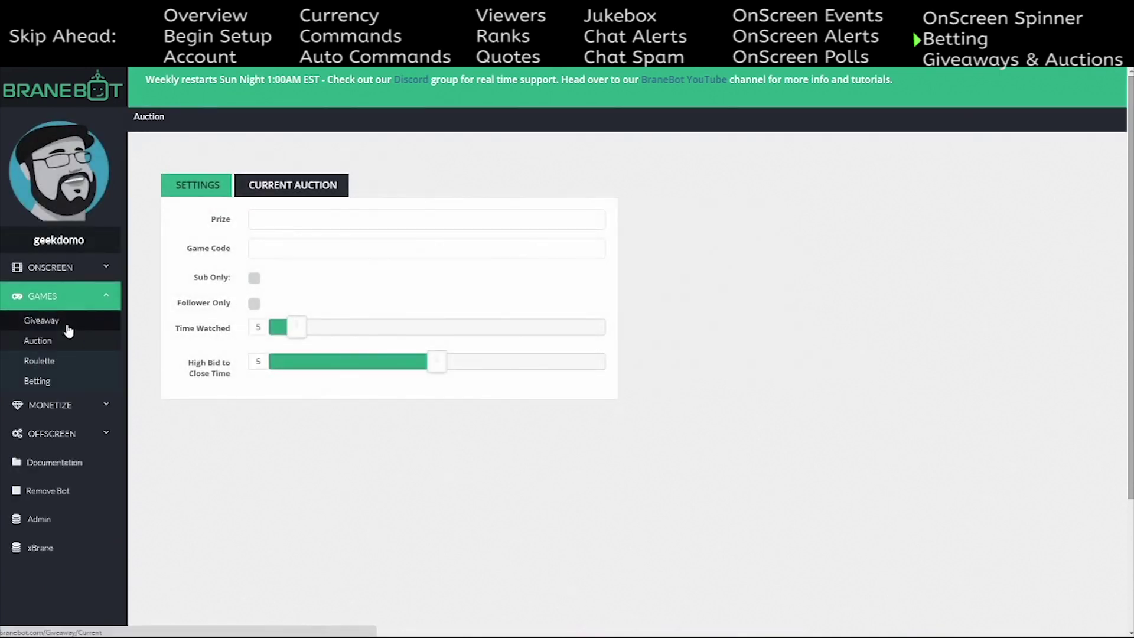
{"action": "left_click", "coordinate": [67, 322]}
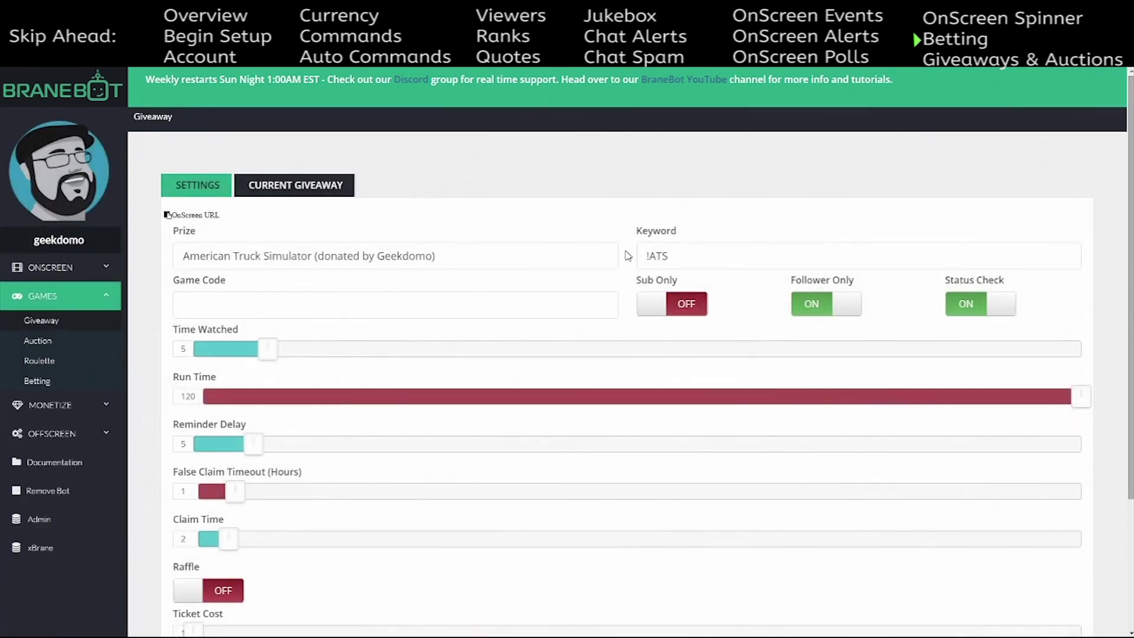
{"action": "left_click", "coordinate": [319, 188]}
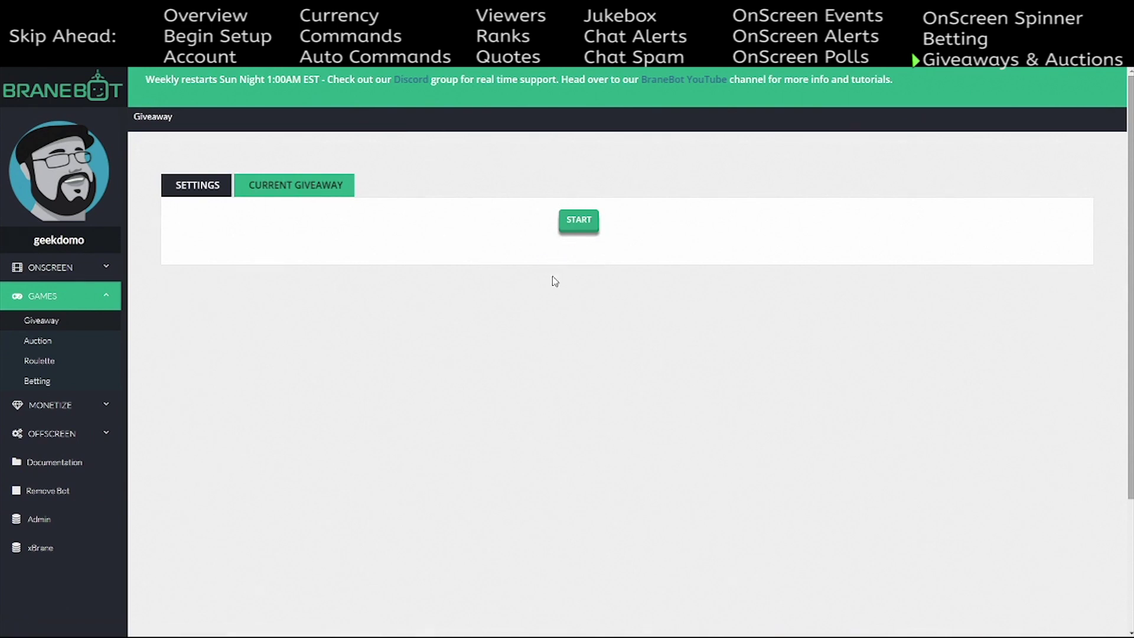
{"action": "left_click", "coordinate": [201, 186]}
- Fill in the giveaway's Game Code field and switch to the Current Giveaway panel
{"action": "left_click", "coordinate": [267, 307]}
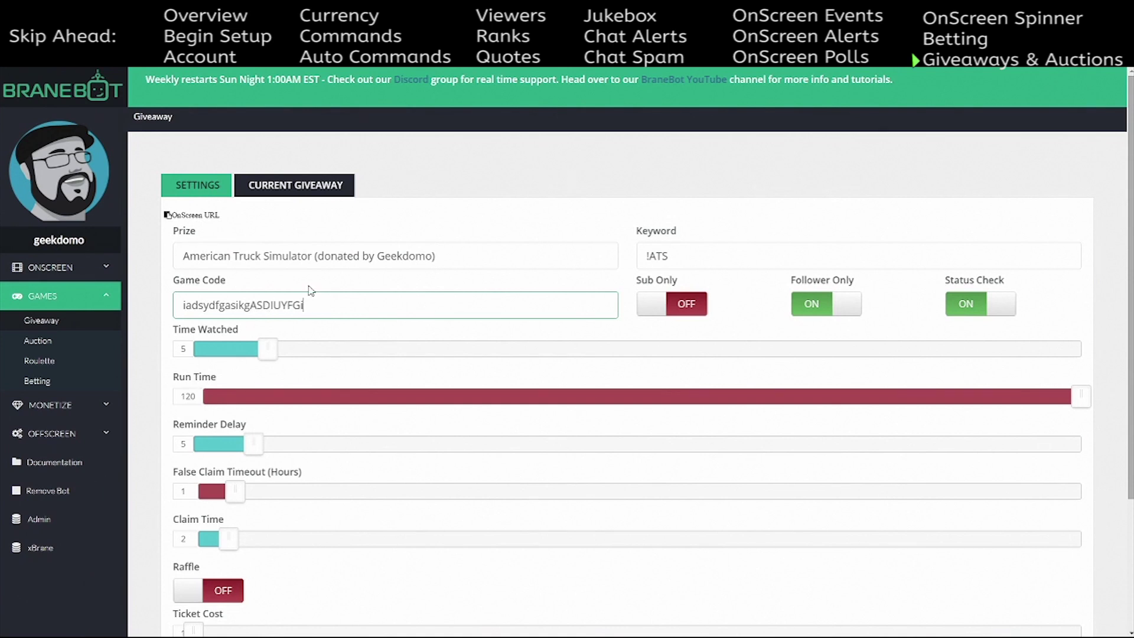
{"action": "left_click", "coordinate": [294, 186]}
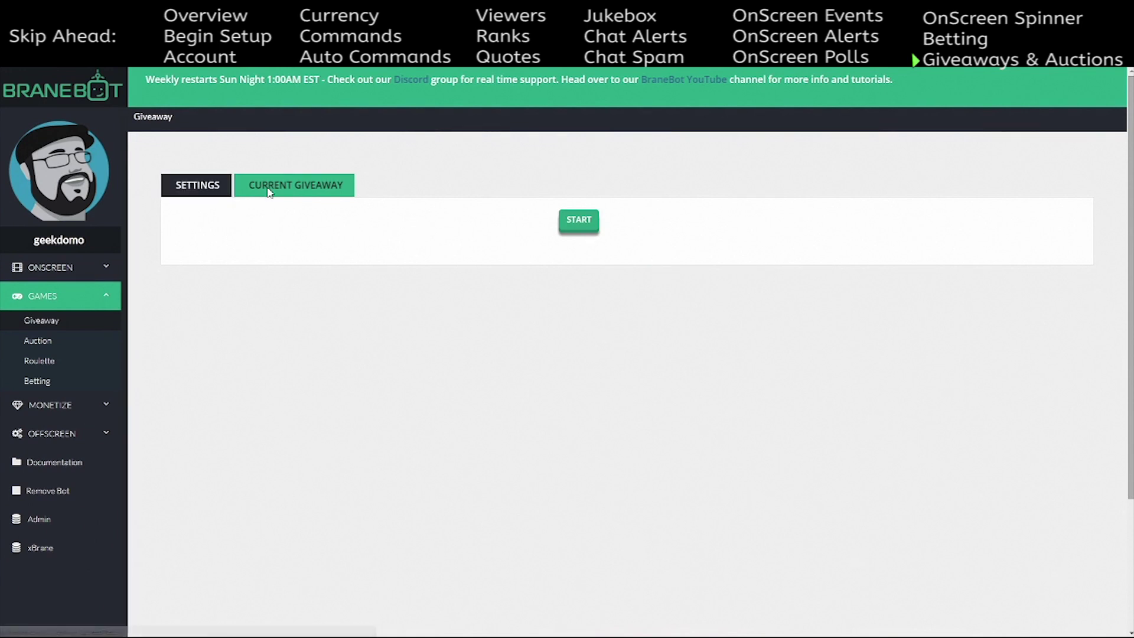
{"action": "left_click", "coordinate": [181, 191]}
{"action": "double_click", "coordinate": [321, 306]}
{"action": "left_click", "coordinate": [319, 199]}
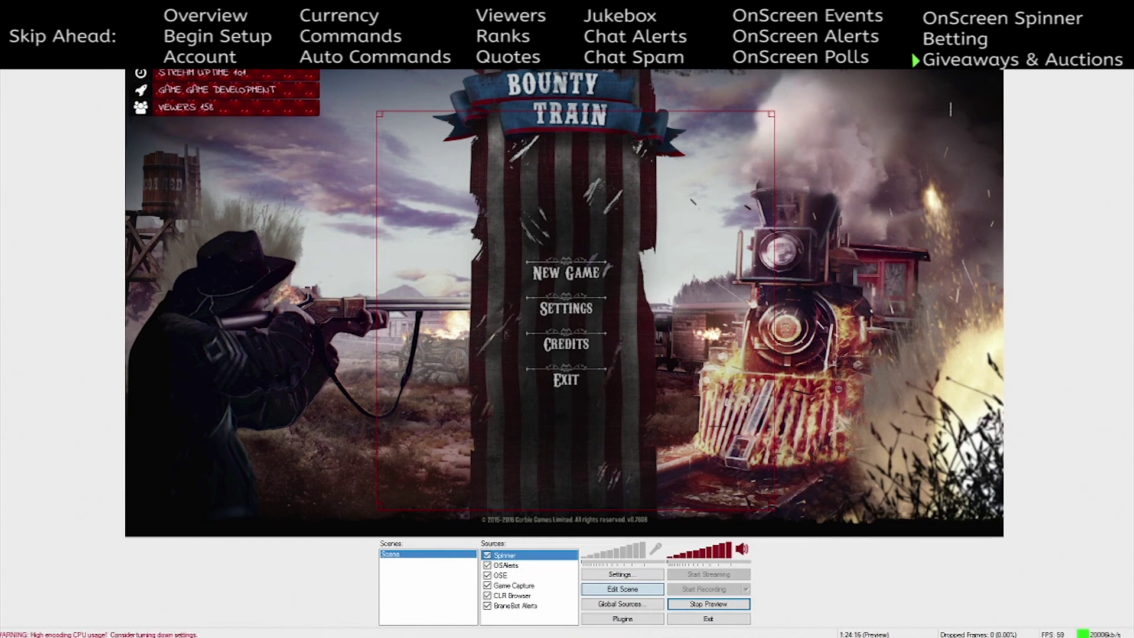
- Maximize the browser and raise Auction's High Bid to Close Time to 9
{"action": "left_click_drag", "start_coordinate": [1132, 74], "coordinate": [563, 0]}
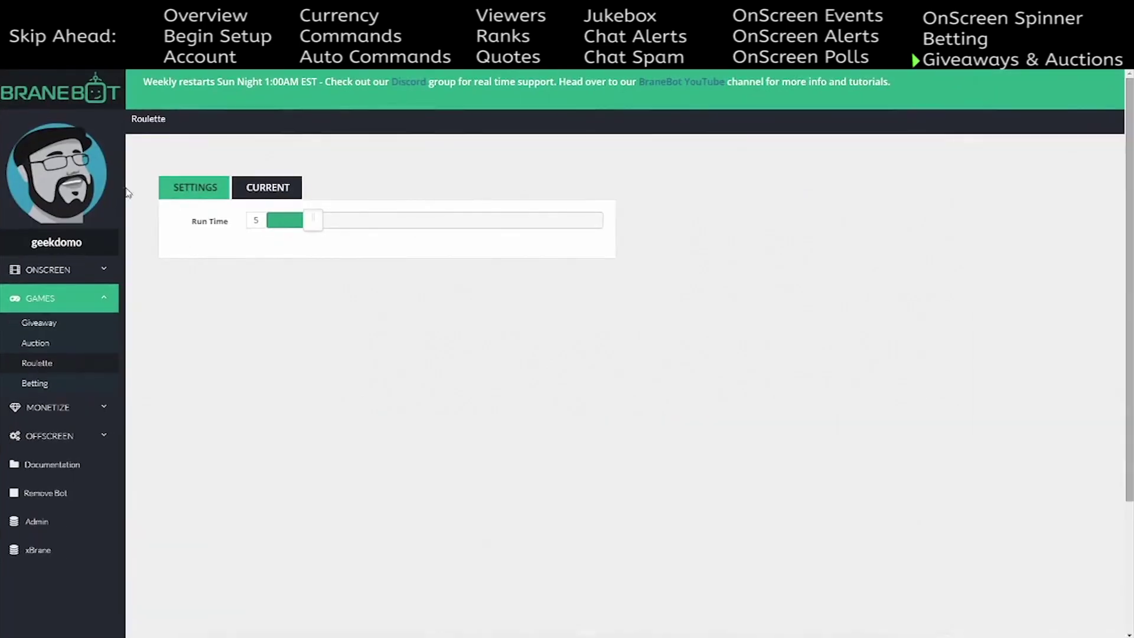
{"action": "left_click", "coordinate": [39, 344]}
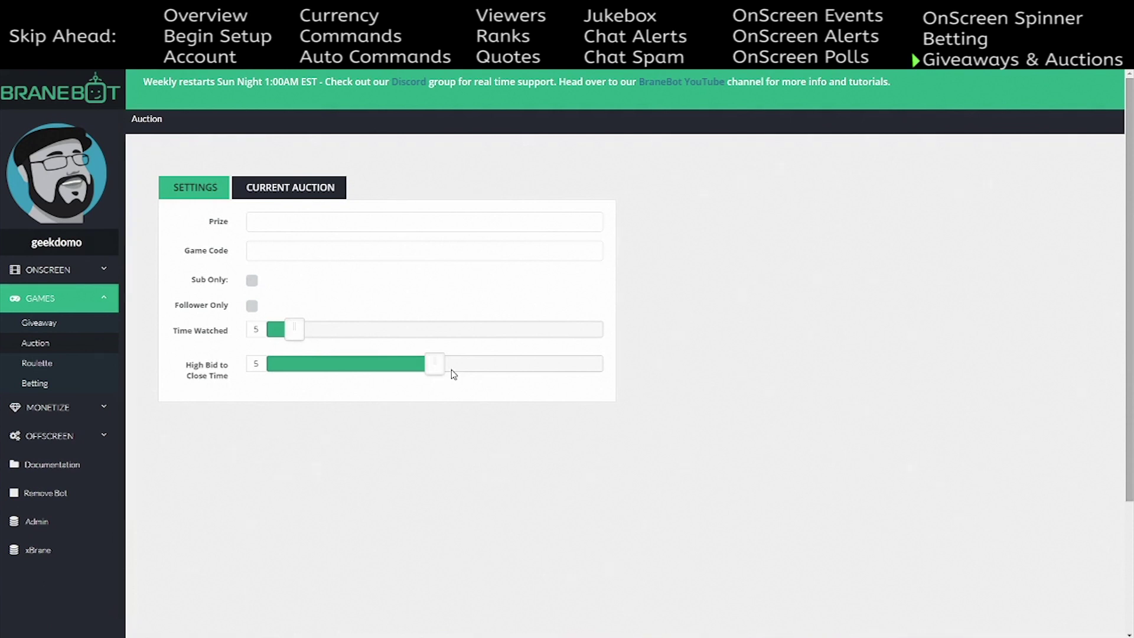
{"action": "mouse_move", "coordinate": [437, 365]}
{"action": "left_mouse_down"}
{"action": "mouse_move", "coordinate": [617, 358]}
{"action": "mouse_move", "coordinate": [278, 371]}
{"action": "mouse_move", "coordinate": [425, 366]}
{"action": "left_mouse_up"}
- Start a roulette round from its Current tab, then open the OnScreen Spinner page
{"action": "left_click", "coordinate": [32, 364]}
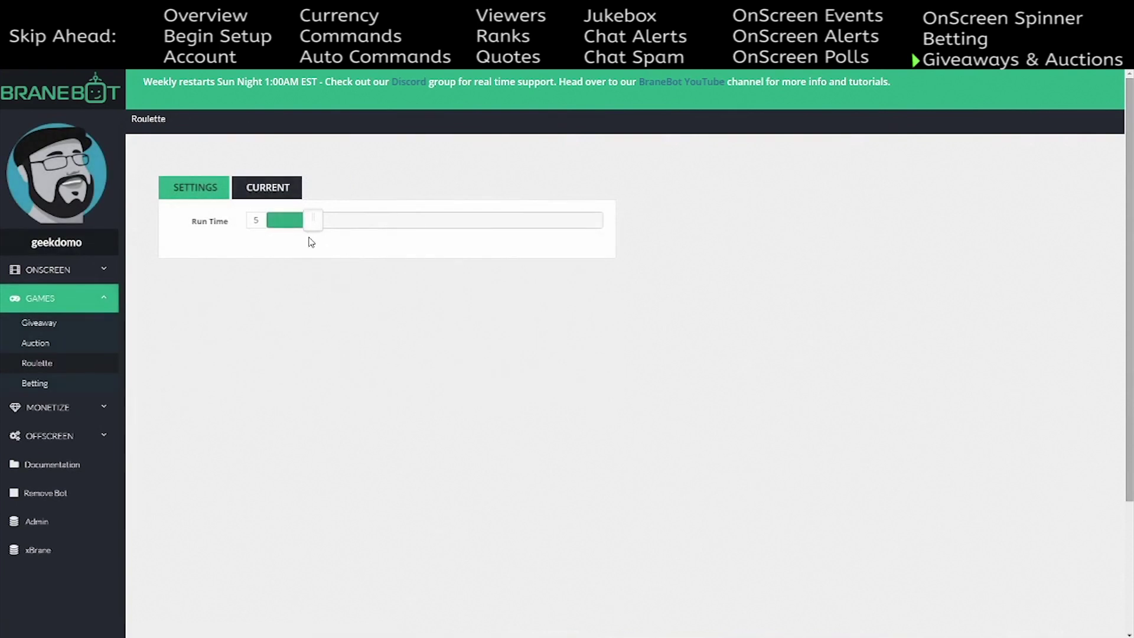
{"action": "left_click", "coordinate": [263, 195]}
{"action": "left_click", "coordinate": [228, 201]}
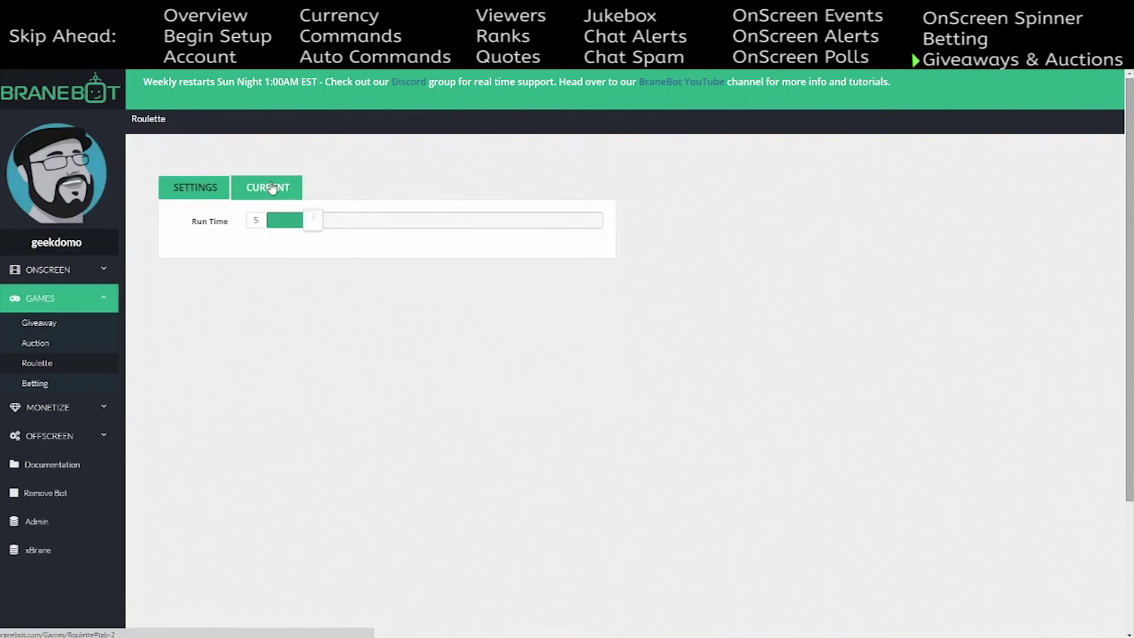
{"action": "left_click", "coordinate": [269, 188]}
{"action": "left_click", "coordinate": [379, 222]}
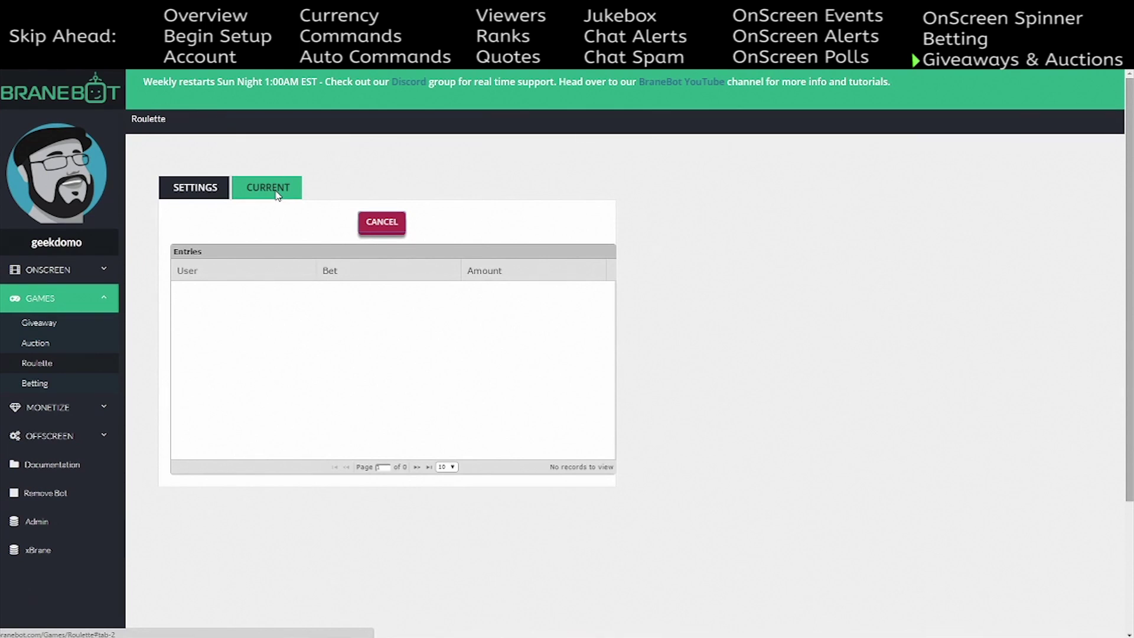
{"action": "left_click", "coordinate": [68, 271]}
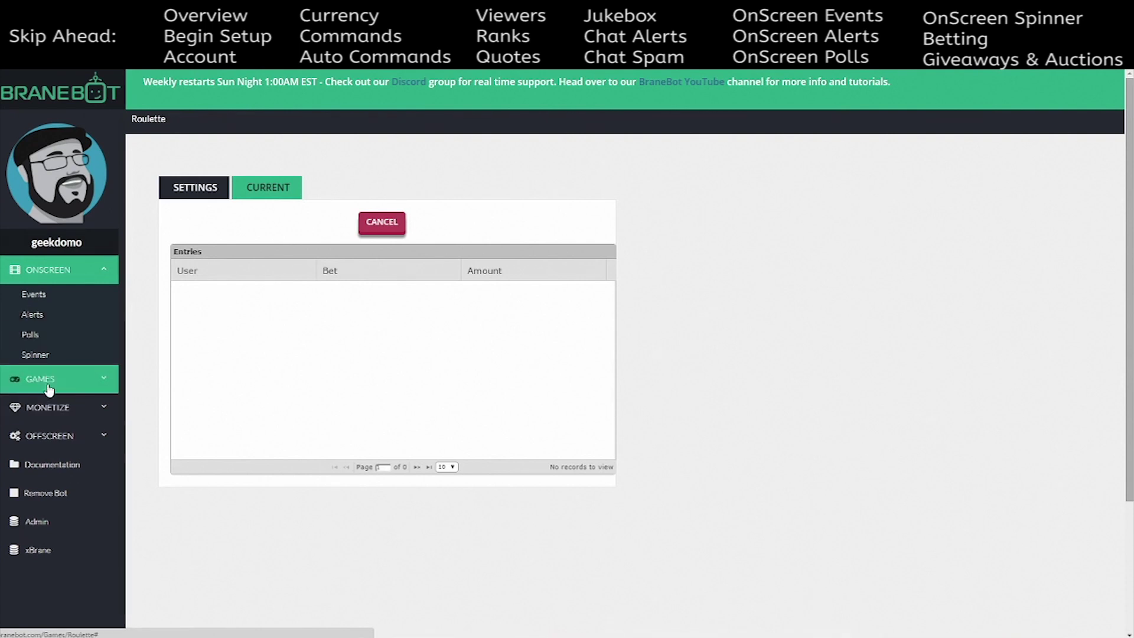
{"action": "left_click", "coordinate": [75, 363]}
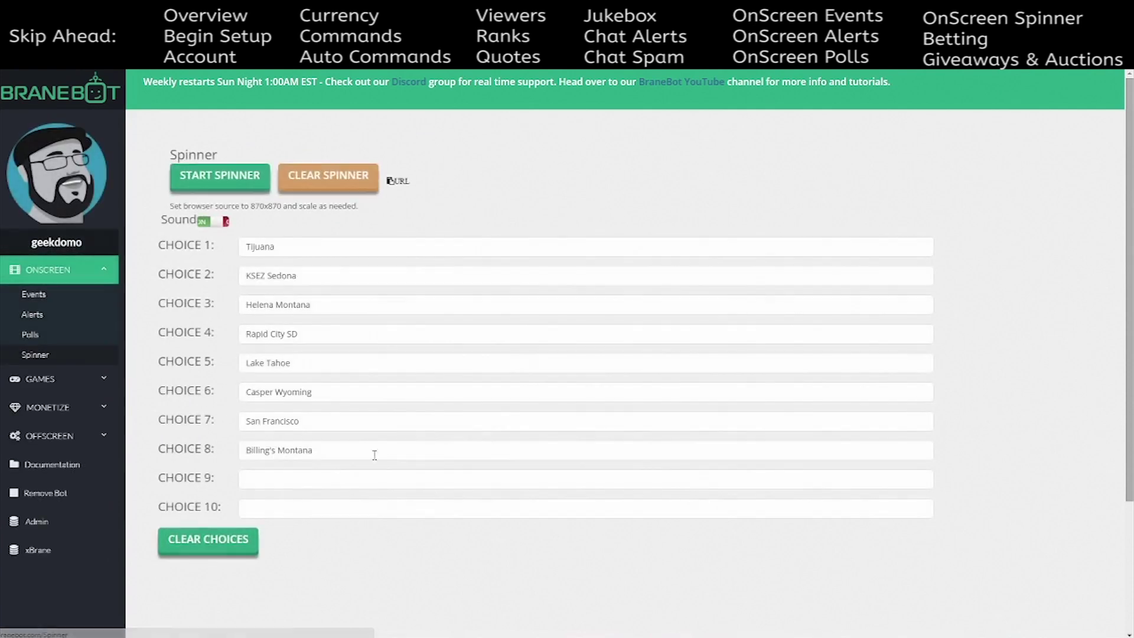